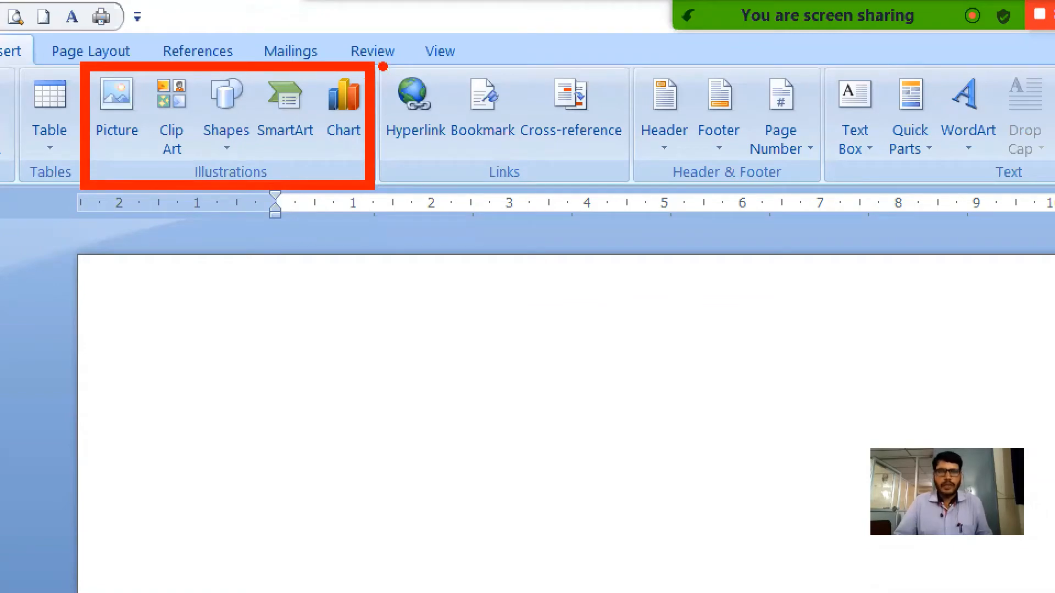
mouse_move(379, 65)
mouse_down()
mouse_move(484, 135)
mouse_move(638, 195)
mouse_up()
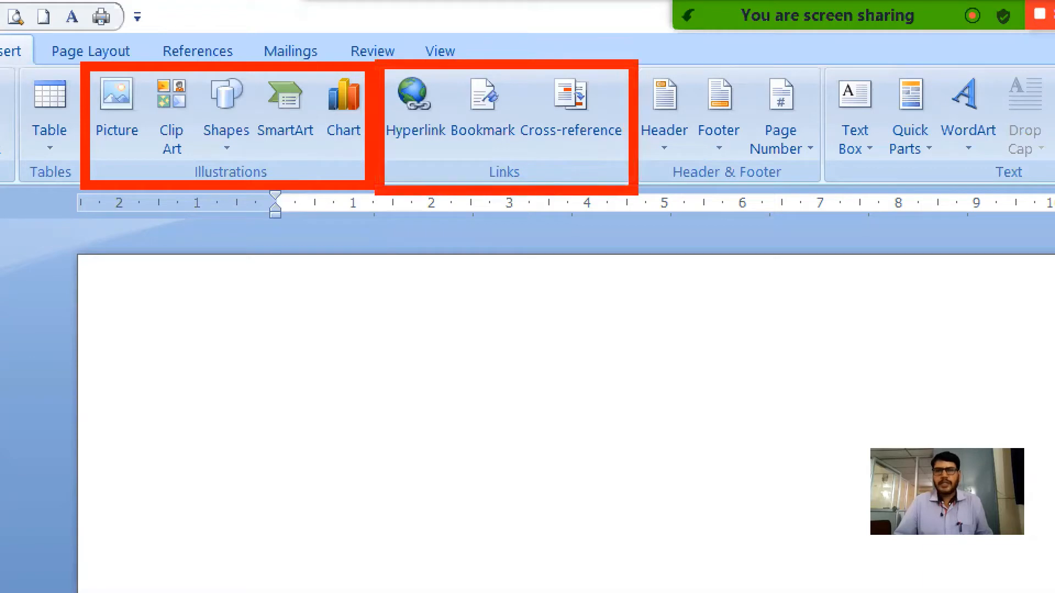
drag(407, 144, 615, 149)
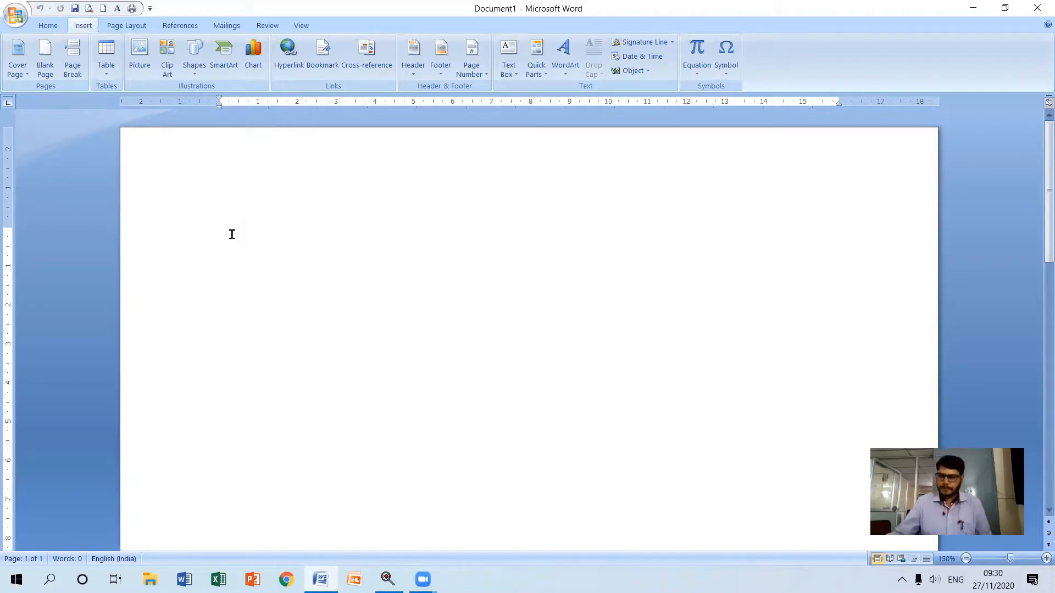
Step: Increase the font size to 18 for the text at the start of the blank document
click(47, 25)
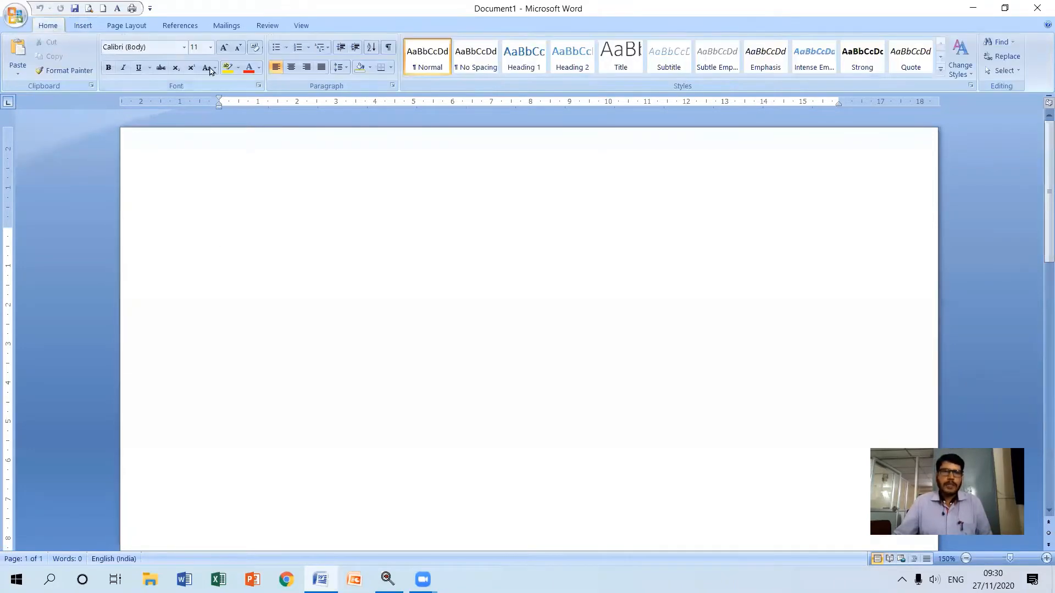
click(222, 50)
click(222, 49)
click(222, 50)
click(222, 50)
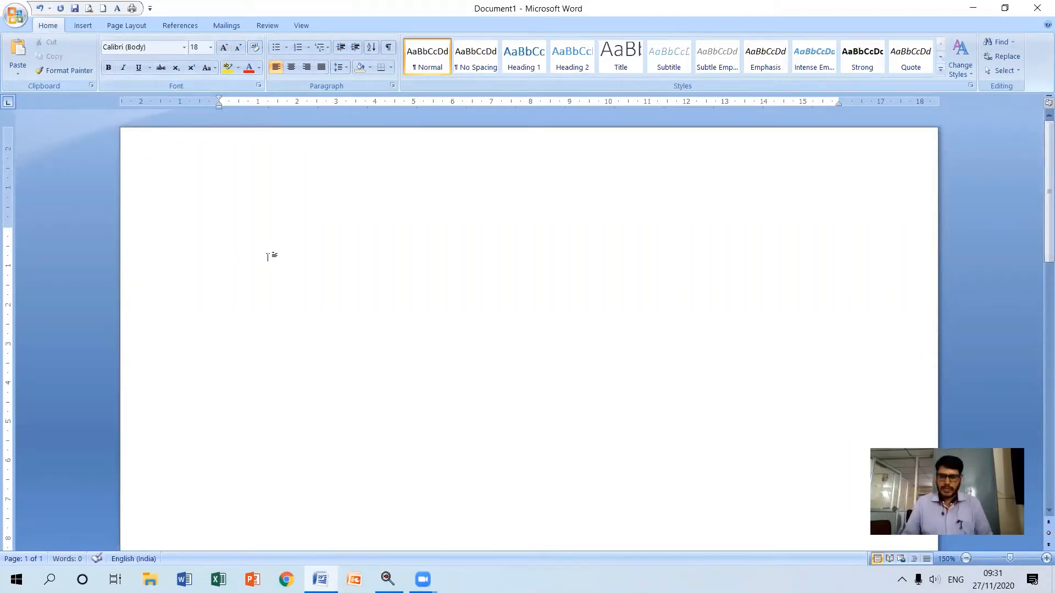
Step: Write the line "Go to Google page" in the document, with a capital G in Google
text(Go to)
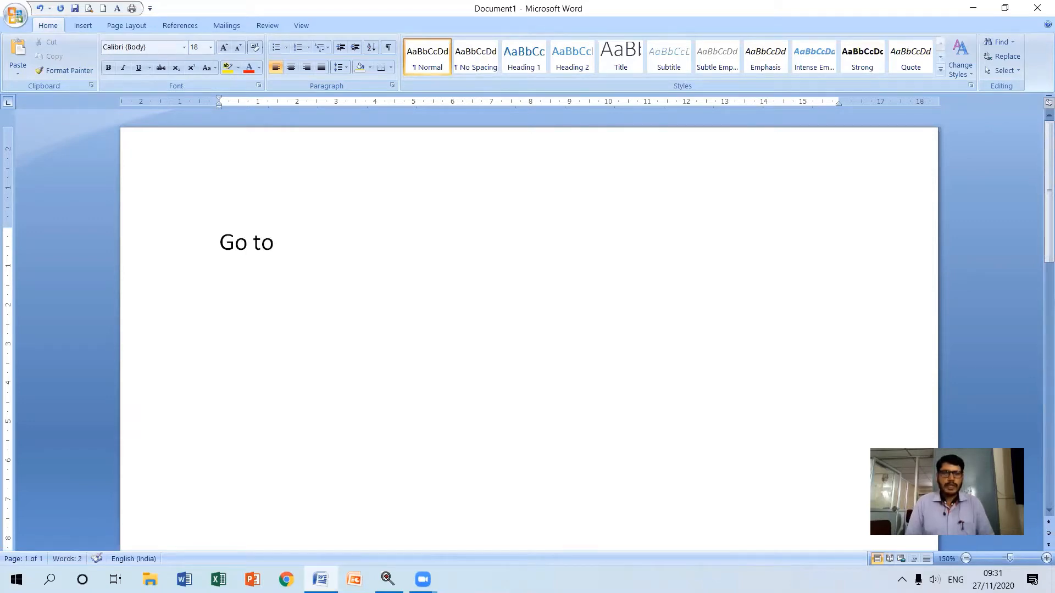
text( goo)
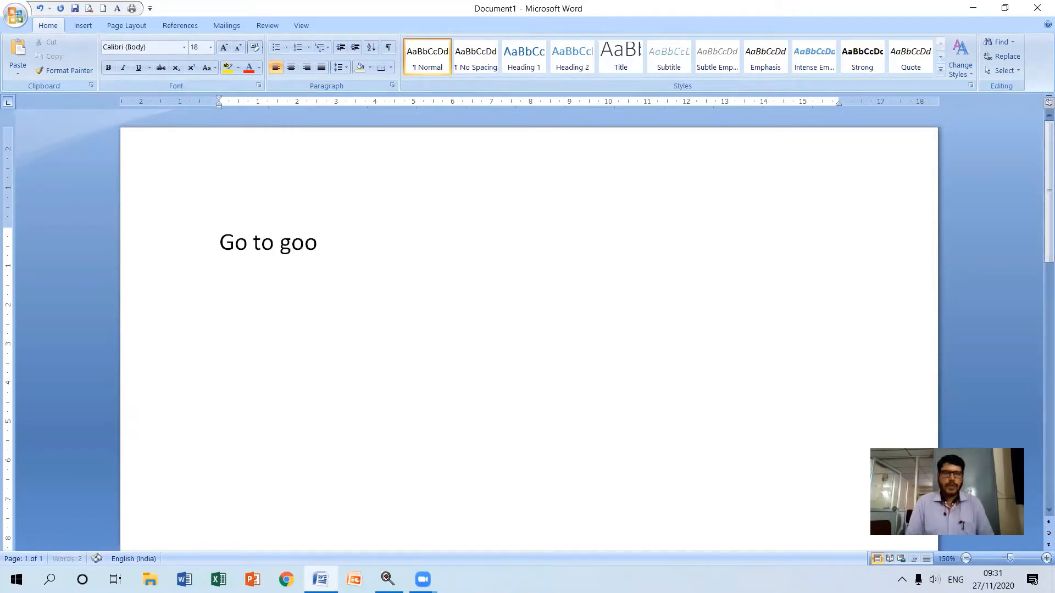
text(gle page)
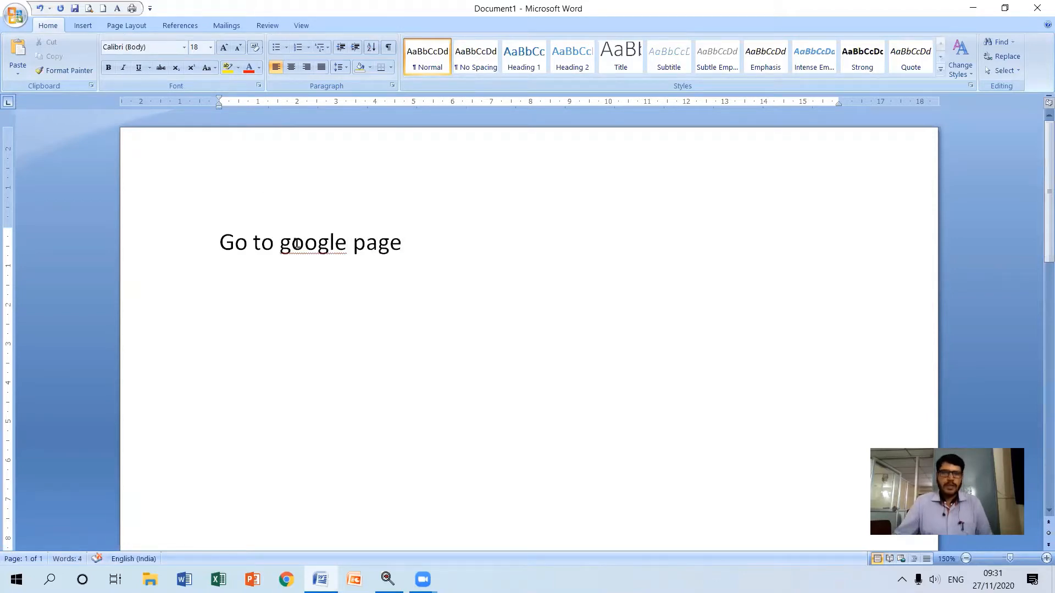
drag(281, 245, 286, 245)
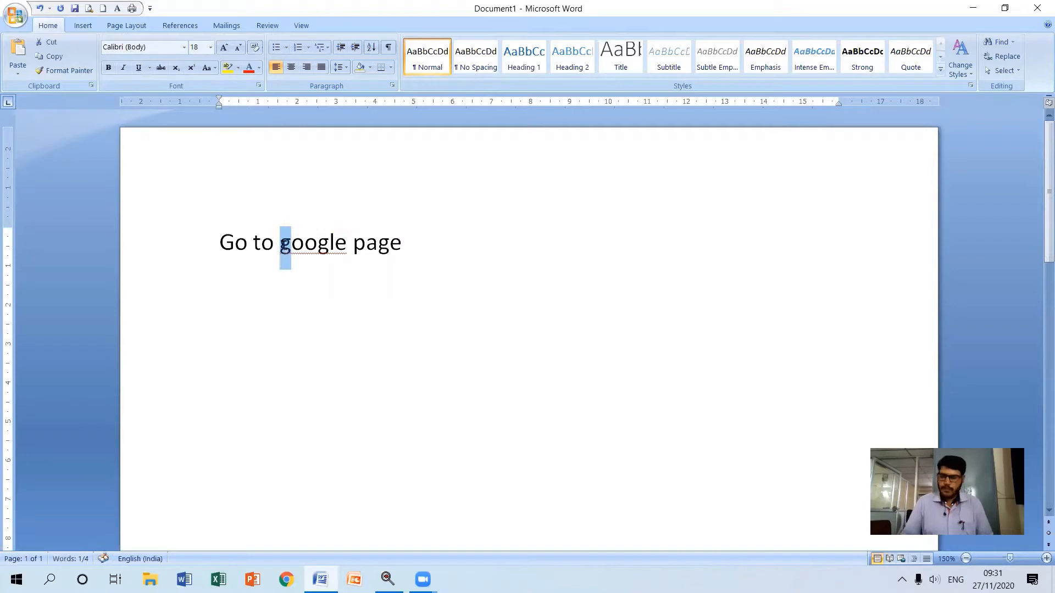
text(G)
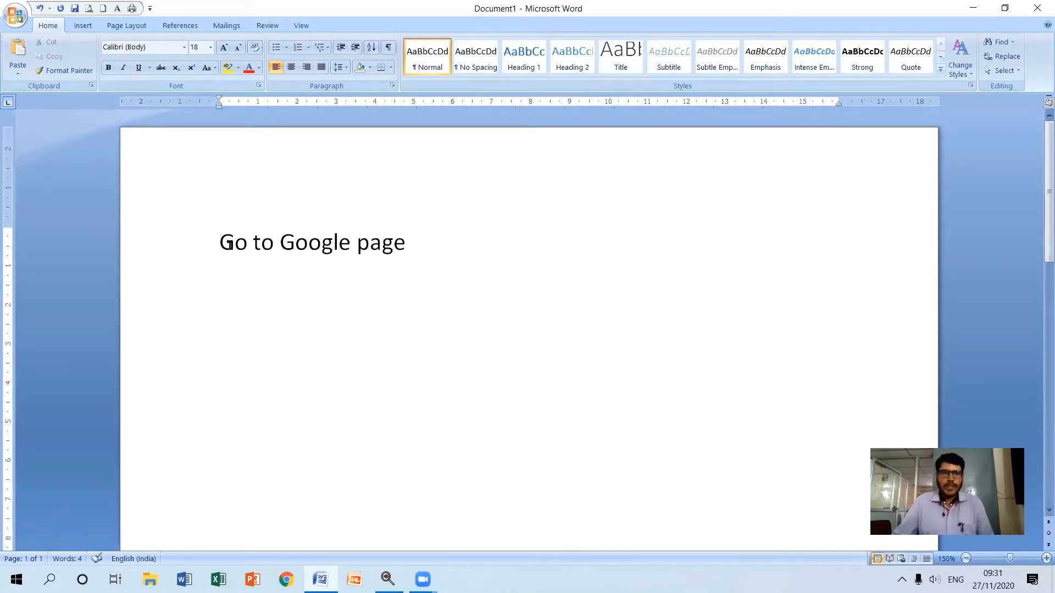
Step: Select the whole line "Go to Google page" and start inserting a hyperlink on it
click(407, 243)
triple_click(224, 242)
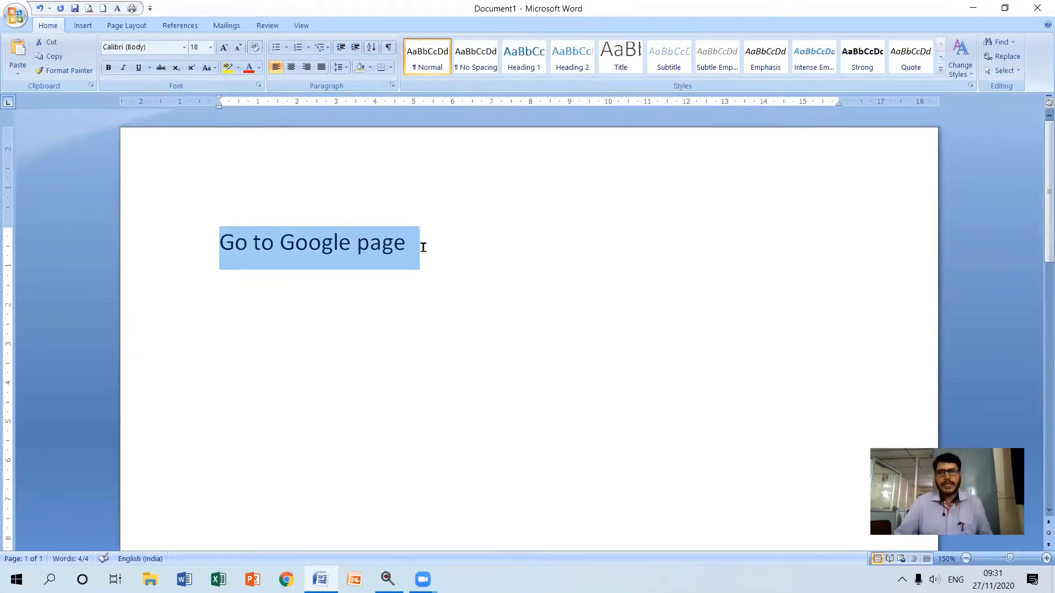
click(407, 297)
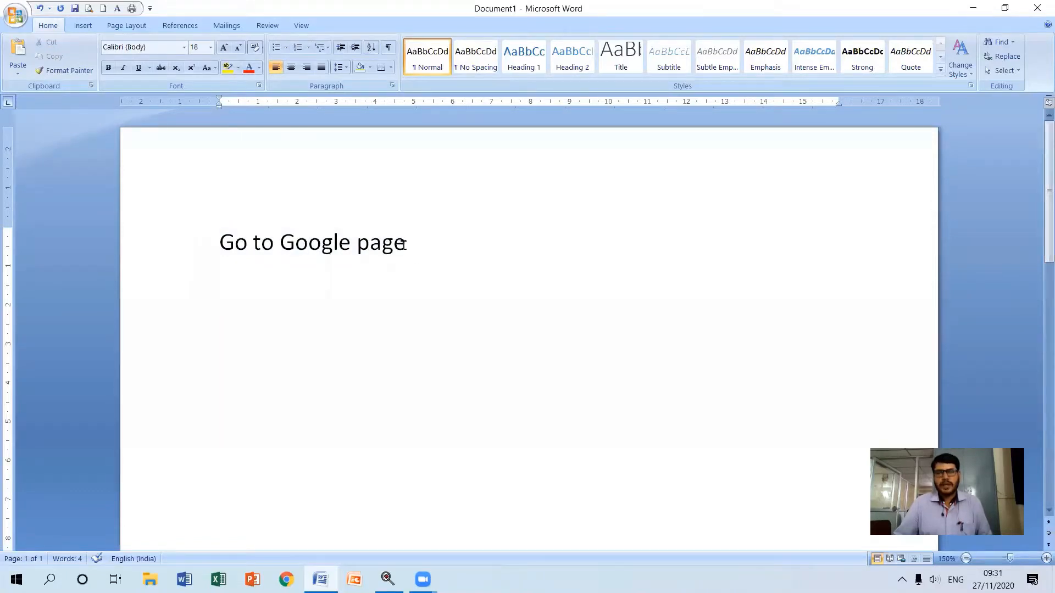
click(188, 246)
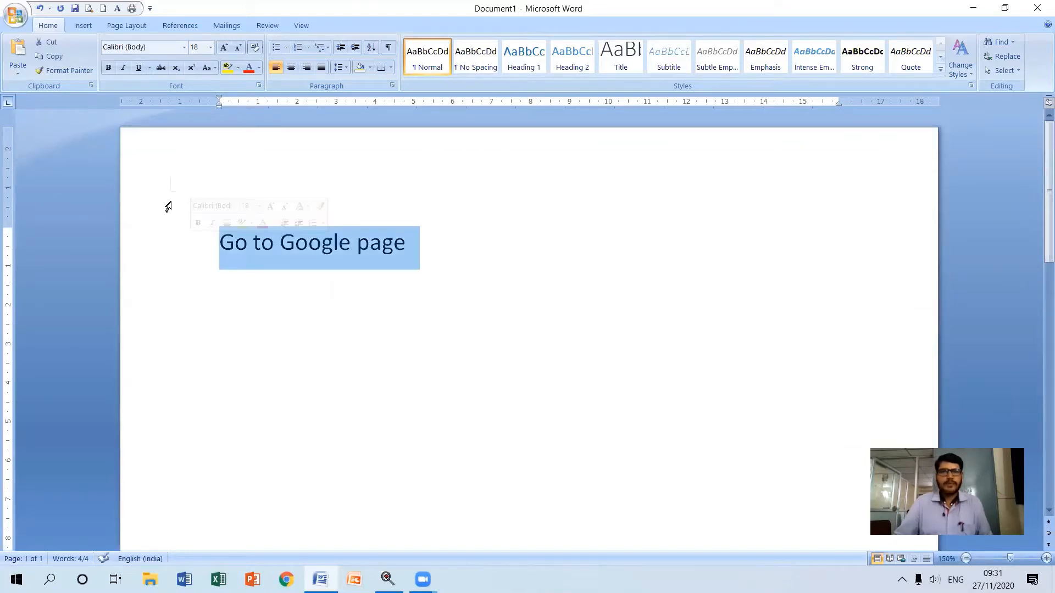
click(81, 27)
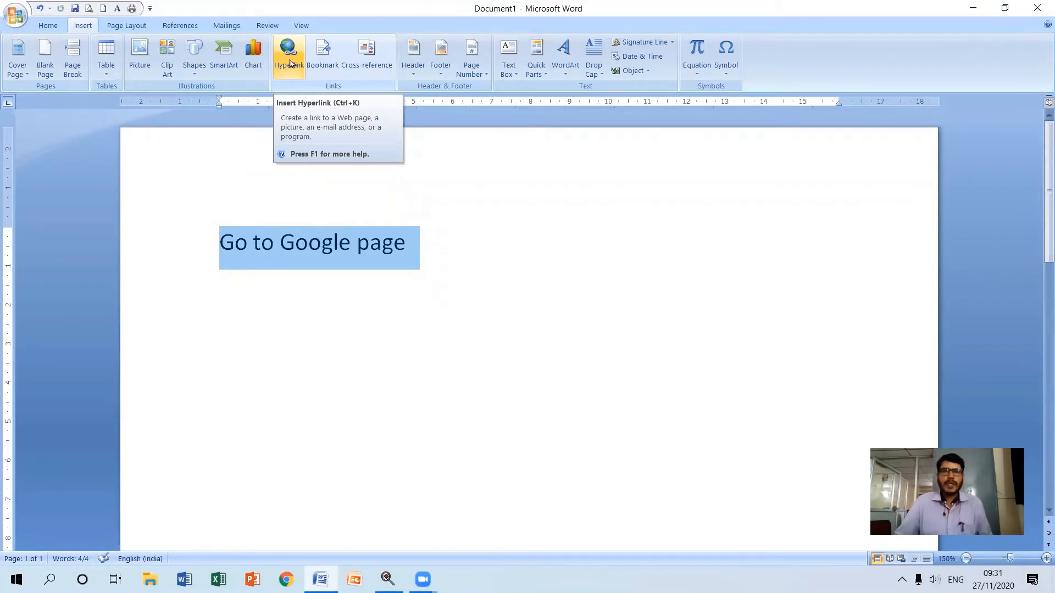
click(291, 64)
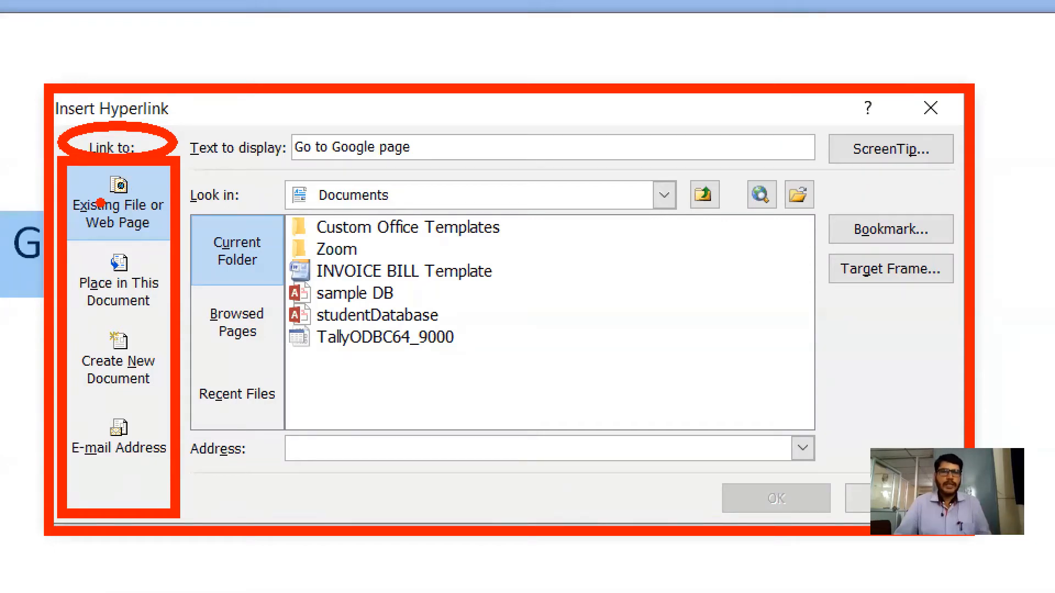
drag(91, 235, 154, 237)
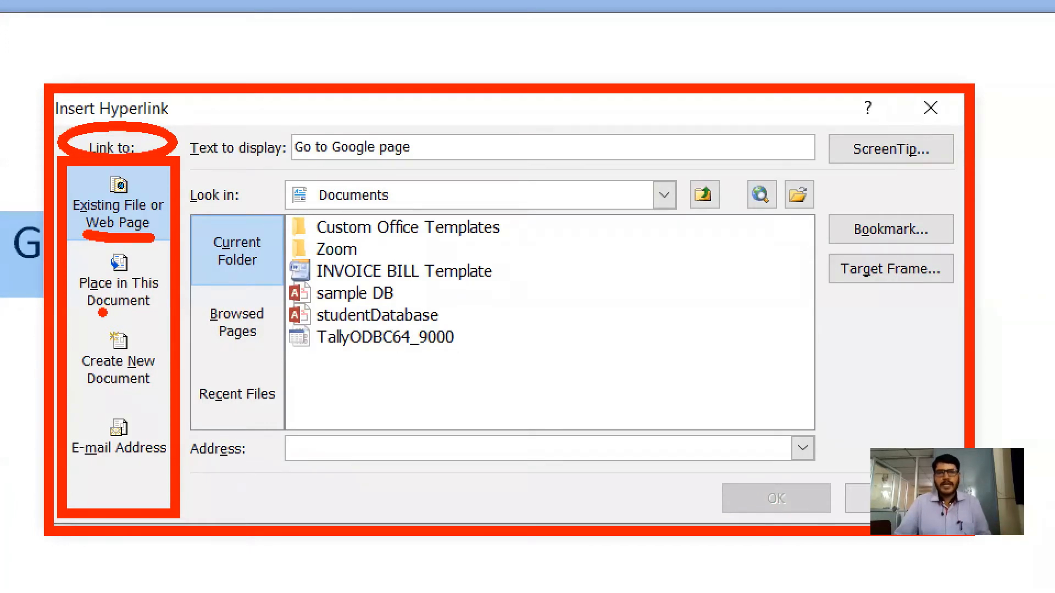
drag(97, 314, 145, 316)
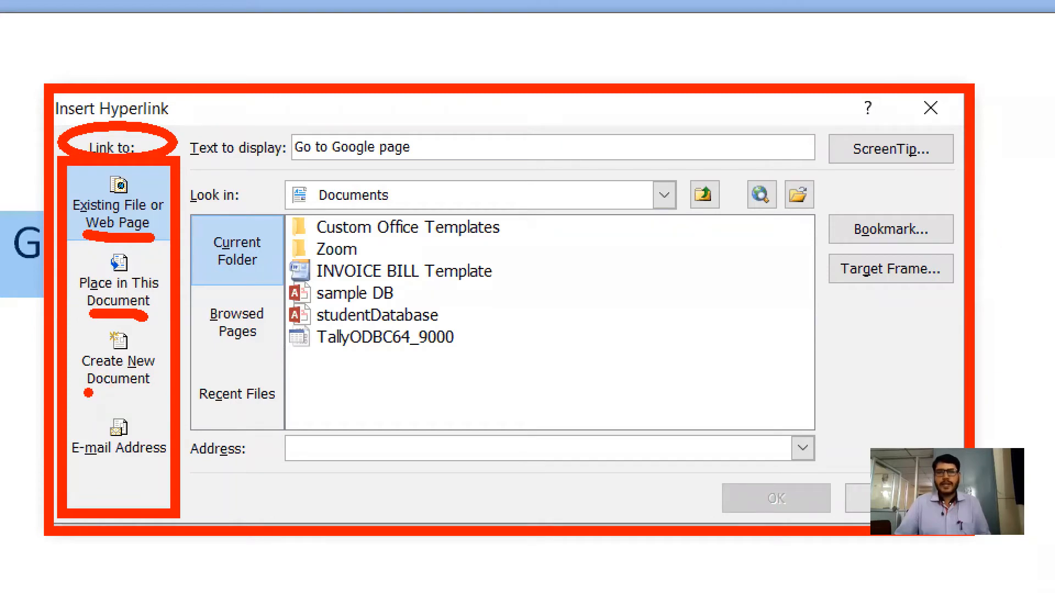
drag(89, 393, 149, 392)
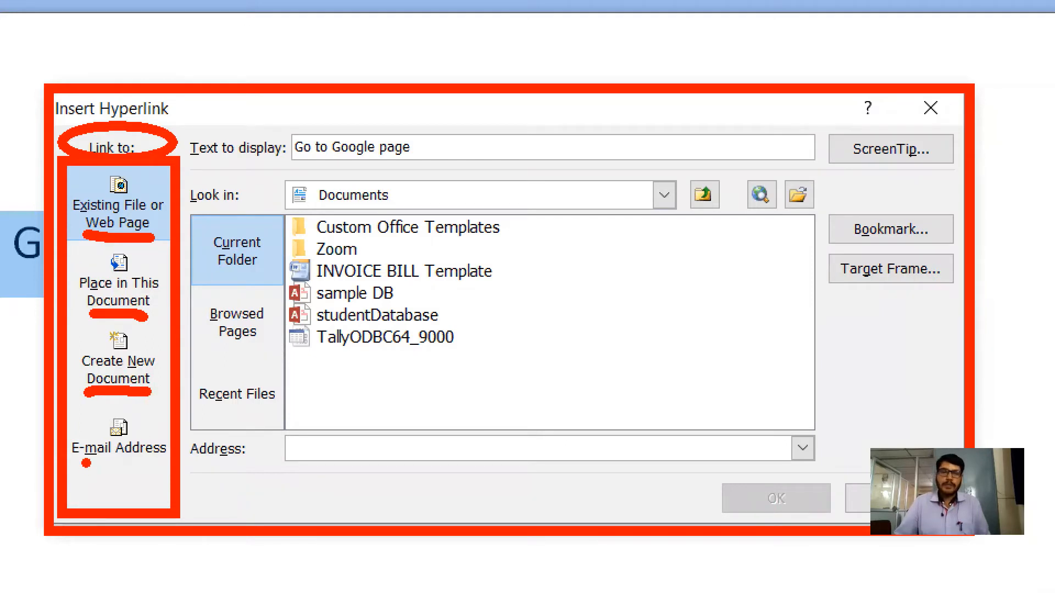
drag(87, 463, 144, 463)
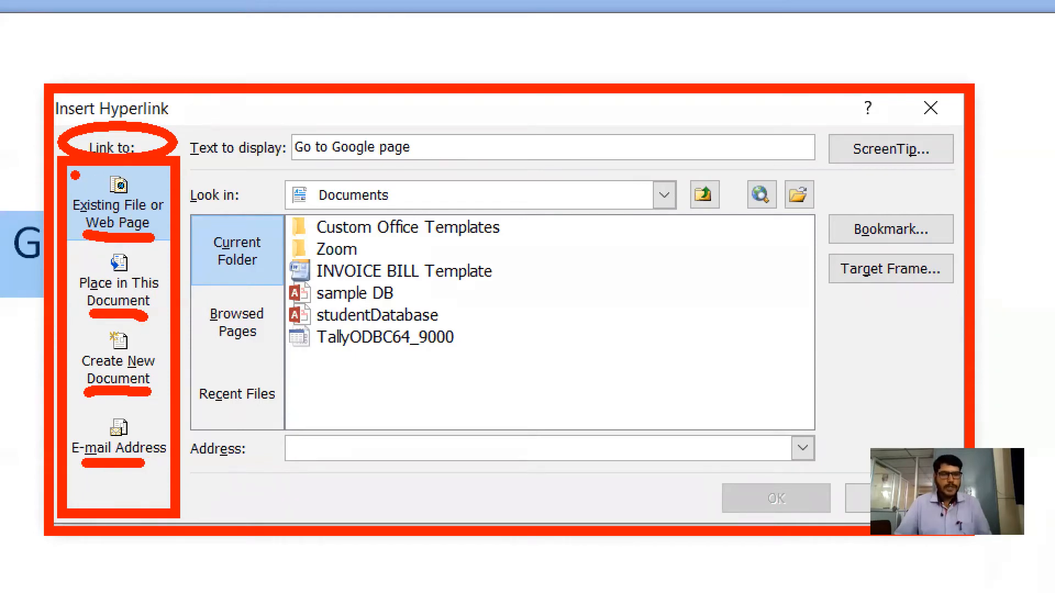
mouse_move(105, 173)
mouse_down()
mouse_move(72, 209)
mouse_move(132, 237)
mouse_move(175, 214)
mouse_move(137, 175)
mouse_move(117, 178)
mouse_up()
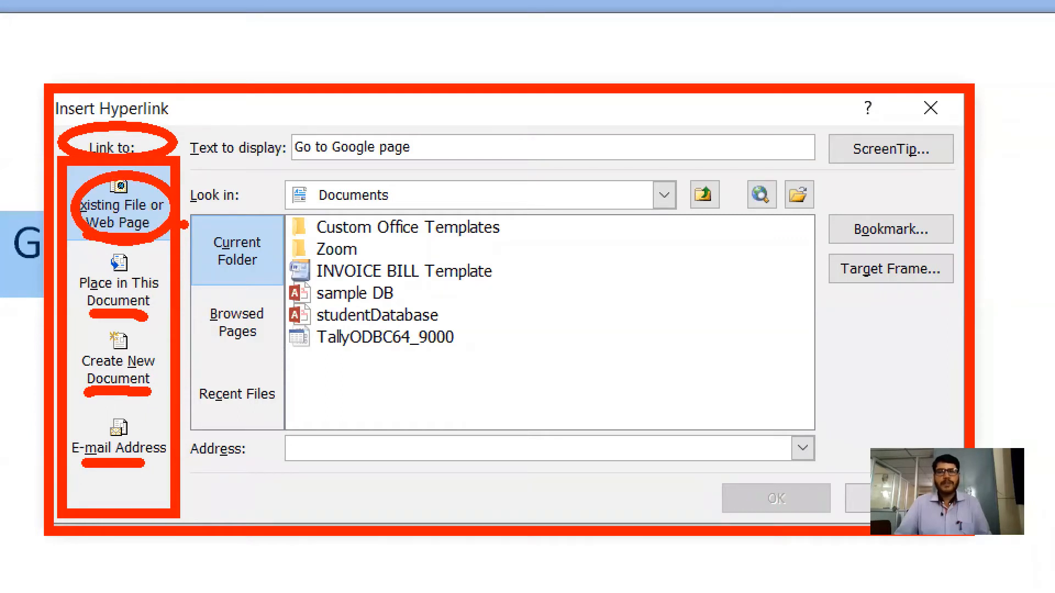
text(t)
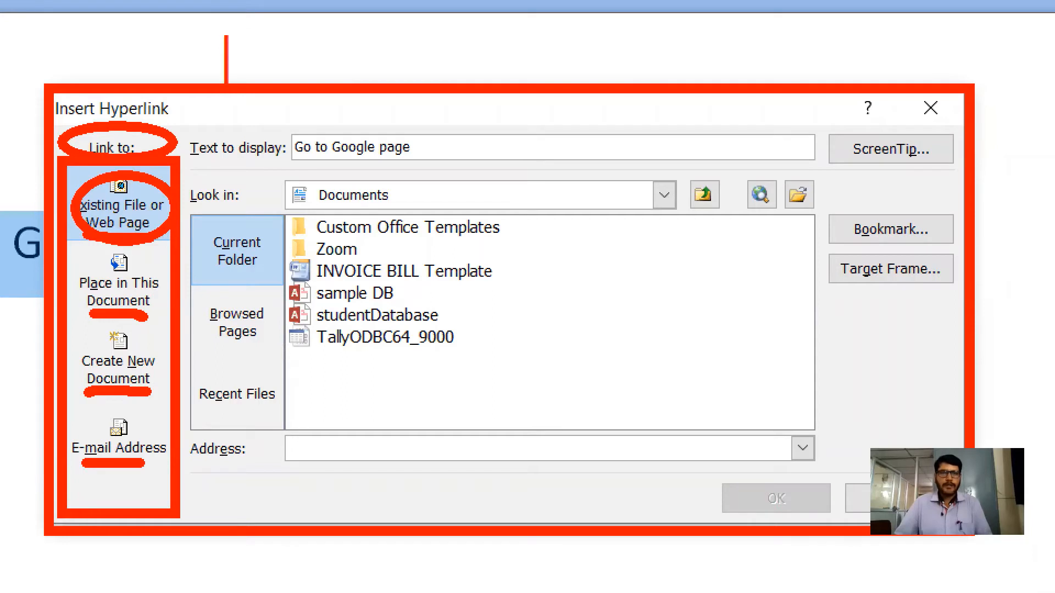
text(google)
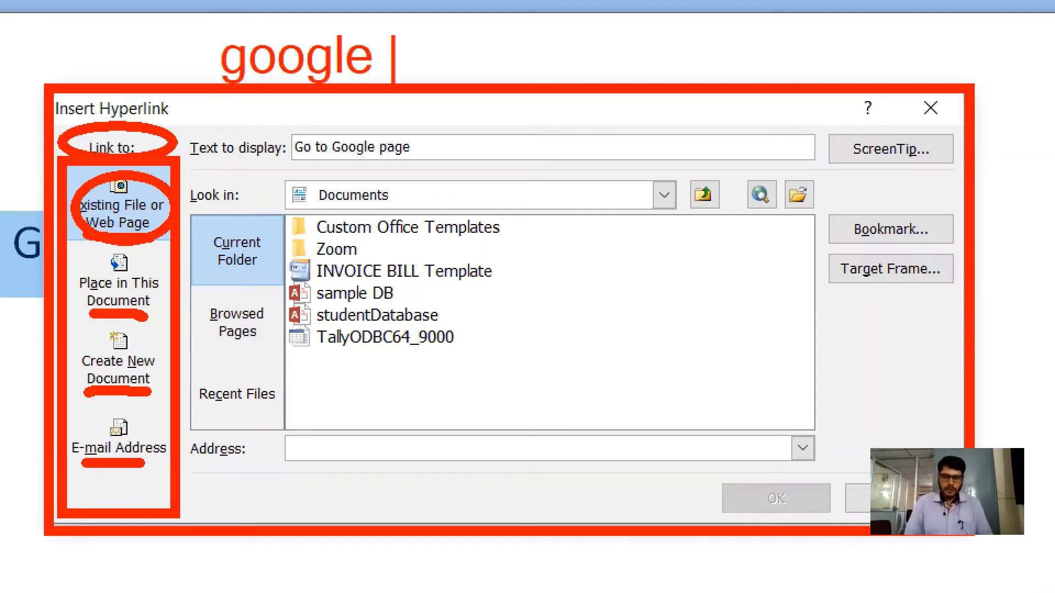
key(BackSpace)
text(.com)
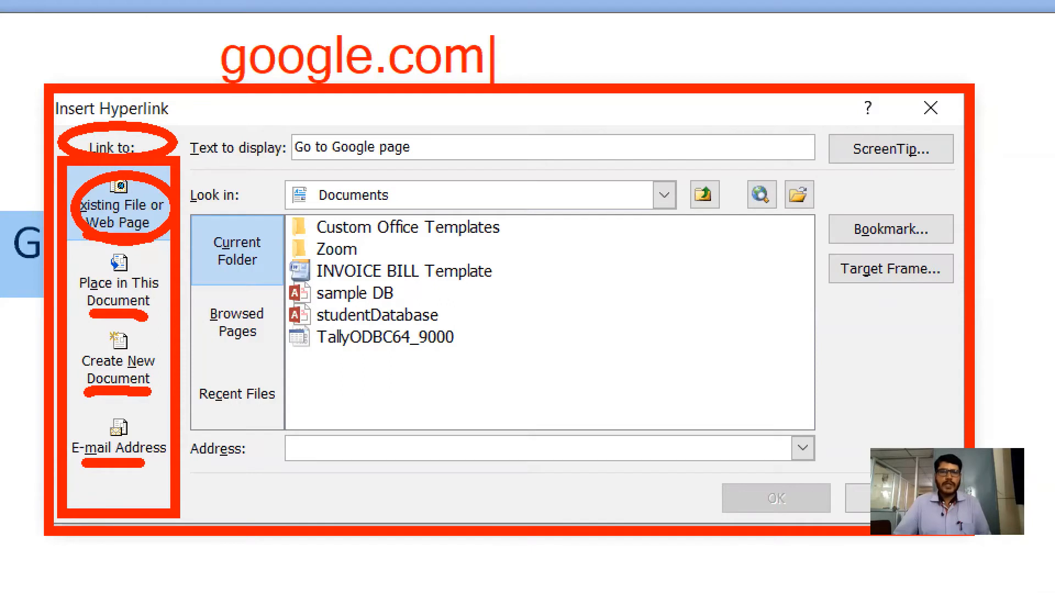
key(Escape)
drag(87, 201, 141, 196)
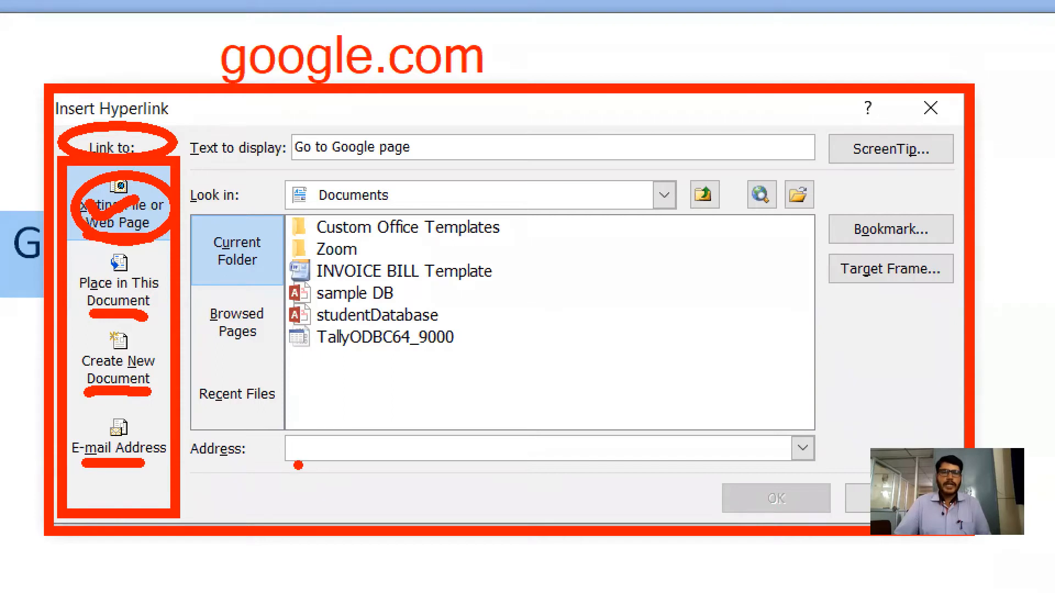
mouse_move(278, 432)
mouse_down()
mouse_move(398, 465)
mouse_move(827, 467)
mouse_up()
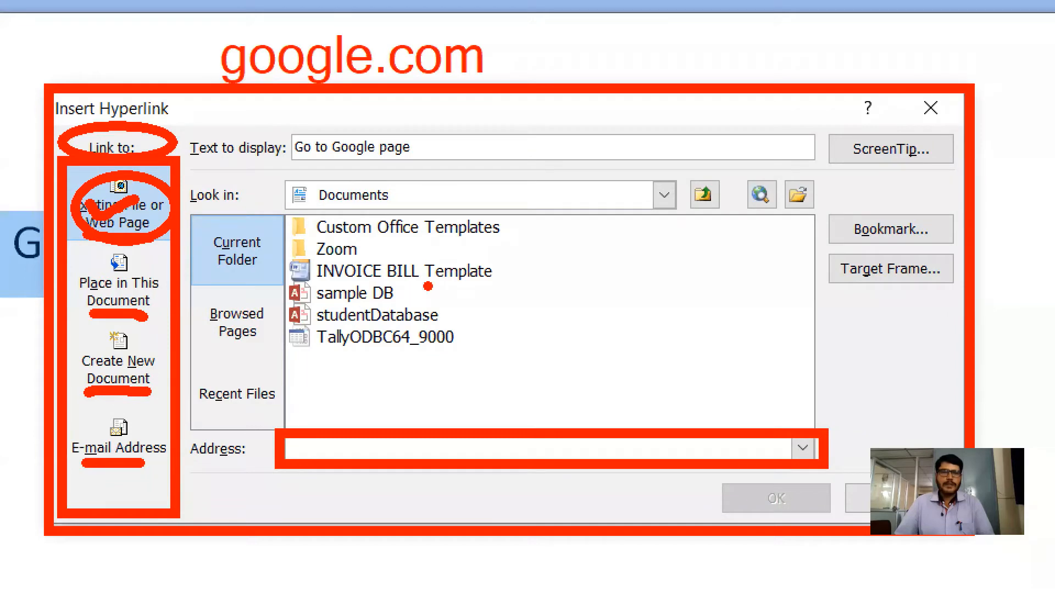
mouse_move(284, 207)
mouse_down()
mouse_move(392, 211)
mouse_move(409, 177)
mouse_move(294, 180)
mouse_move(285, 209)
mouse_up()
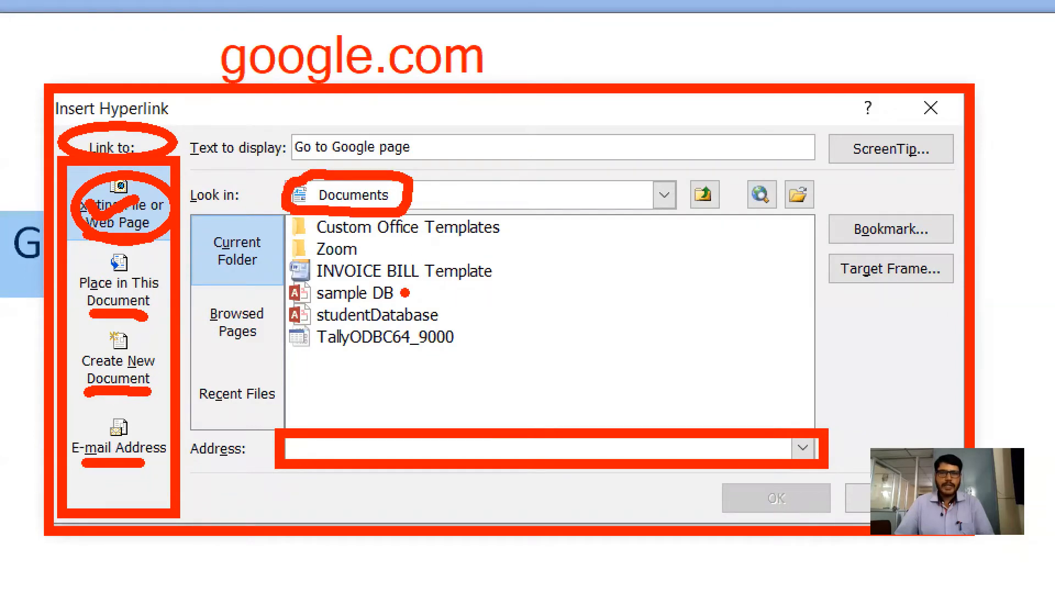
drag(403, 297, 460, 285)
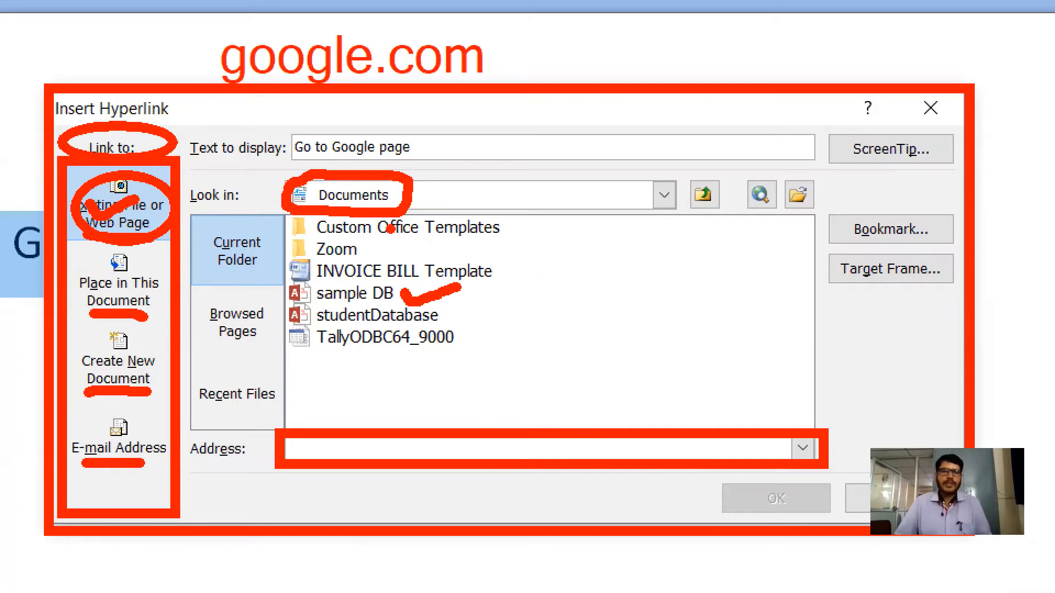
drag(432, 194, 484, 183)
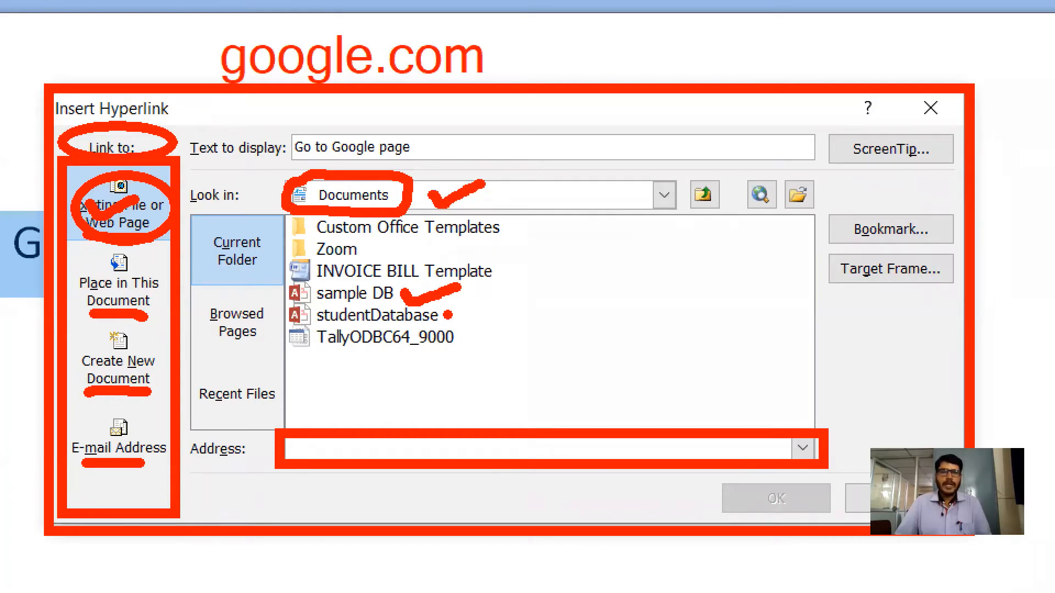
drag(449, 318, 500, 309)
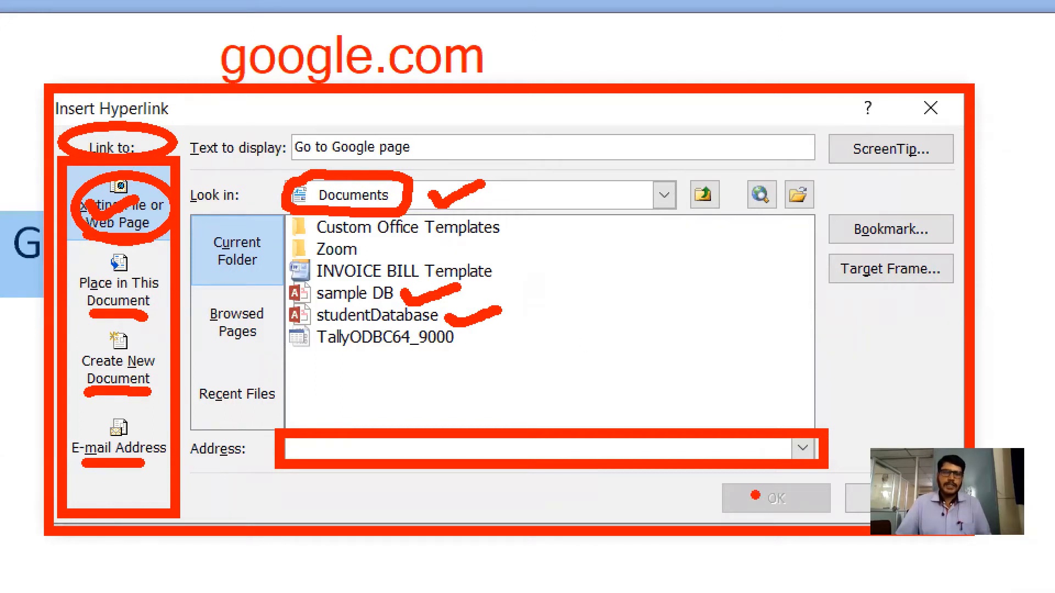
drag(753, 496, 796, 490)
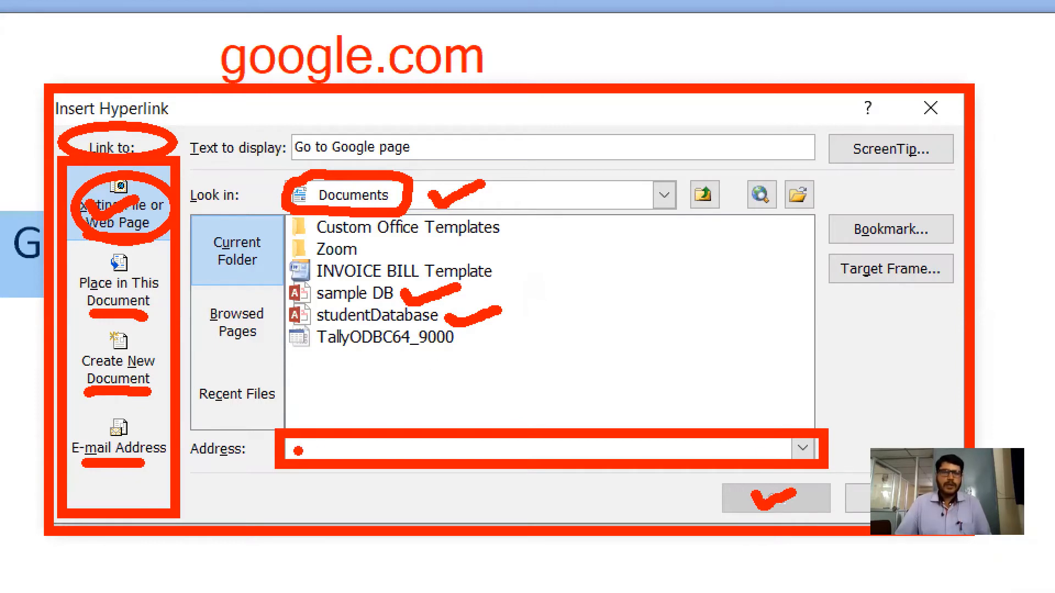
drag(294, 445, 459, 450)
click(801, 501)
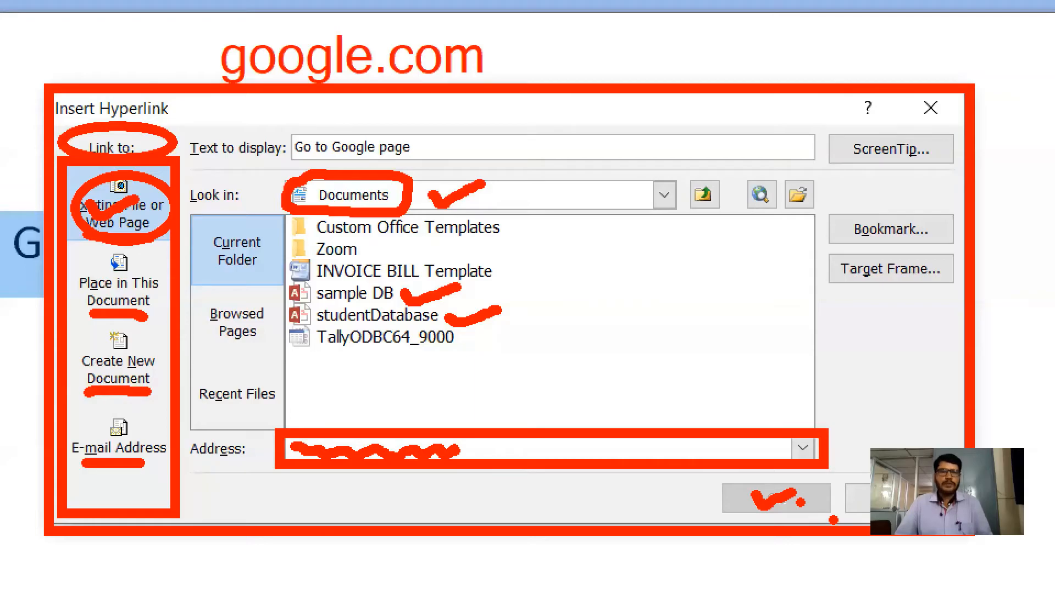
key(Escape)
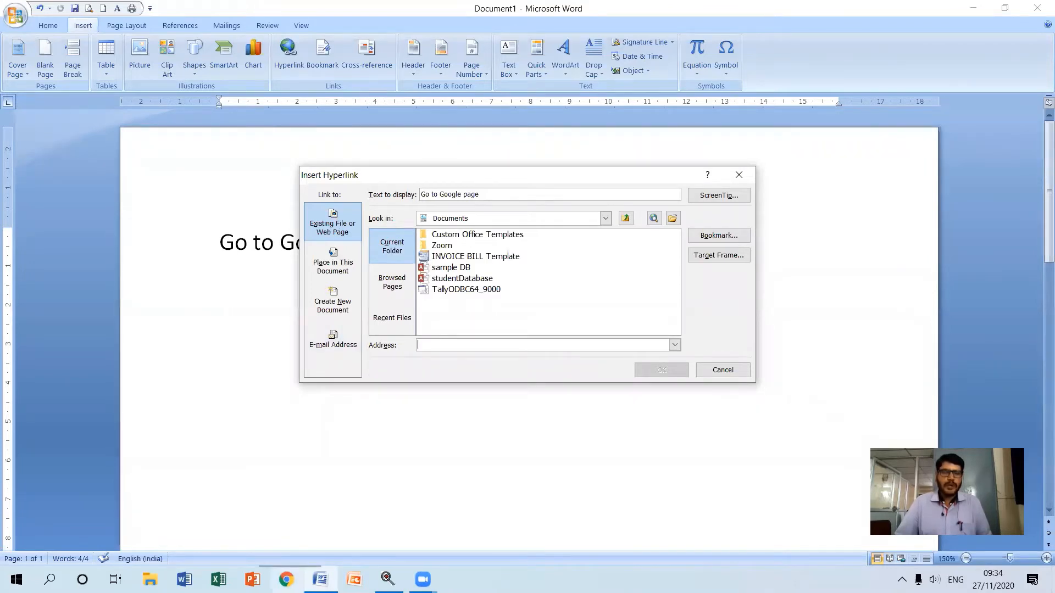
Step: Switch to Chrome and load the google.com website
click(286, 580)
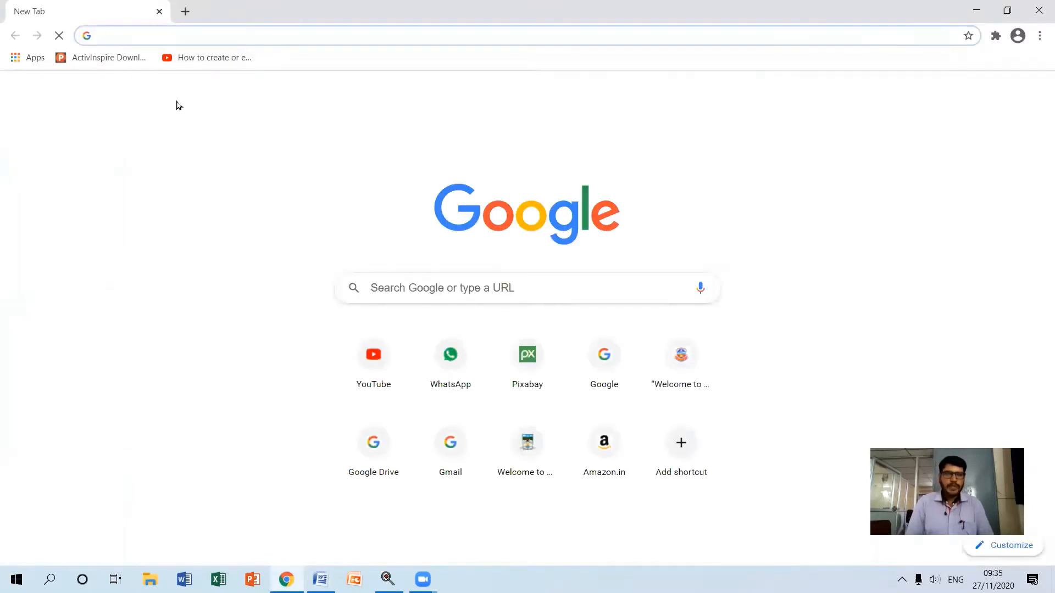
text(google)
key(Return)
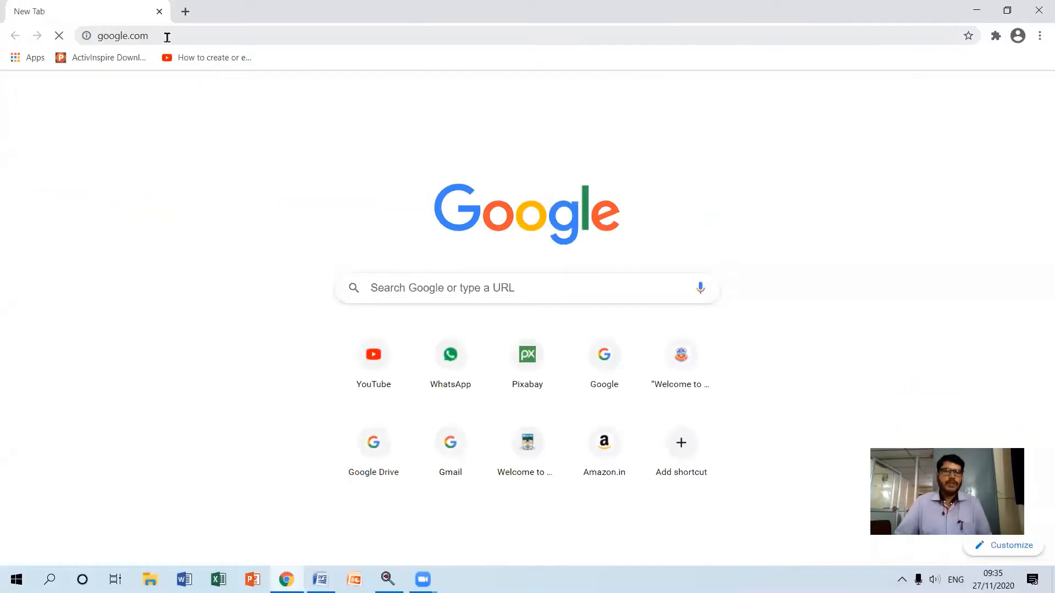
Step: Copy the full address of the loaded Google page in Chrome and switch back to the Insert Hyperlink dialog in Word
click(209, 35)
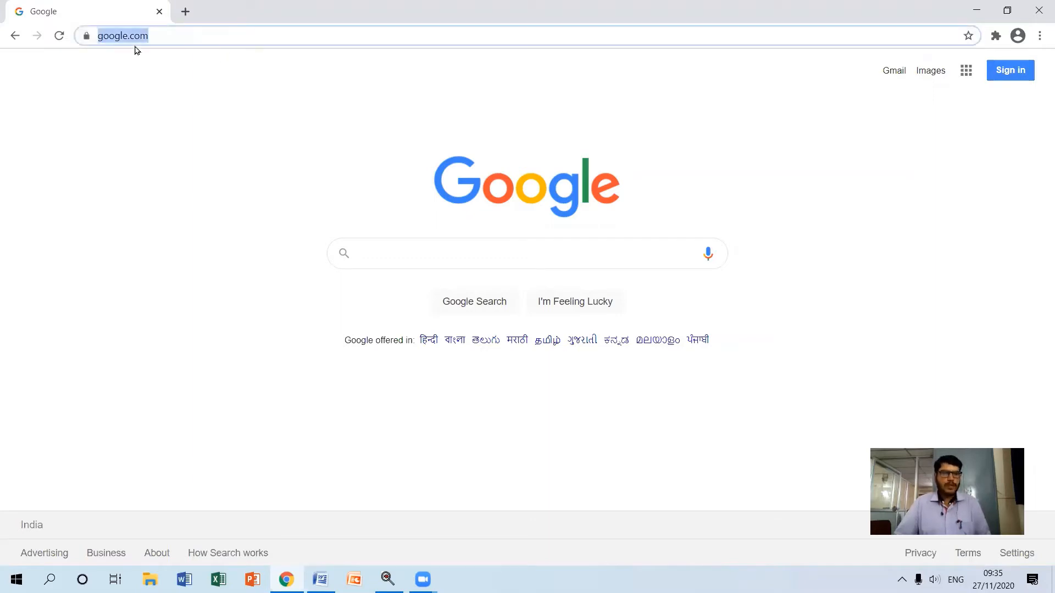
right_click(134, 36)
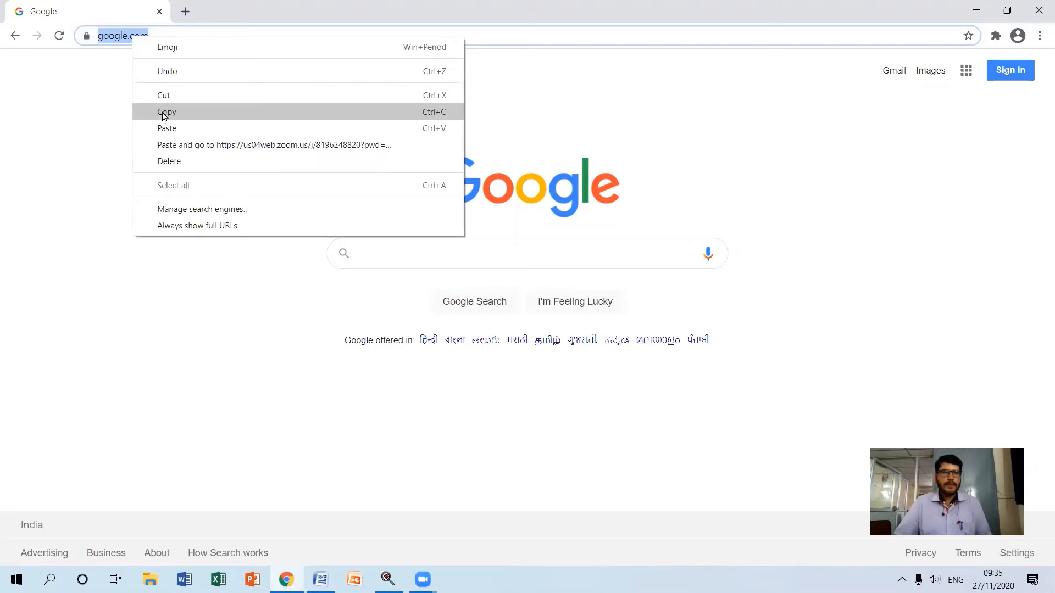
click(164, 110)
key(alt+Tab)
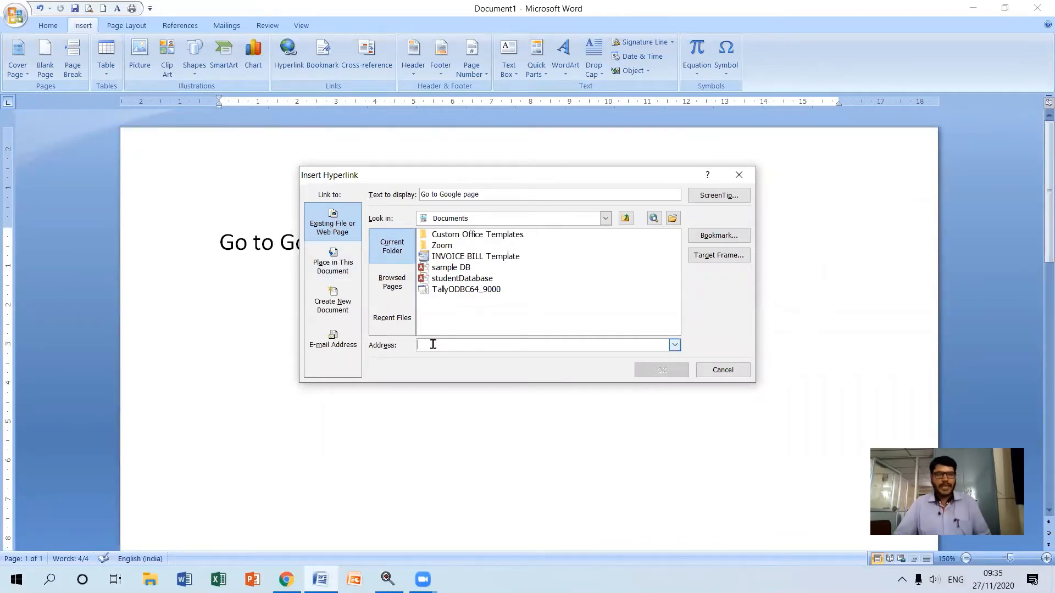
key(ctrl+v)
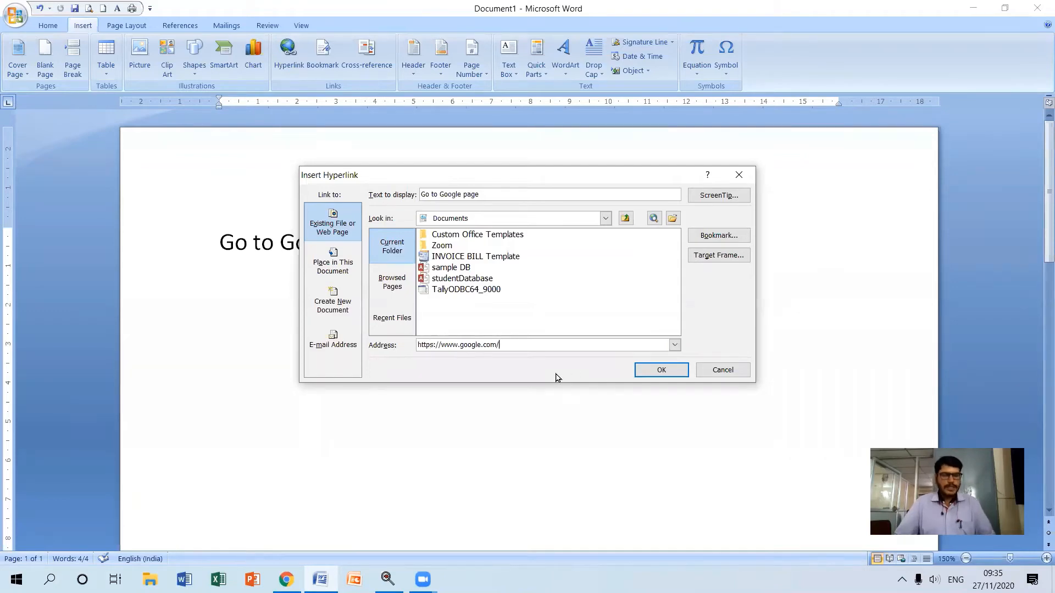
key(Return)
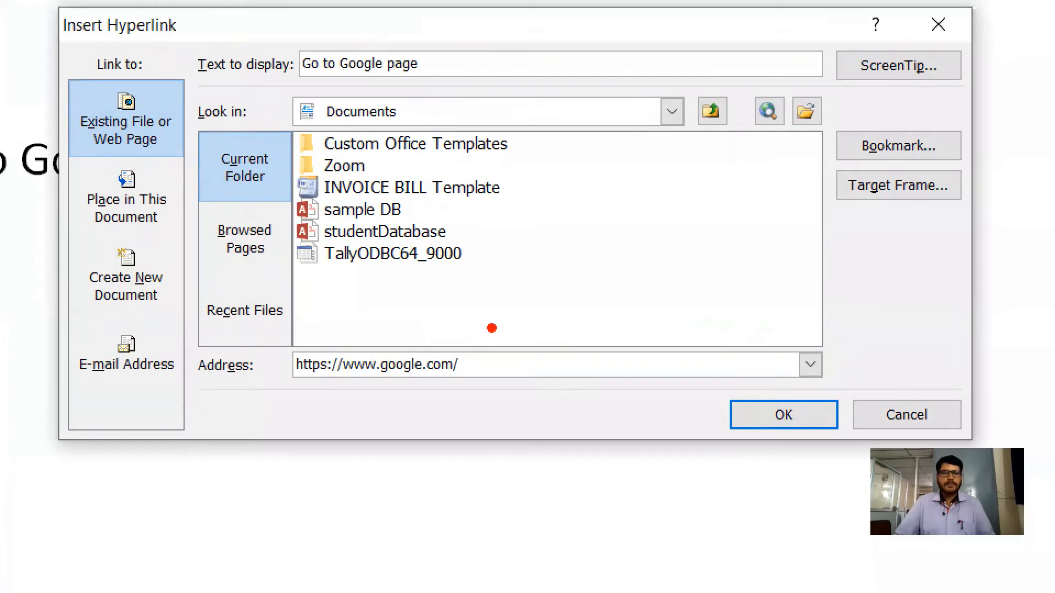
mouse_move(188, 343)
mouse_down()
mouse_move(203, 359)
mouse_move(313, 384)
mouse_move(840, 384)
mouse_move(823, 385)
mouse_up()
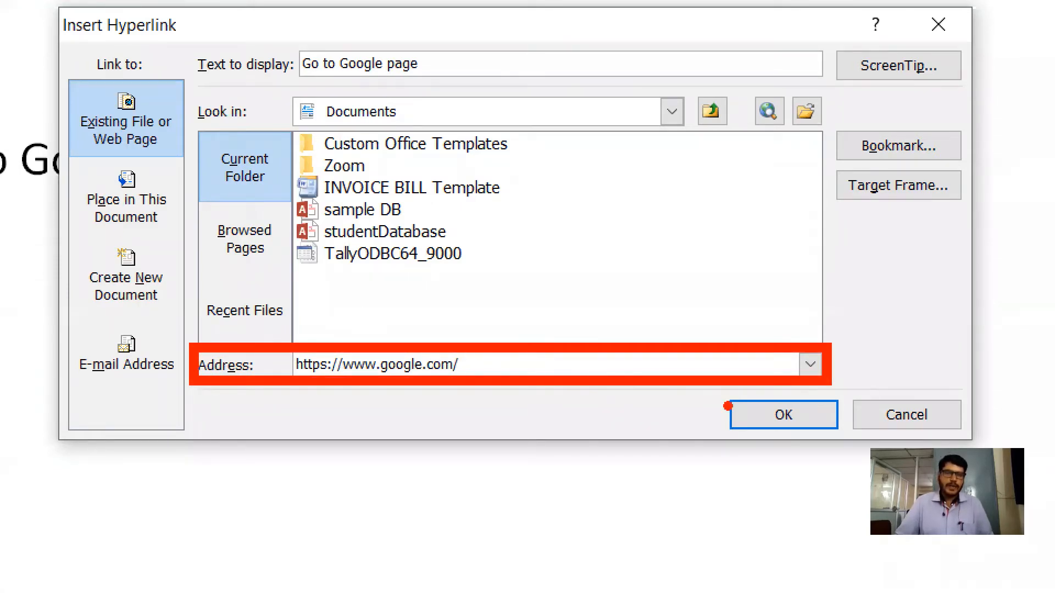
drag(740, 409, 774, 406)
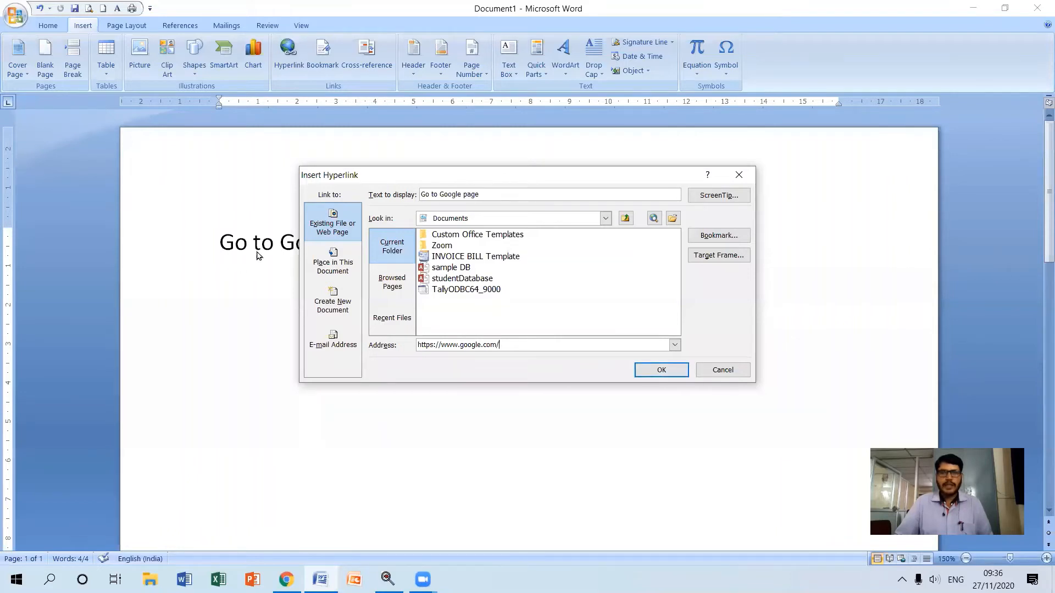
click(658, 371)
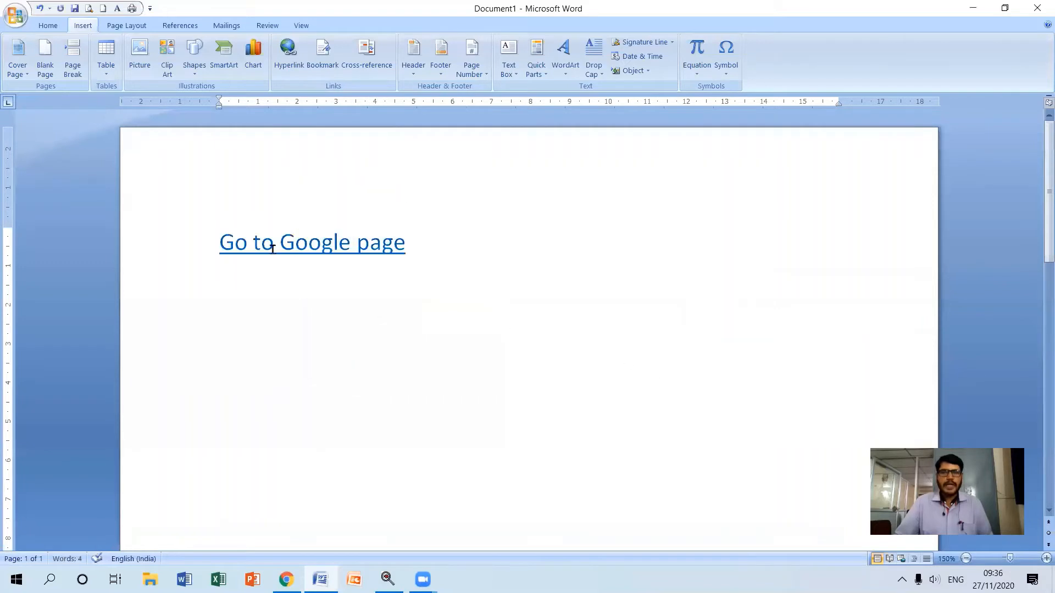
Step: Close the Chrome window and return to the Word document with the Google hyperlink
click(392, 245)
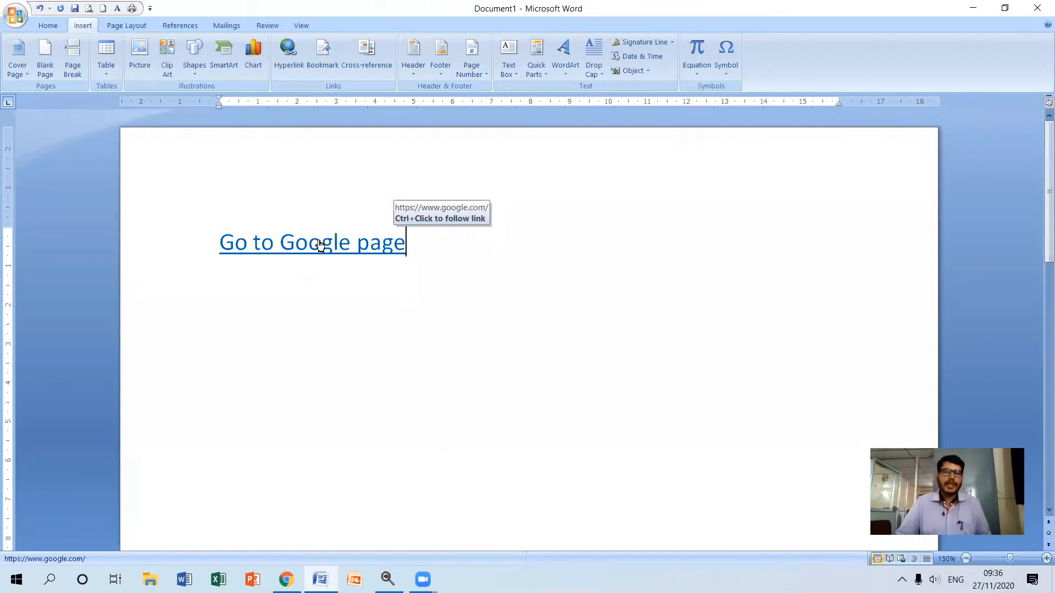
click(286, 579)
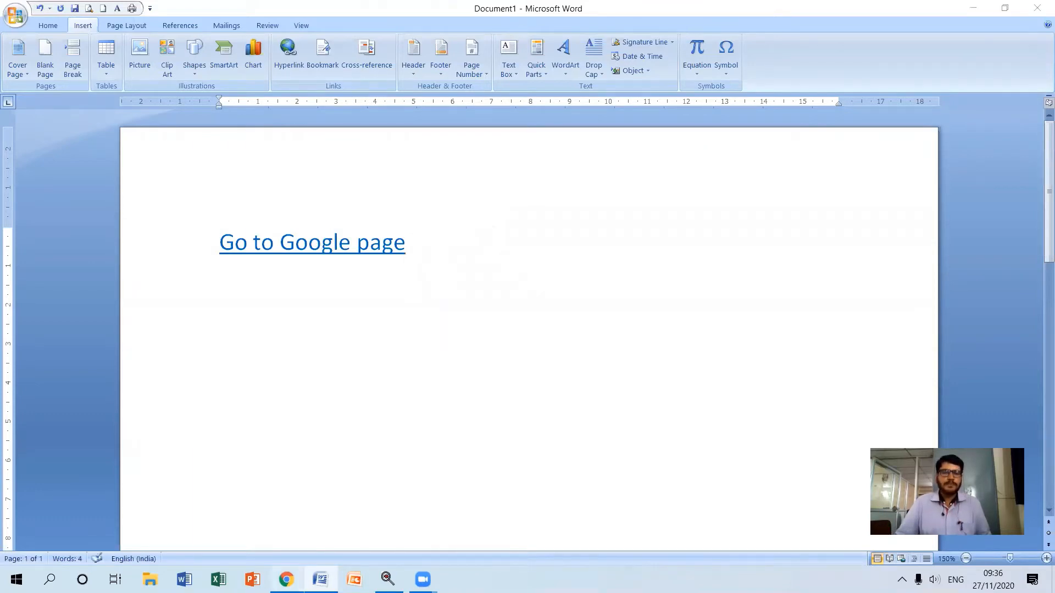
click(1040, 10)
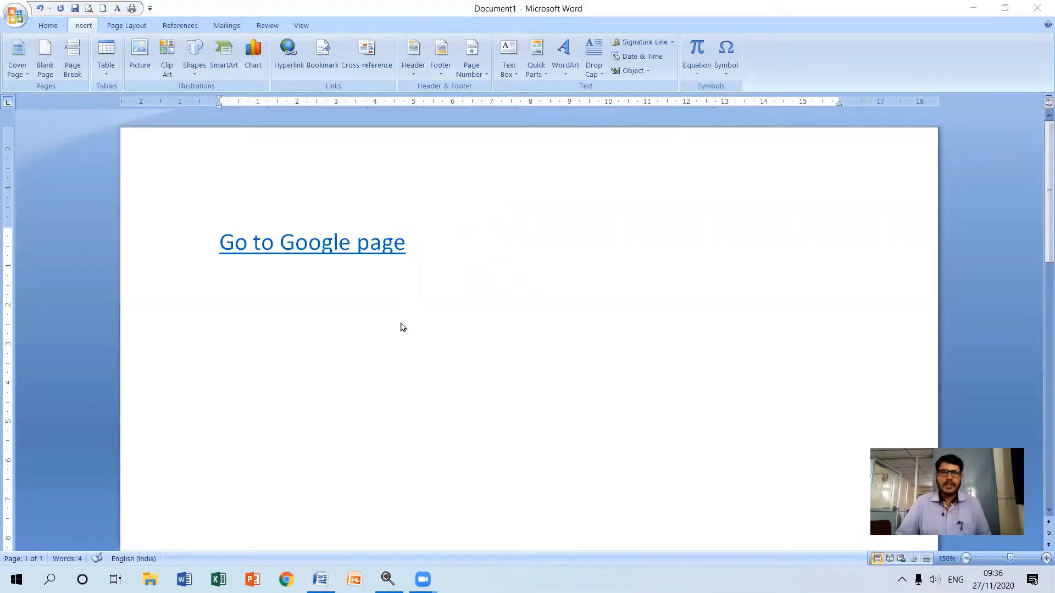
click(322, 299)
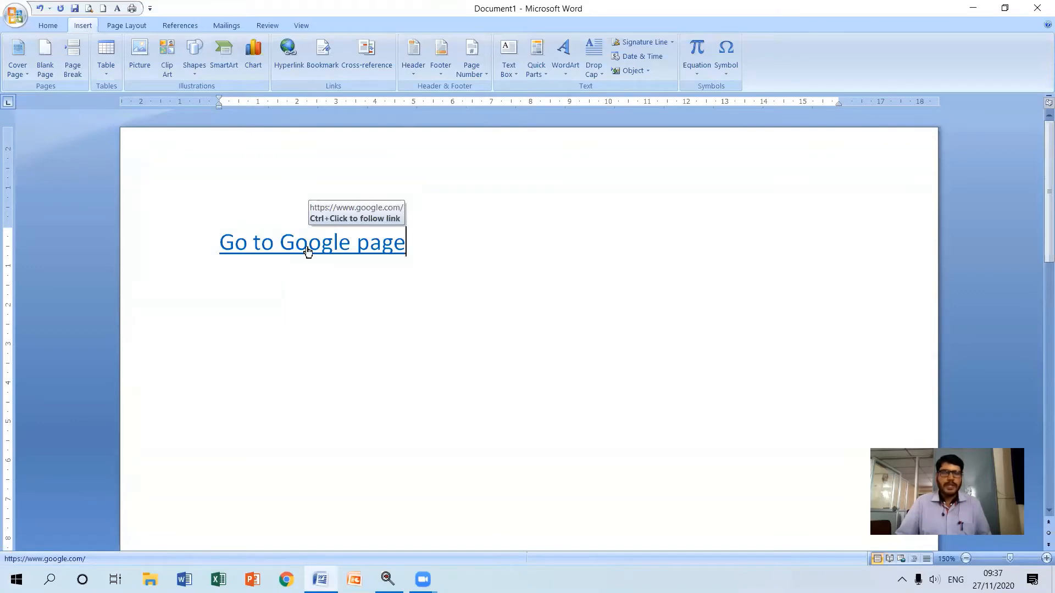
Step: Follow the "Go to Google page" hyperlink to test it, and close the browser window it opens
ctrl+click(308, 248)
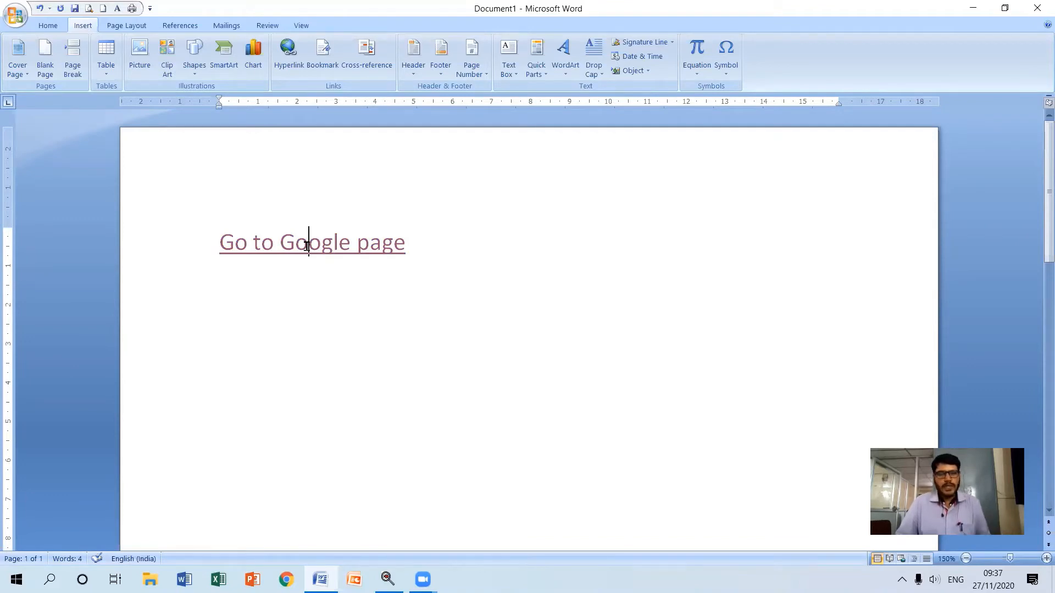
ctrl+click(308, 247)
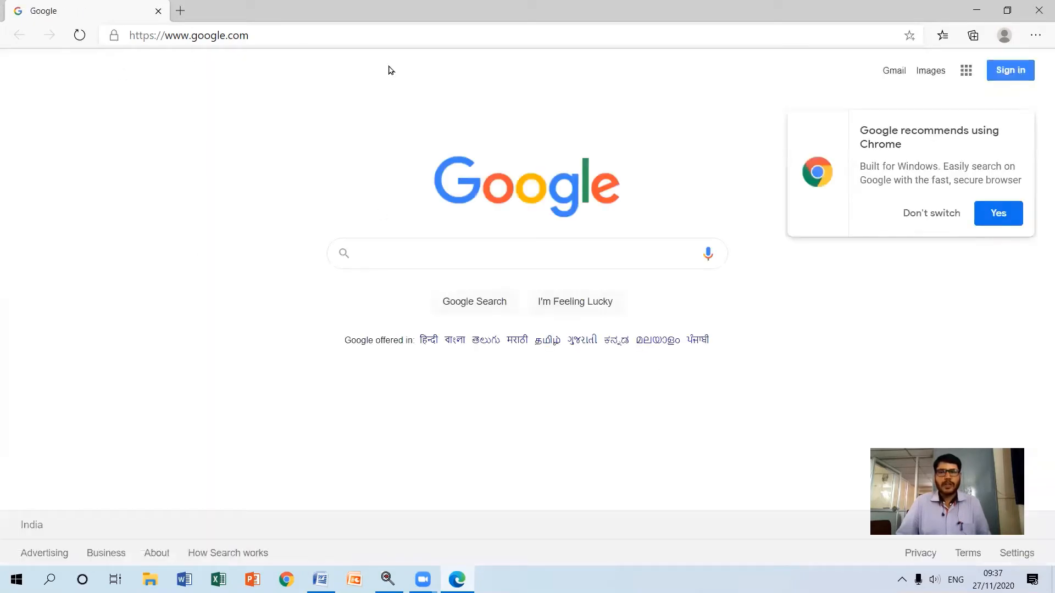
click(1040, 12)
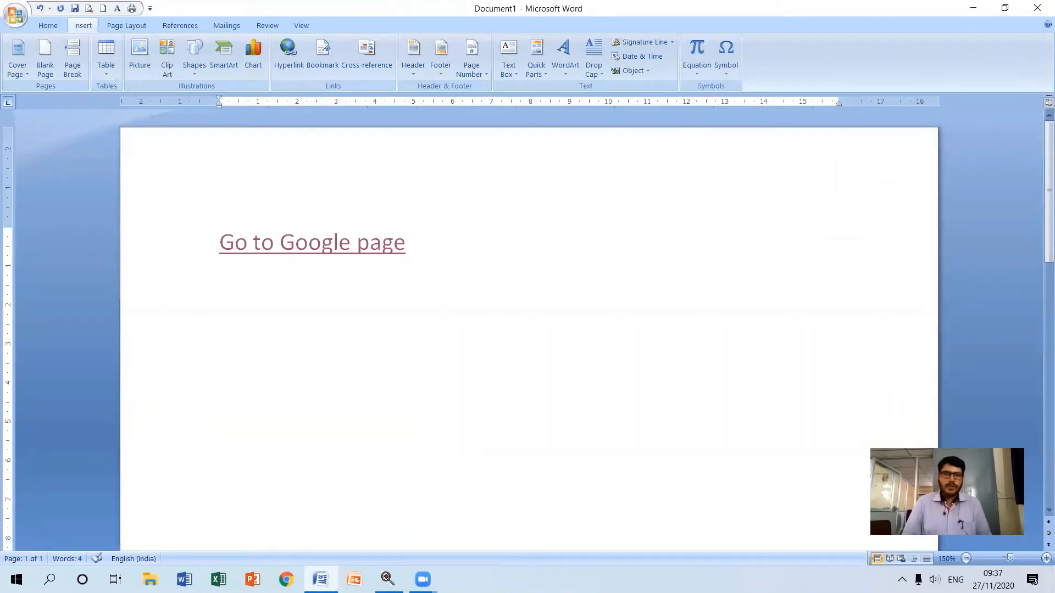
Step: Add a new line below the Google link reading "Open Text Document"
key(Return)
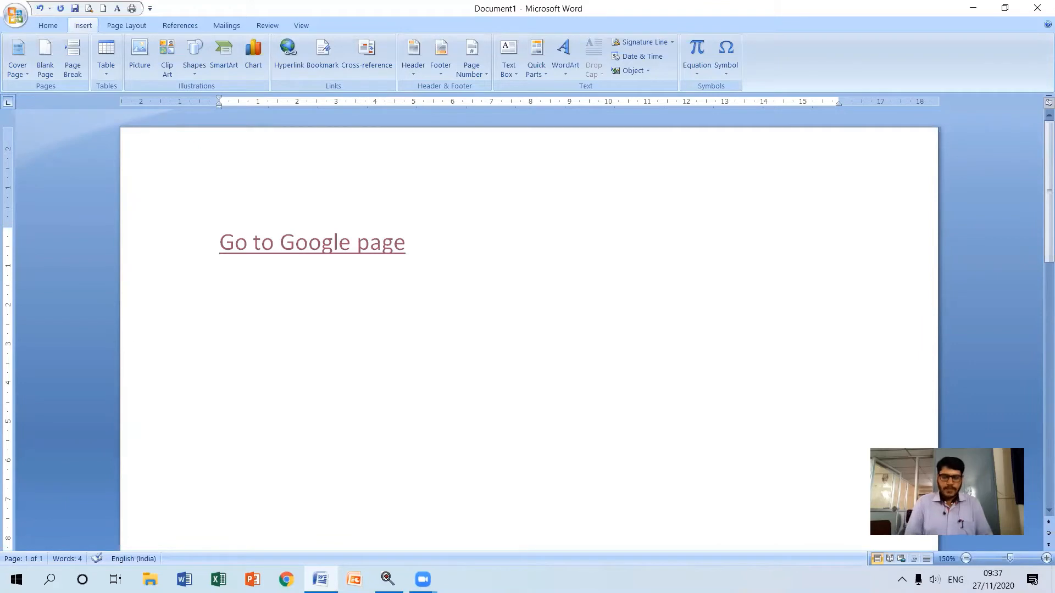
text(Open)
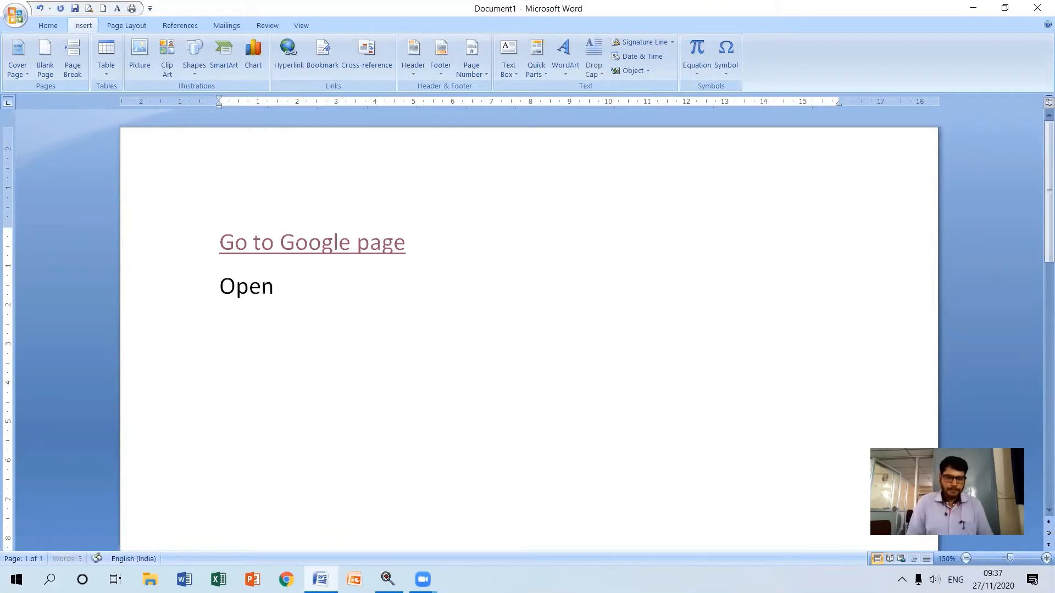
text( Tex)
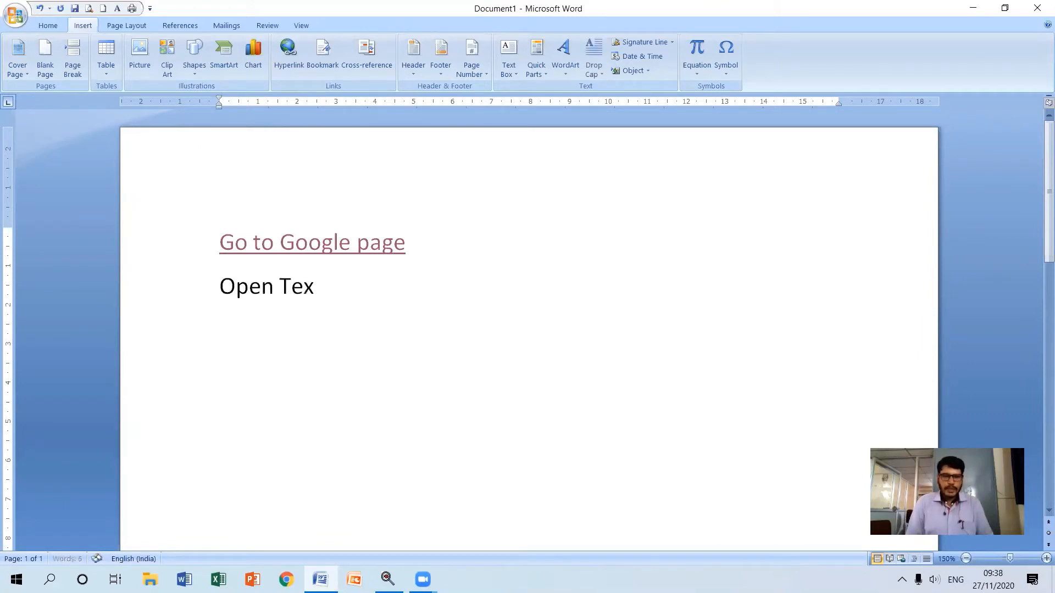
text(t Document)
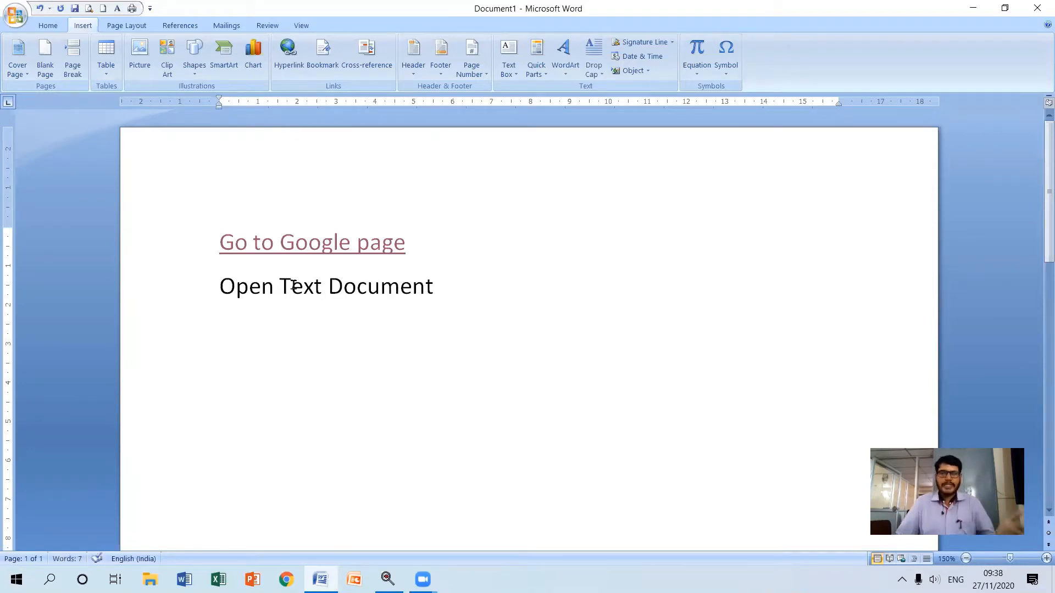
Step: Check the Digital Teaching presentation on the desktop, and replace "Text Document" with "ppt" in the document's second line
click(973, 8)
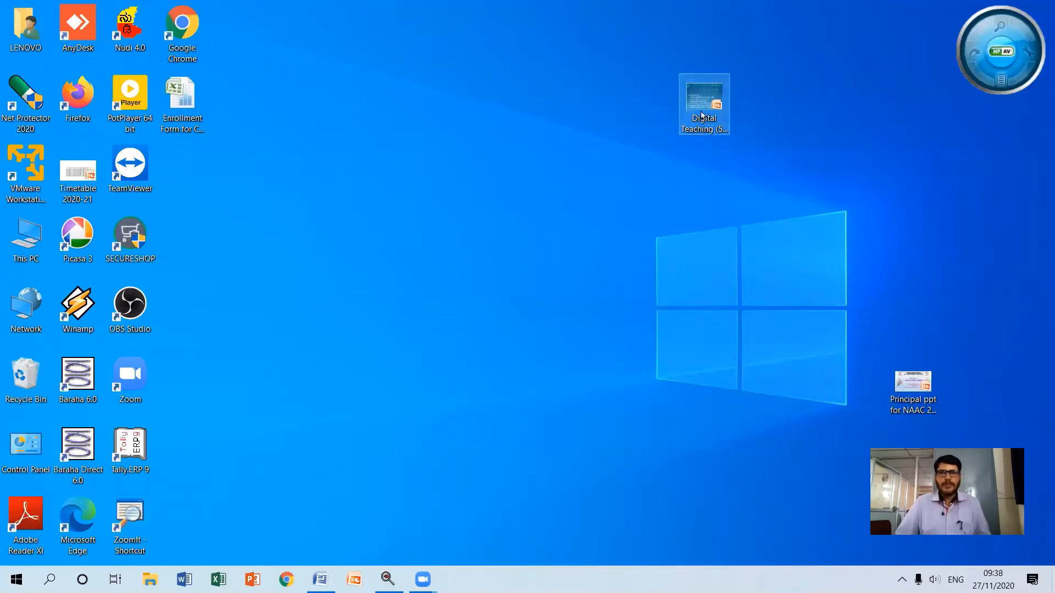
mouse_move(706, 116)
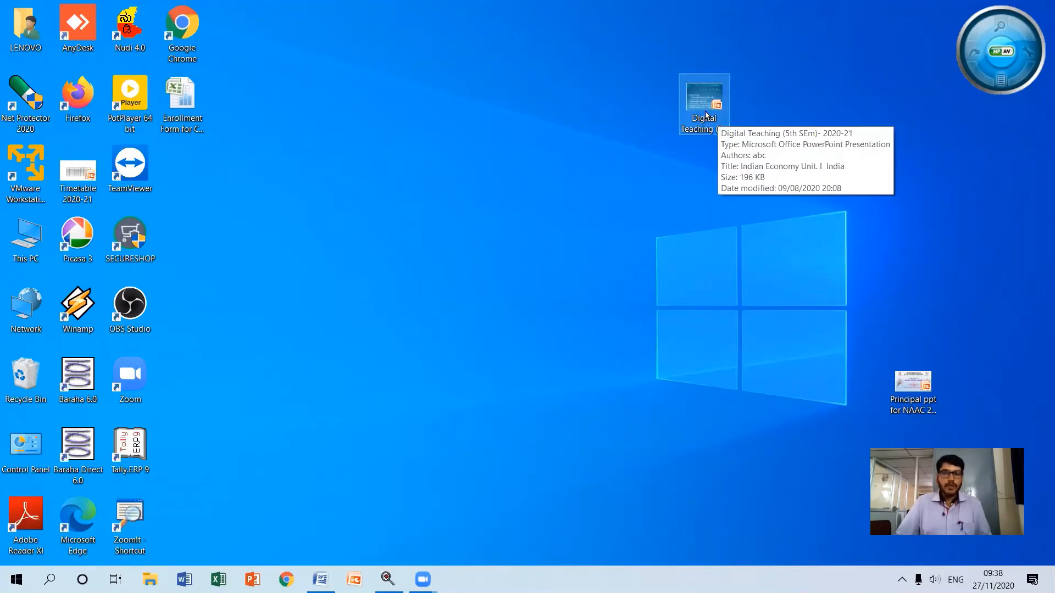
key(alt+Tab)
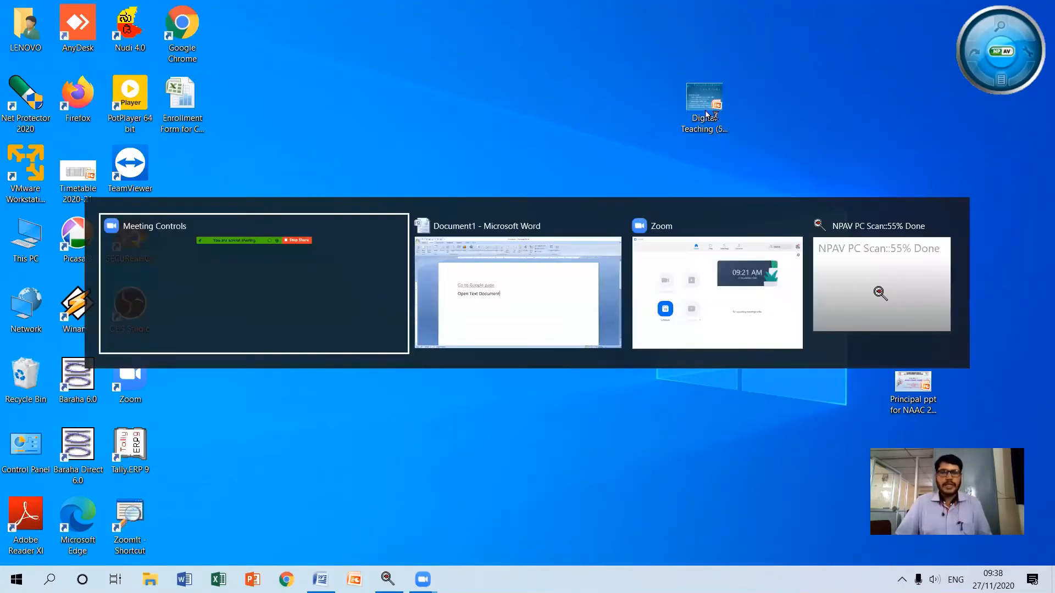
key(alt+Tab)
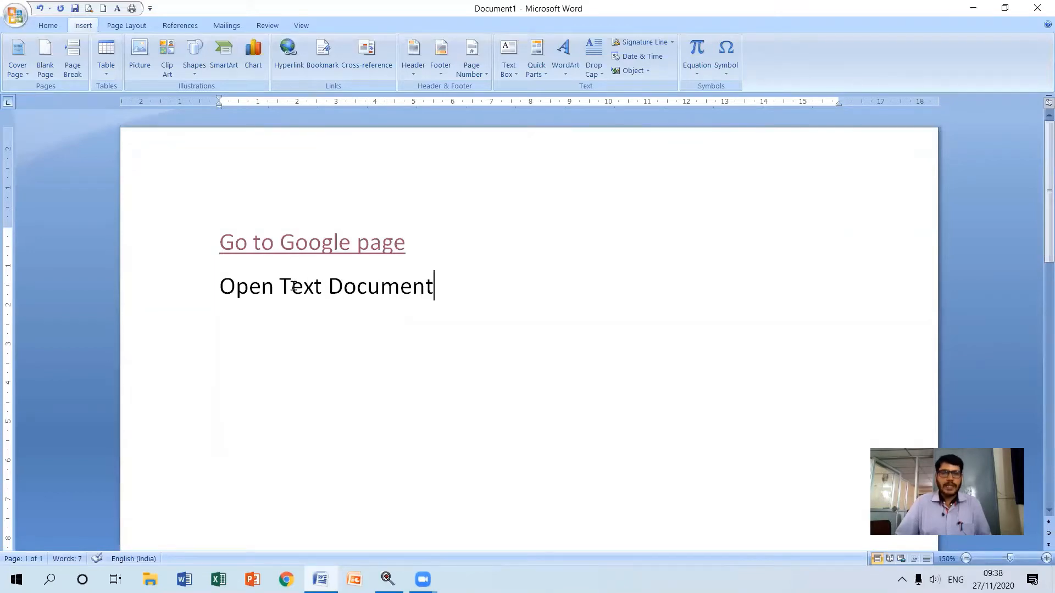
drag(280, 286, 424, 292)
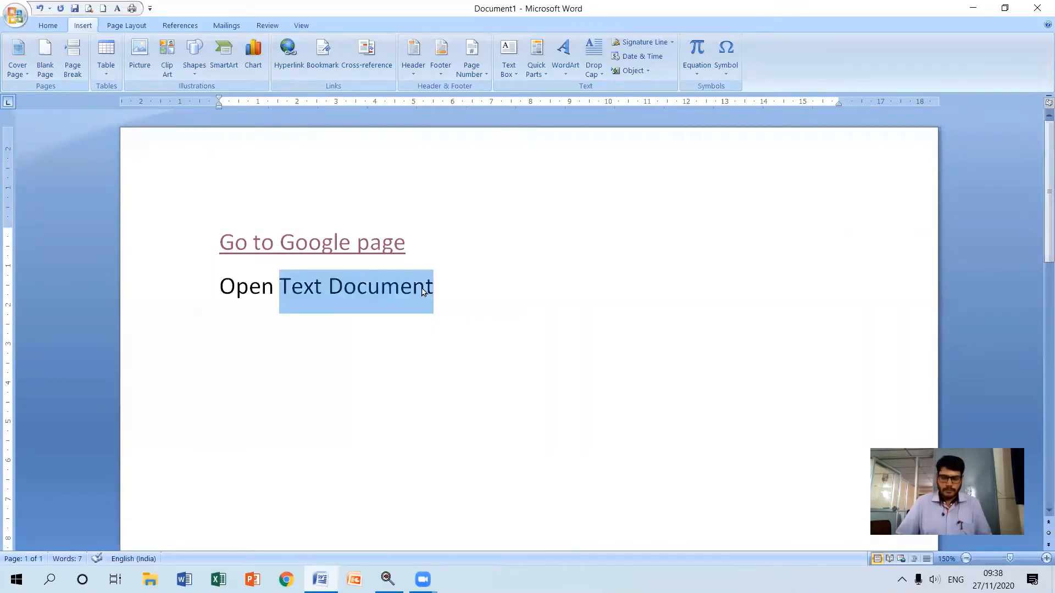
text(ppt)
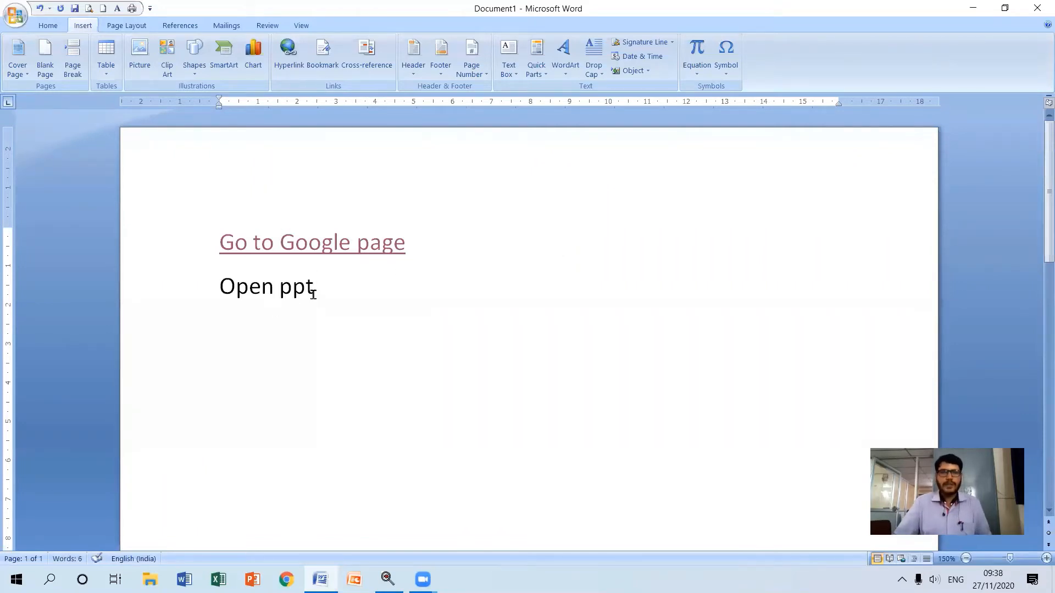
Step: Hyperlink the whole line "Open ppt" to the existing Desktop file "Digital Teaching (5th SEm)- 2020-21"
drag(313, 286, 305, 286)
drag(237, 291, 212, 337)
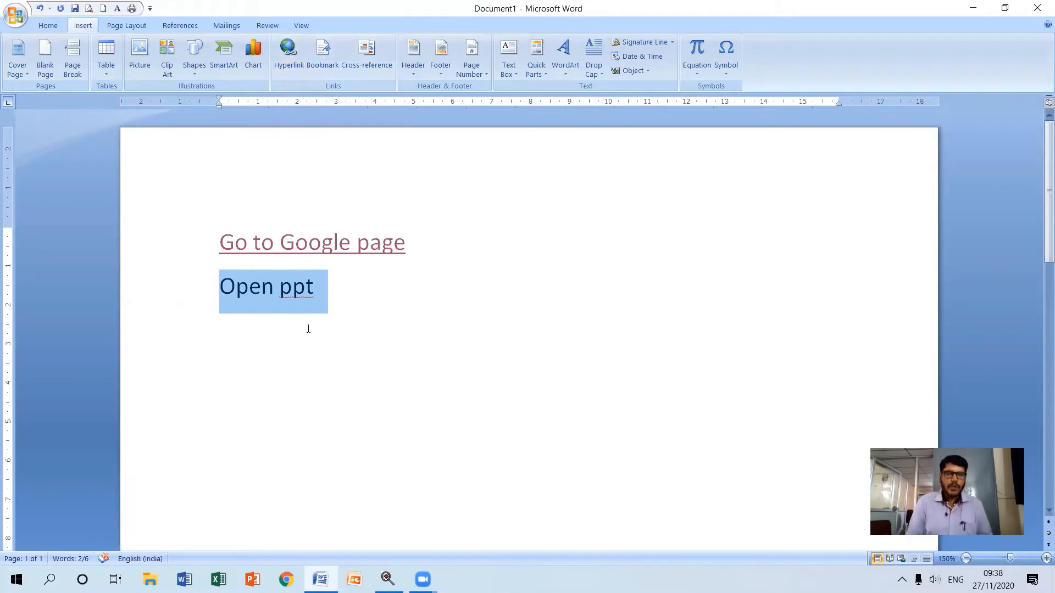
key(ctrl+k)
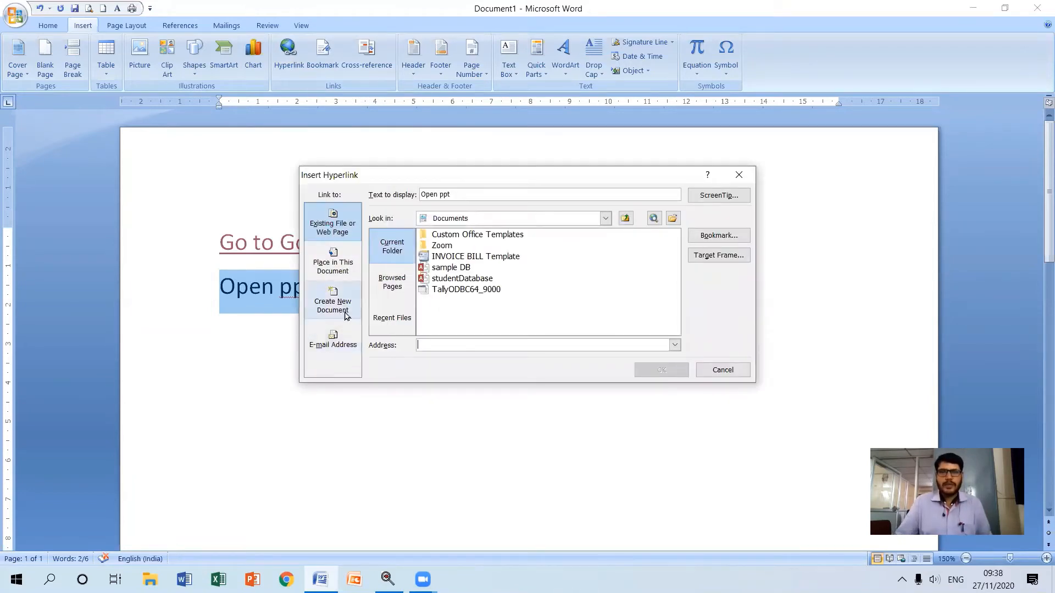
click(333, 231)
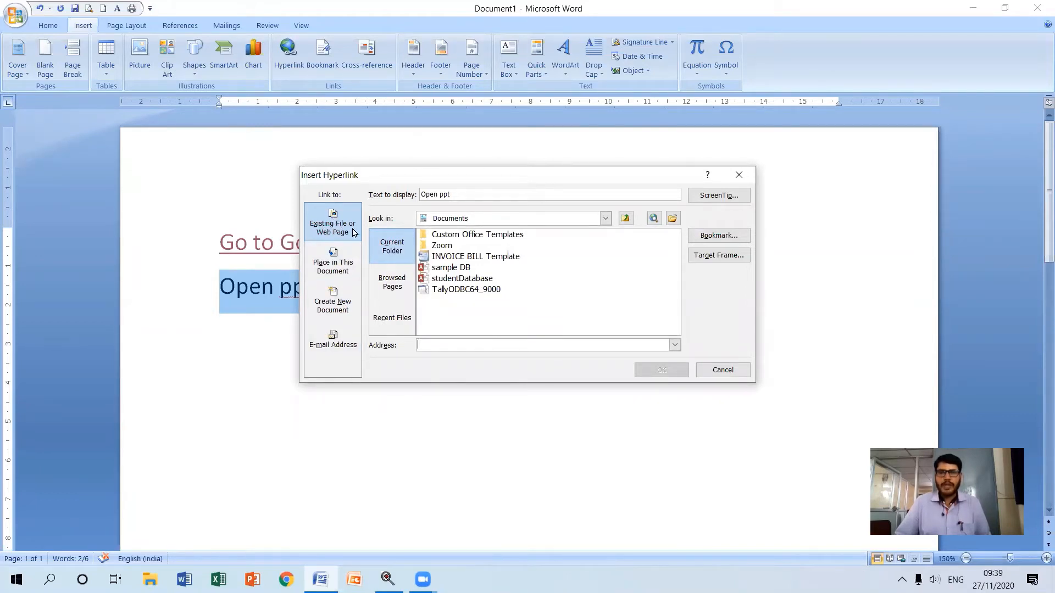
click(604, 219)
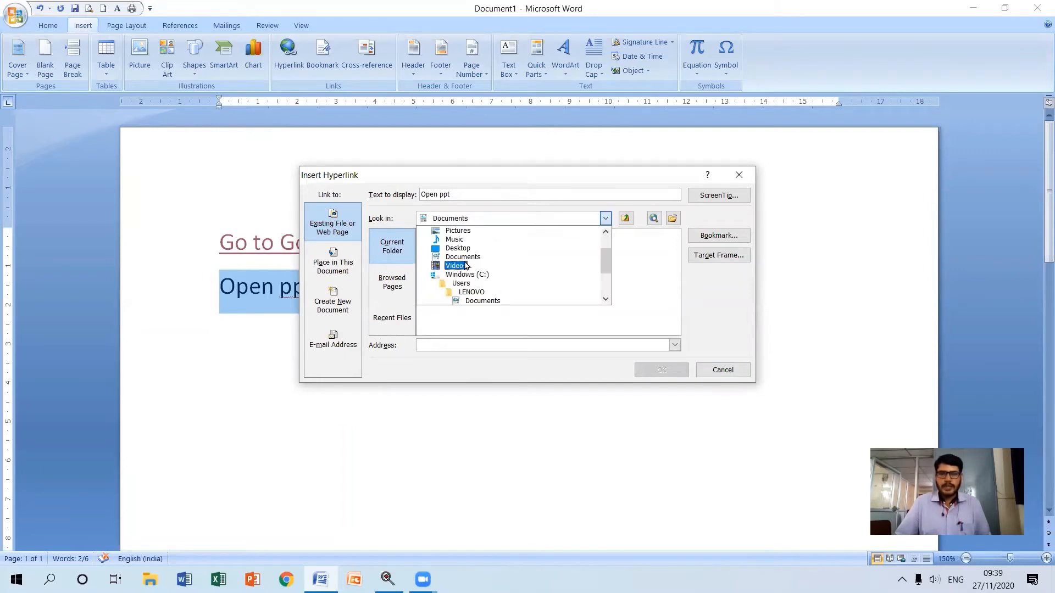
click(458, 248)
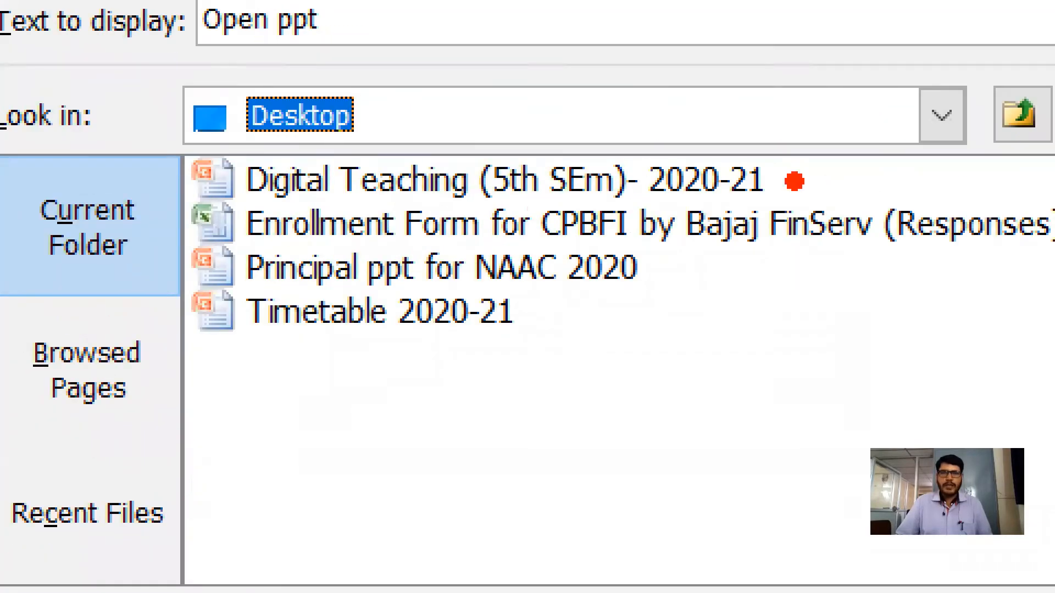
drag(785, 181, 939, 184)
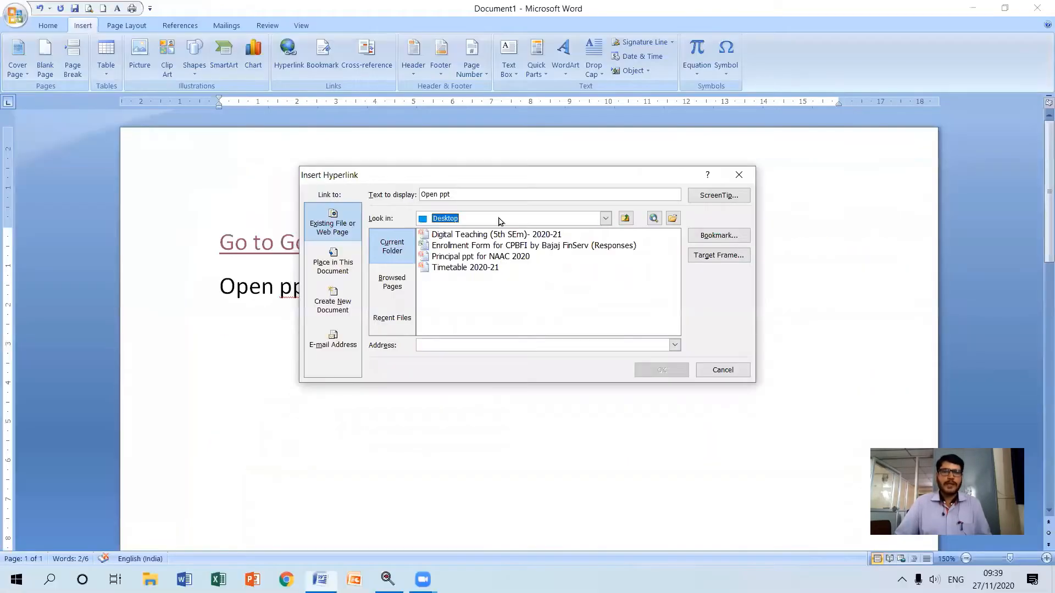
click(390, 182)
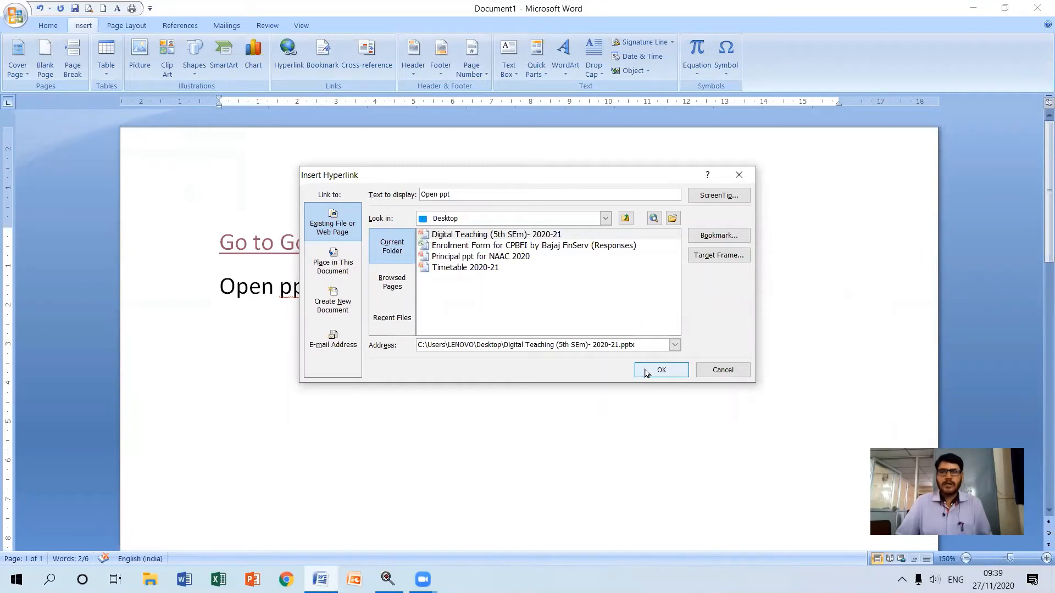
click(646, 373)
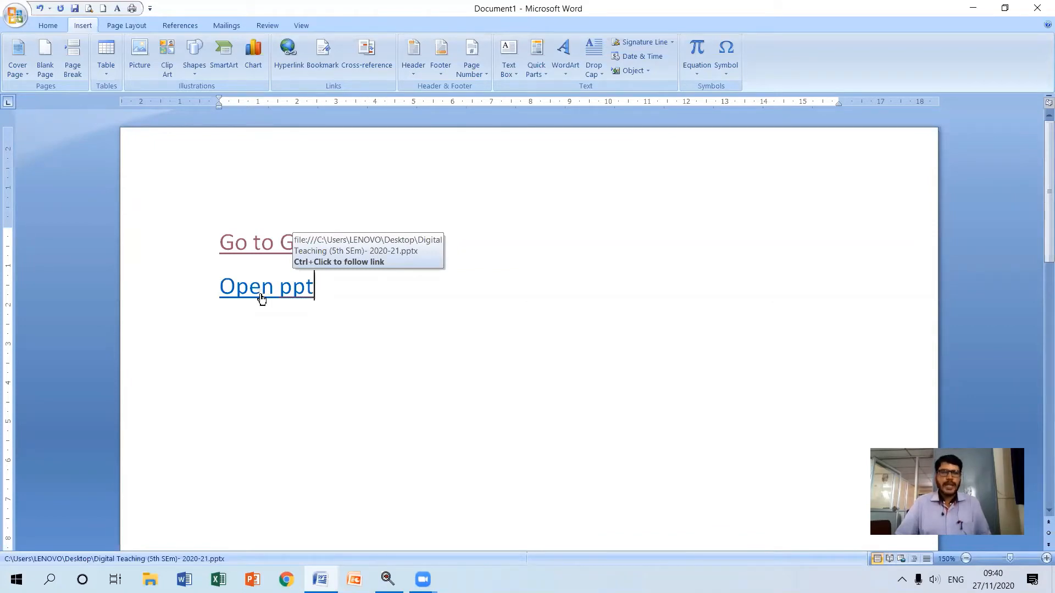
Step: Follow the "Open ppt" hyperlink to test it, allowing the linked presentation to open despite the security notice
ctrl+click(262, 297)
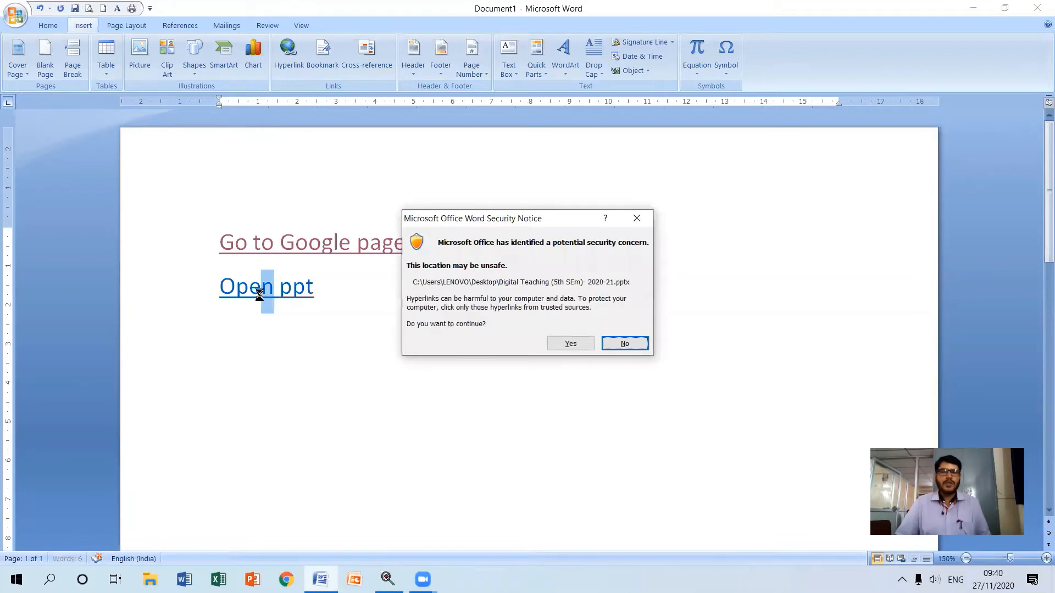
click(568, 344)
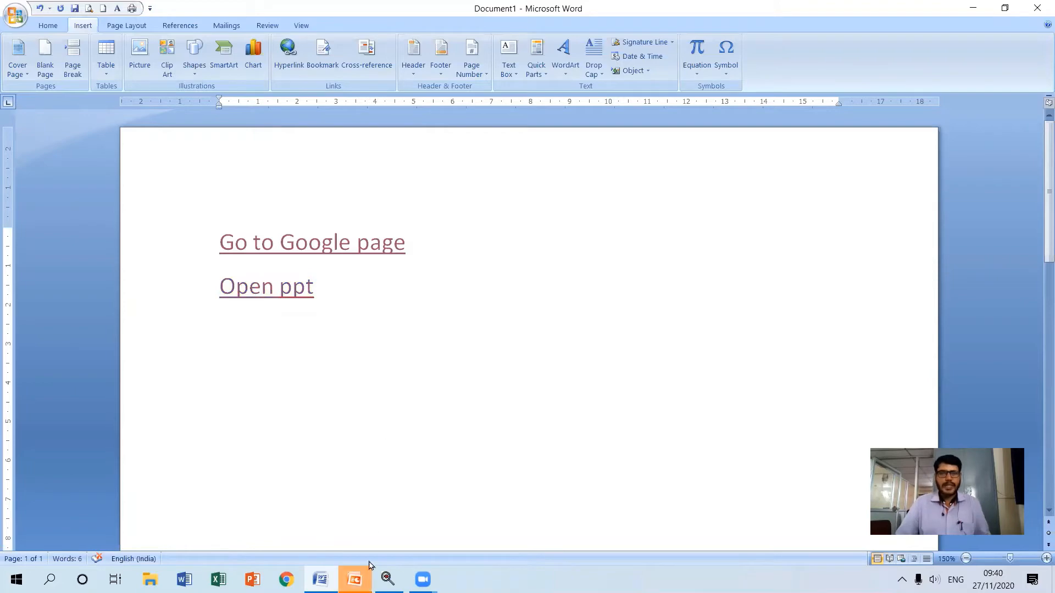
Step: Switch to PowerPoint to view the presentation opened by the hyperlink, and close it
key(alt+Tab)
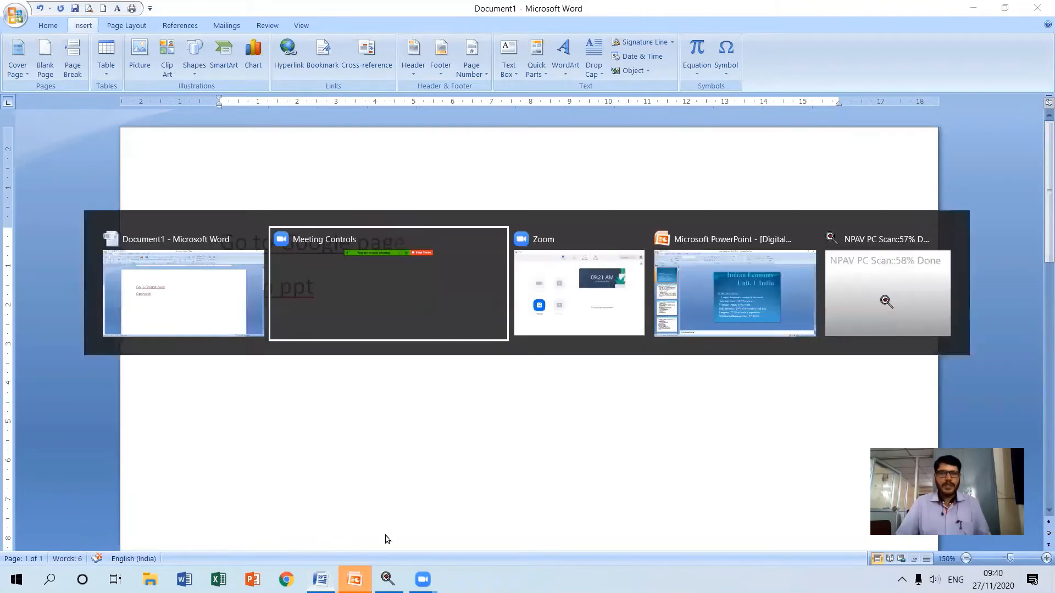
key(alt+Tab)
key(alt+Tab)
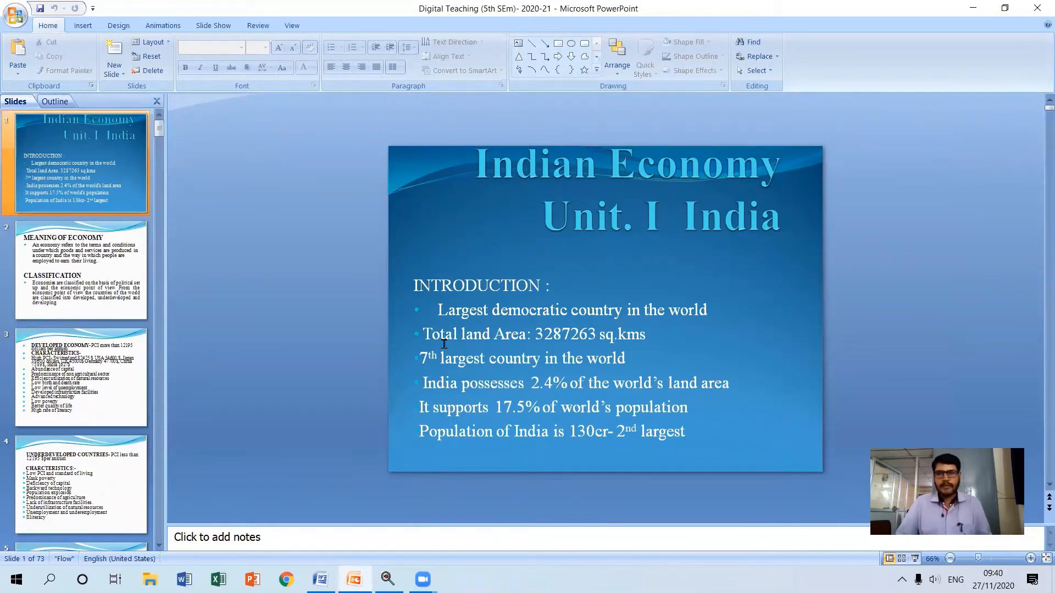
click(1039, 7)
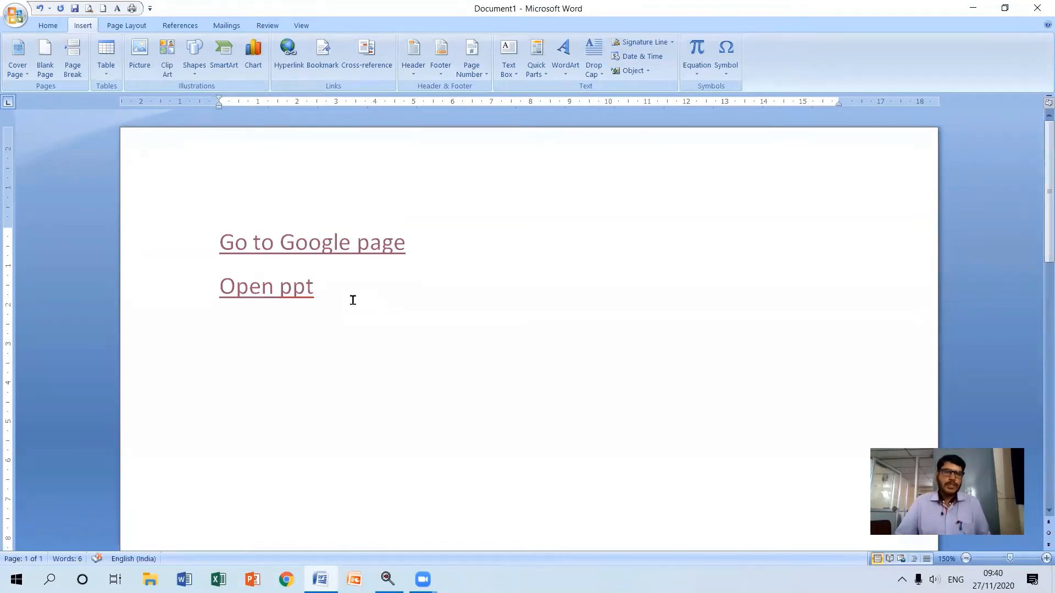
Step: Delete the "Go to Google page" and "Open ppt" hyperlink lines from the Word document
drag(352, 329, 221, 243)
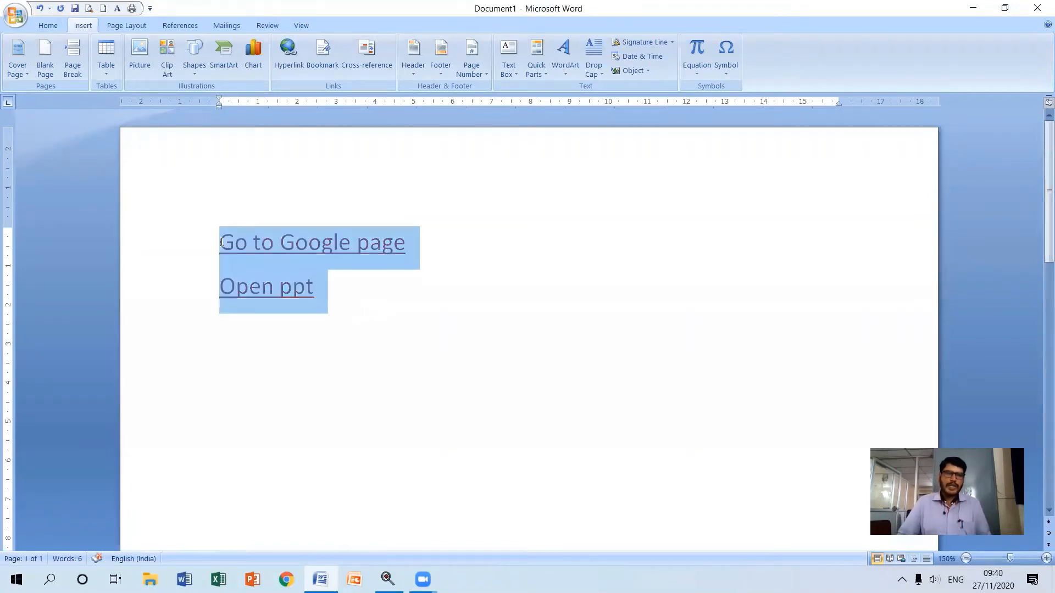
key(Delete)
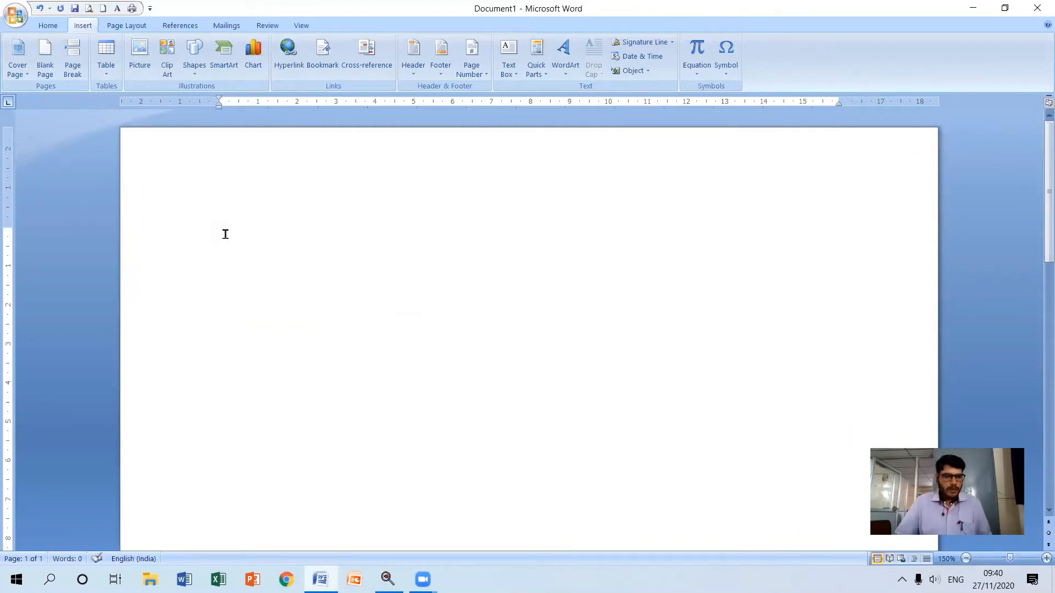
key(alt)
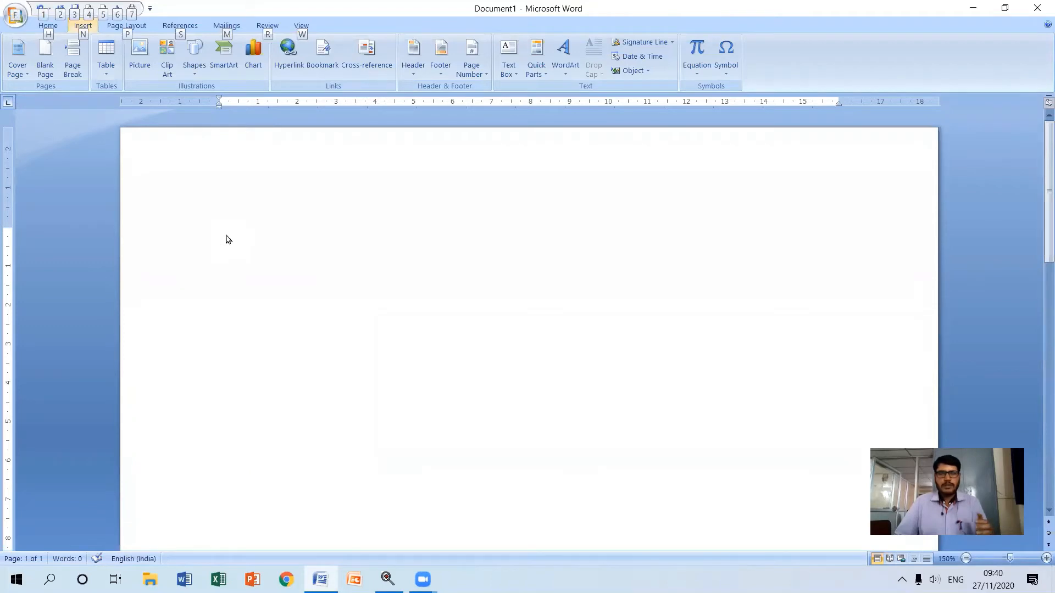
key(alt)
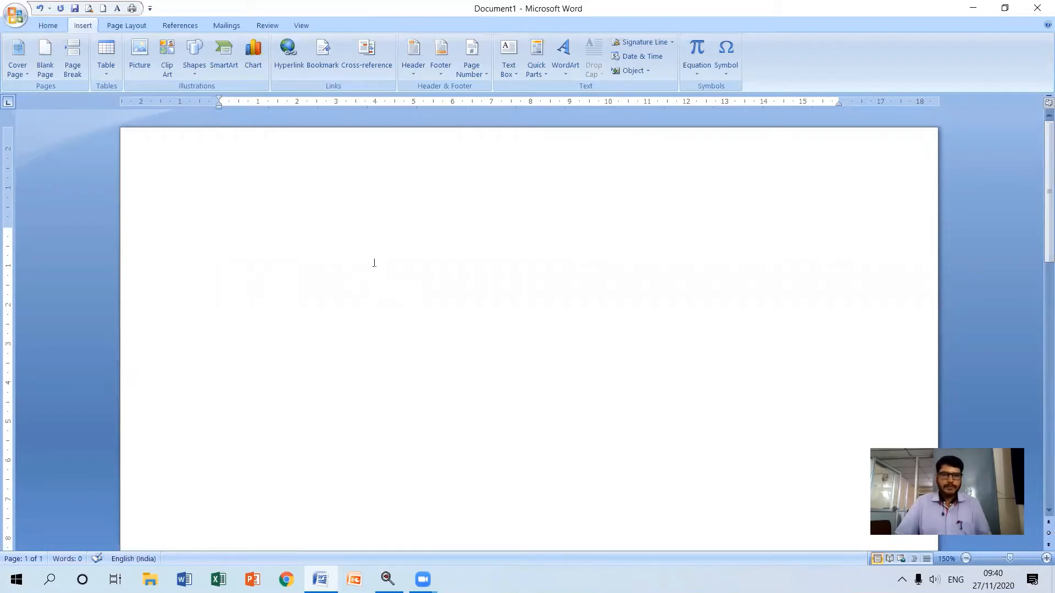
Step: Set the font size to 48 on the empty first page
ctrl+scroll(374, 263, down, 7)
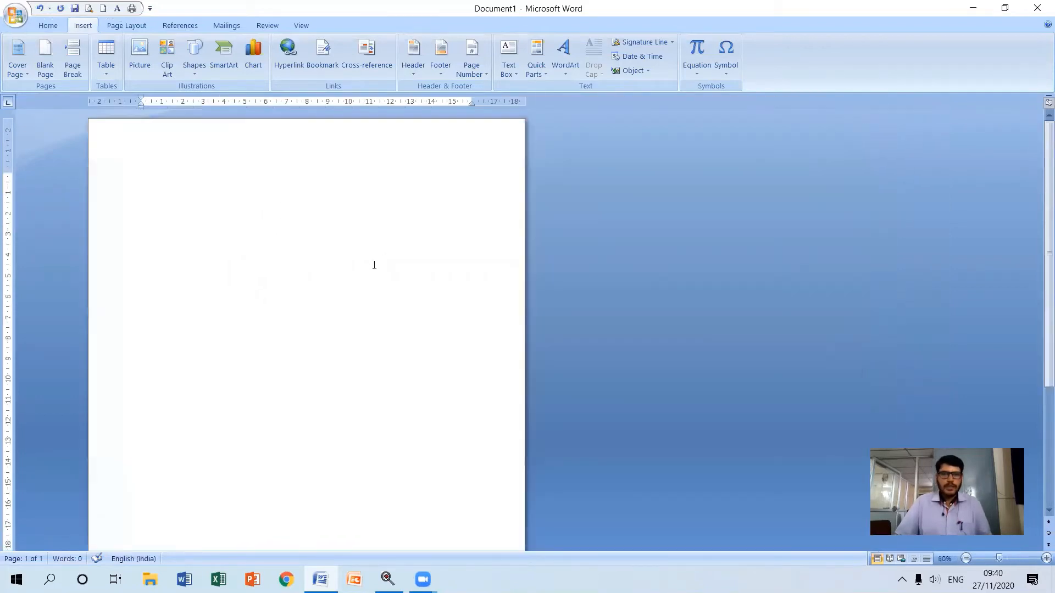
ctrl+scroll(374, 266, down, 3)
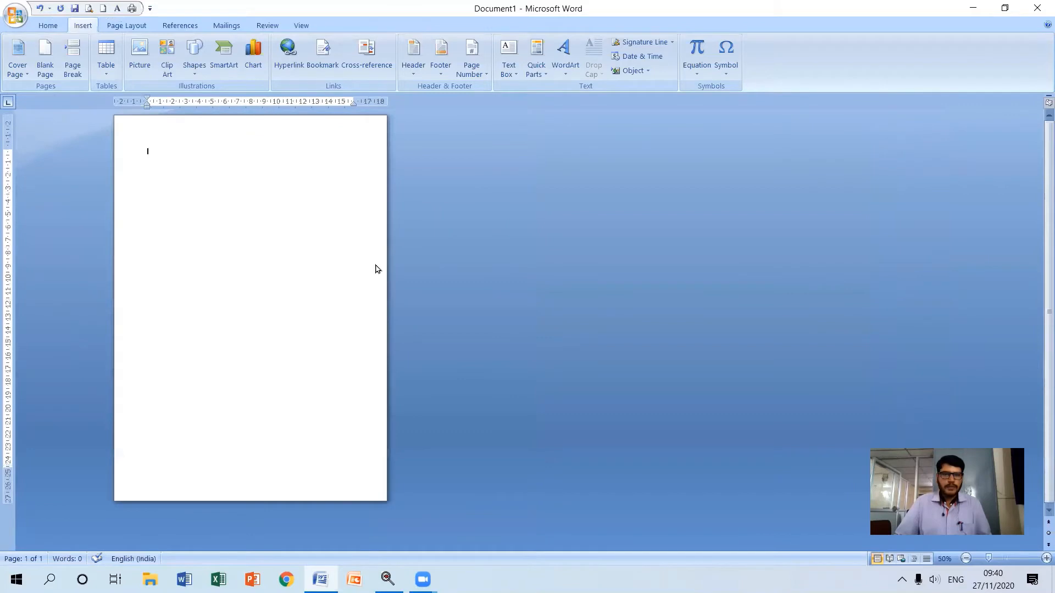
ctrl+scroll(377, 269, up, 1)
click(48, 25)
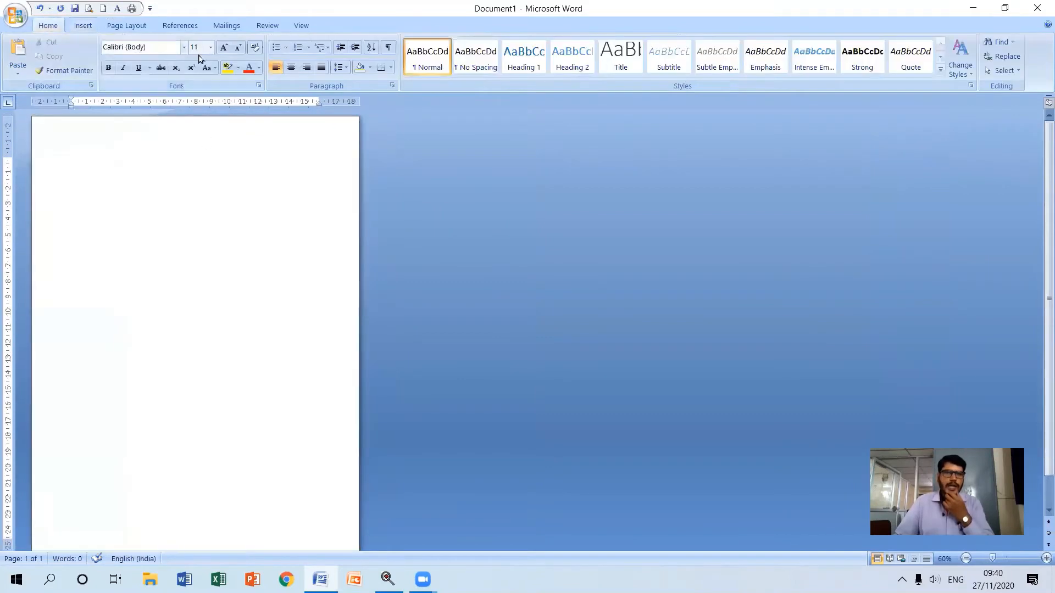
click(224, 48)
click(224, 48)
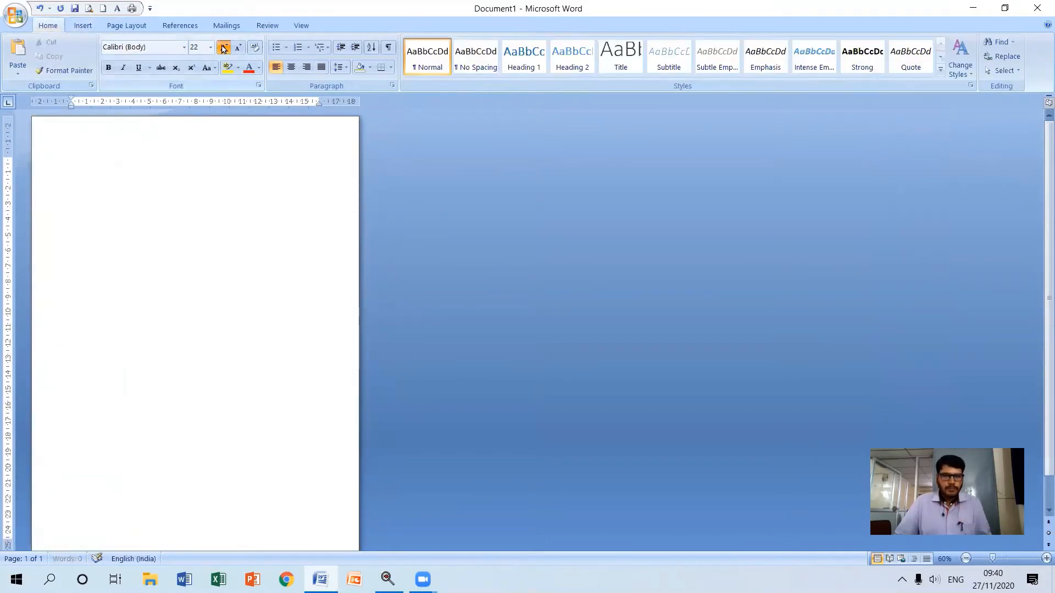
click(224, 48)
click(224, 48)
click(224, 48)
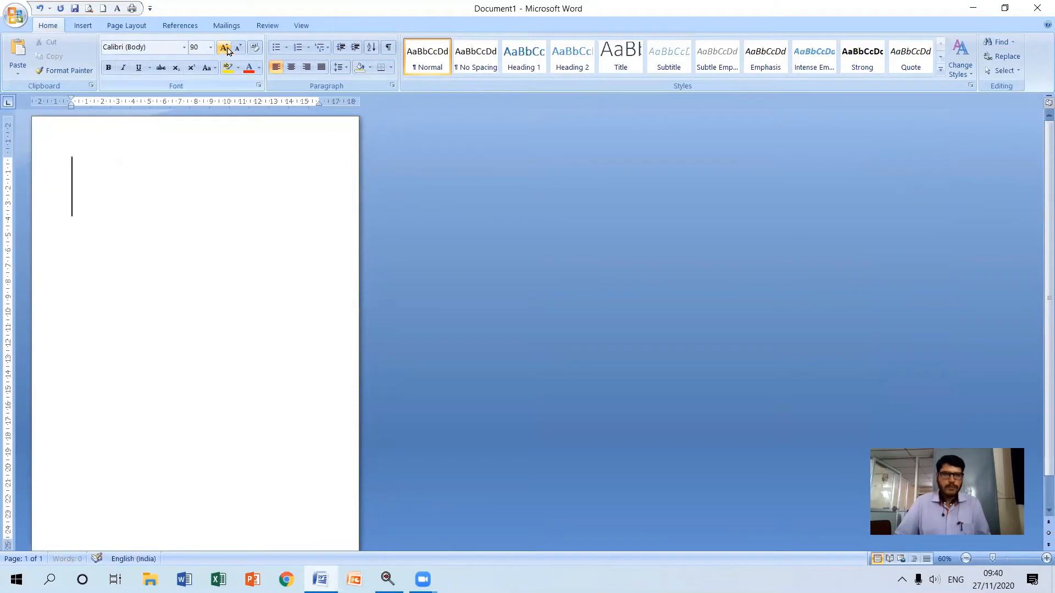
click(238, 49)
click(238, 48)
click(238, 48)
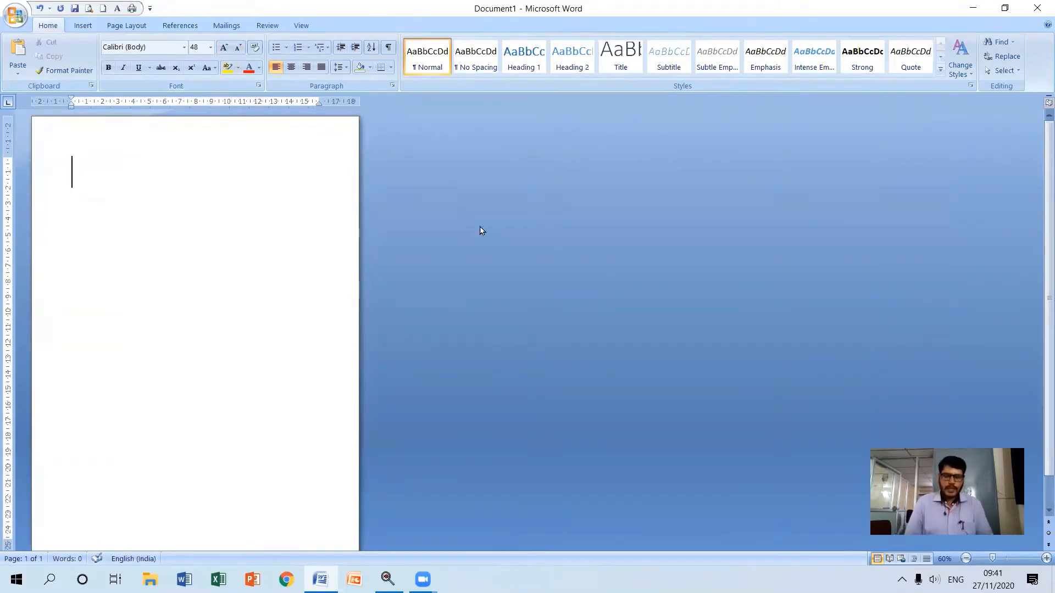
Step: Write "Introduction" as the first line of the page
text(Intord)
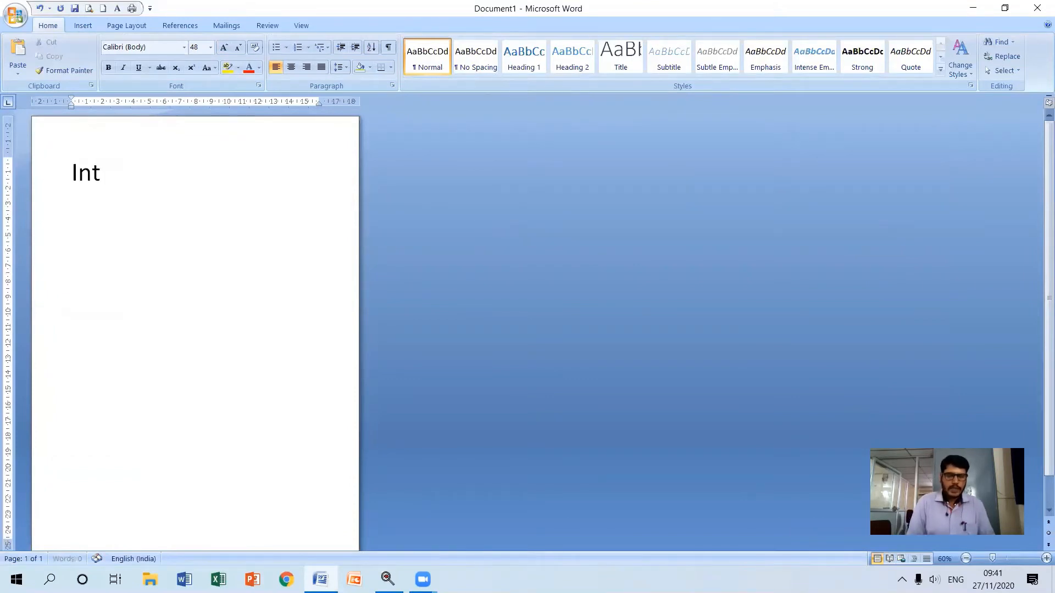
key(BackSpace)
key(BackSpace)
key(BackSpace)
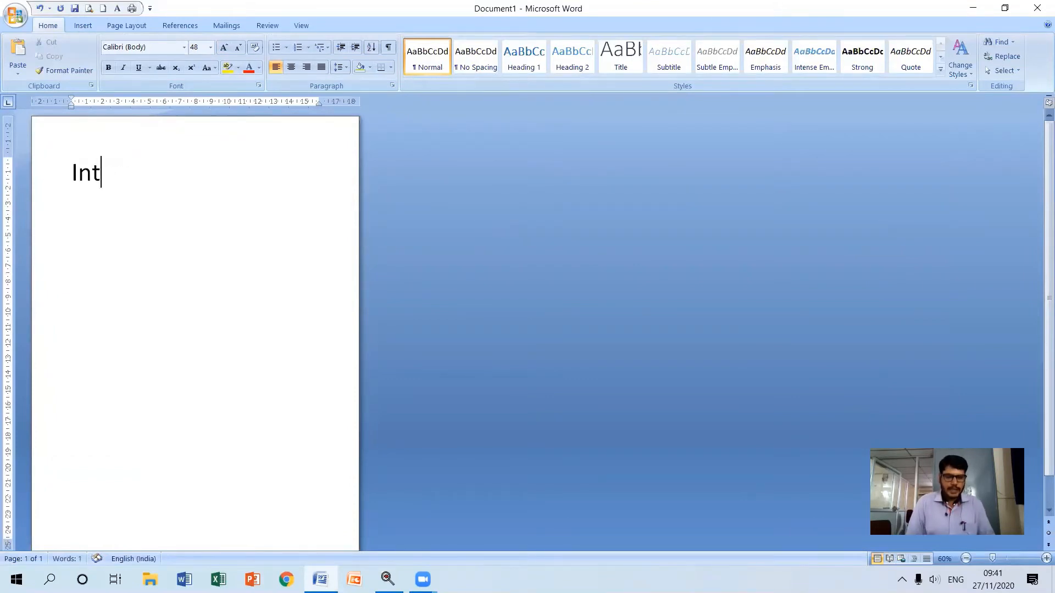
text(roduction)
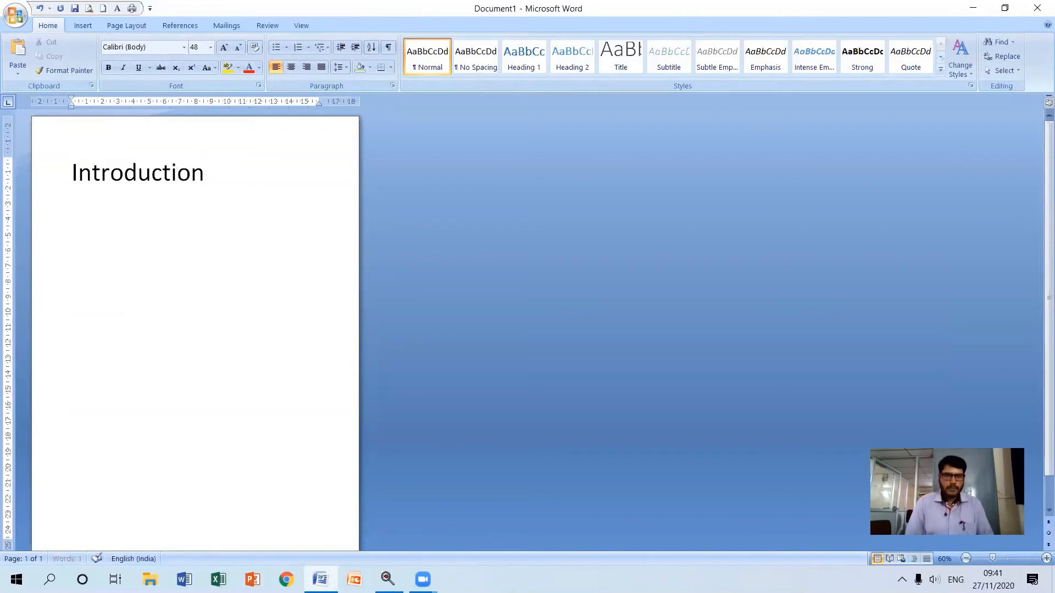
Step: Add the lines "Content", "Part A" and "Part B" below "Introduction", each on its own line
key(Return)
text(Content)
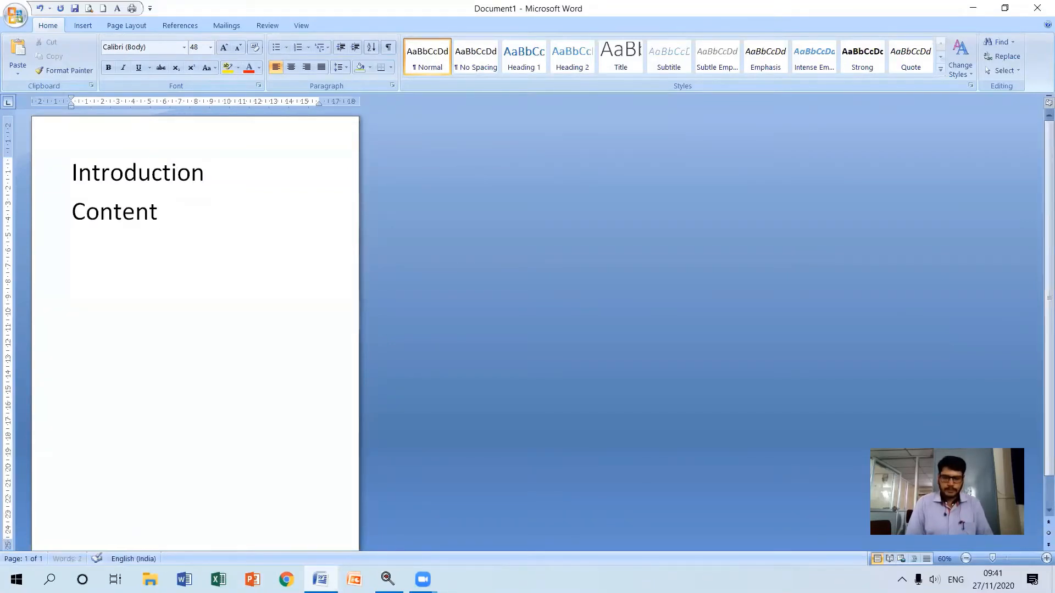
key(Return)
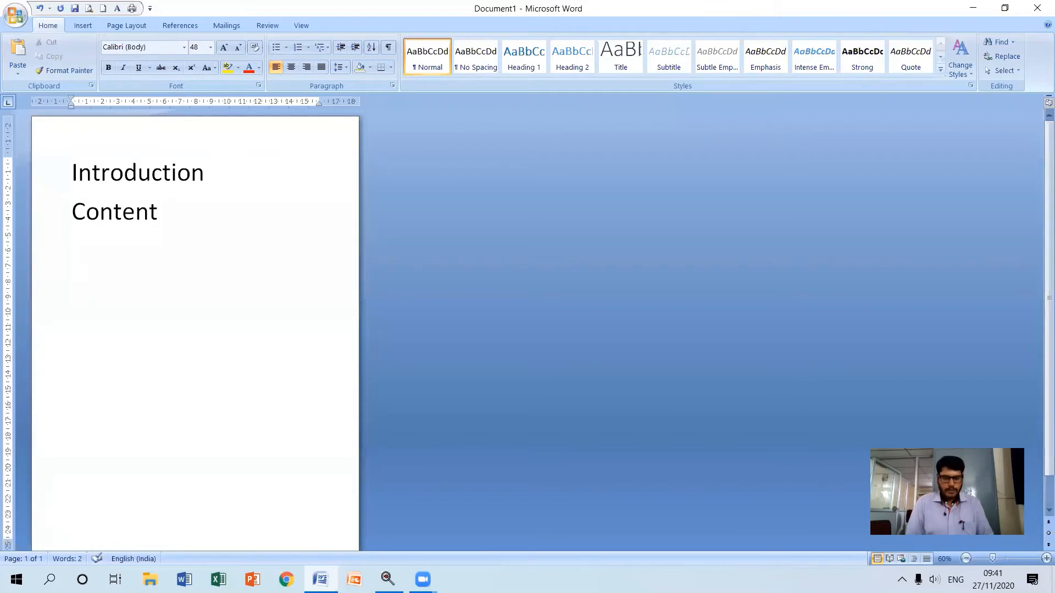
text(Part )
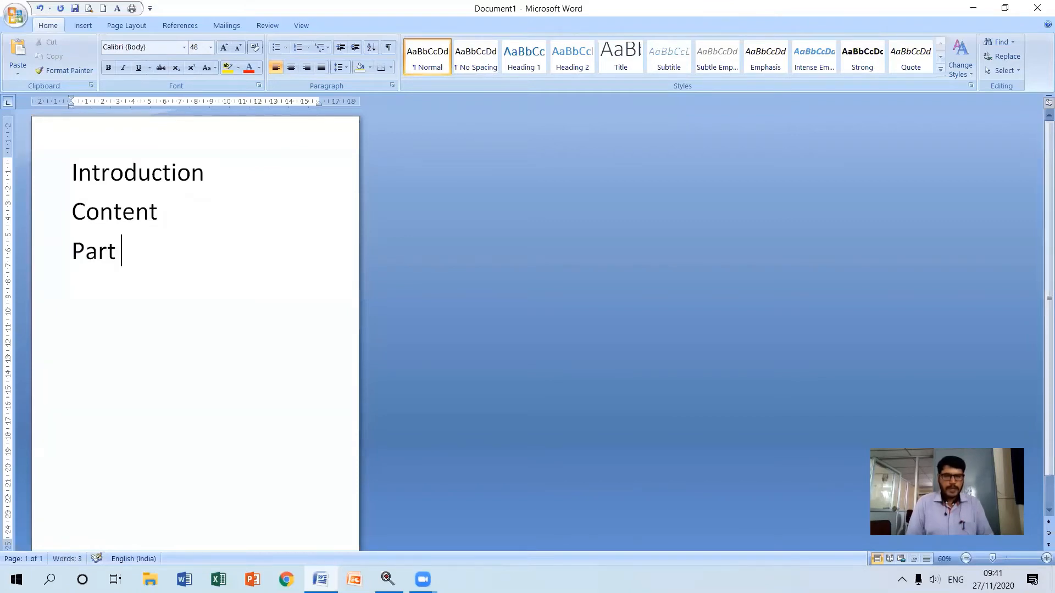
text(A)
key(Return)
text(Part)
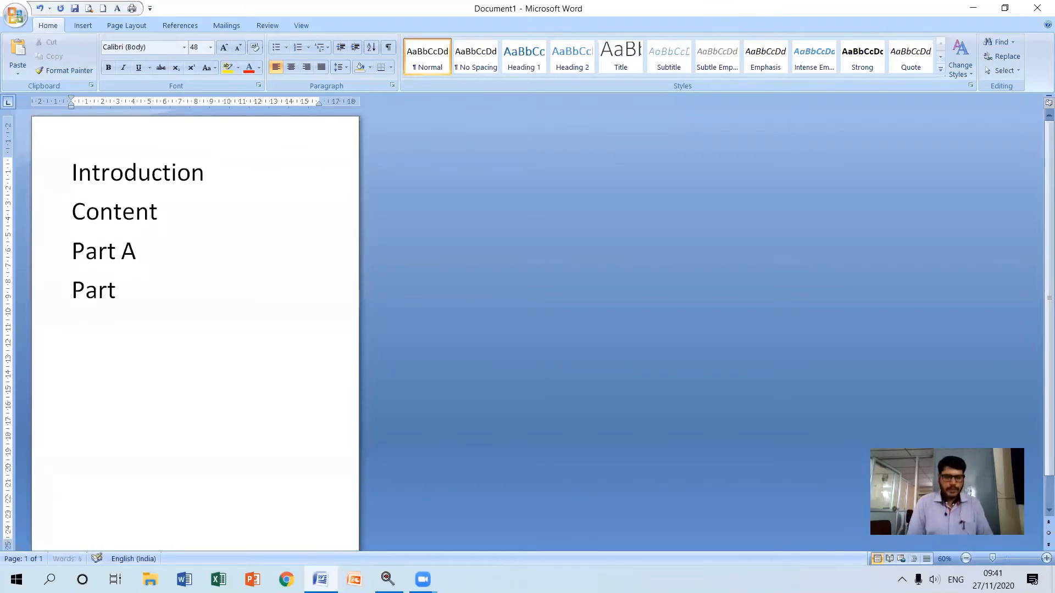
text( B)
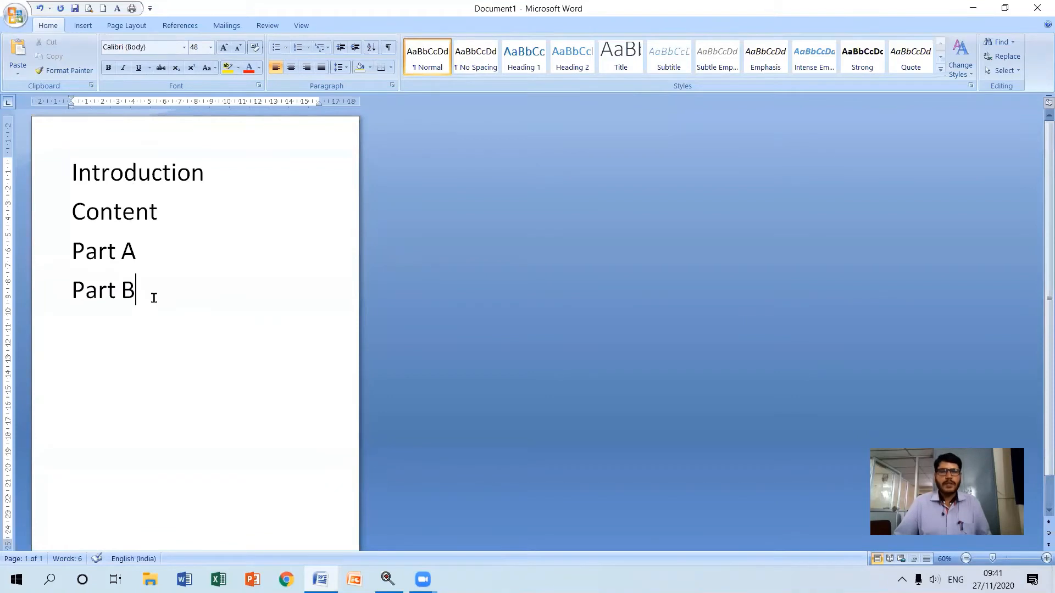
Step: Insert a page break after "Part B" and write "This is a part of Introduction page." on the second page
key(Return)
key(ctrl+Return)
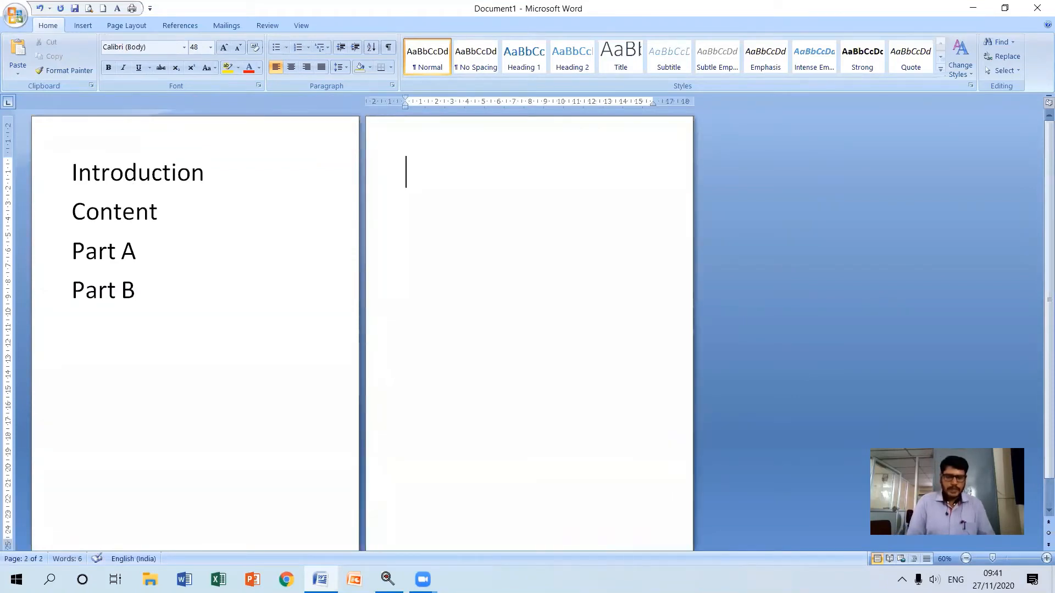
text(This is)
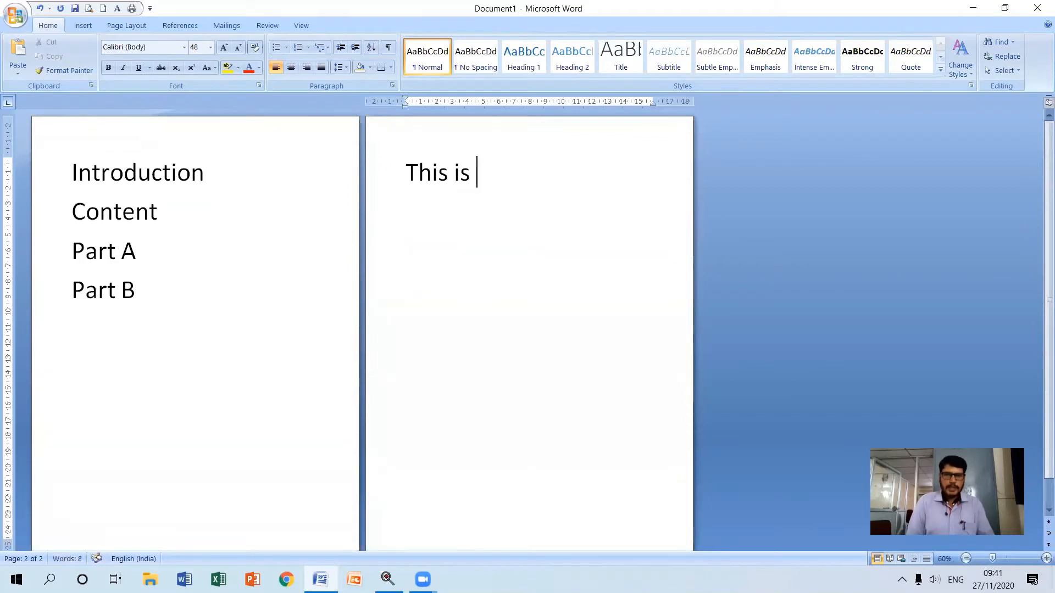
text( a part of)
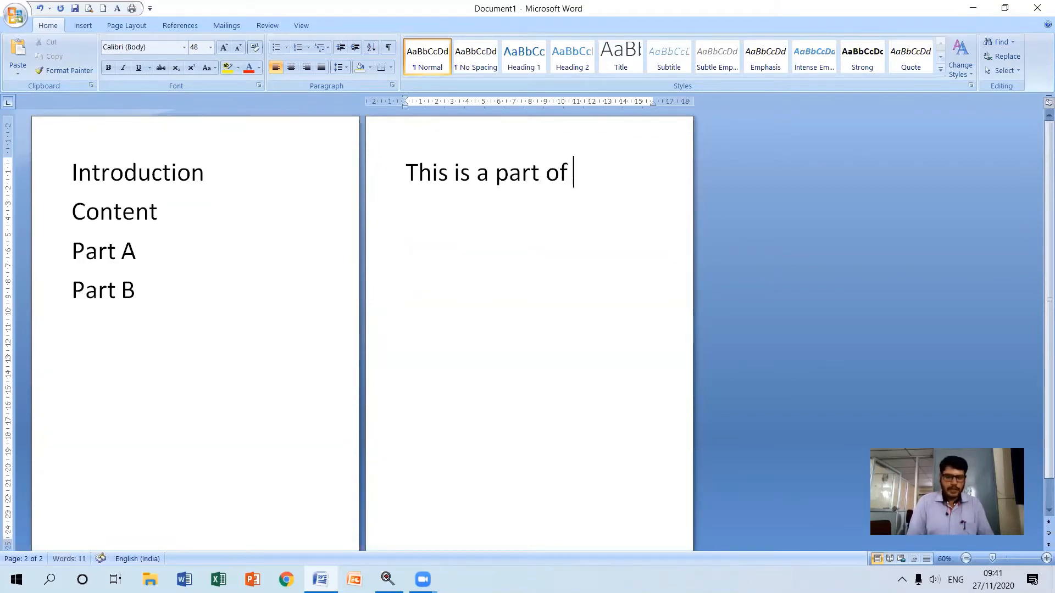
text( Introd)
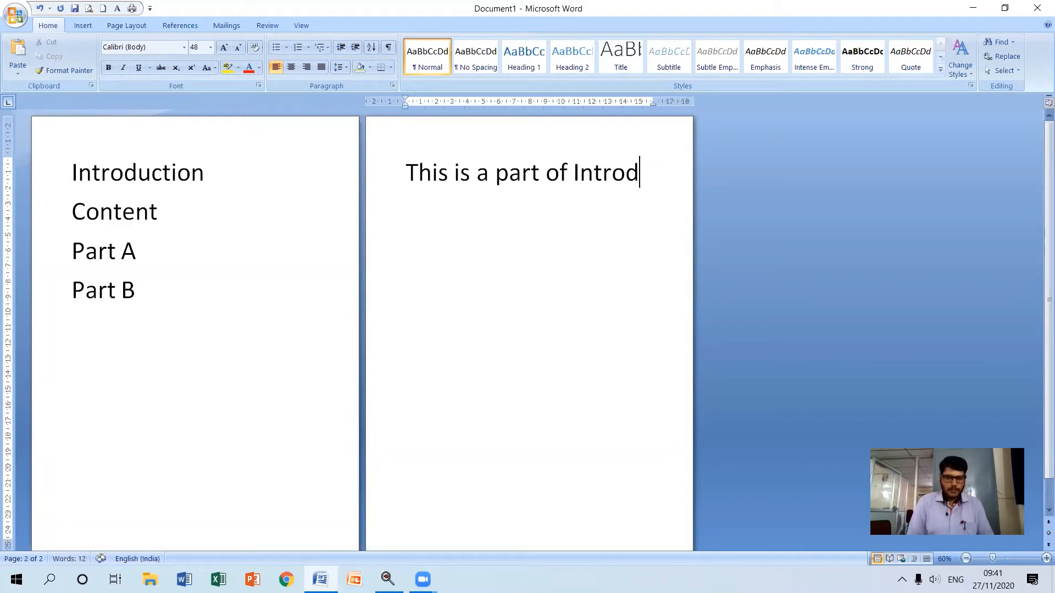
text(cu)
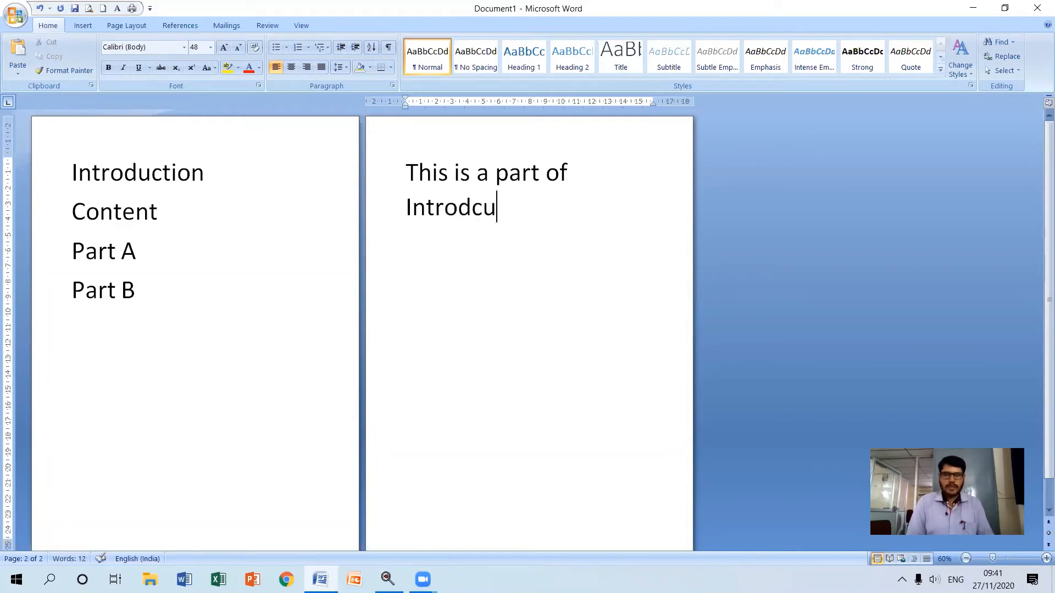
key(BackSpace)
key(BackSpace)
text(uc)
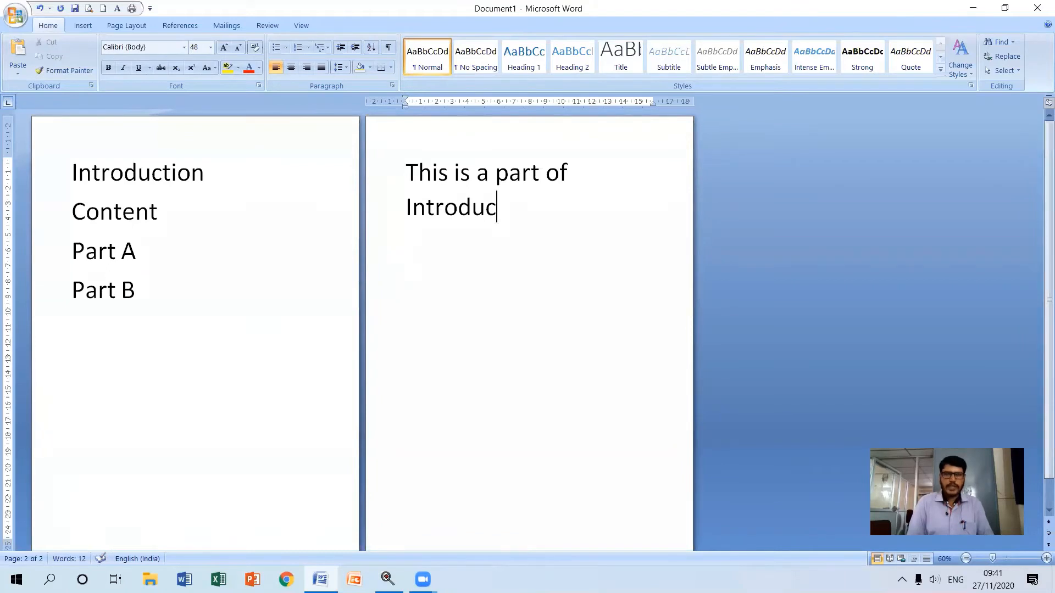
text(tion)
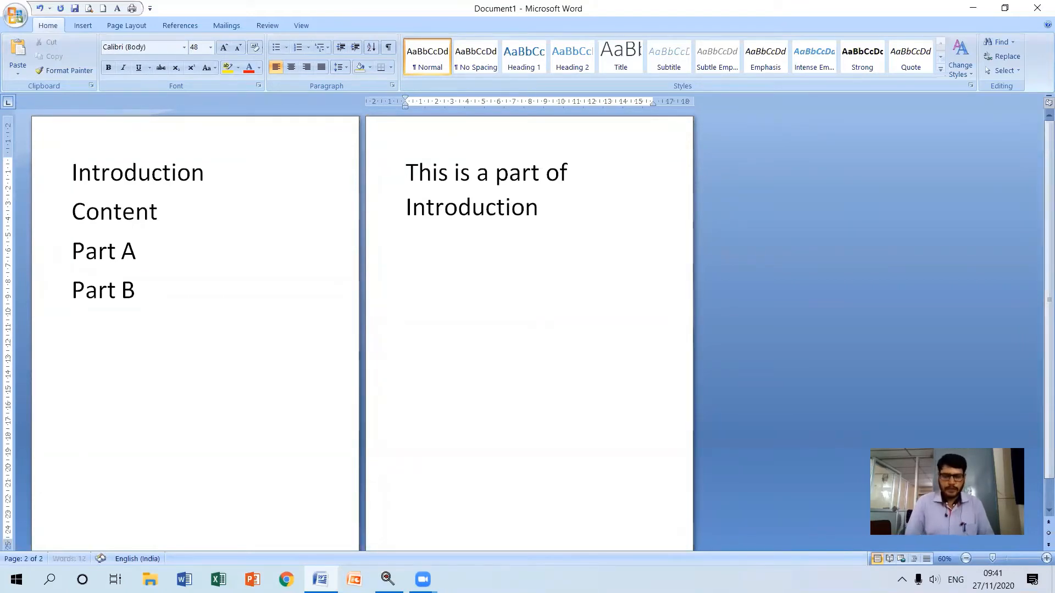
text( page)
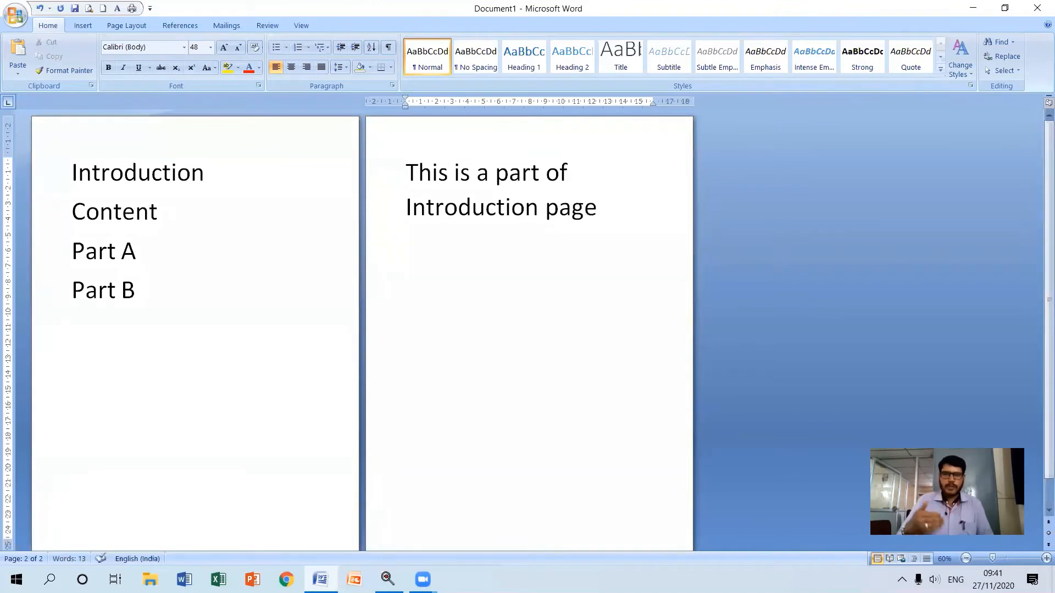
text(.)
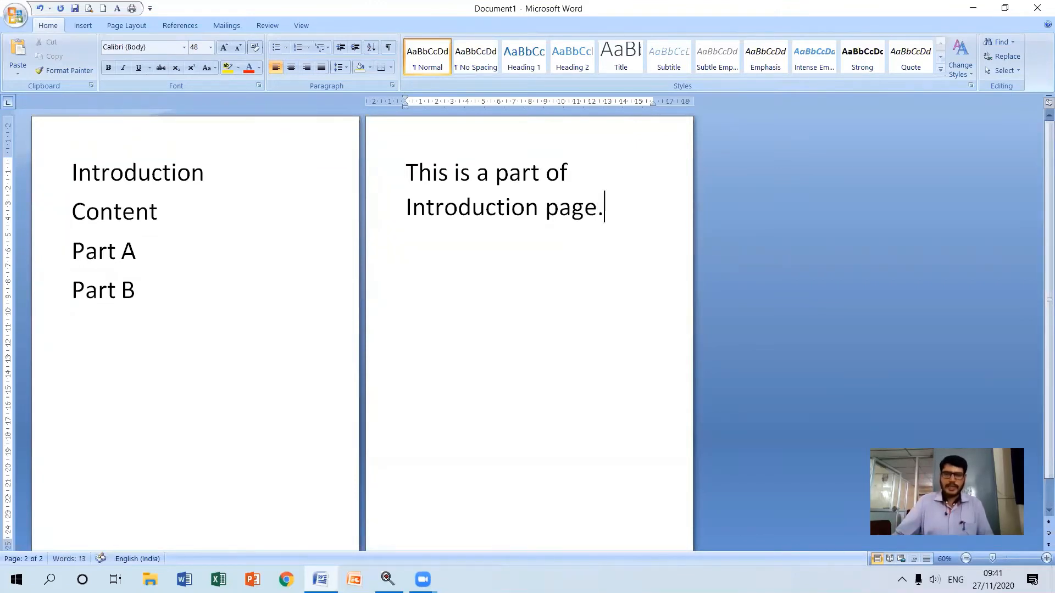
Step: Start a third page after the Introduction page and write "This is a part of content page." on it
key(Return)
key(Return)
key(Return)
key(Return)
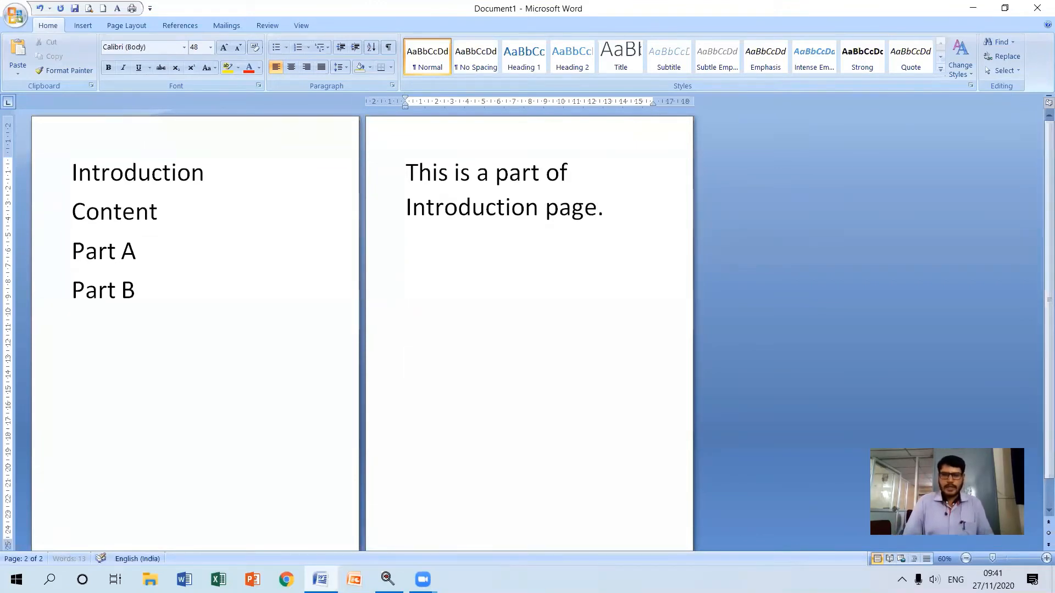
key(ctrl+Return)
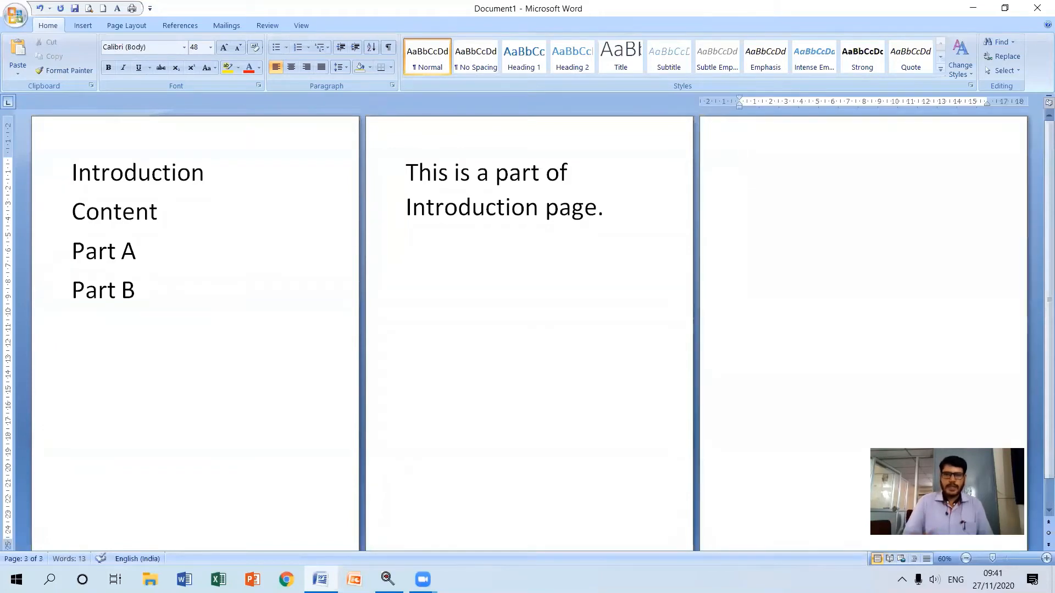
text(This)
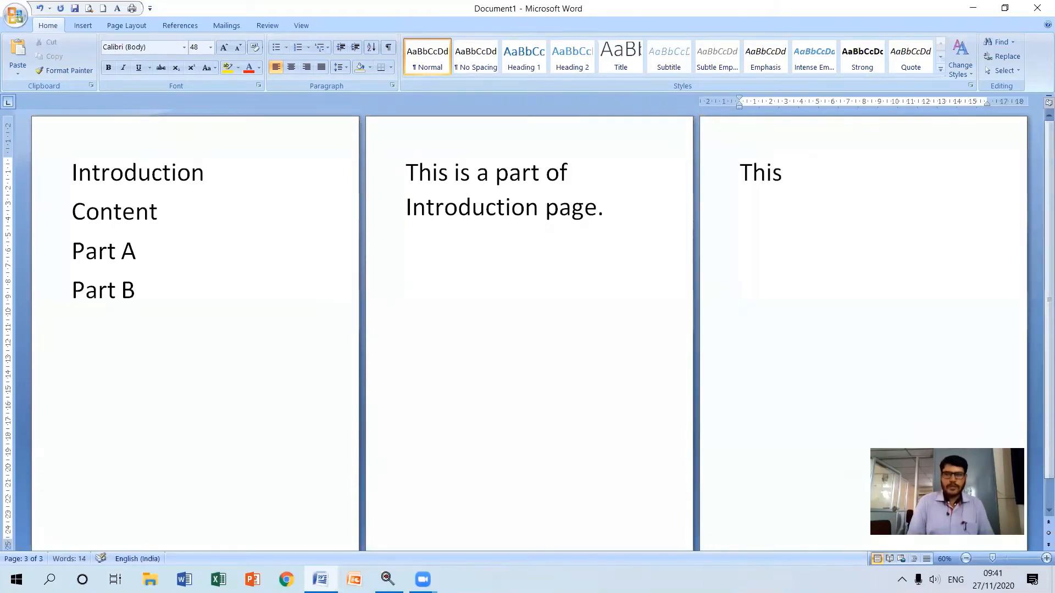
text( is a)
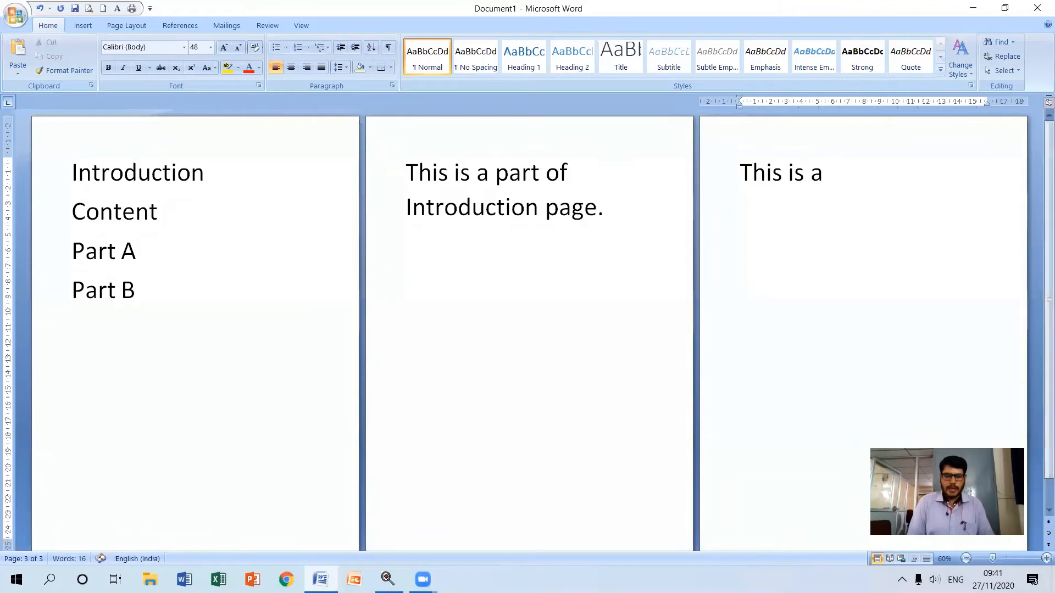
text( part)
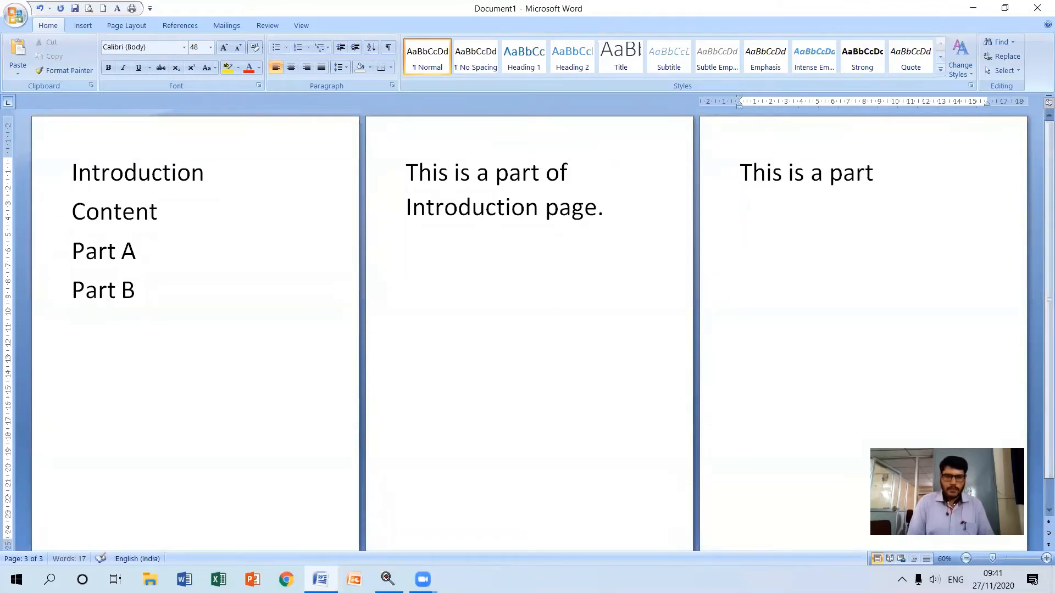
text( of content)
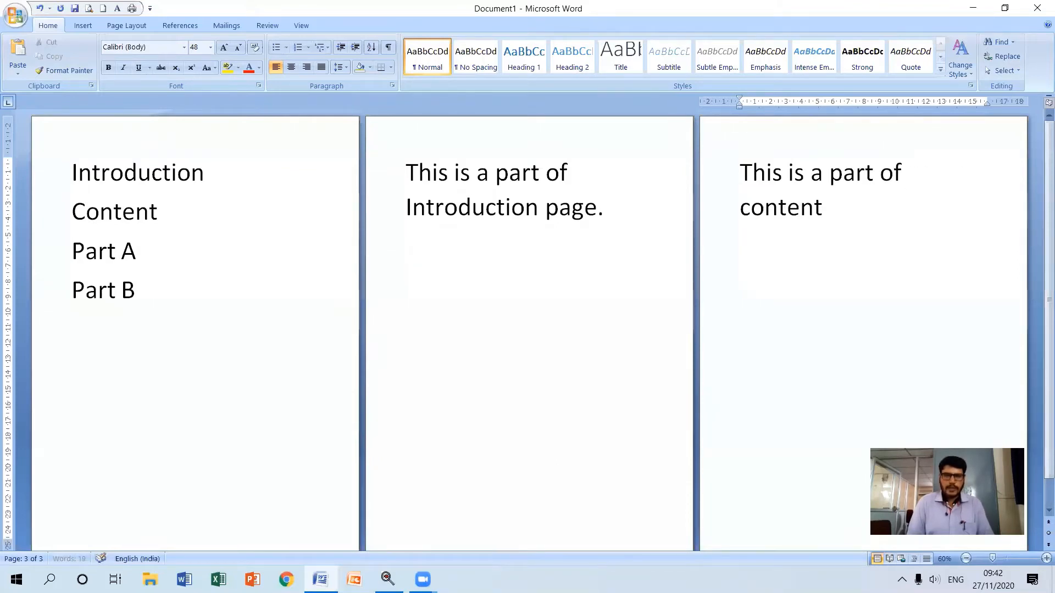
text( page.)
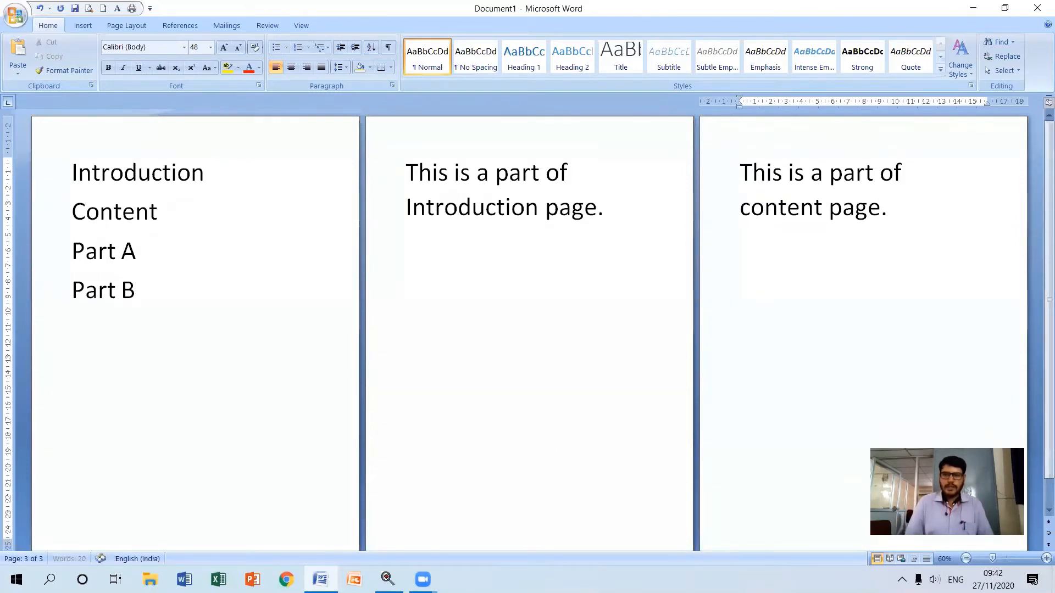
Step: Insert a page break after the content page's text and write "This is a part of PART A page." on the fourth page
key(ctrl+Return)
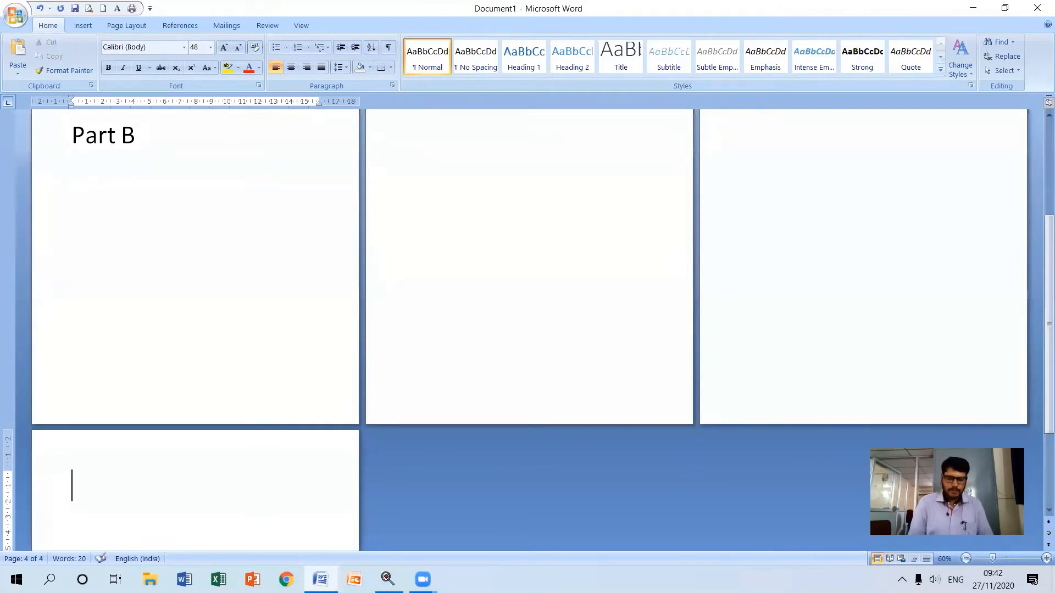
text(This ios)
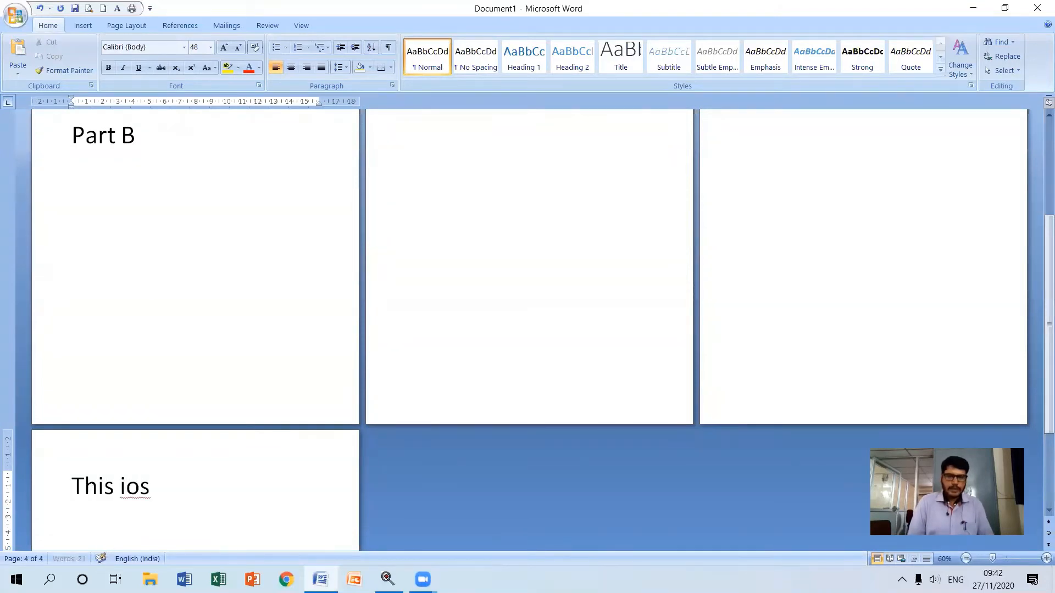
key(BackSpace)
key(BackSpace)
text(s a)
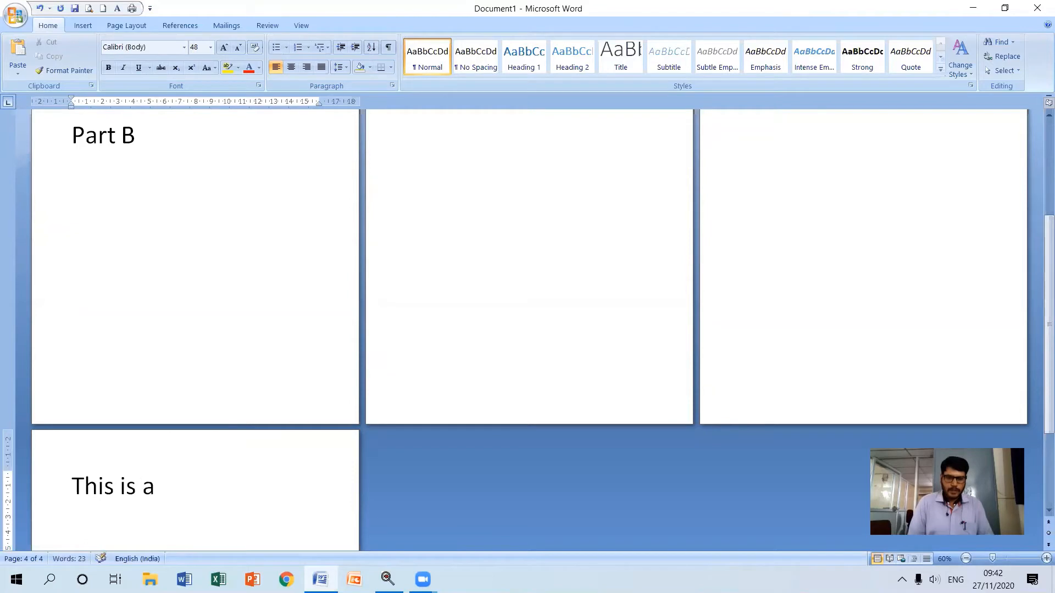
text( part )
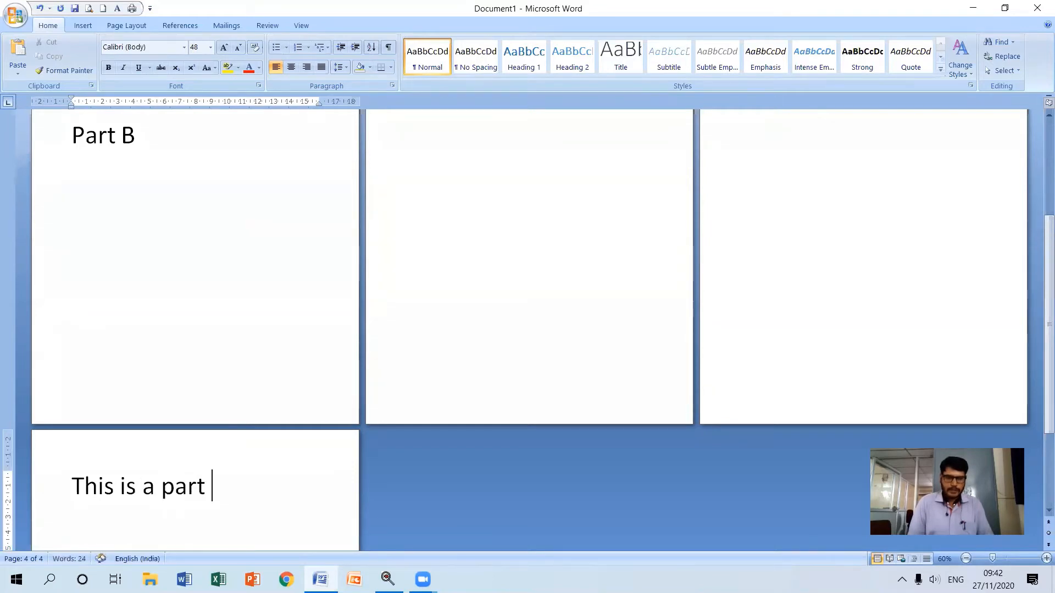
text(of P)
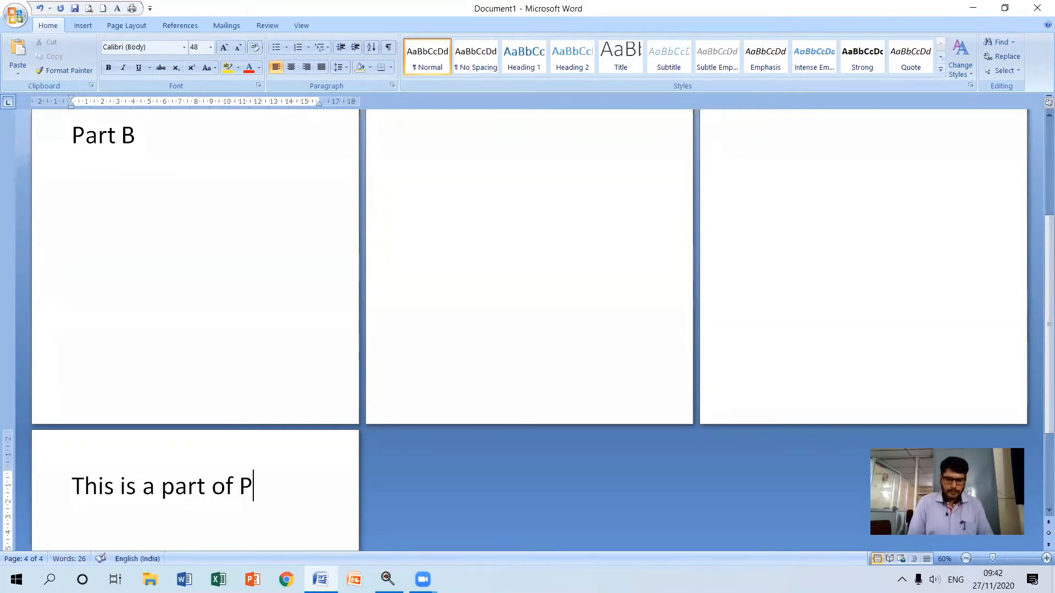
text(ART A)
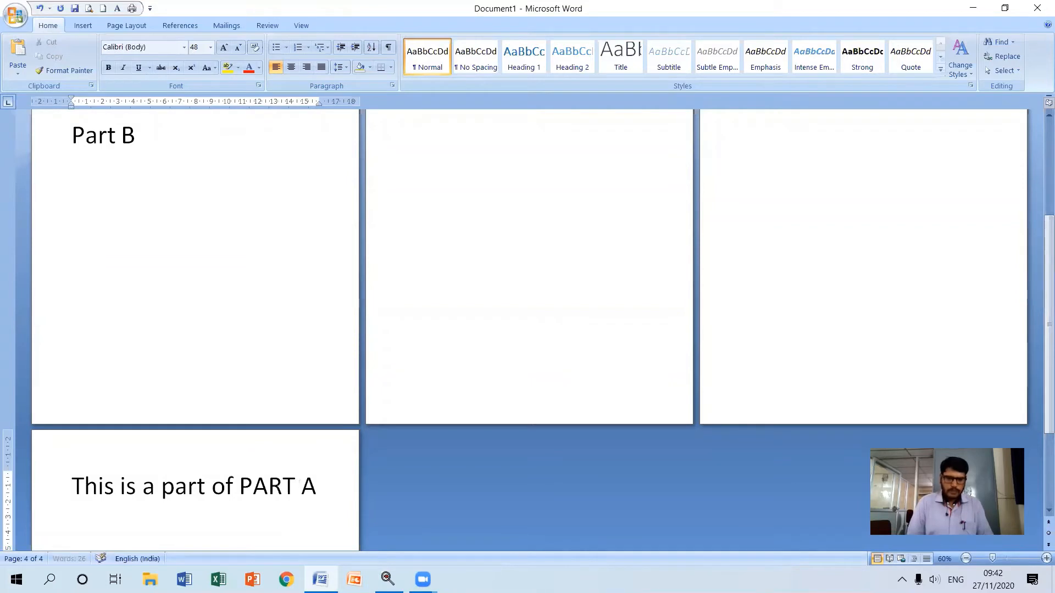
text( page)
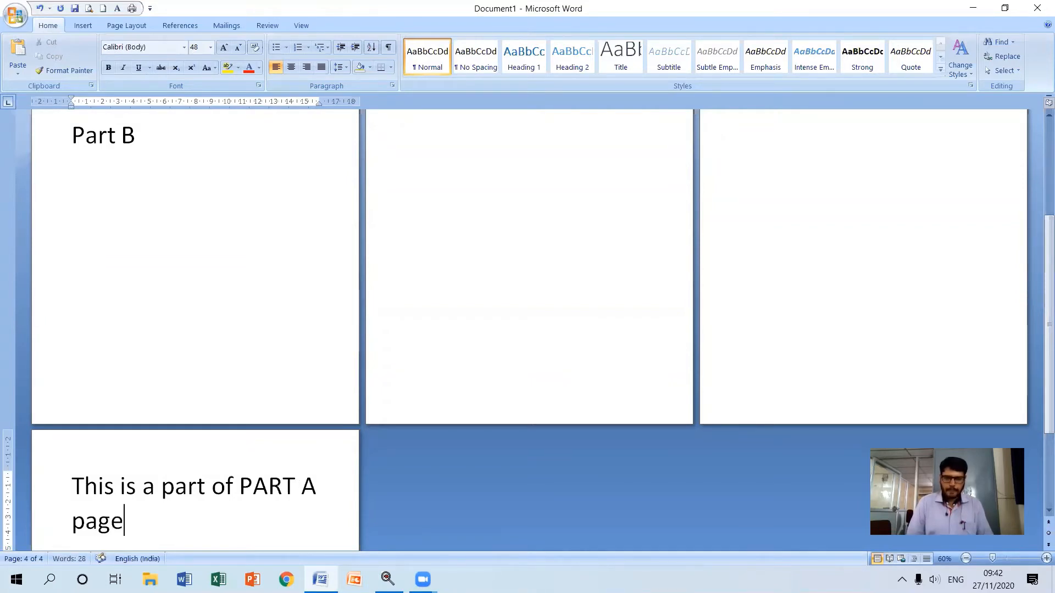
text(.)
Step: Start a fifth page after the PART A page and write "This is a part of PART B page." on it
key(Return)
key(Return)
key(Return)
key(Return)
key(Return)
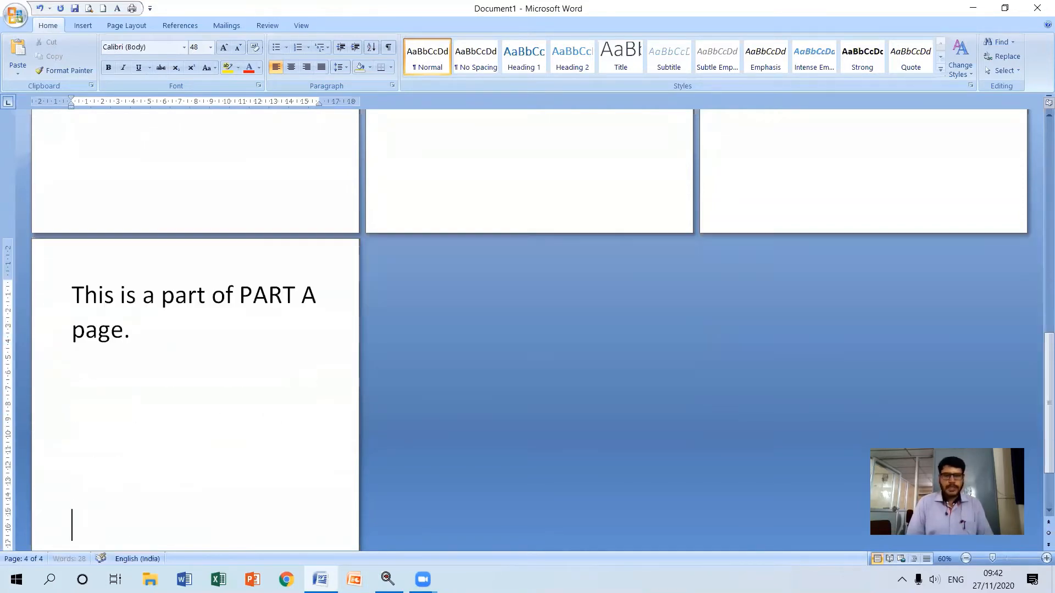
key(Return)
key(Return)
key(Return)
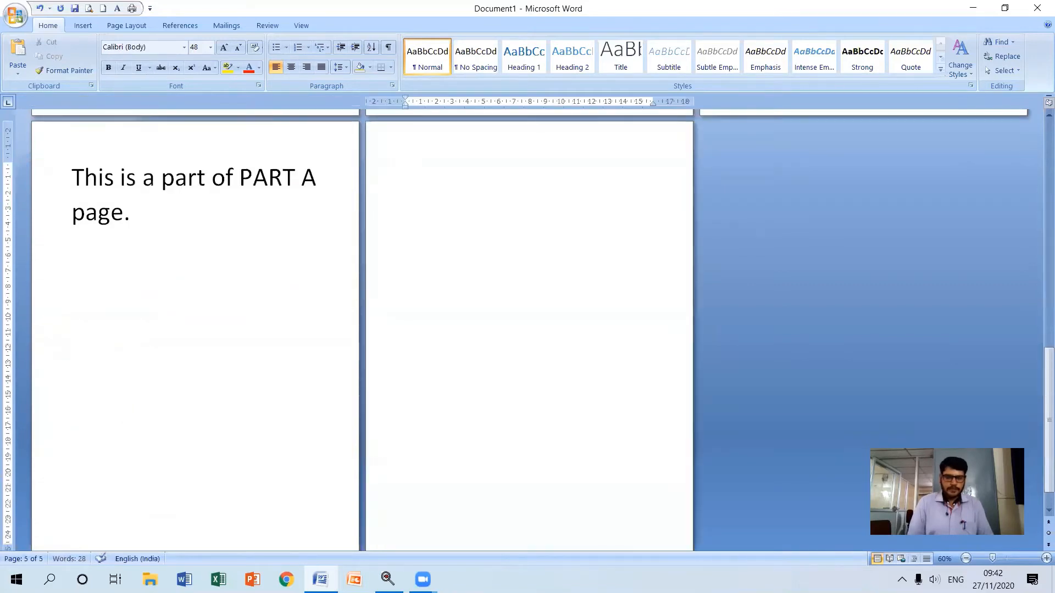
text(This ios)
key(BackSpace)
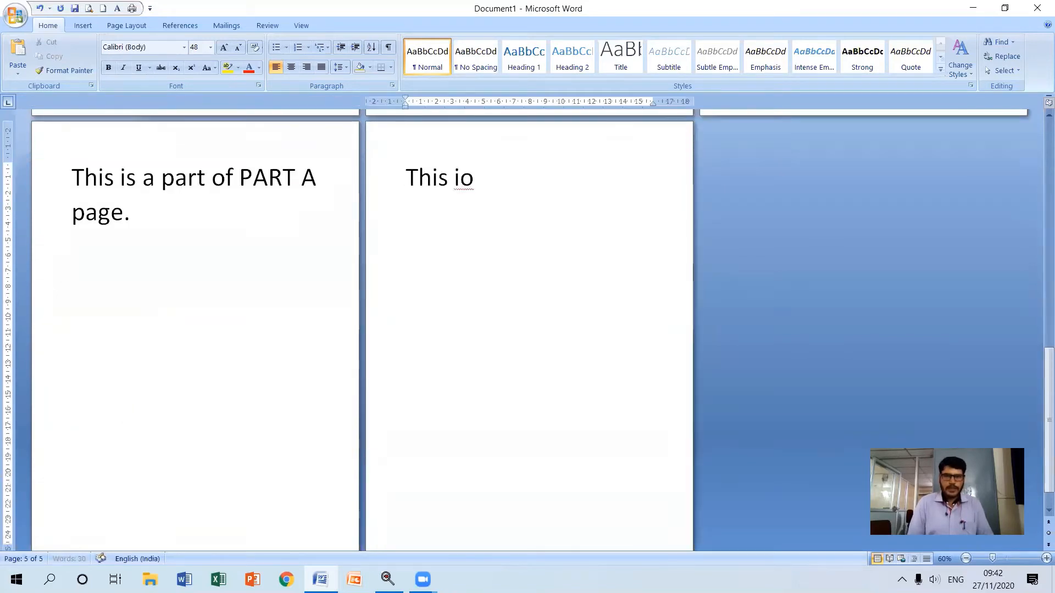
key(BackSpace)
text(a)
key(BackSpace)
text(s)
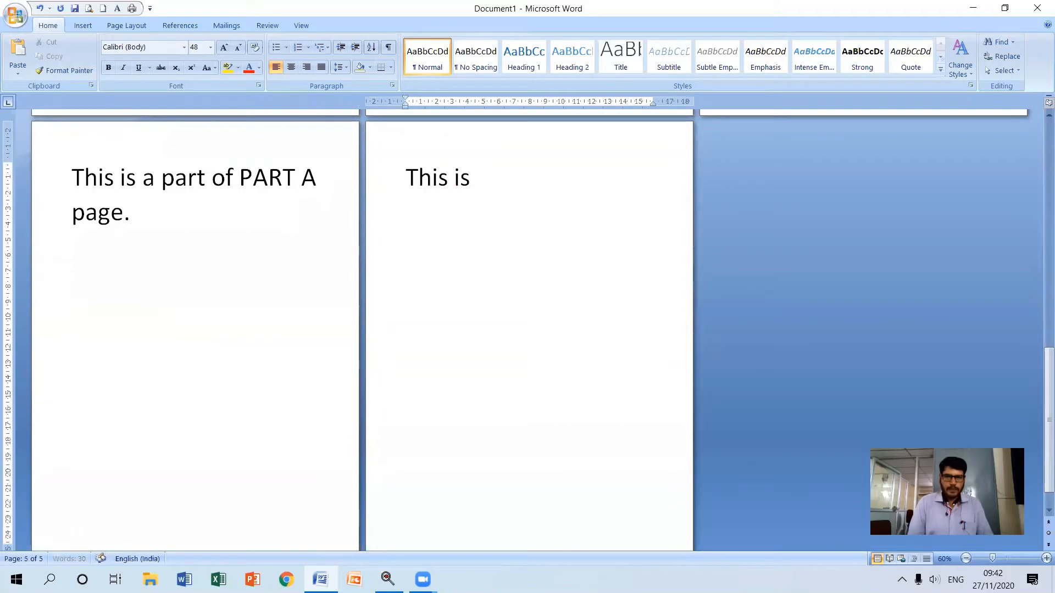
text( a part of PART)
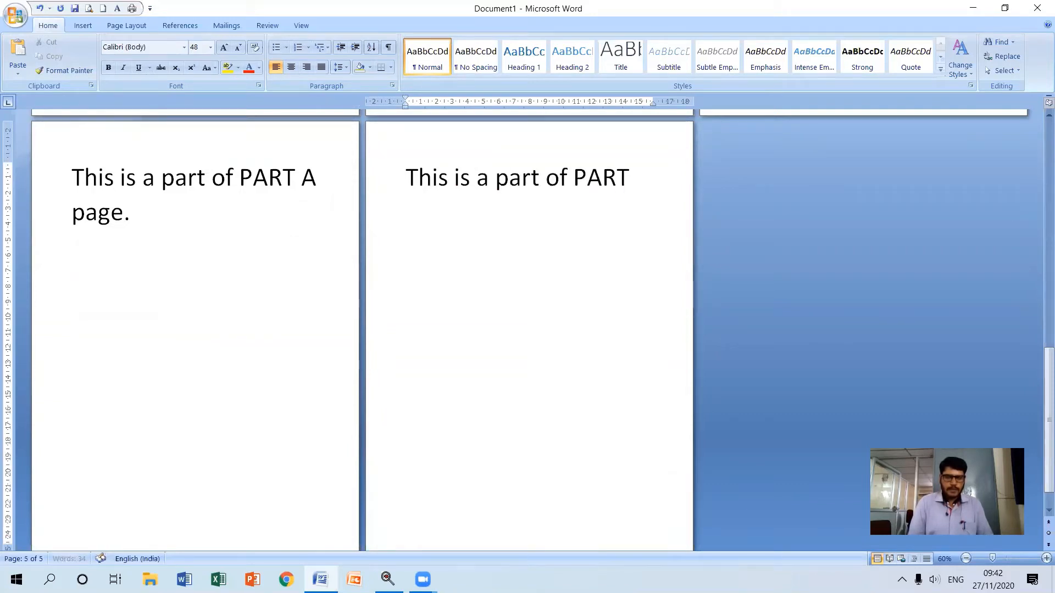
text( B page.)
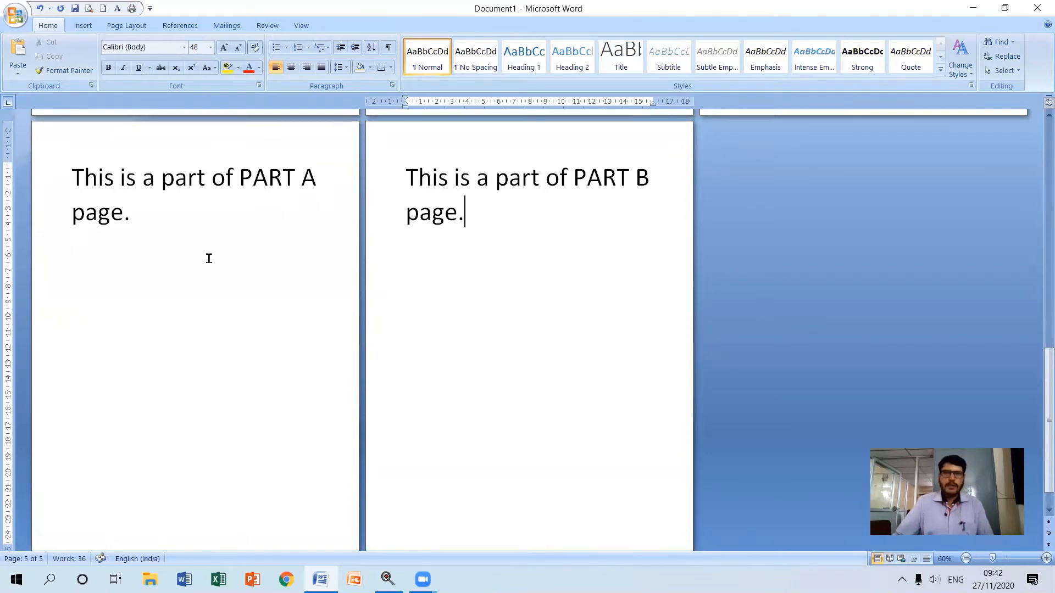
Step: Review the section list on the first page against the matching page written for each section
scroll(276, 257, up, 10)
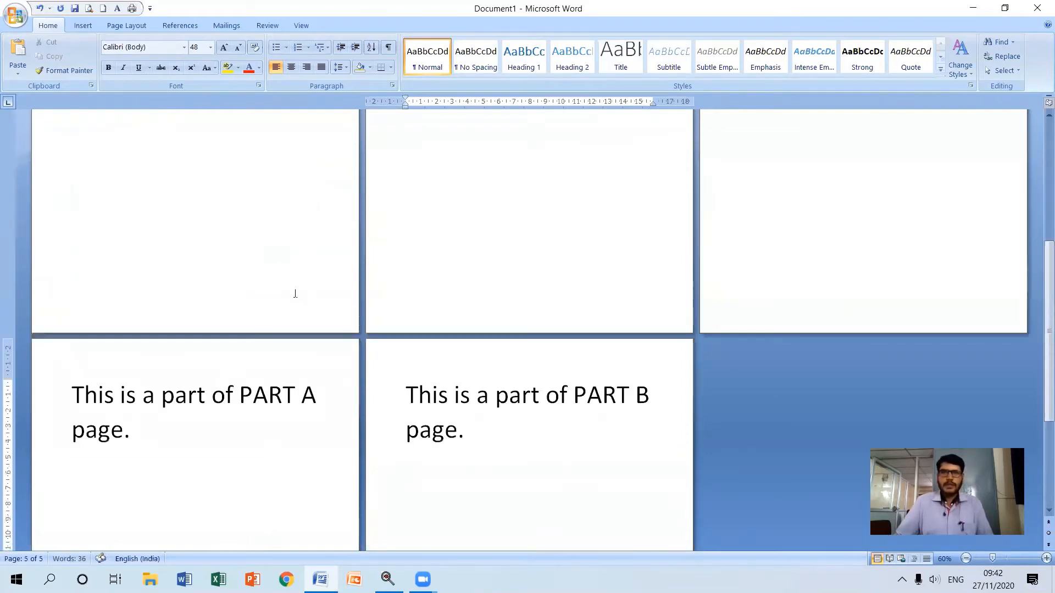
click(138, 182)
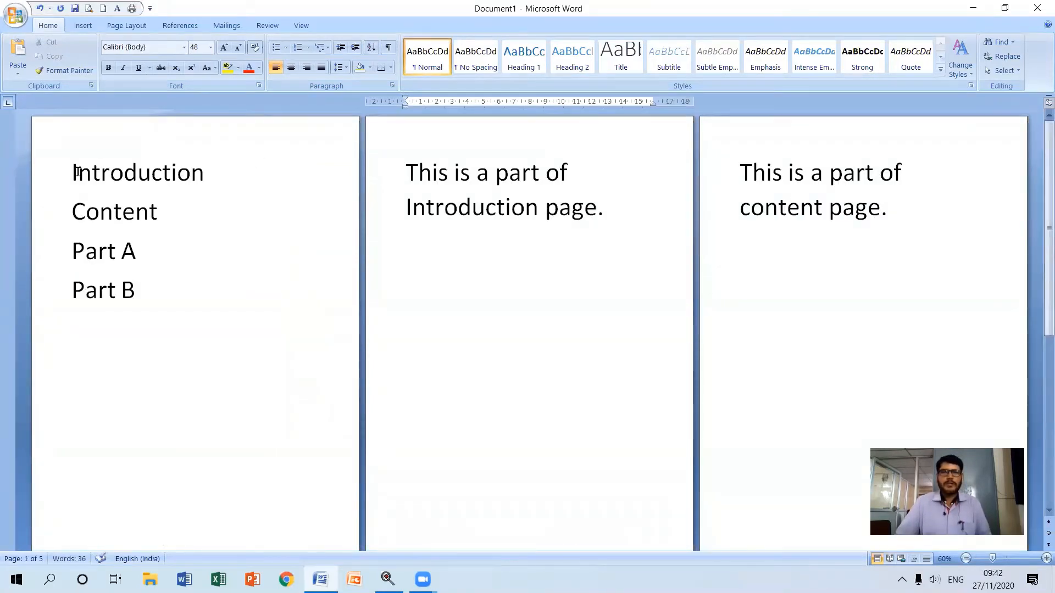
drag(68, 172, 203, 174)
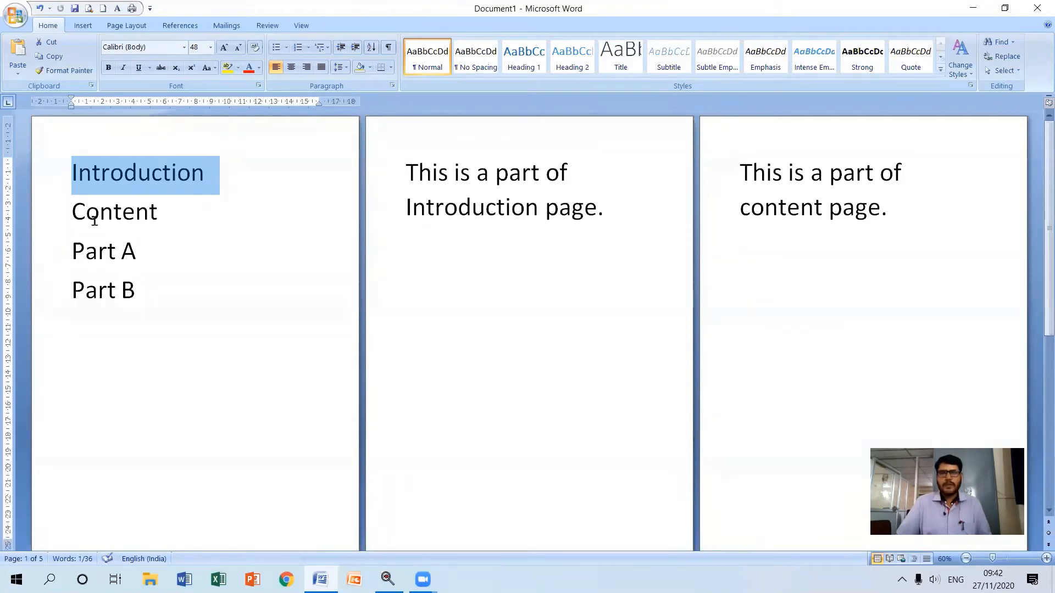
click(56, 218)
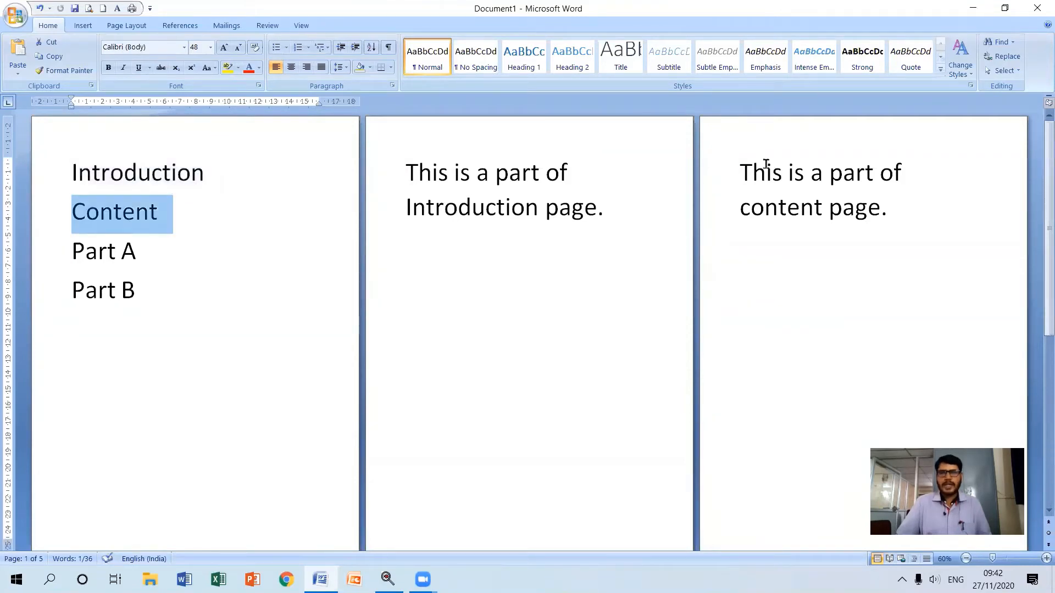
drag(742, 168, 888, 220)
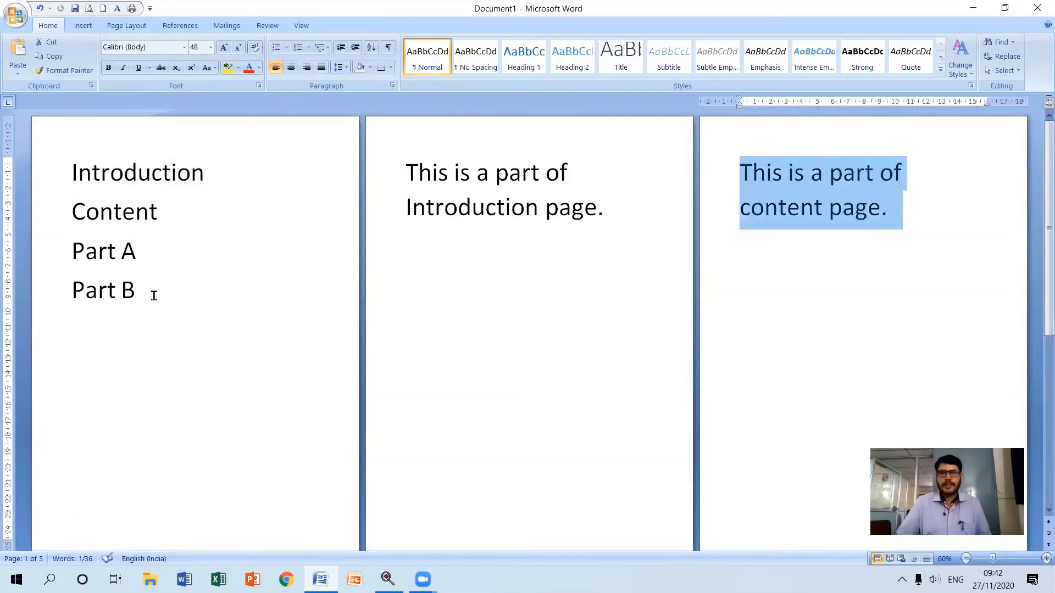
click(57, 254)
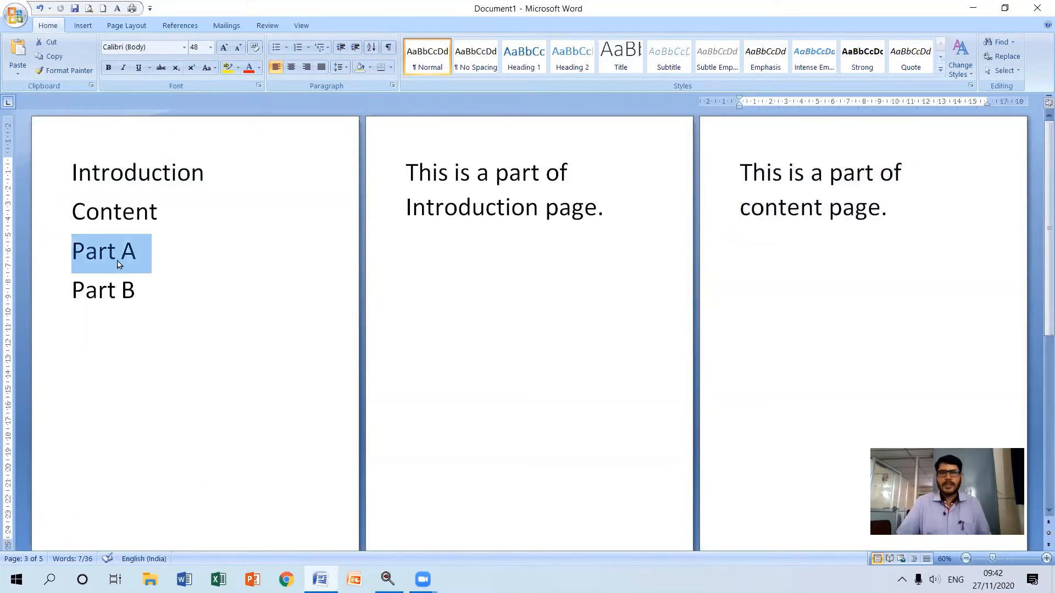
scroll(210, 275, down, 5)
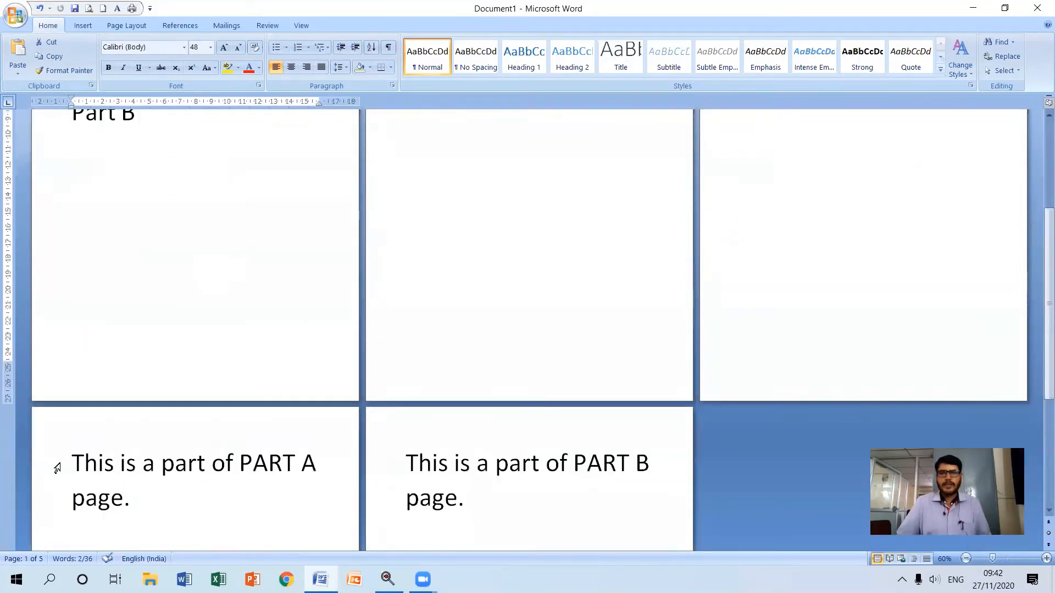
drag(54, 464, 68, 509)
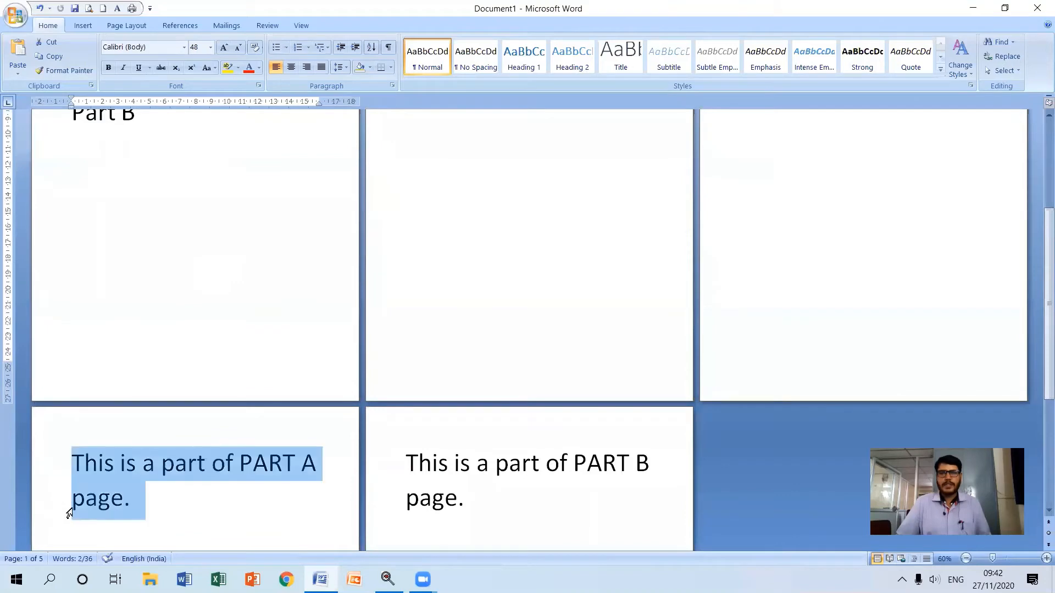
click(52, 124)
scroll(282, 320, up, 4)
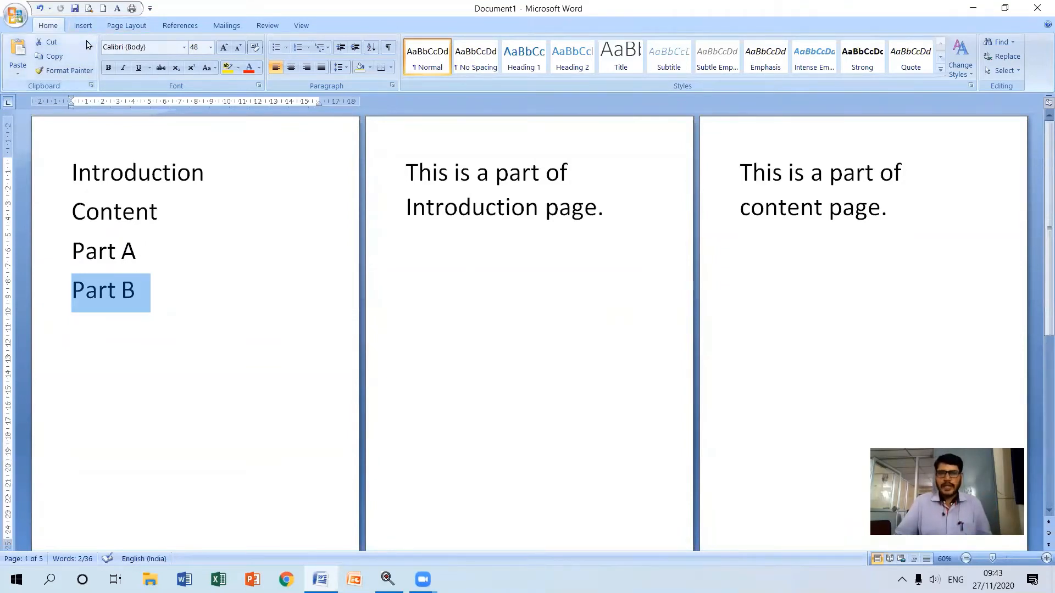
Step: Check which places in this document are offered as hyperlink targets for "Introduction" on the first page, without inserting a link
click(50, 175)
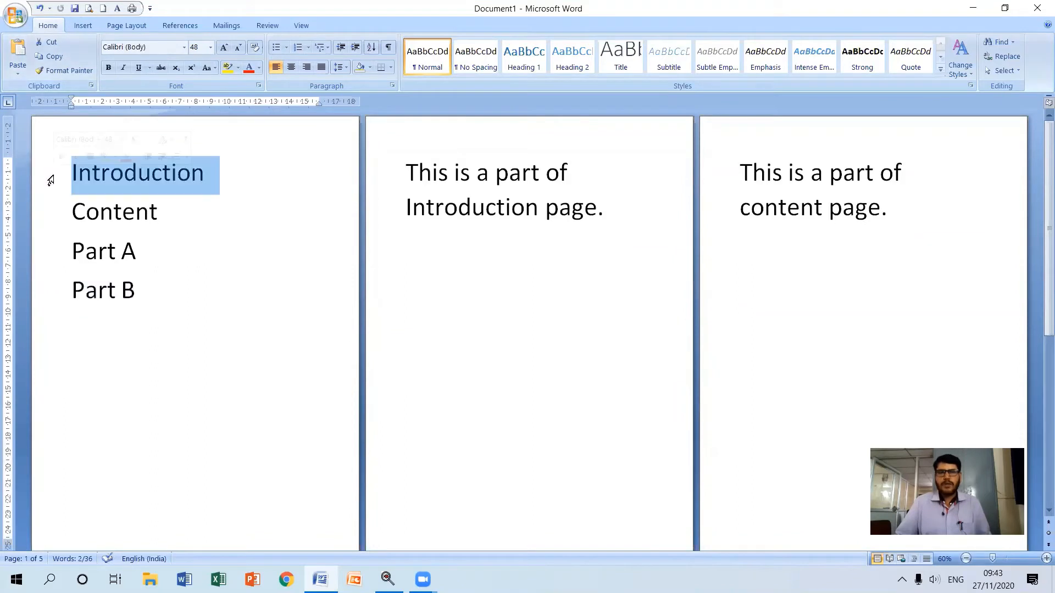
click(83, 25)
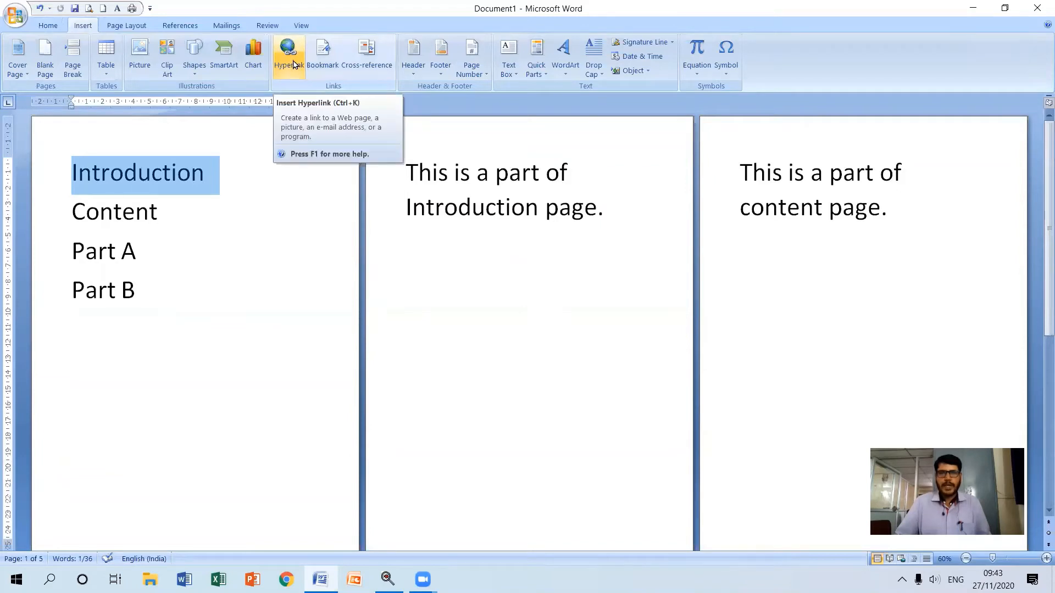
click(294, 64)
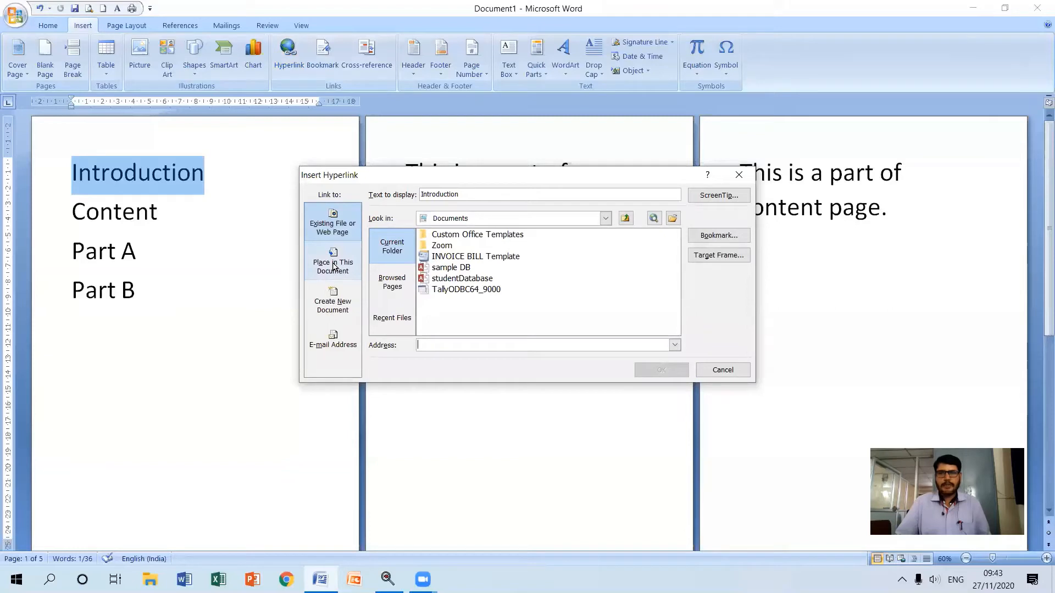
click(335, 268)
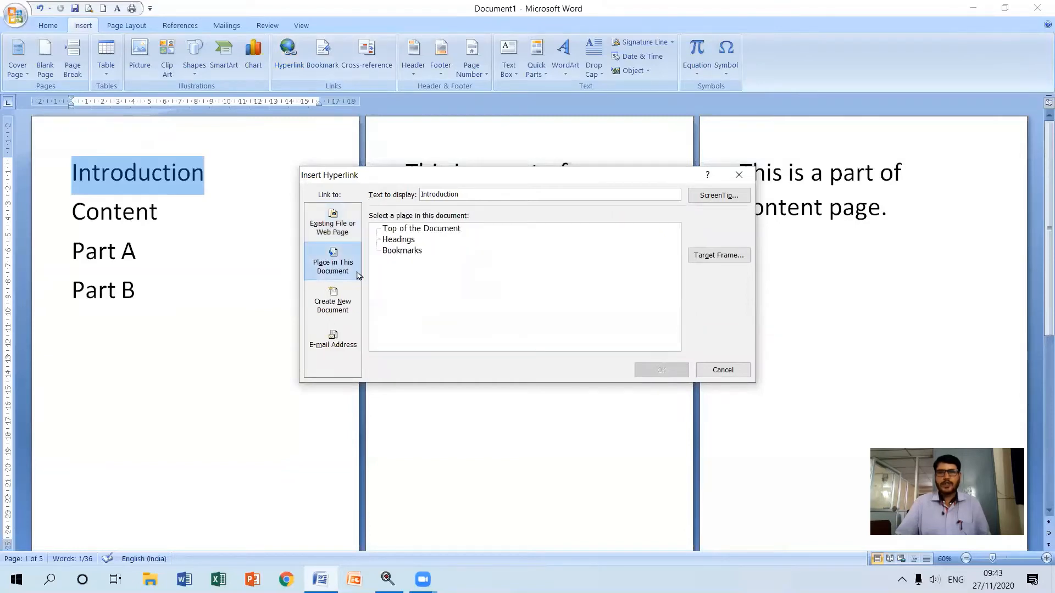
click(723, 370)
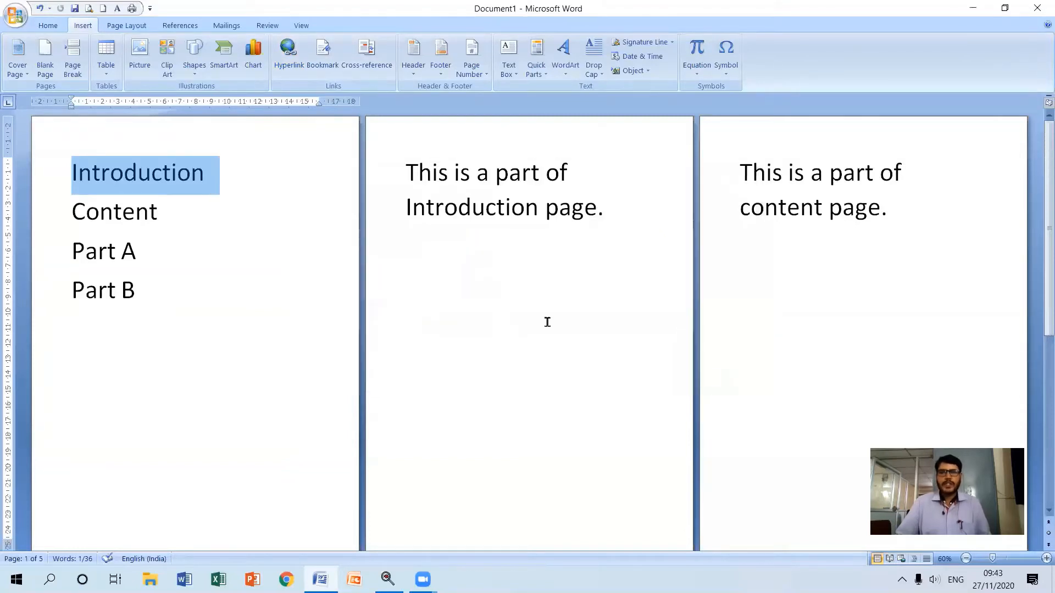
Step: Bookmark the whole sentence on the second page, "This is a part of Introduction page.", with the name Intro
click(391, 181)
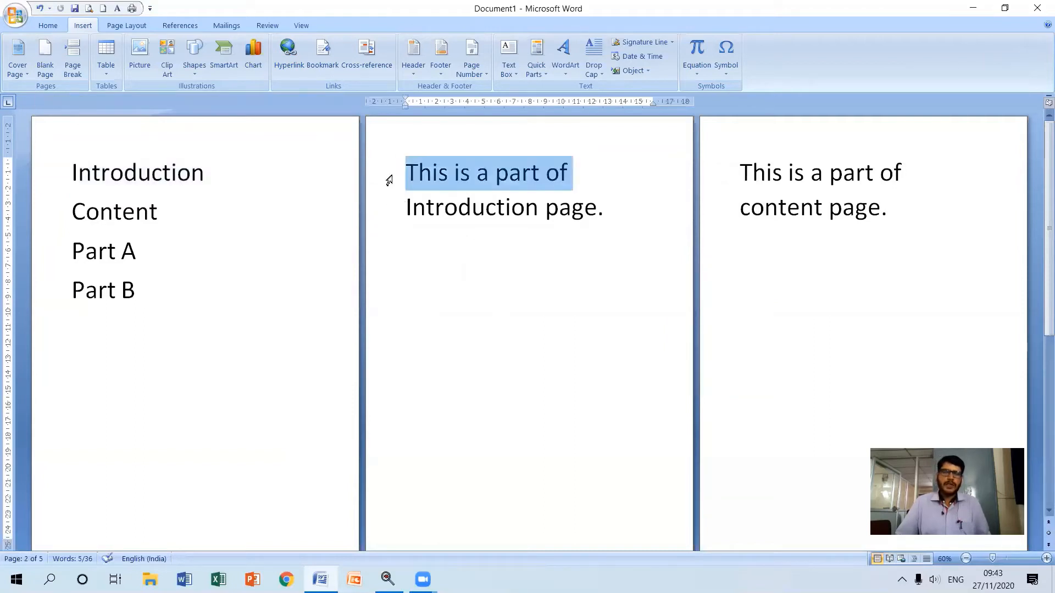
shift+click(389, 206)
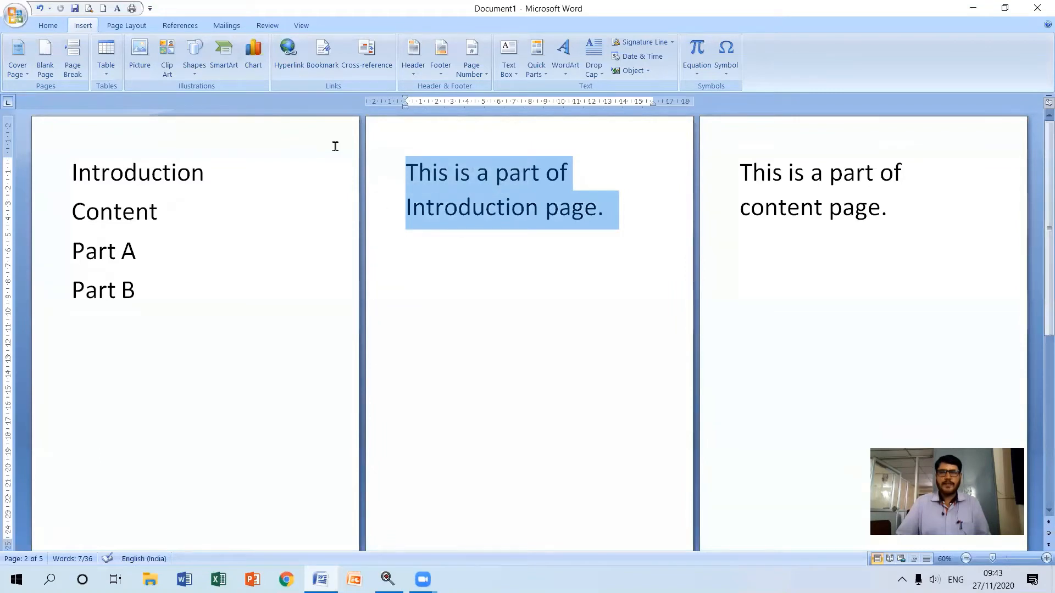
click(319, 57)
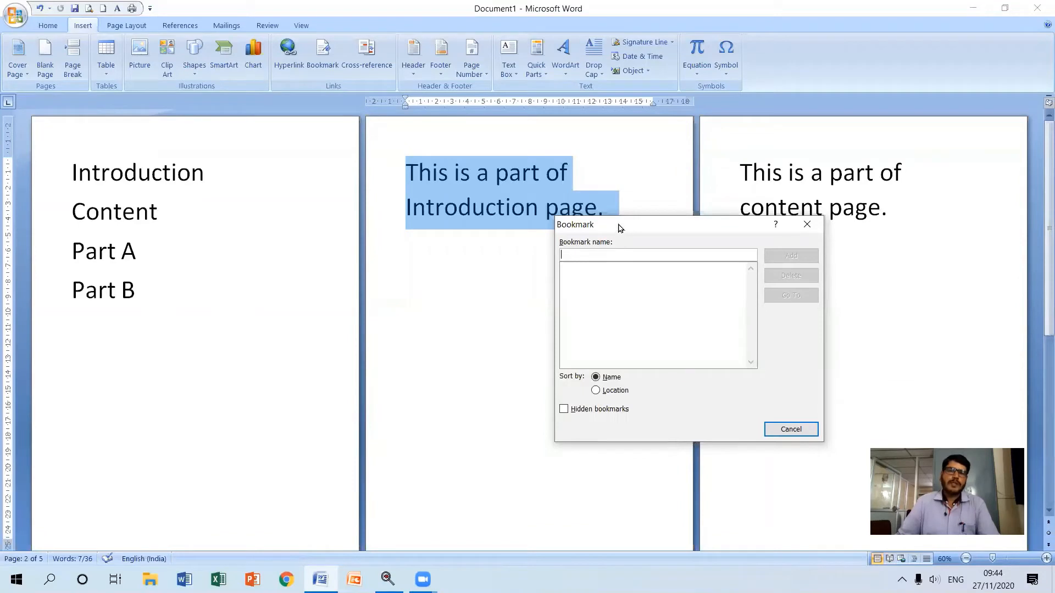
drag(619, 225, 537, 324)
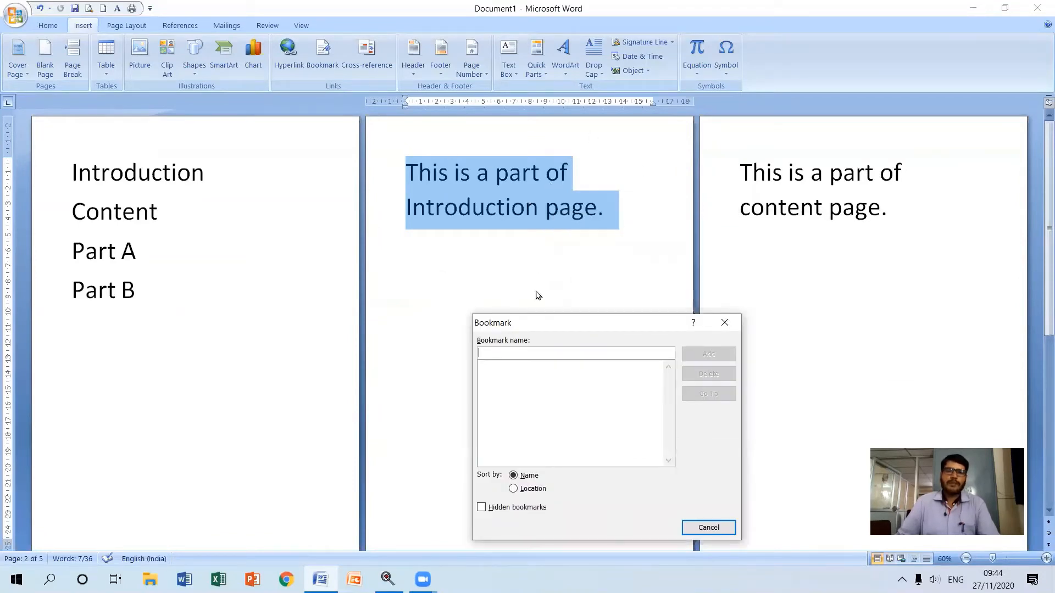
drag(544, 329, 530, 251)
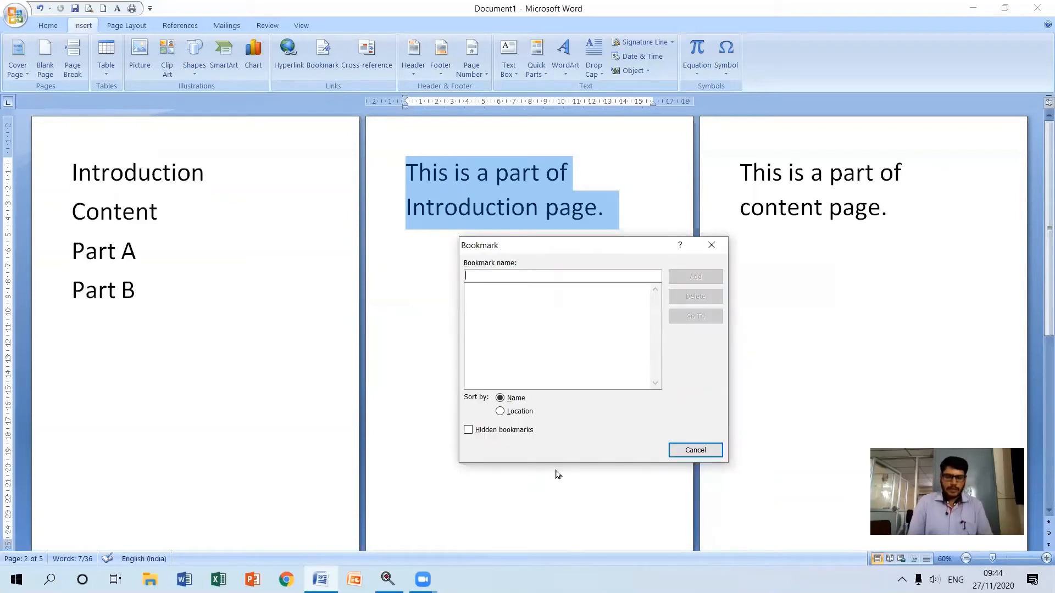
text(Intro)
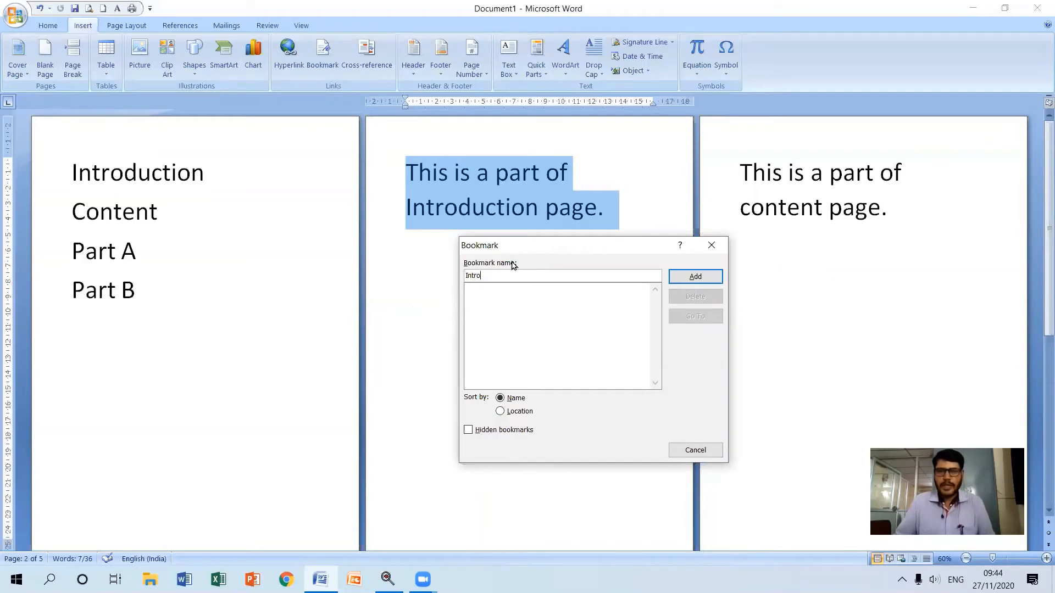
click(678, 277)
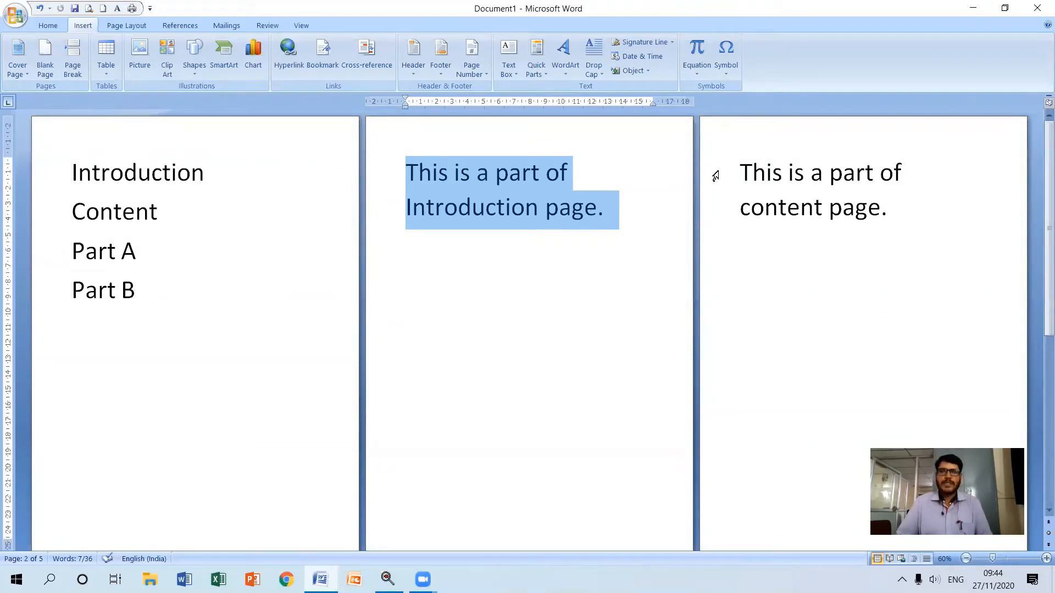
Step: Bookmark the whole sentence on the third page, "This is a part of content page.", with the name Content
drag(726, 173, 725, 215)
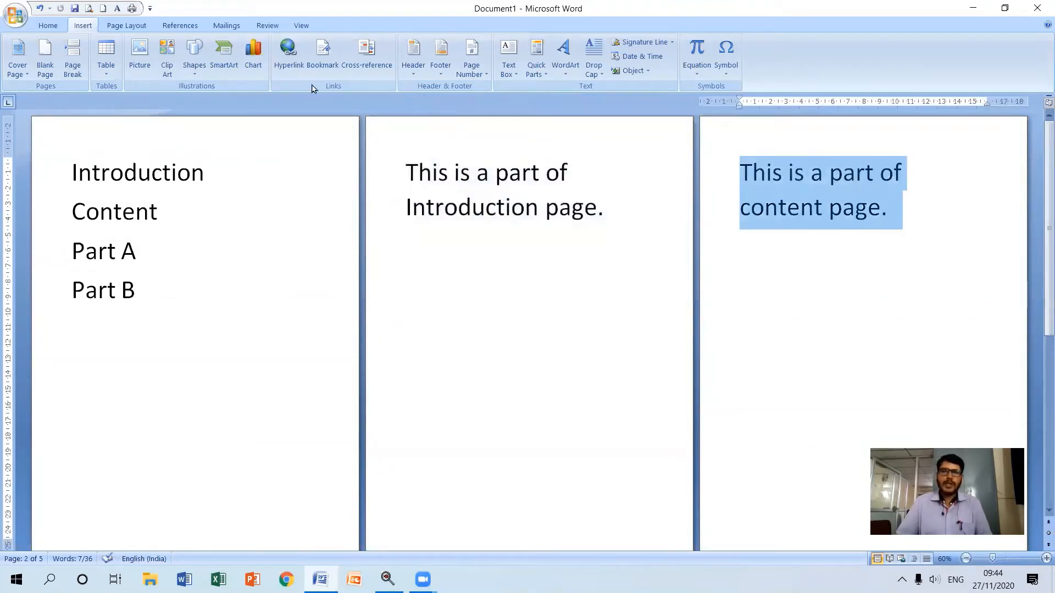
click(322, 59)
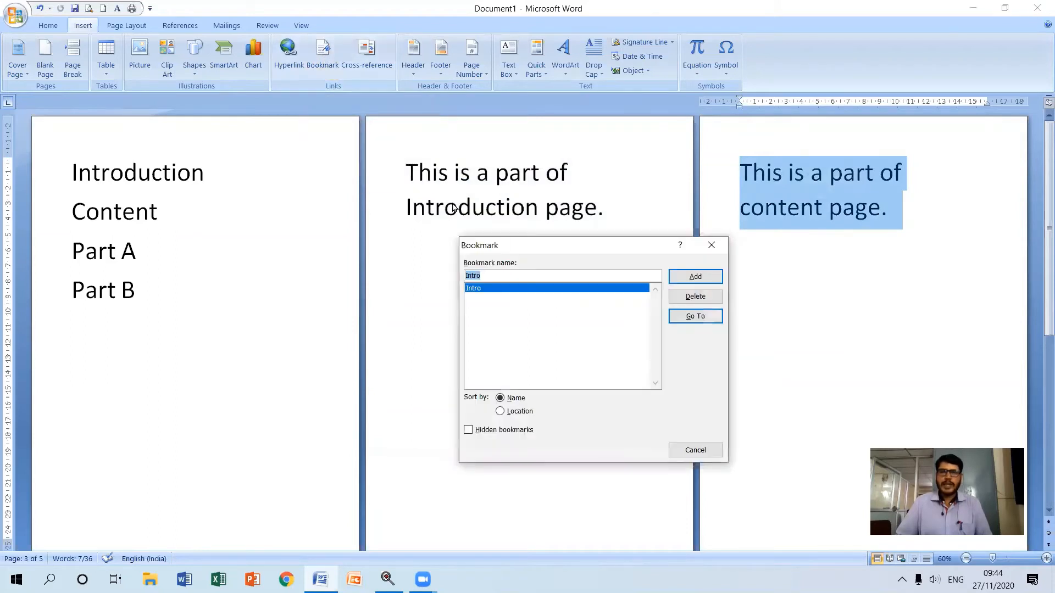
click(503, 275)
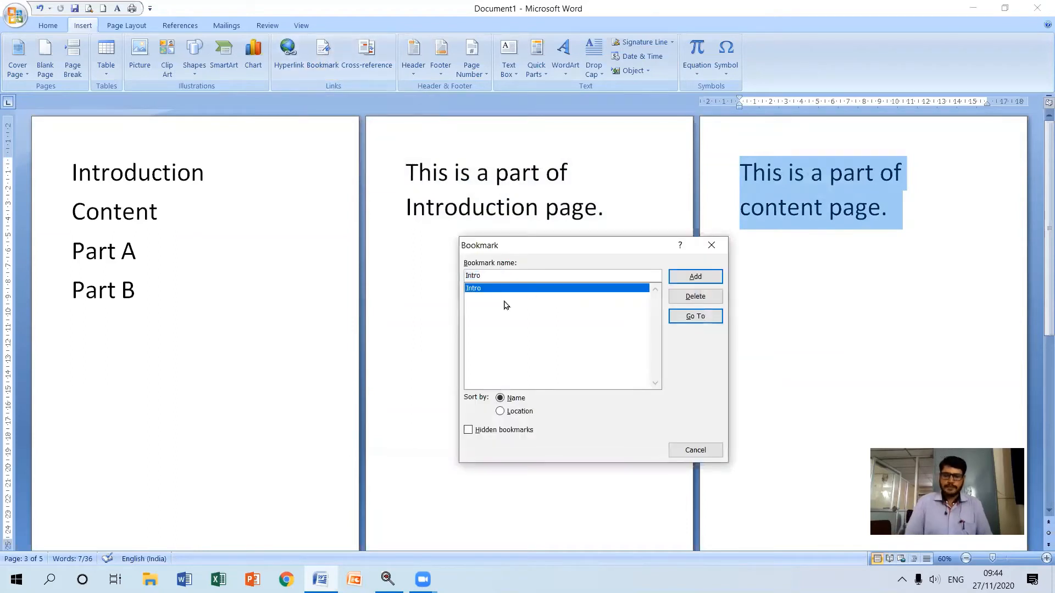
key(BackSpace)
key(BackSpace)
key(BackSpace)
key(BackSpace)
key(BackSpace)
text(C)
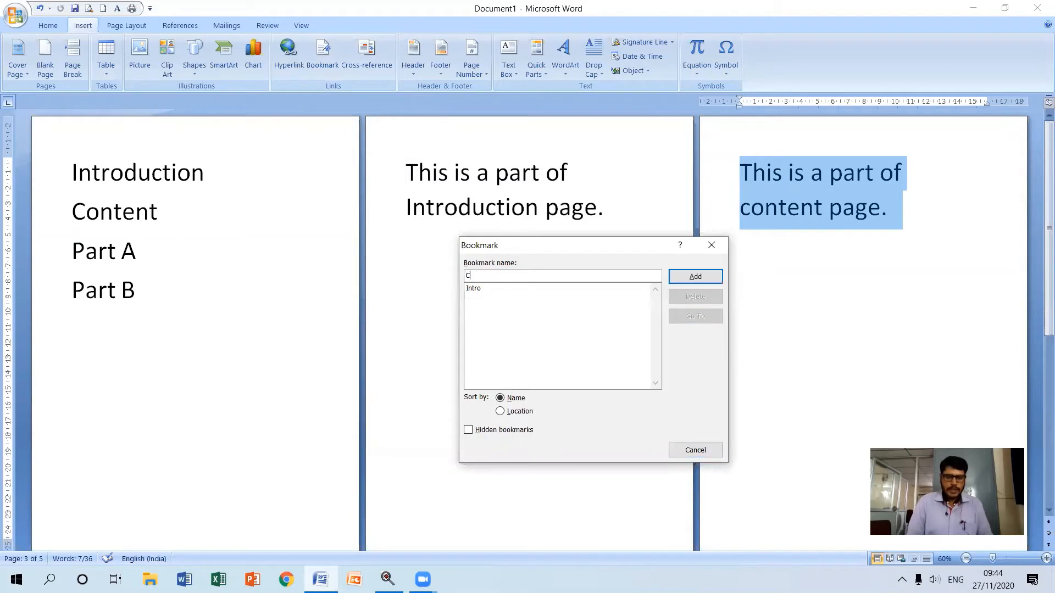
text(ontent)
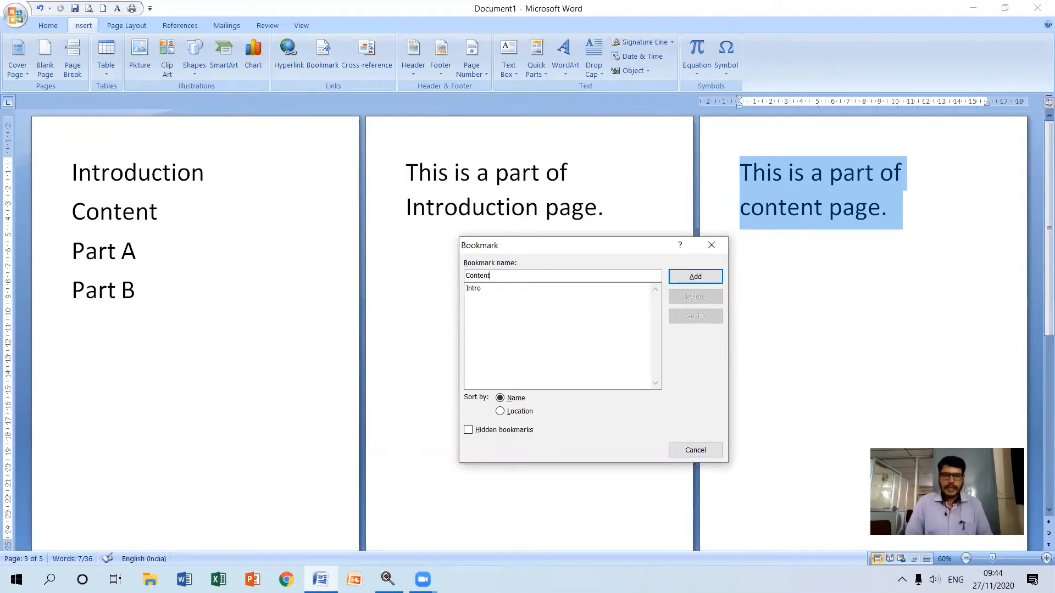
click(681, 278)
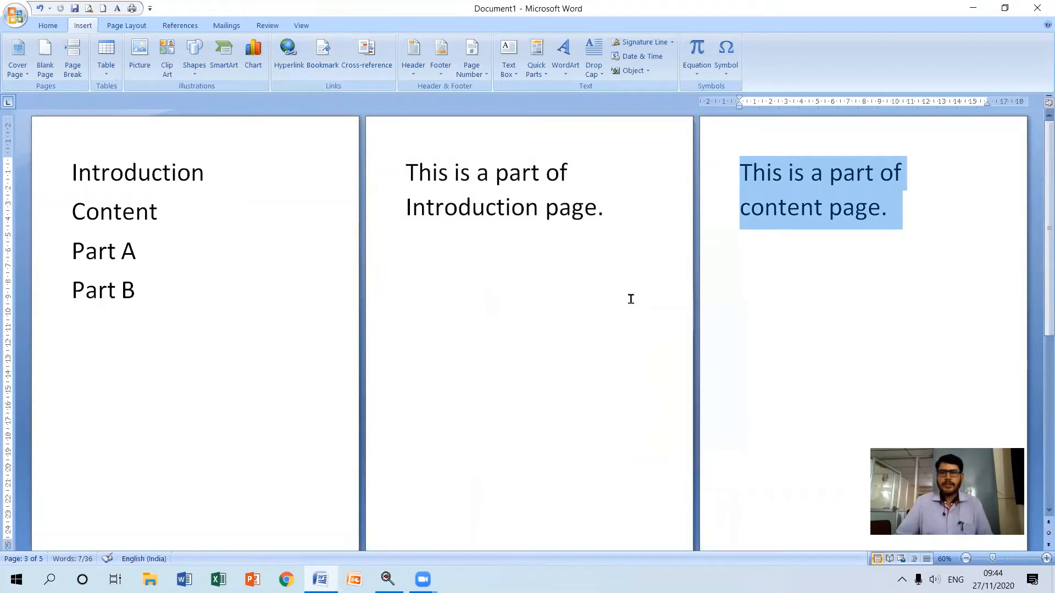
Step: Bookmark the sentence "This is a part of PART A page." on the fourth page with the name SectionA
scroll(60, 332, down, 5)
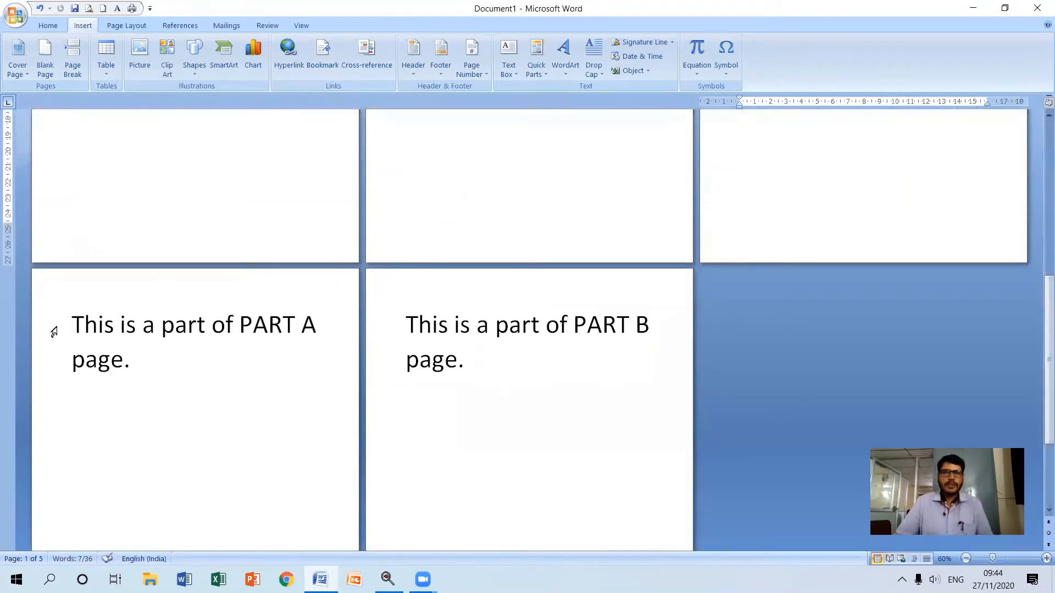
drag(51, 329, 52, 365)
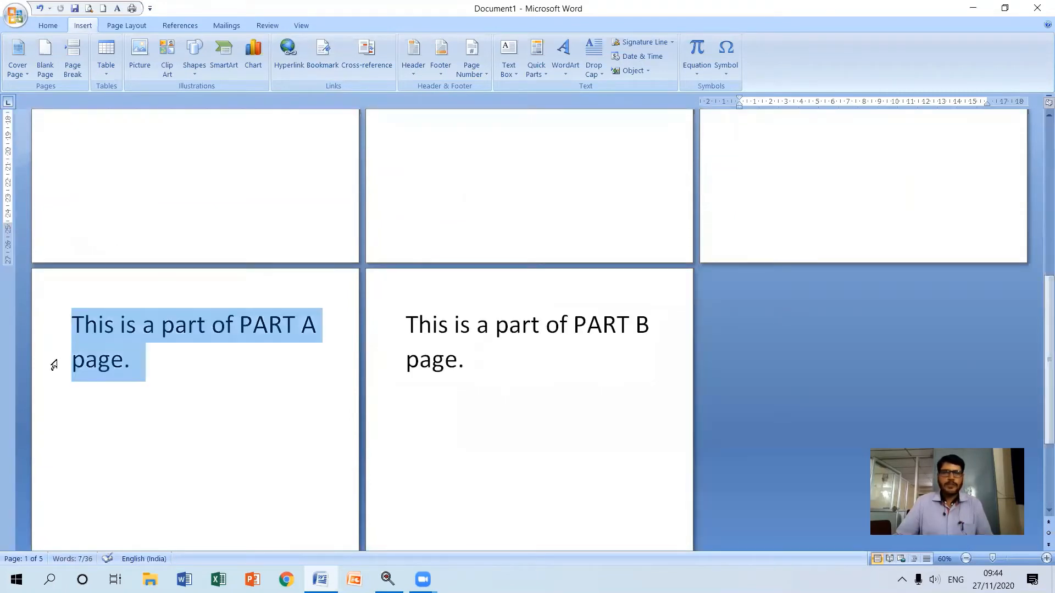
click(323, 55)
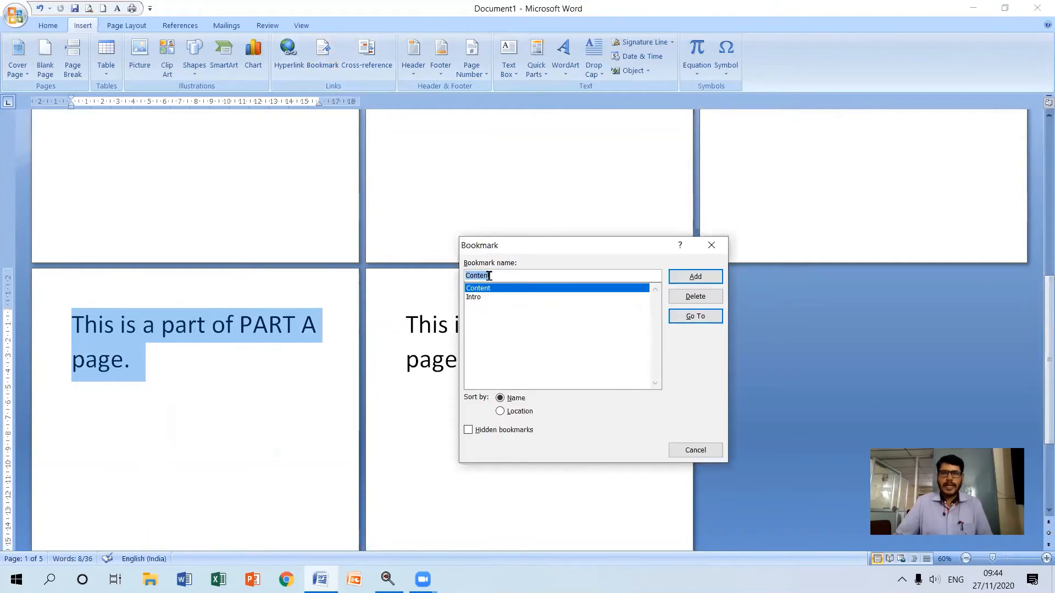
text(S)
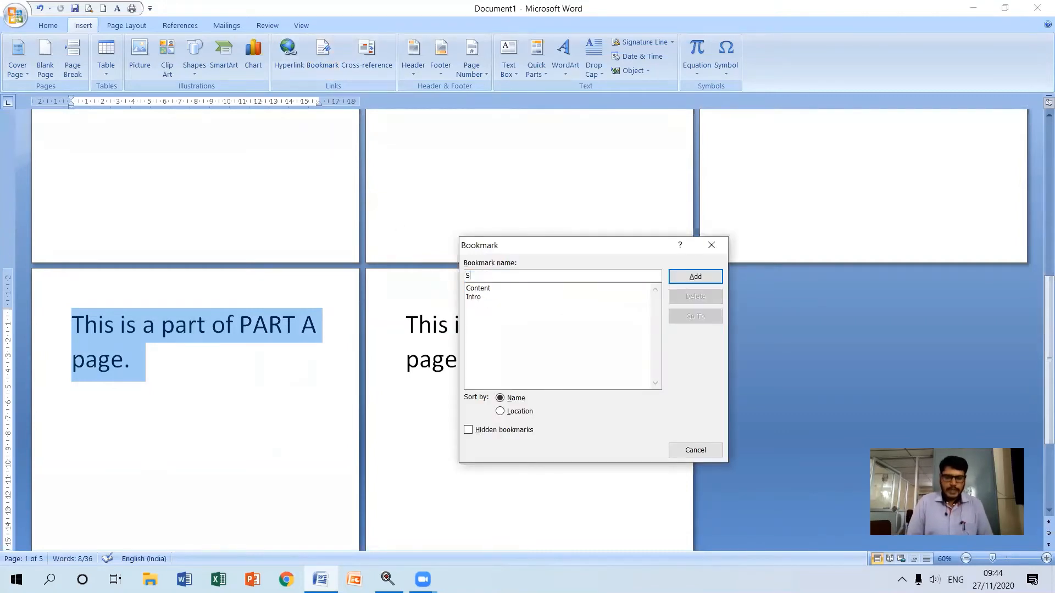
text(ection A)
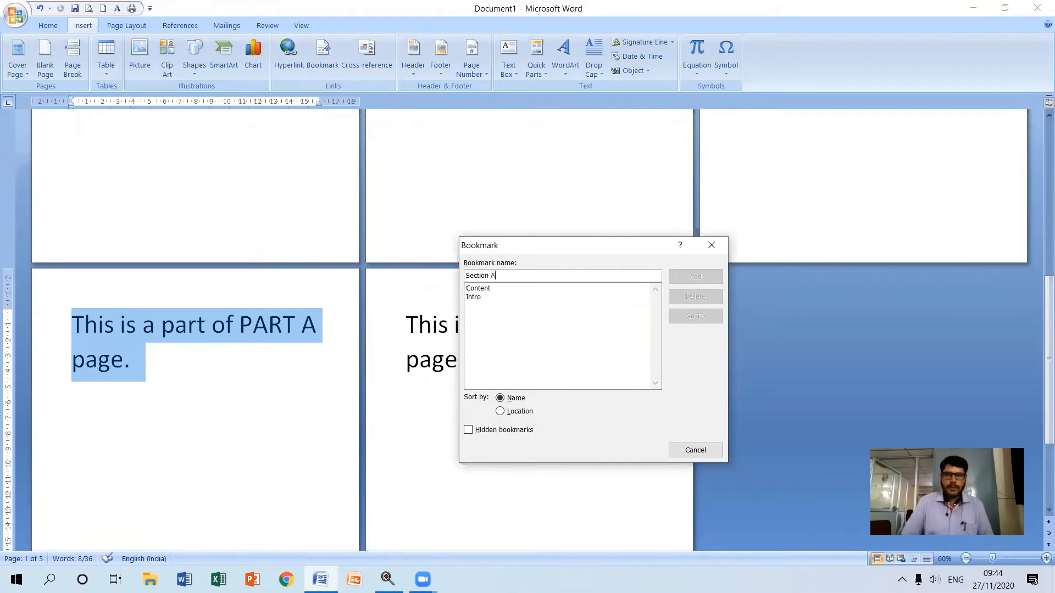
key(BackSpace)
key(BackSpace)
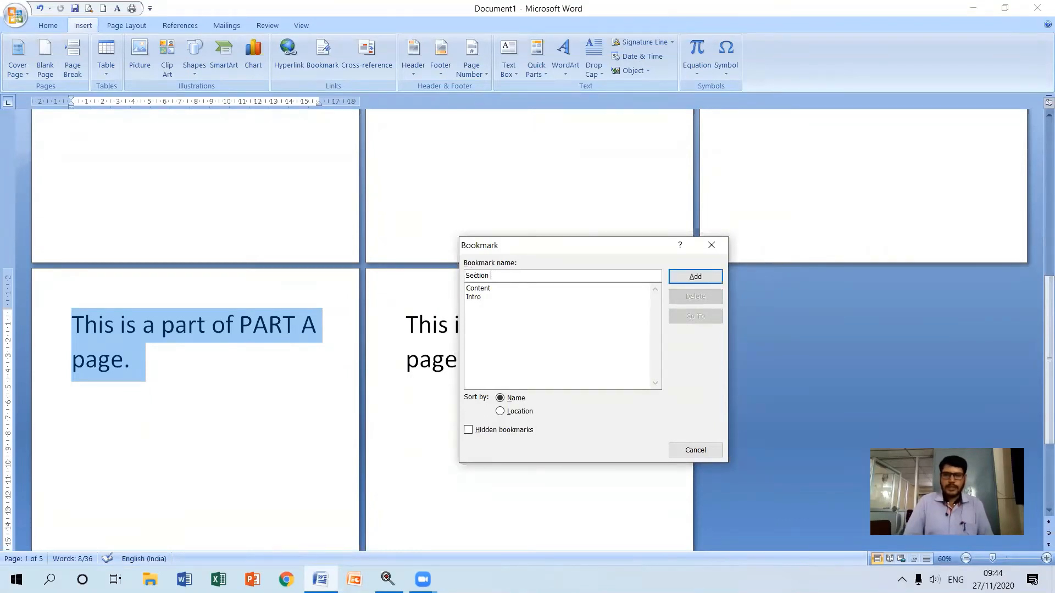
text(A)
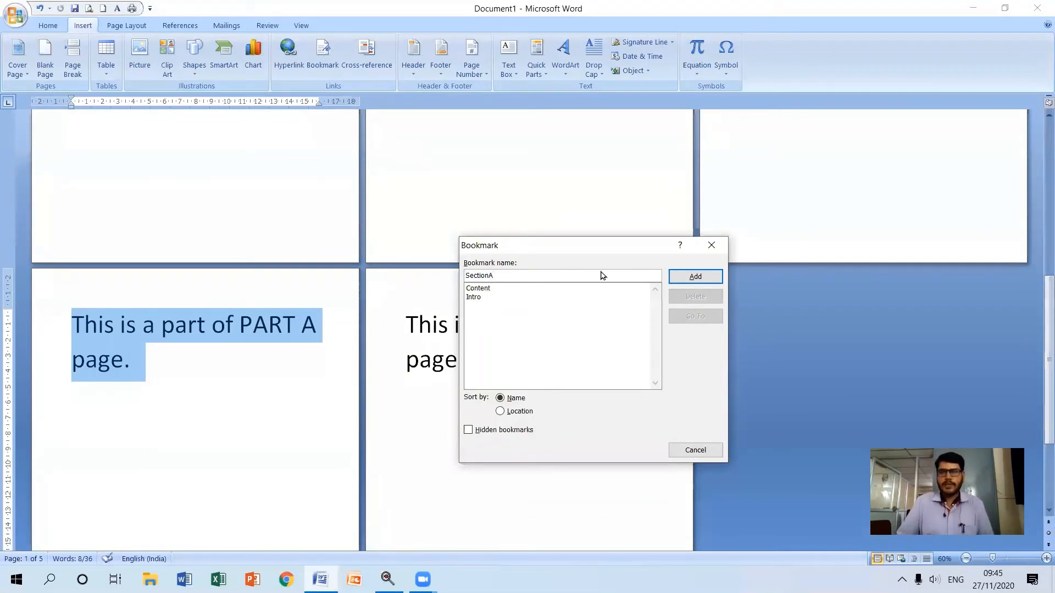
click(681, 279)
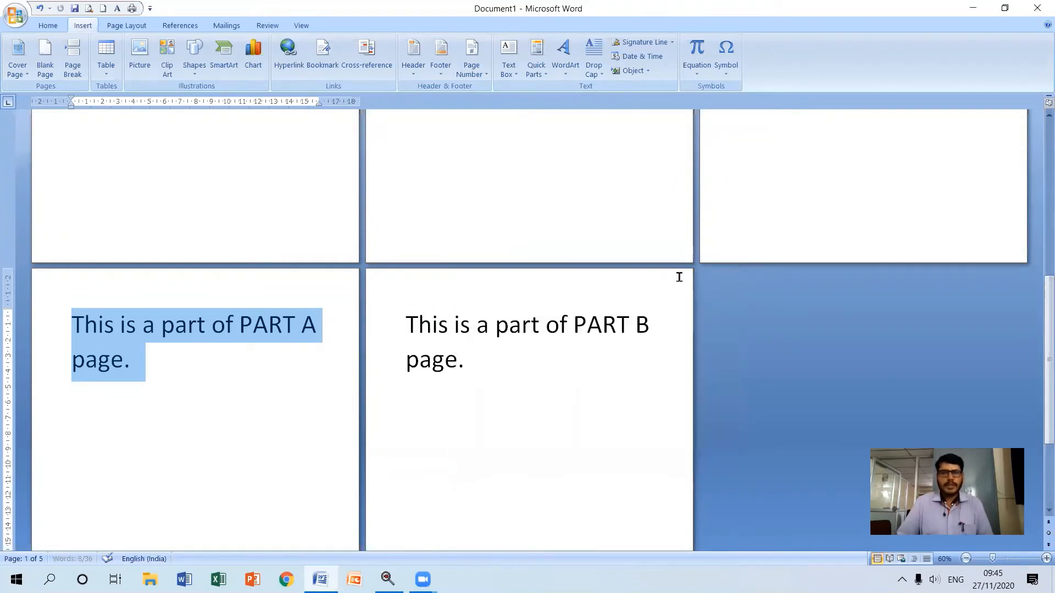
Step: Bookmark the sentence "This is a part of PART B page." on the fifth page with the name SectionB
double_click(379, 329)
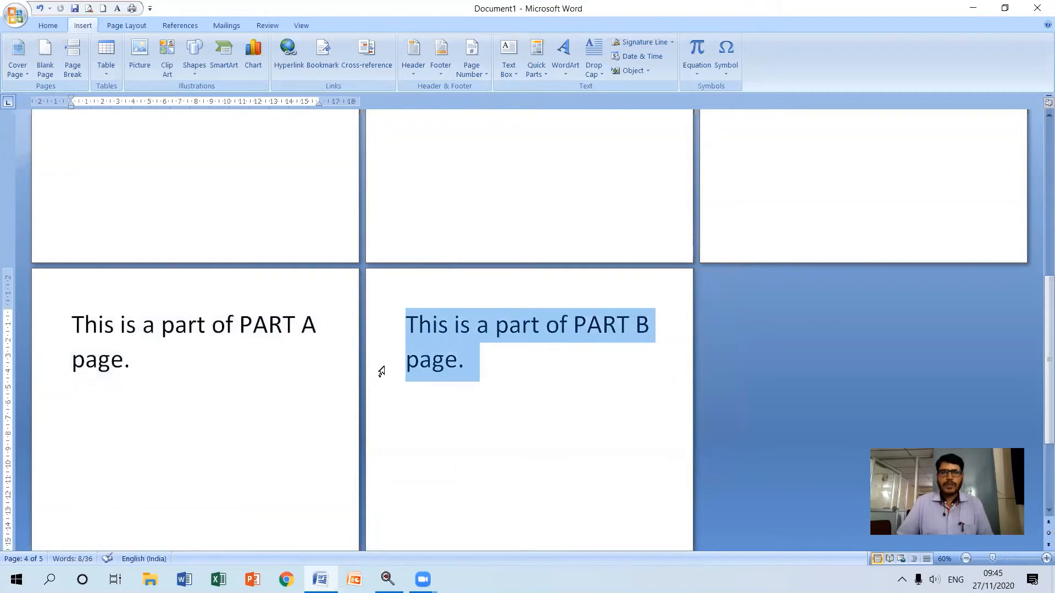
click(321, 57)
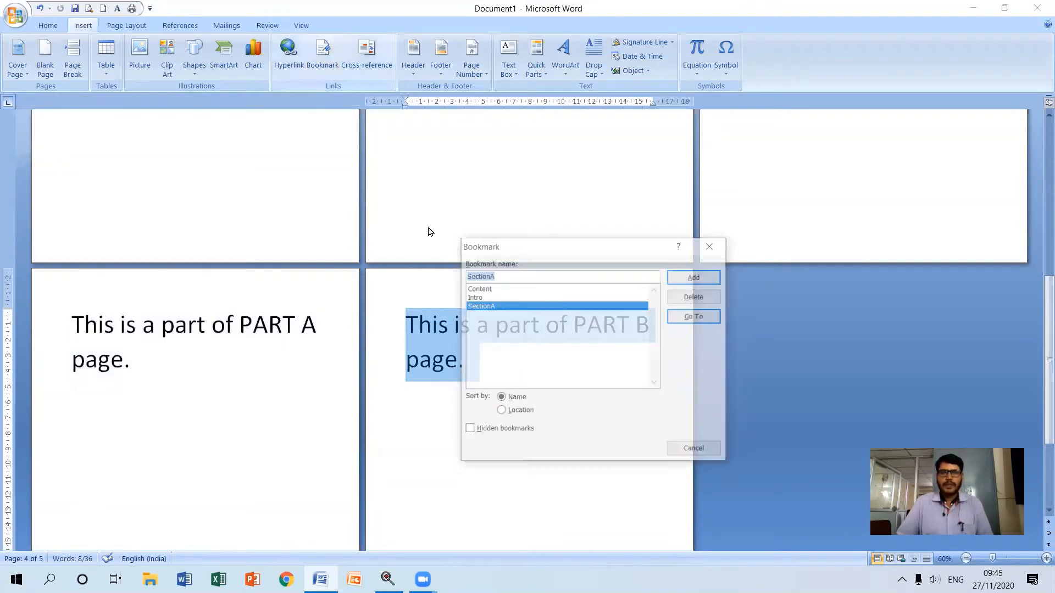
text(SectionB)
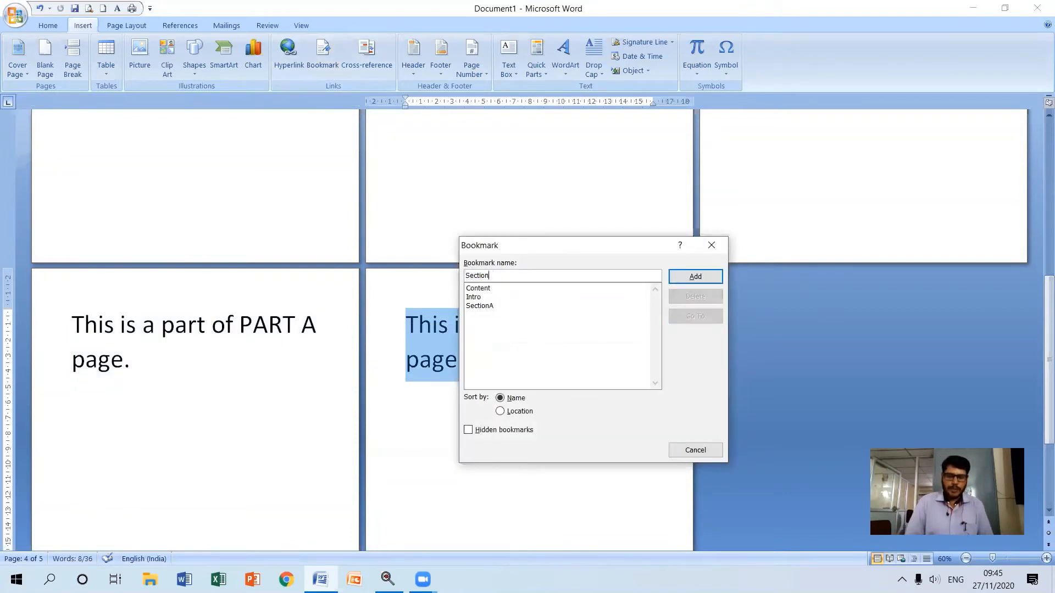
click(695, 278)
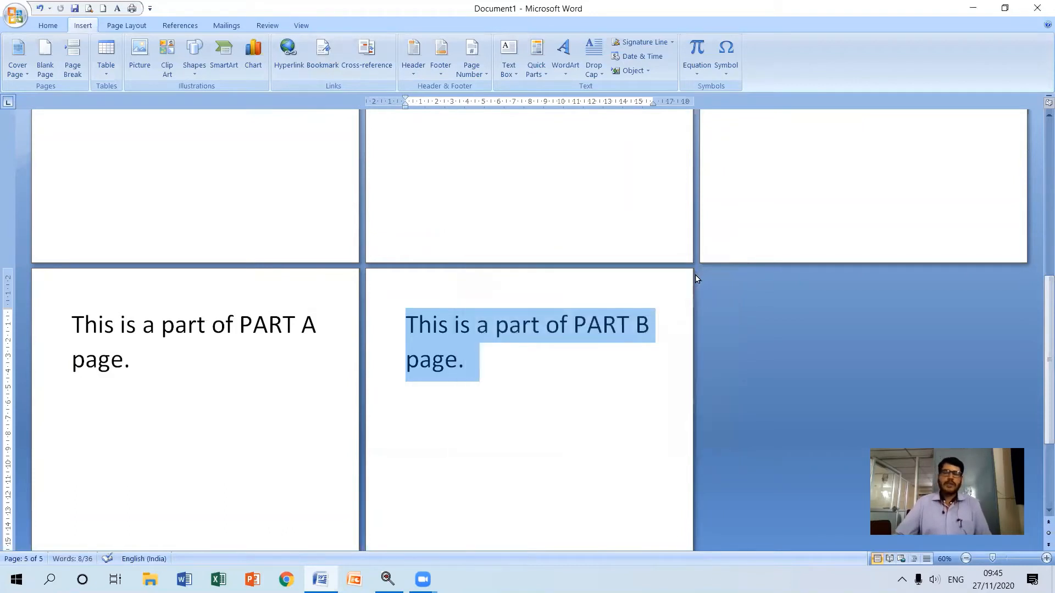
Step: Go through the first-page entries Introduction, Content, Part A and Part B and compare each with its bookmarked page
scroll(478, 365, up, 5)
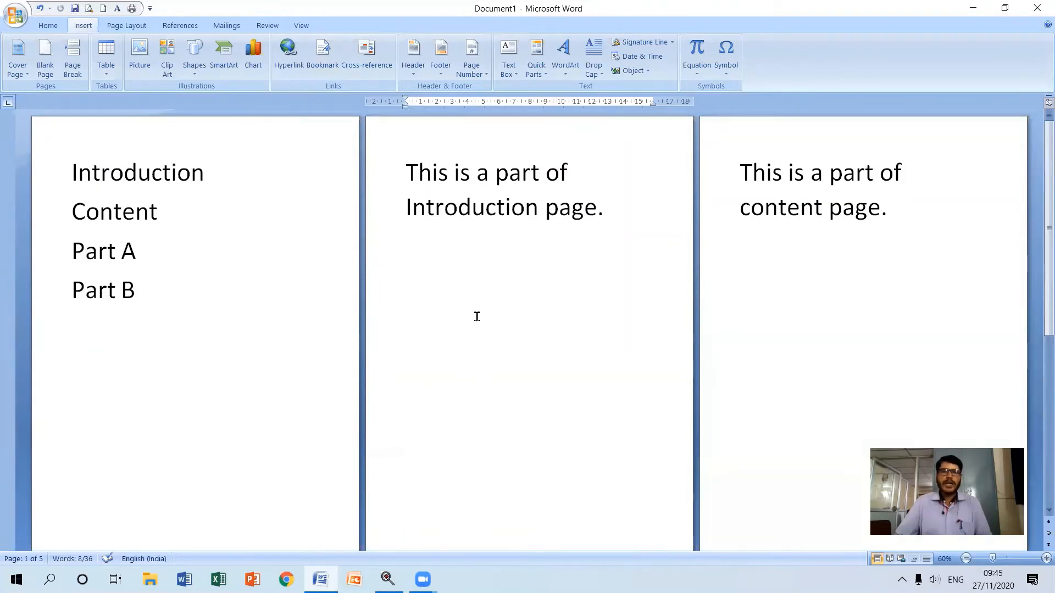
click(51, 177)
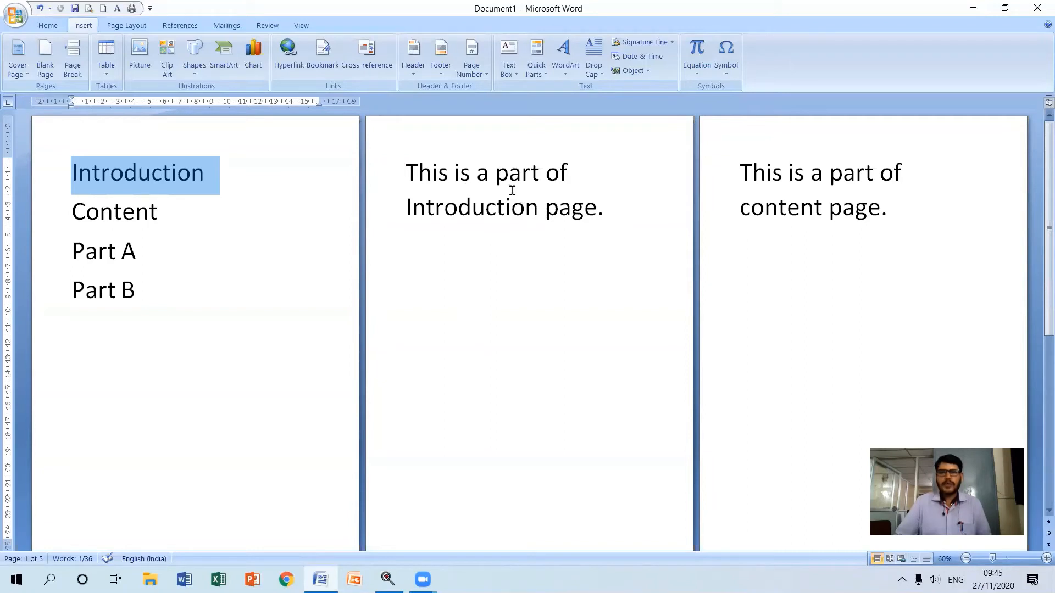
click(46, 215)
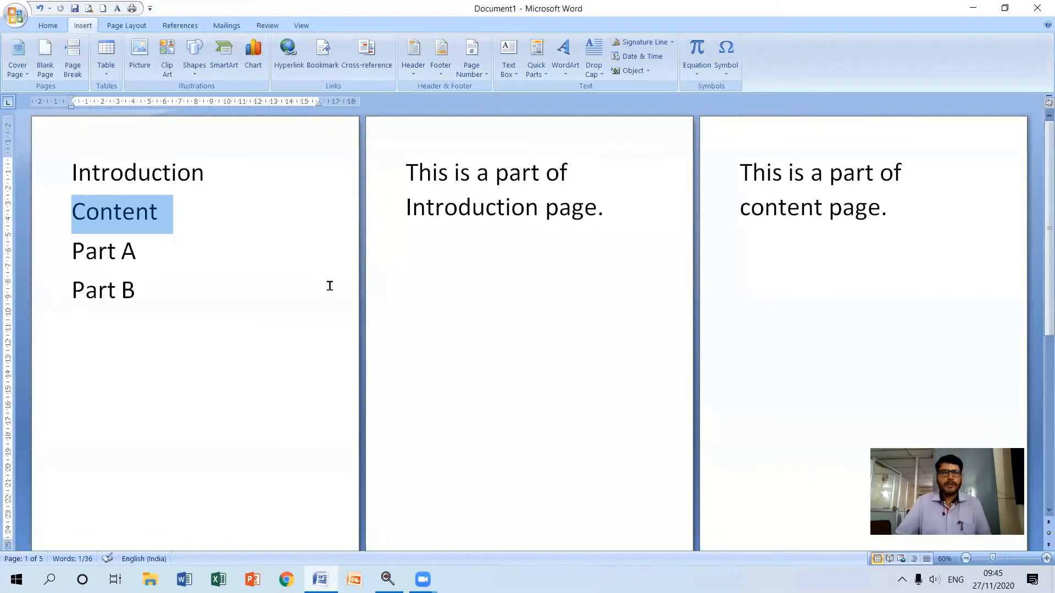
click(110, 252)
key(Home)
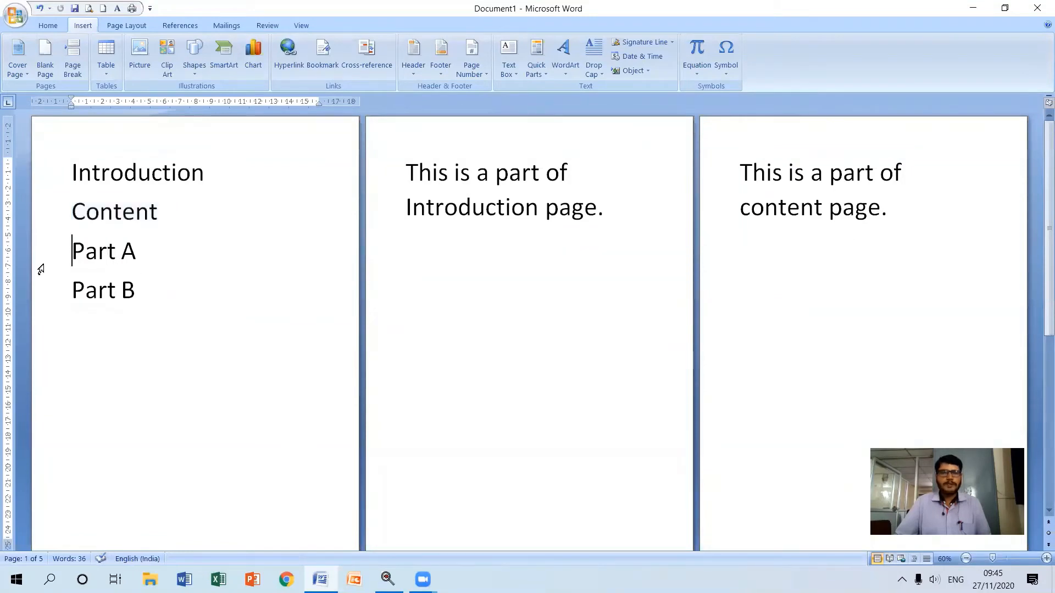
key(shift+Down)
scroll(216, 301, down, 10)
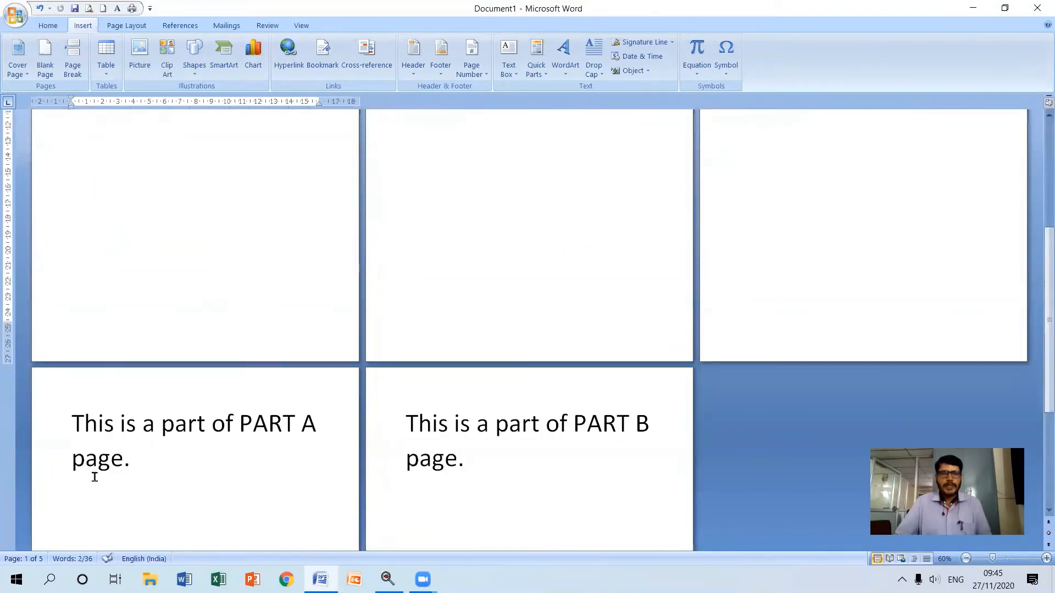
scroll(89, 430, up, 10)
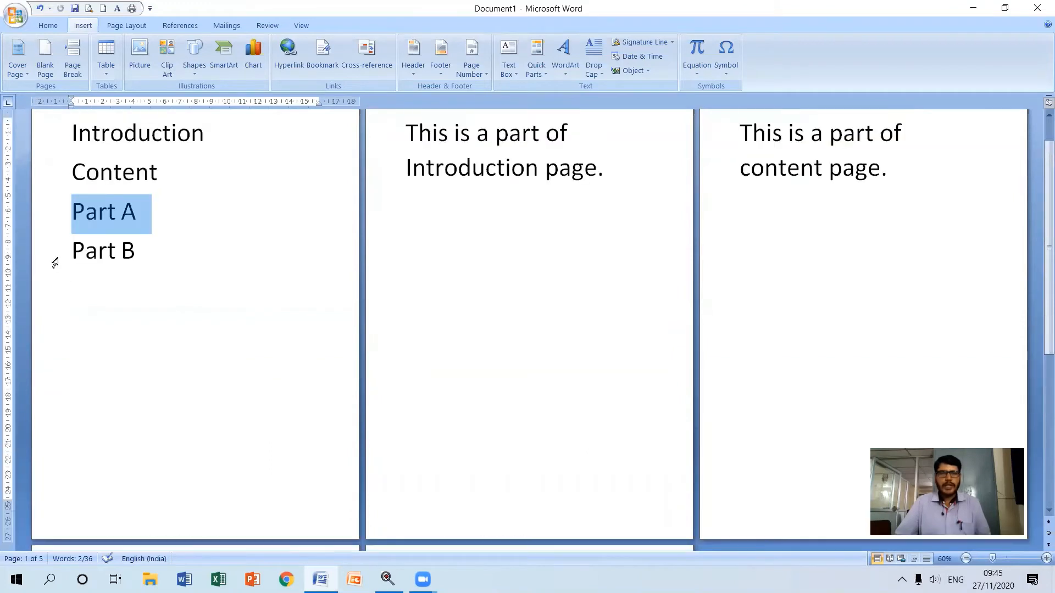
click(53, 262)
scroll(440, 464, down, 5)
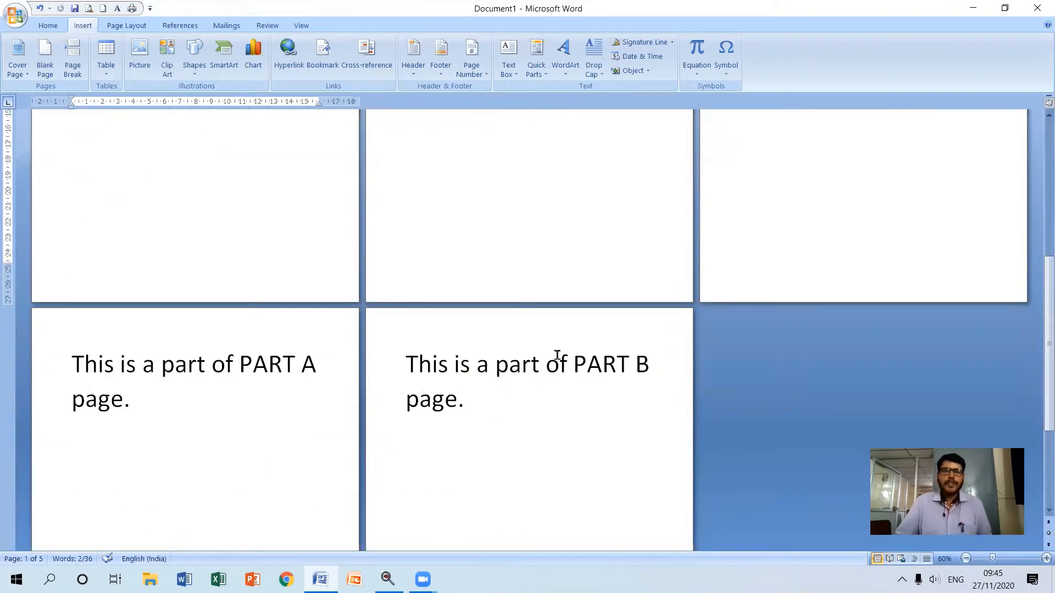
scroll(562, 428, up, 3)
scroll(561, 427, up, 5)
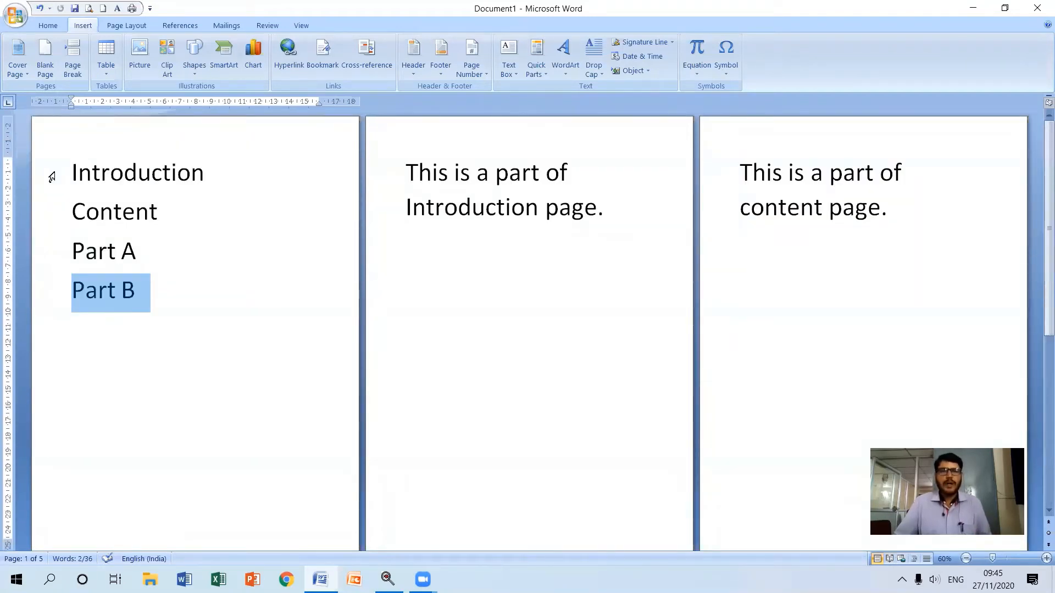
Step: Hyperlink the first-page entry Introduction to the bookmark Intro within this document
click(52, 177)
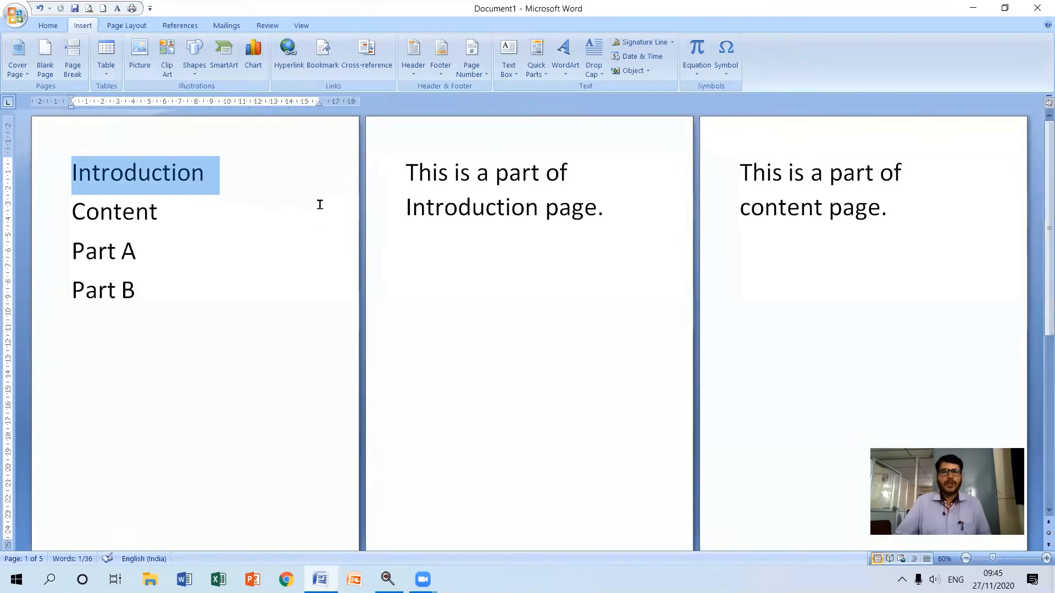
click(294, 58)
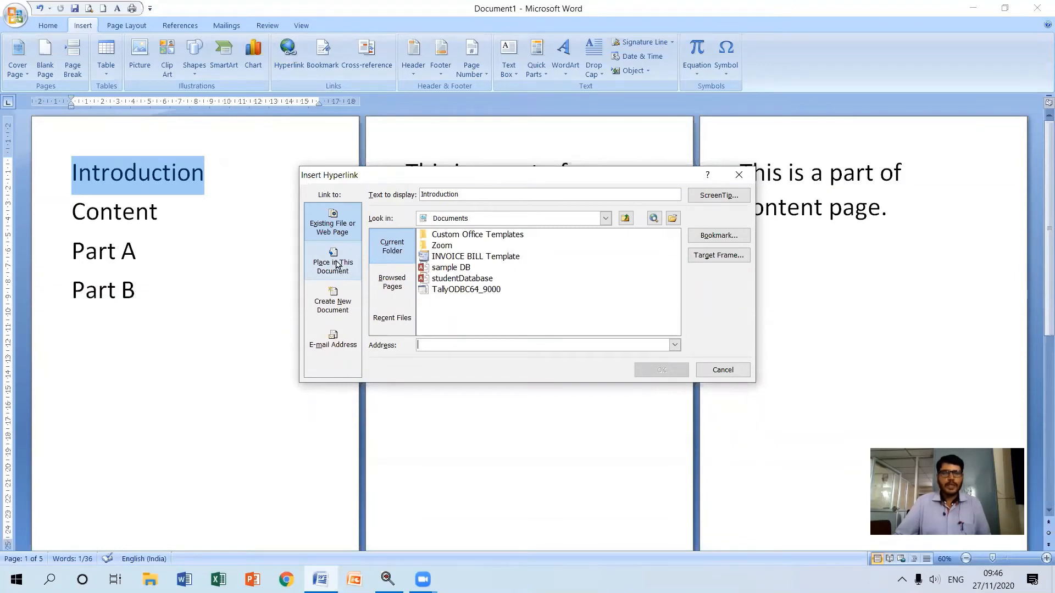
click(338, 266)
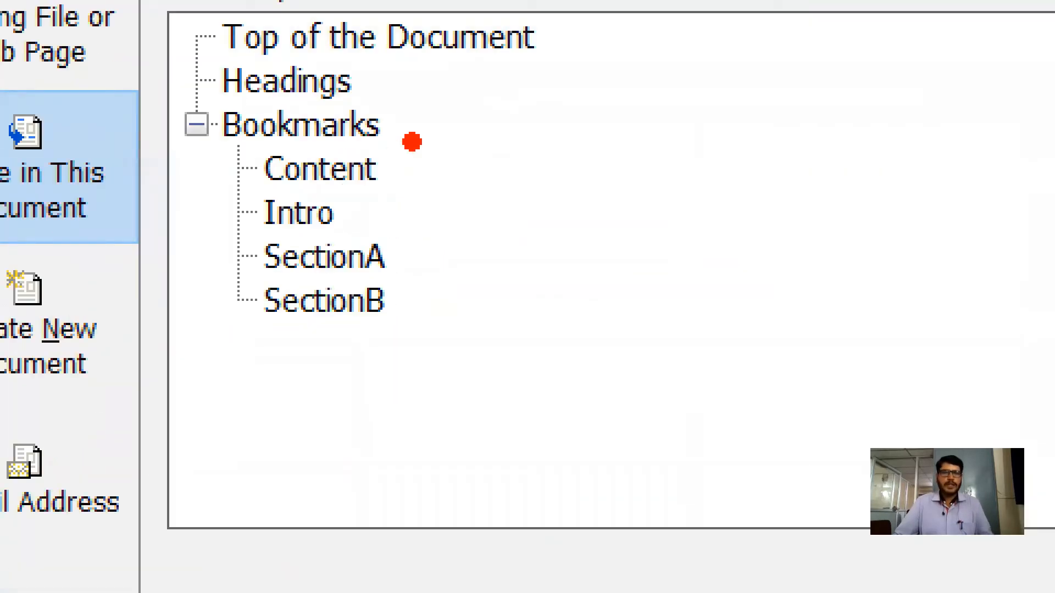
mouse_move(412, 142)
mouse_down()
mouse_move(429, 246)
mouse_move(418, 255)
mouse_move(410, 349)
mouse_up()
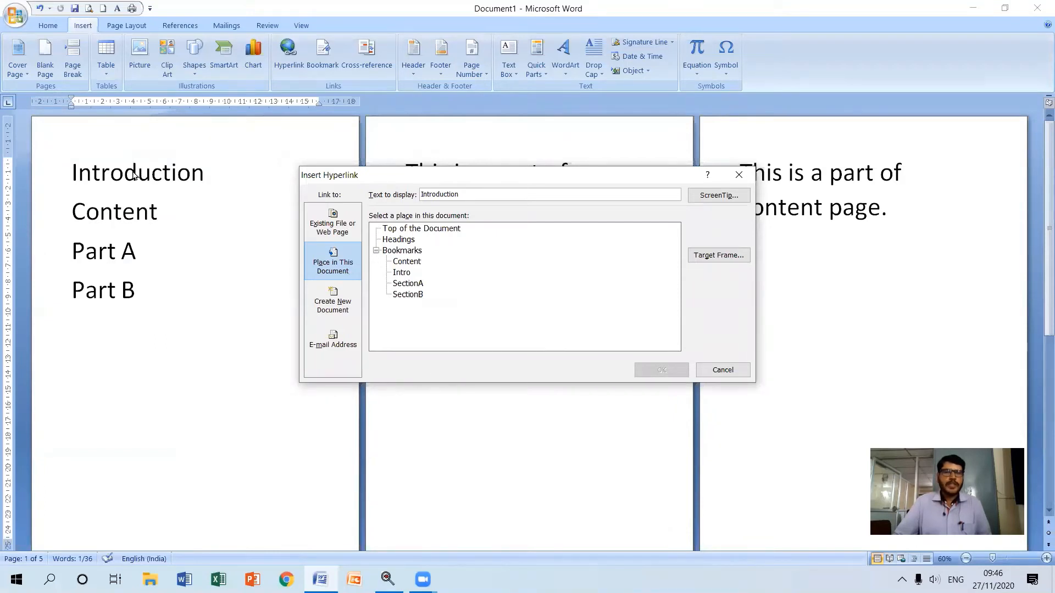
click(403, 273)
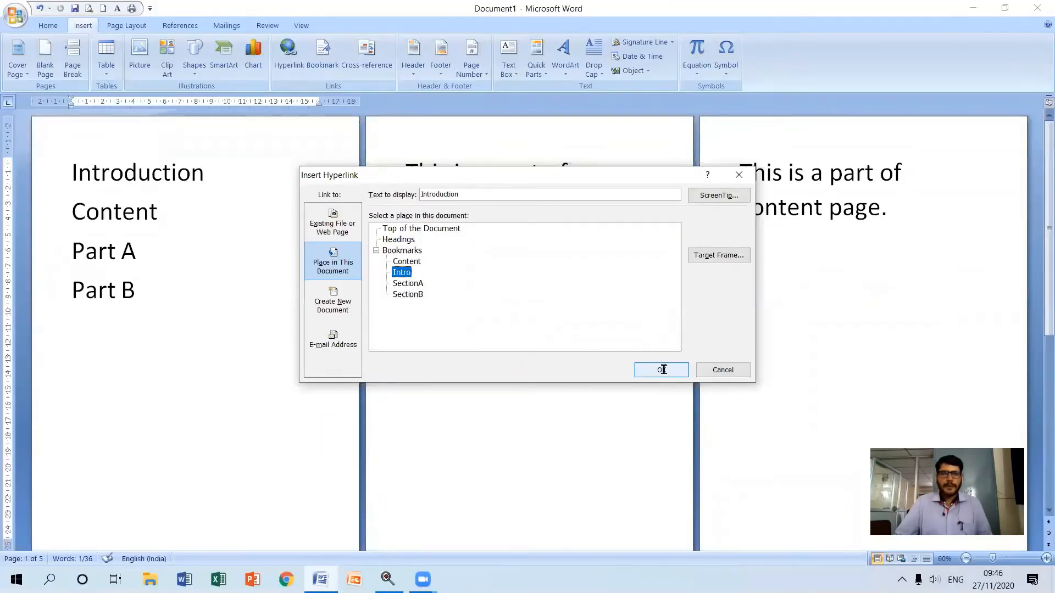
click(663, 370)
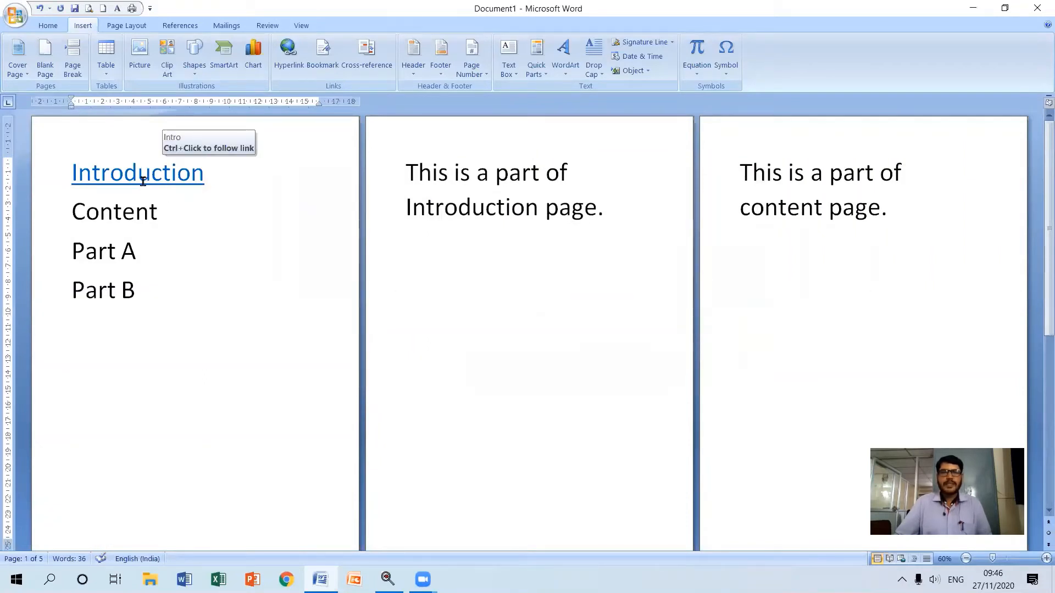
Step: Hyperlink the first-page entry Content to the bookmark Content within this document
click(56, 214)
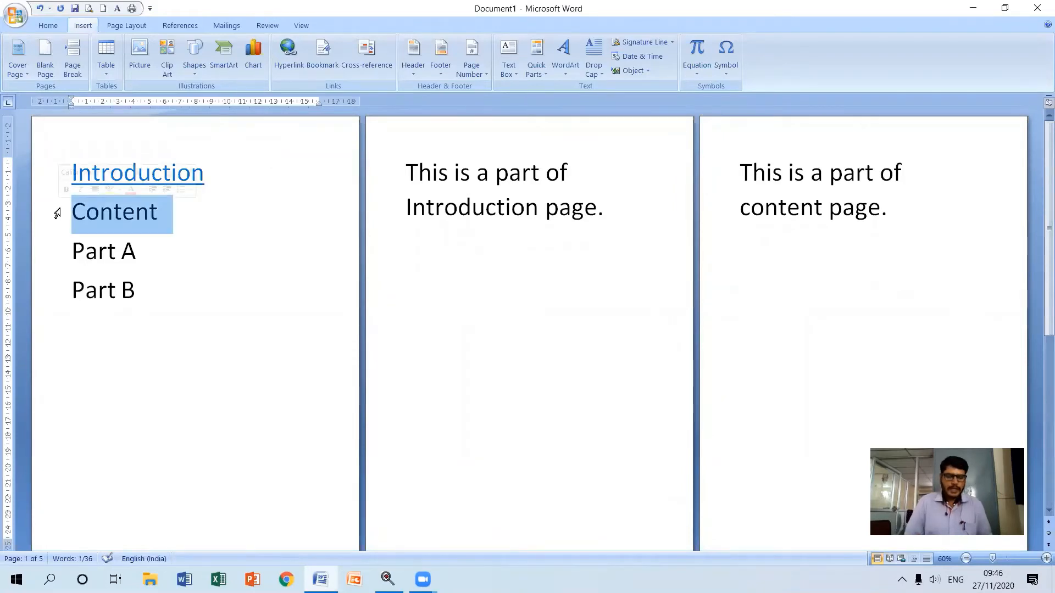
key(ctrl+k)
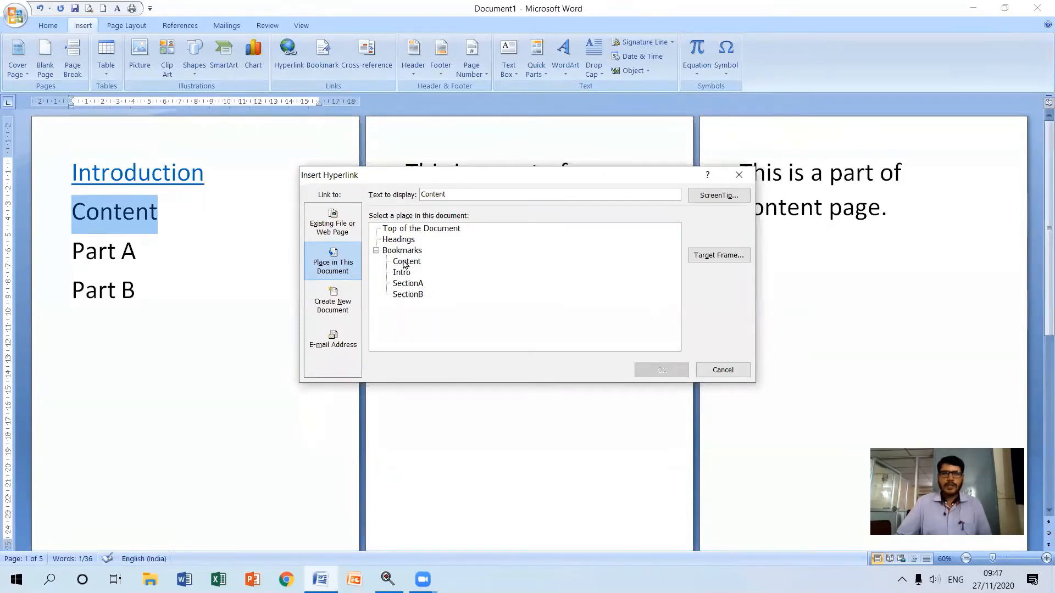
click(406, 262)
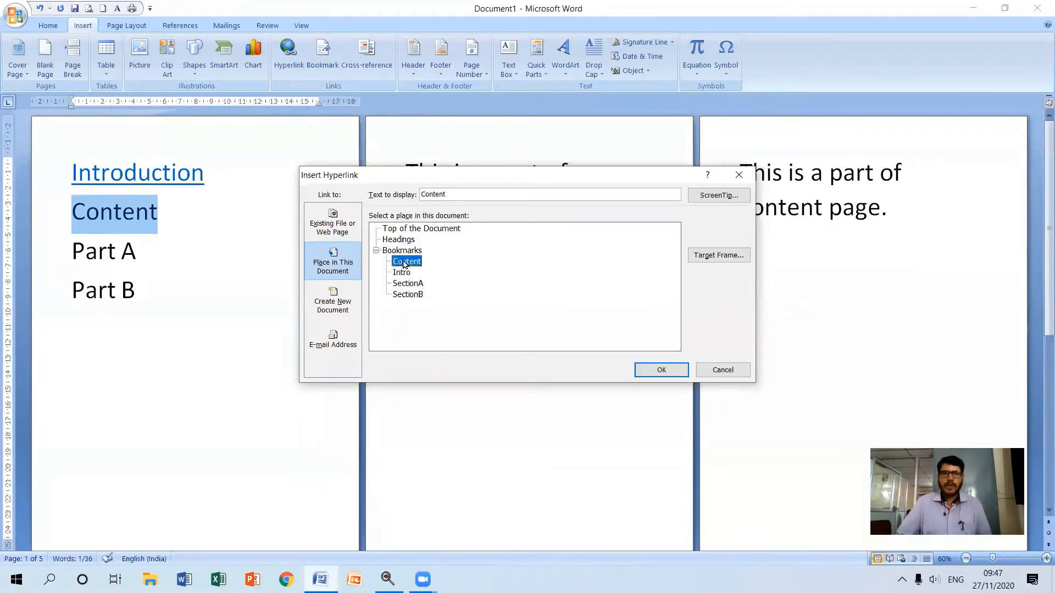
click(662, 372)
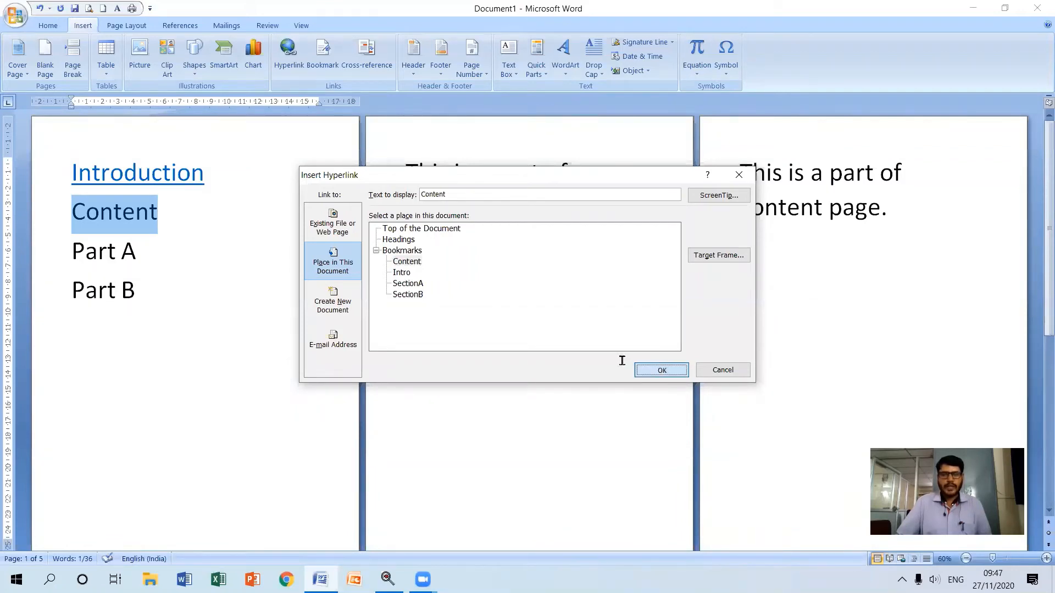
Step: Hyperlink the first-page entry Part A to the bookmark SectionA within this document
click(57, 256)
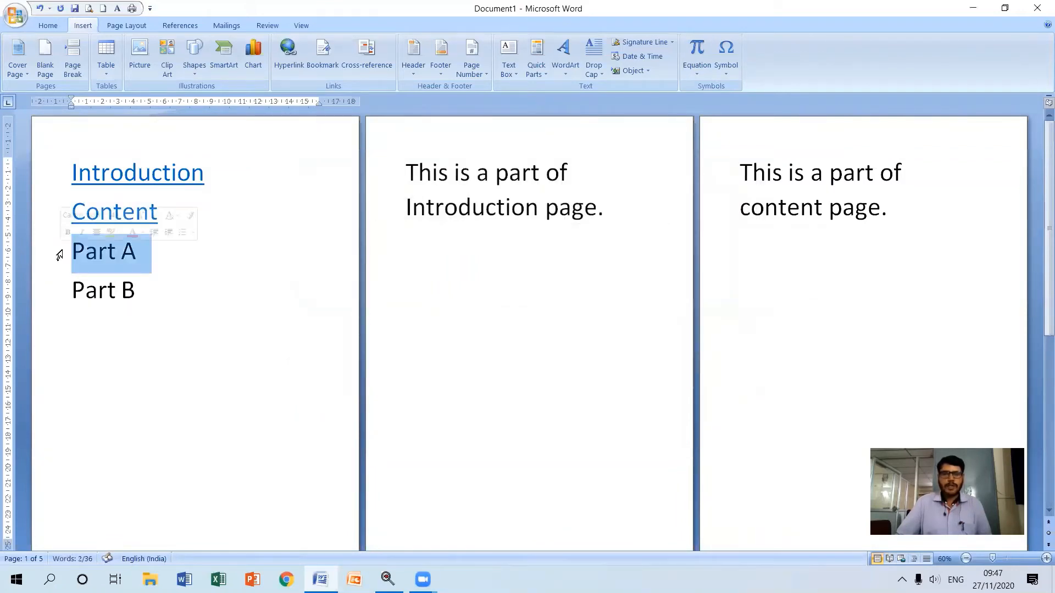
key(ctrl+k)
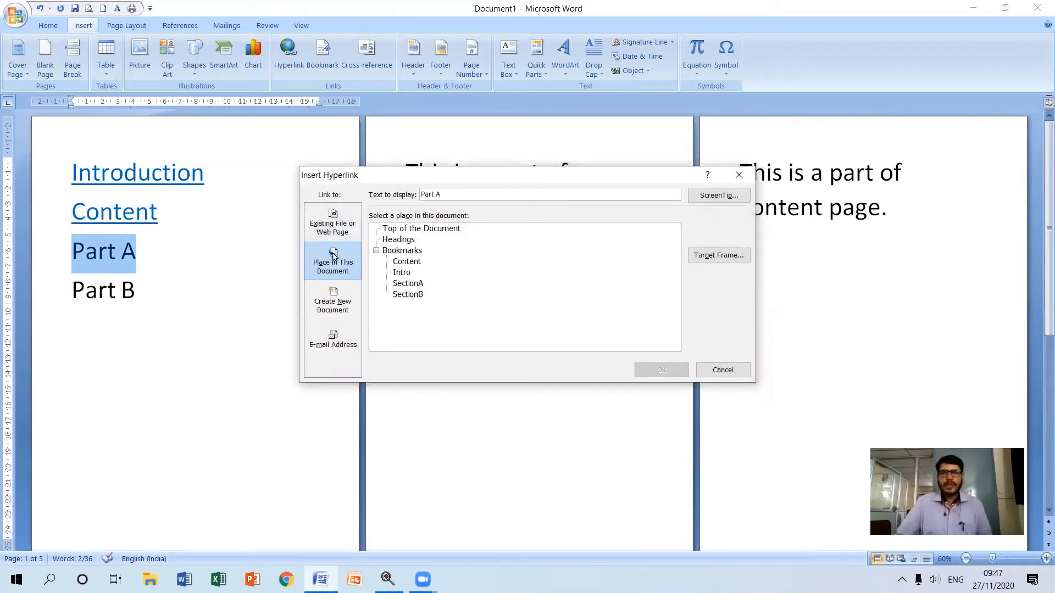
click(408, 284)
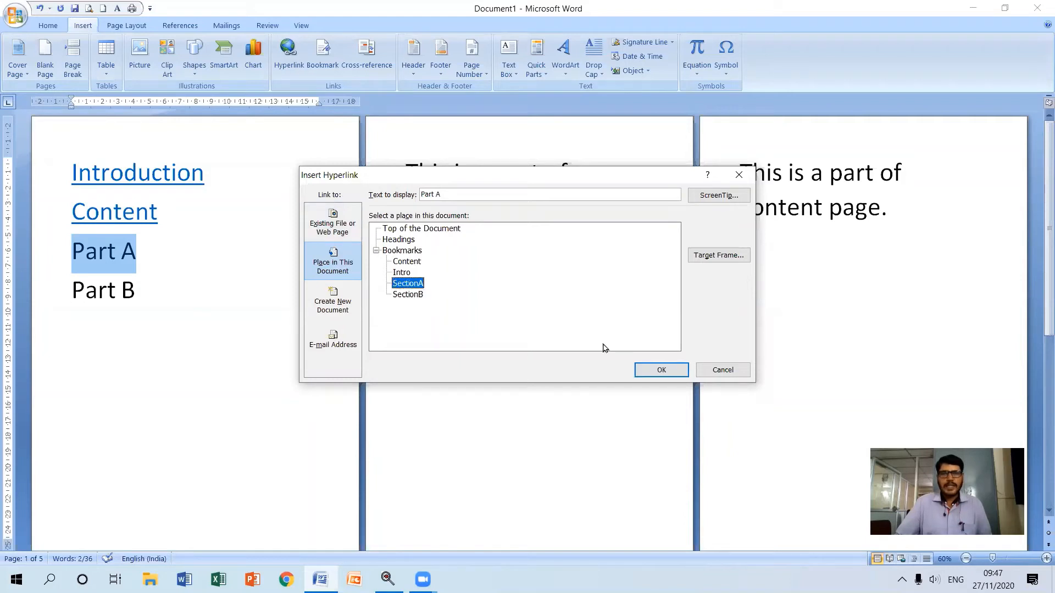
click(662, 371)
Step: Hyperlink the first-page entry Part B, without its paragraph mark, to the bookmark SectionB within this document
click(59, 297)
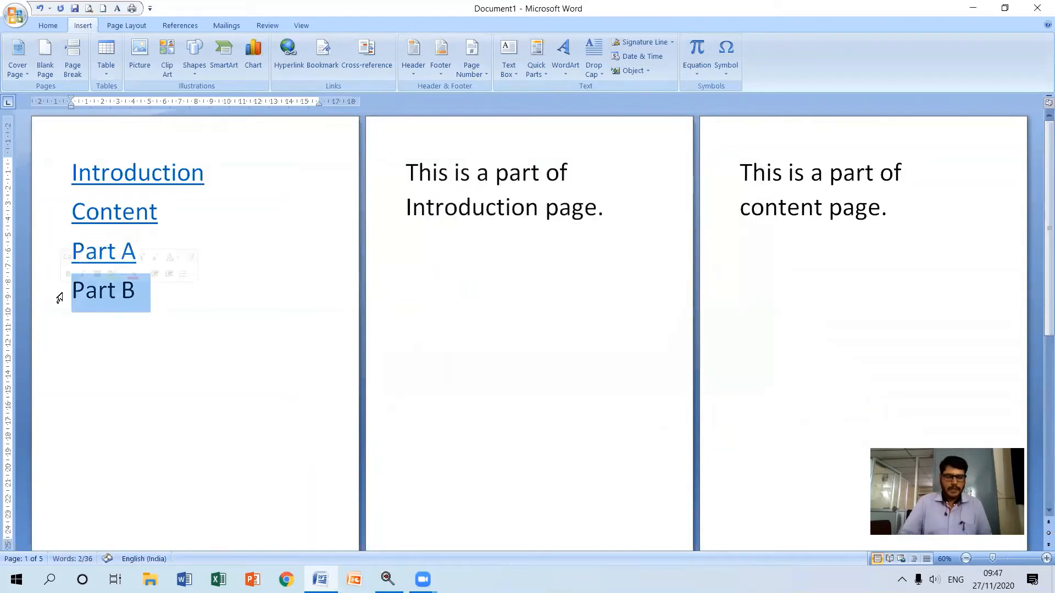
key(shift+Left)
key(ctrl+k)
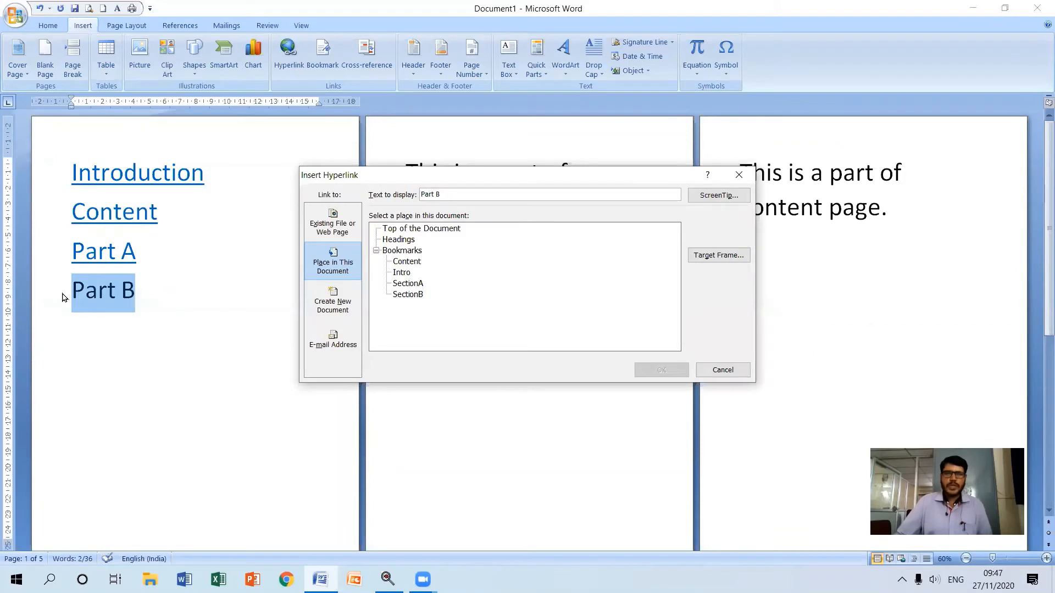
click(408, 295)
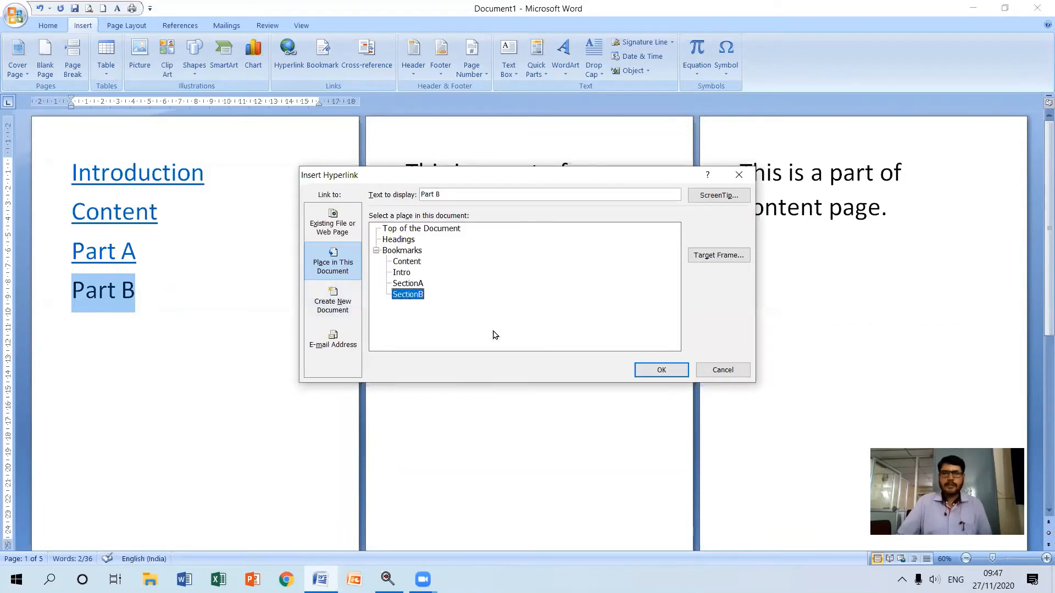
click(648, 374)
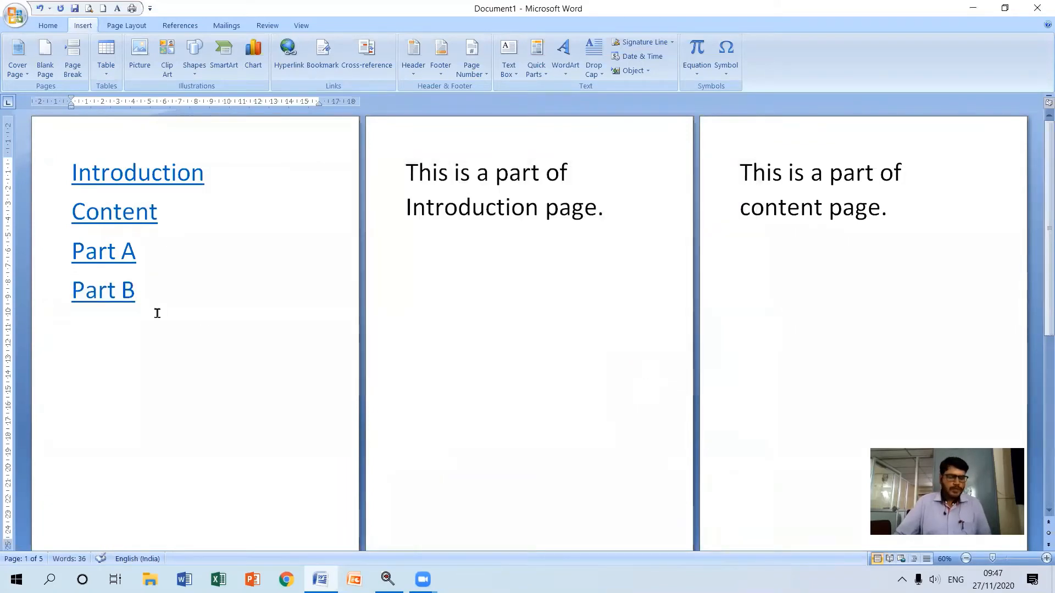
Step: Test the Introduction and Part A links by following each one and returning to the first-page list
ctrl+scroll(174, 341, up, 5)
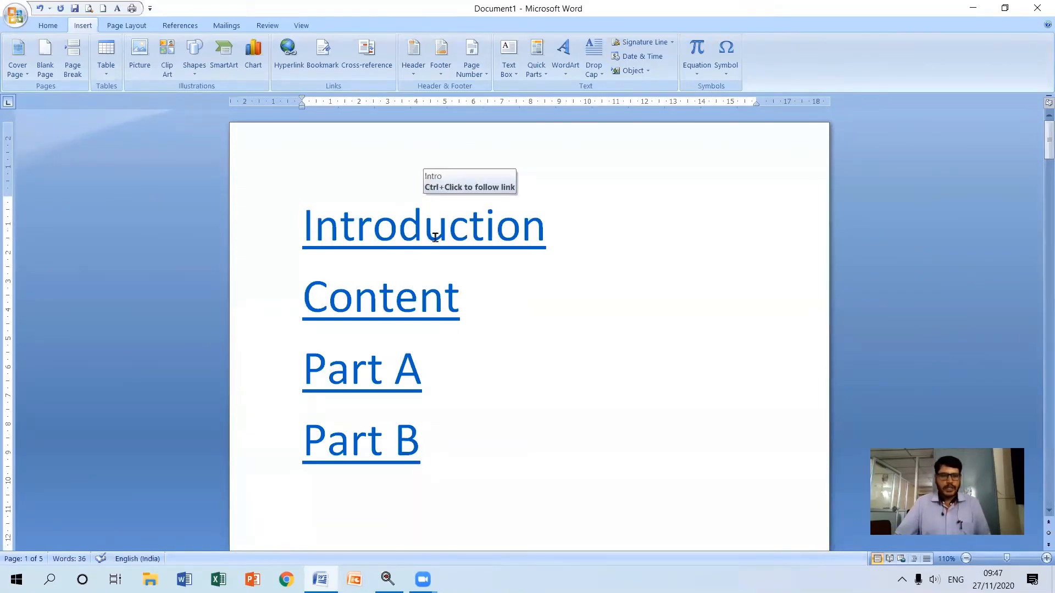
ctrl+click(376, 242)
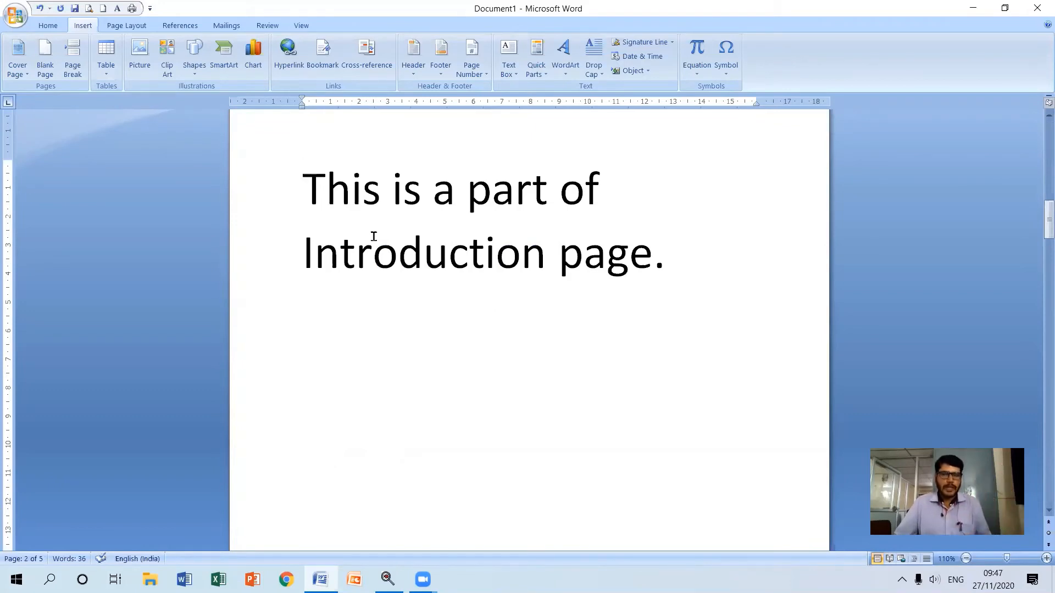
scroll(431, 262, up, 15)
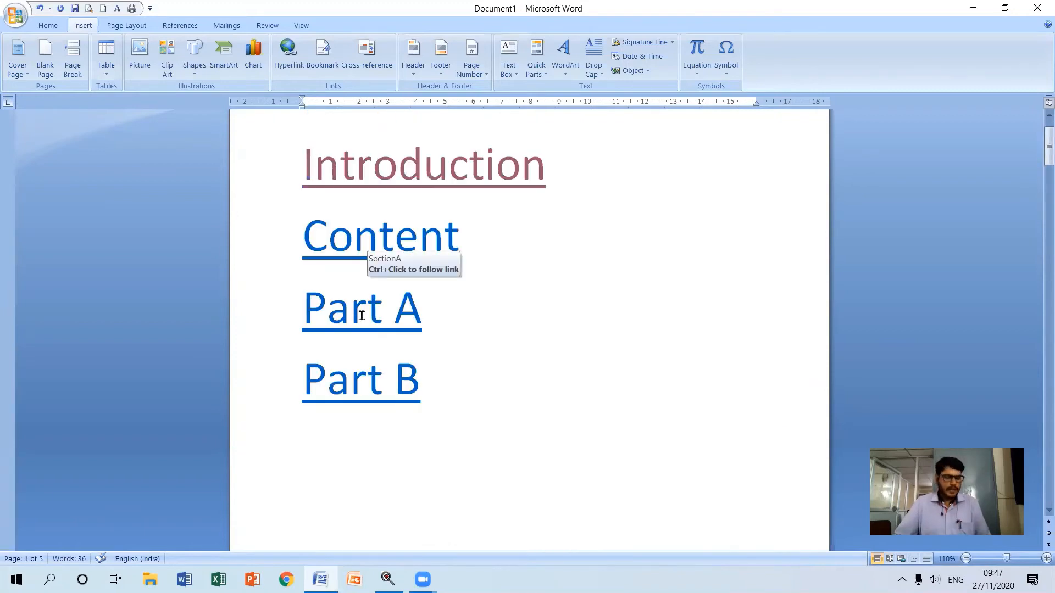
ctrl+click(363, 321)
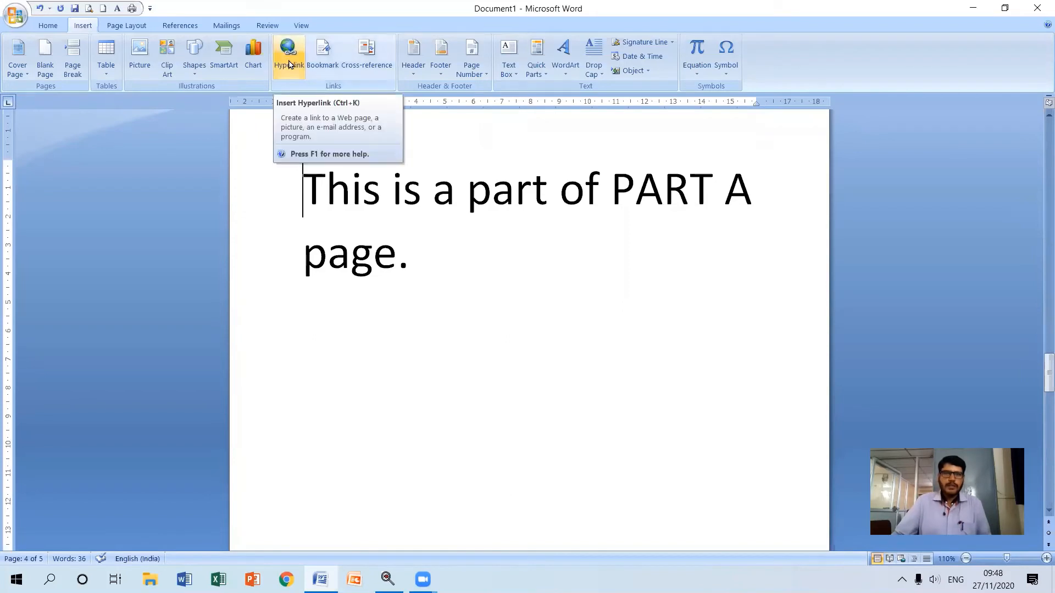
scroll(430, 259, up, 15)
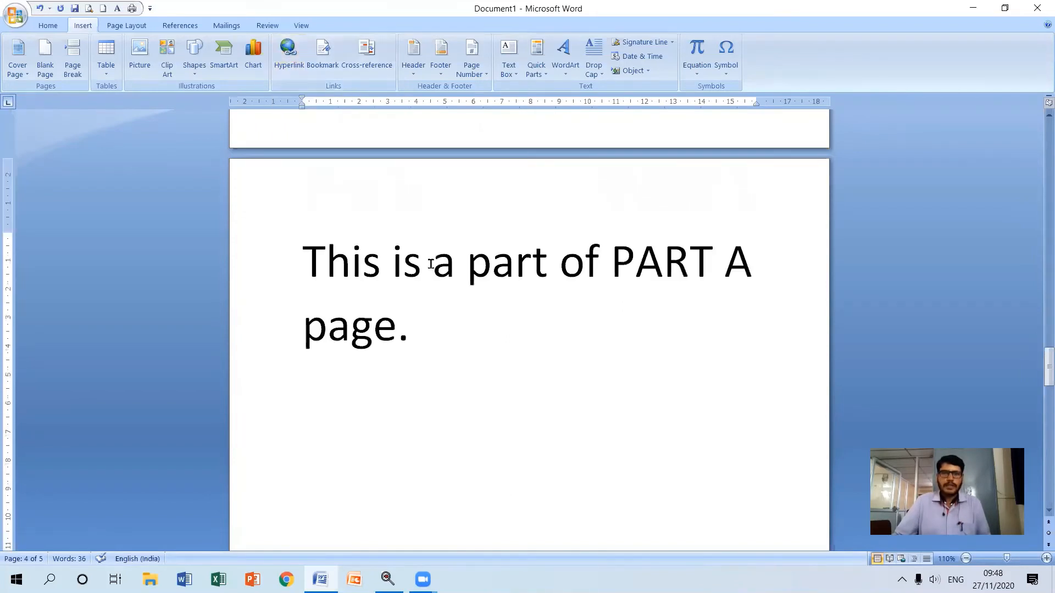
scroll(437, 286, up, 20)
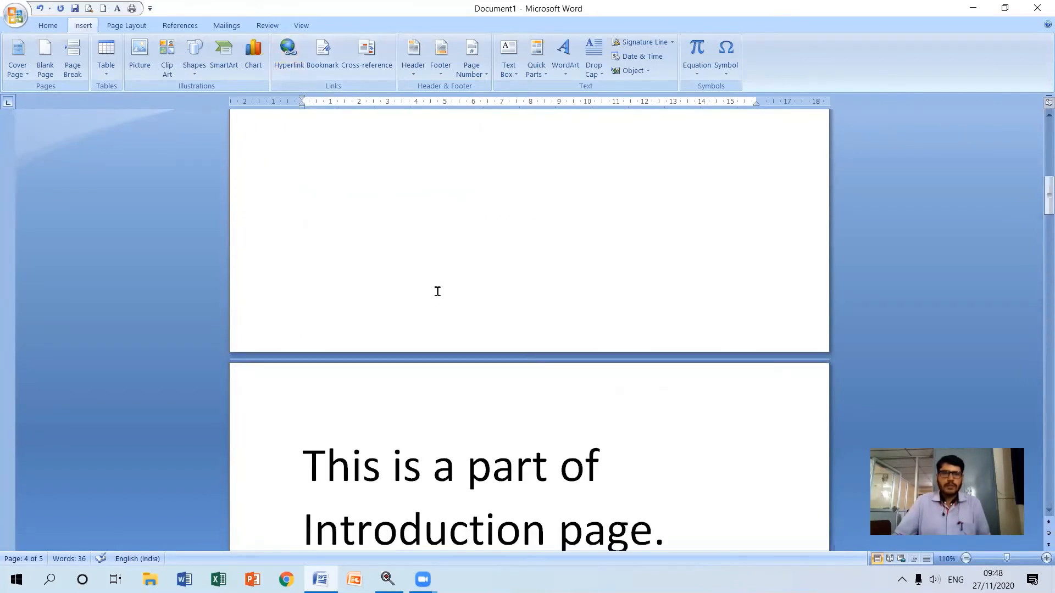
scroll(429, 373, down, 2)
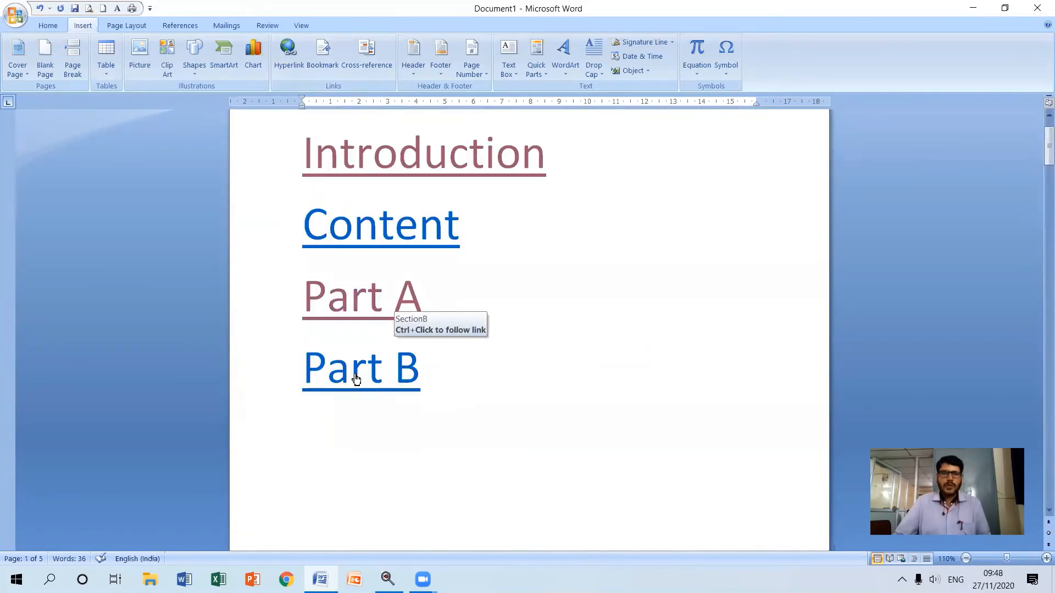
Step: Test the Part B and Content links by following each one and returning to the first-page list
ctrl+click(356, 379)
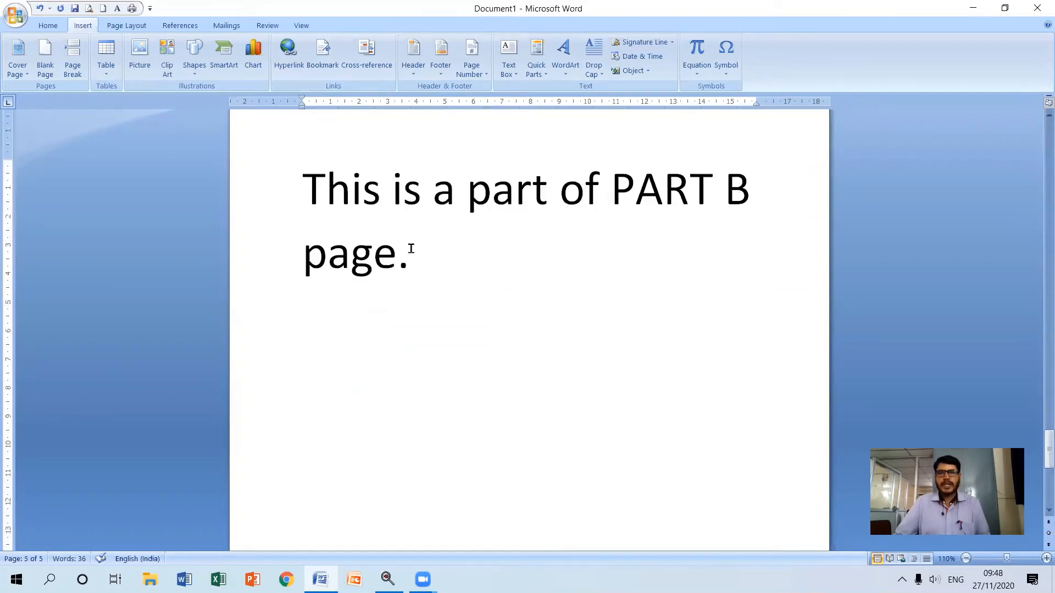
scroll(411, 249, up, 20)
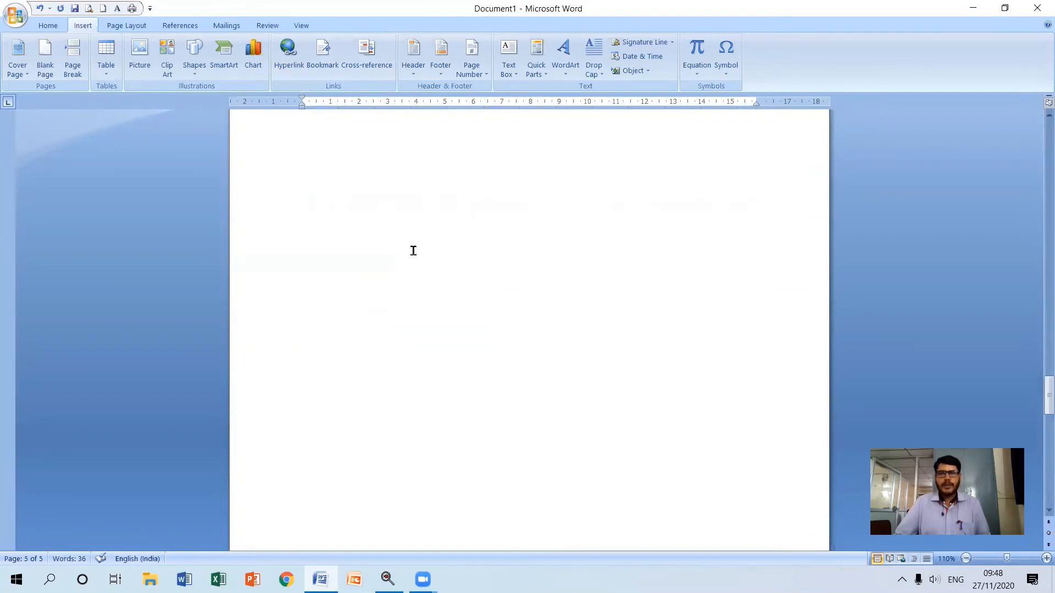
scroll(414, 251, up, 20)
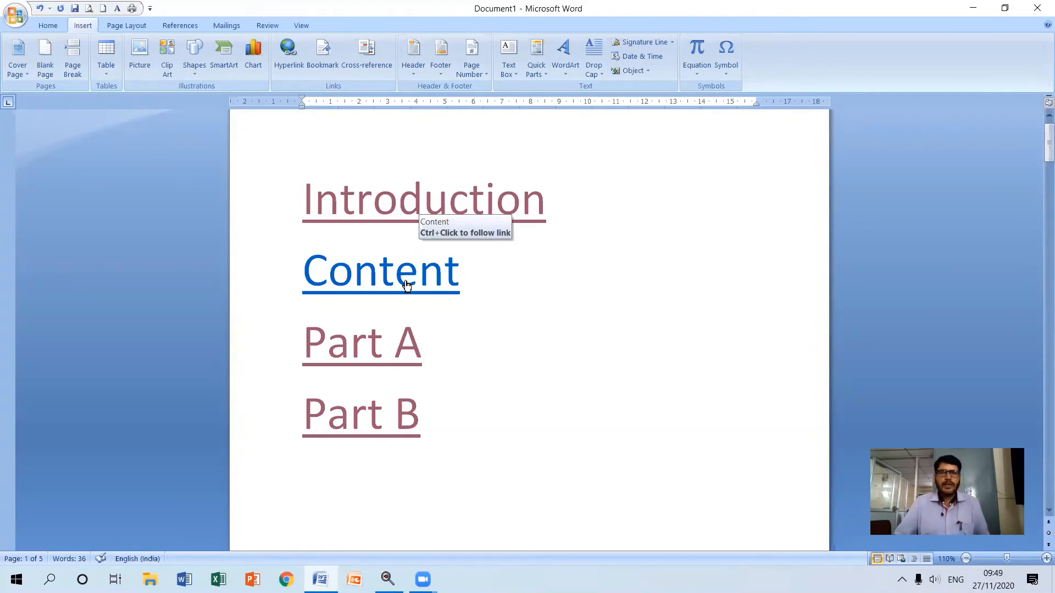
ctrl+click(406, 281)
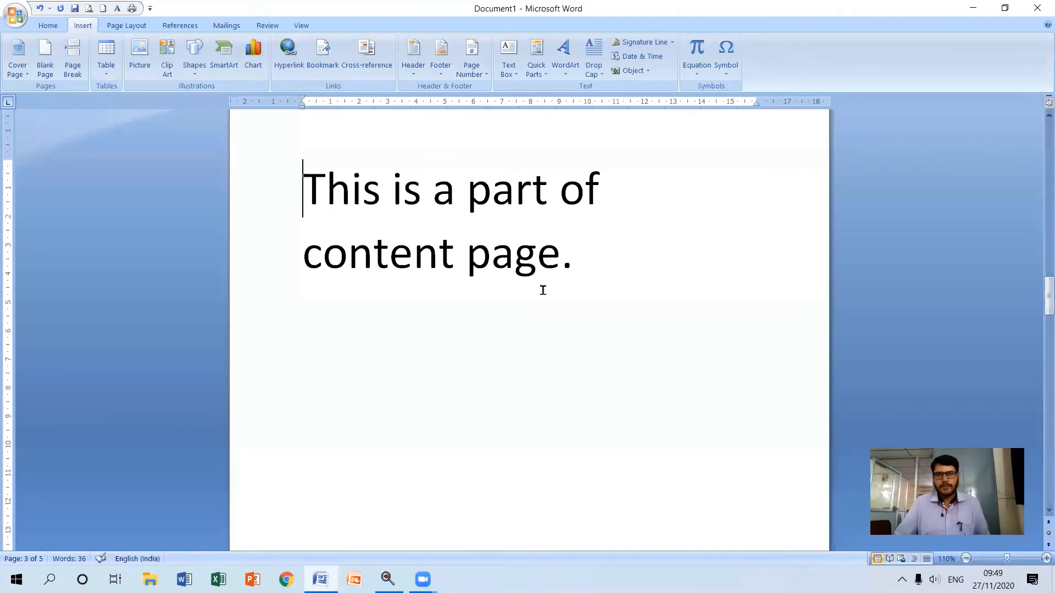
scroll(456, 266, up, 10)
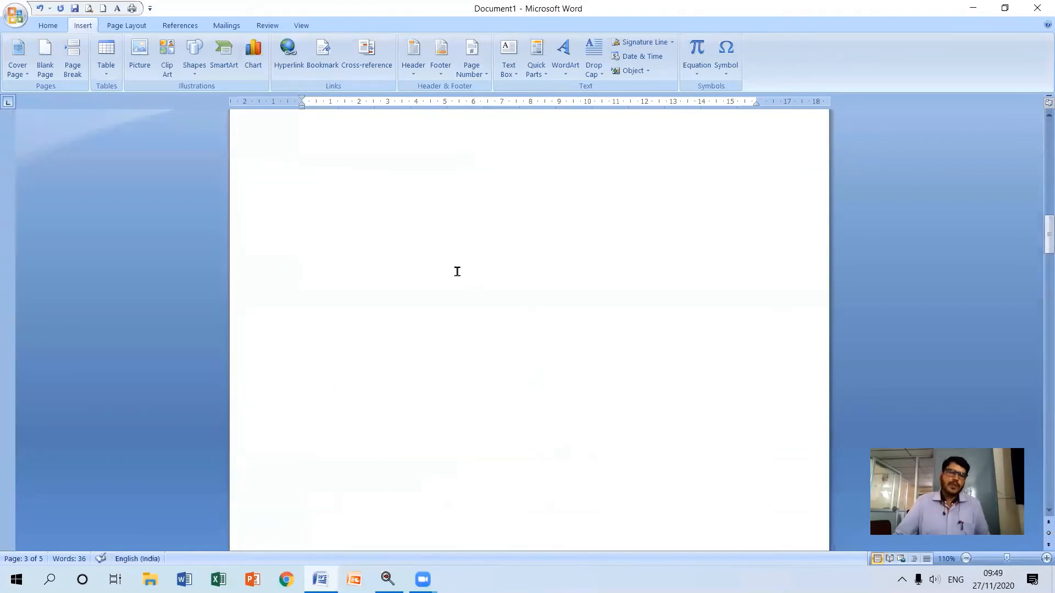
scroll(457, 271, down, 3)
scroll(457, 272, up, 10)
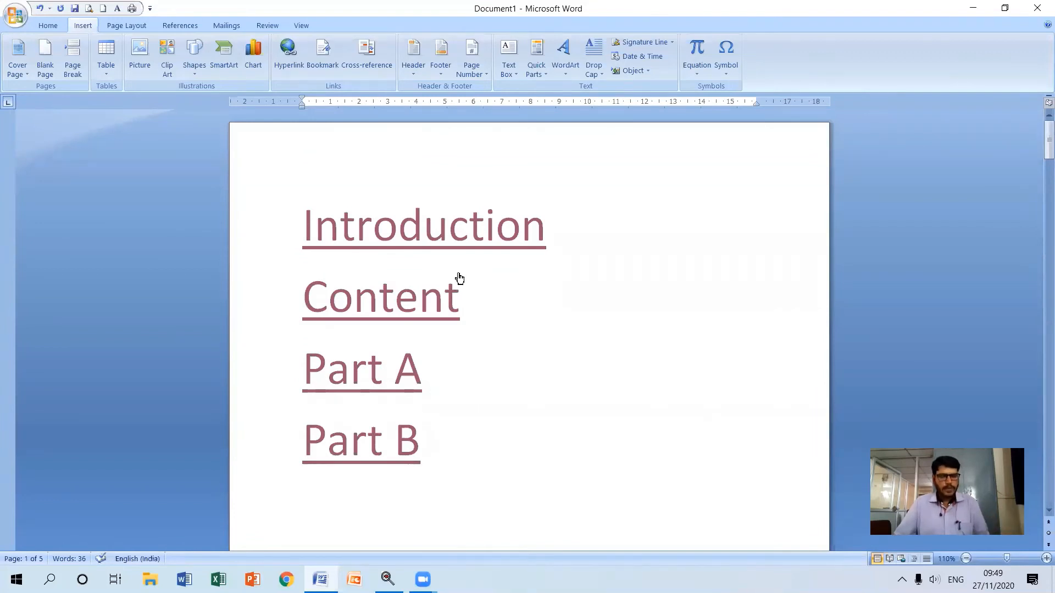
Step: Delete the document's entire content, including the linked list and all section pages
key(ctrl+a)
key(Delete)
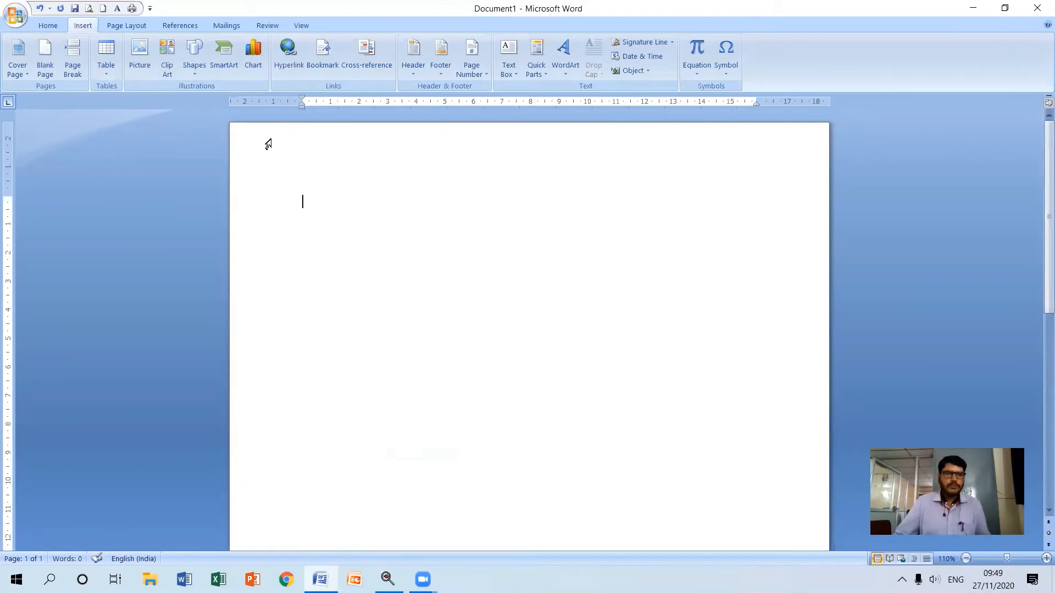
click(62, 27)
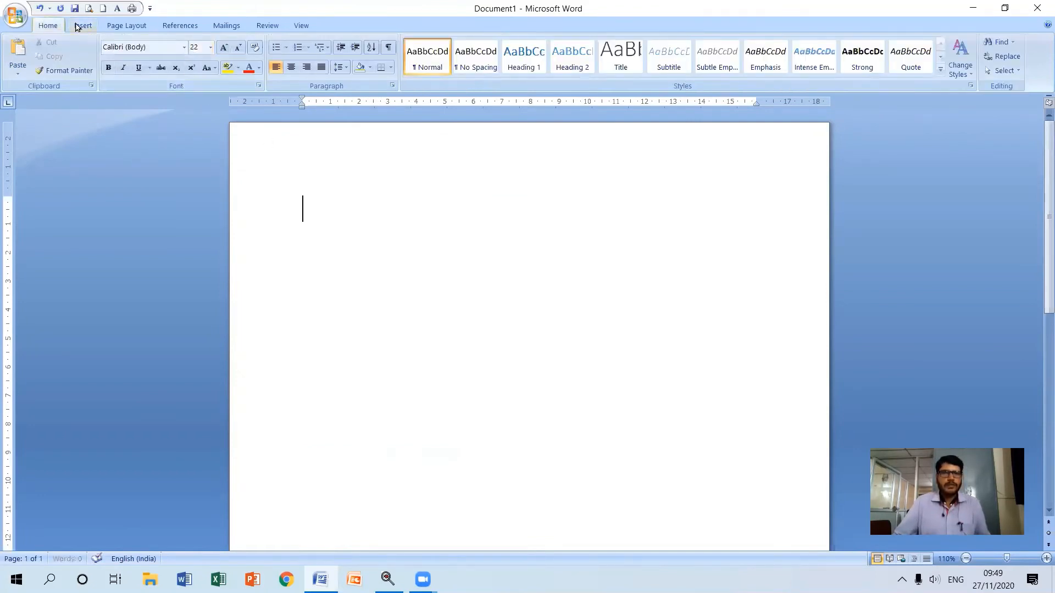
click(82, 26)
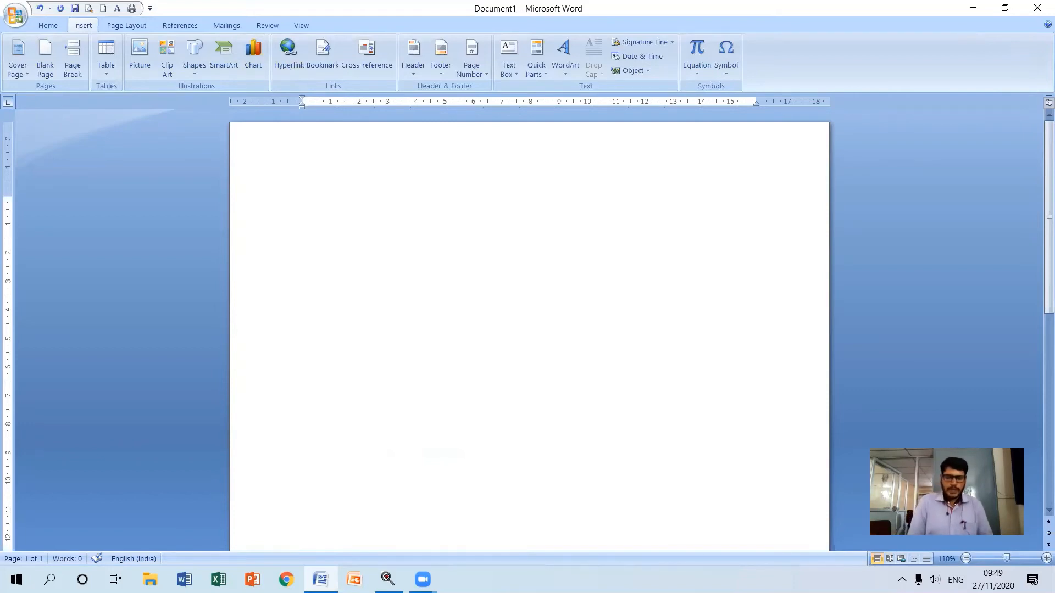
Step: Enter the text Open Notepad on the first line of the empty document
text(Open Te)
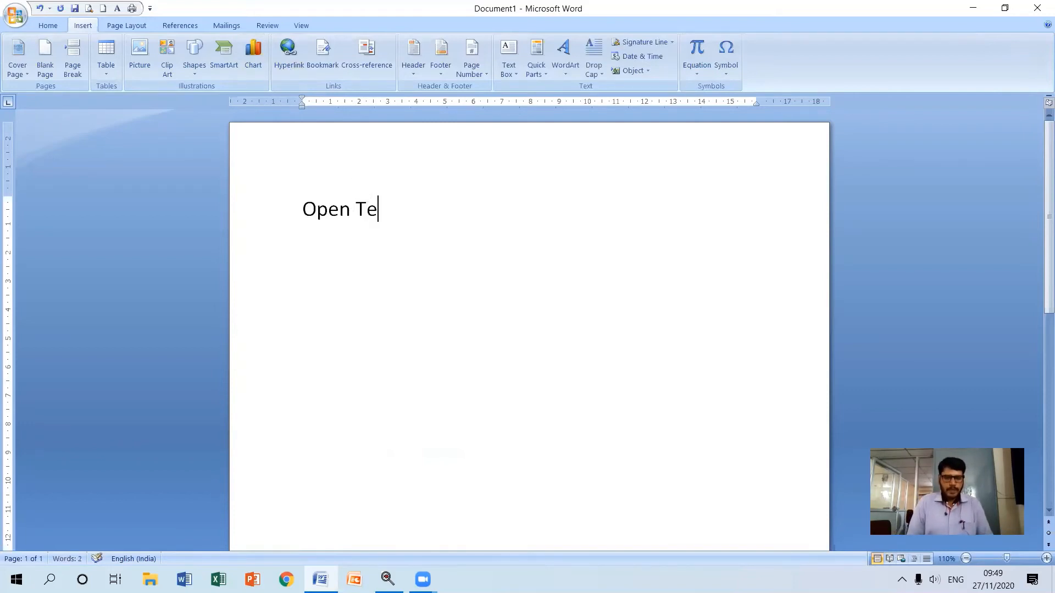
key(BackSpace)
key(BackSpace)
text(Nop)
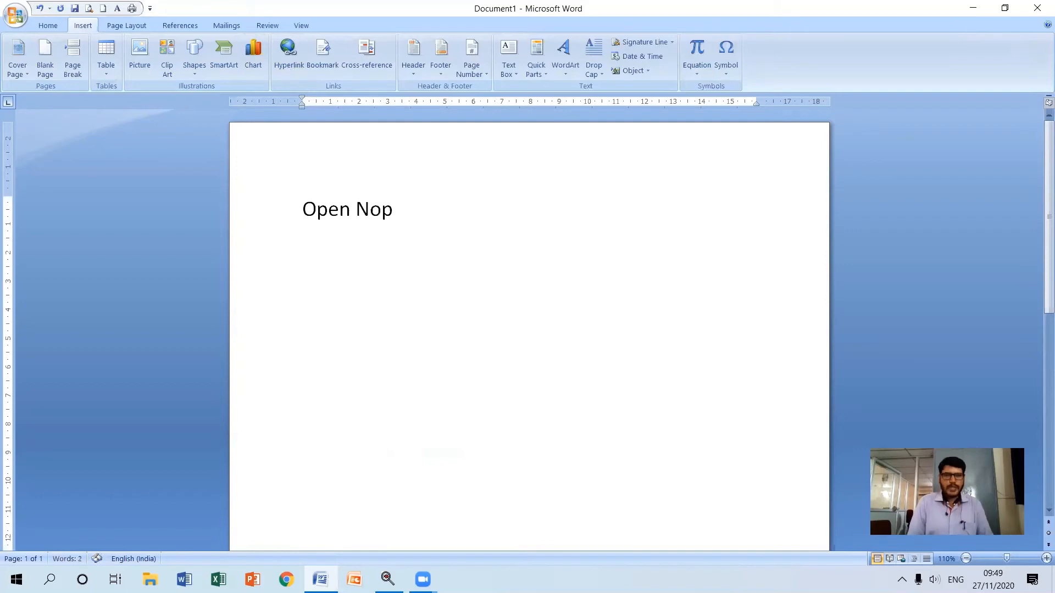
text(t)
key(BackSpace)
key(BackSpace)
text(tepad)
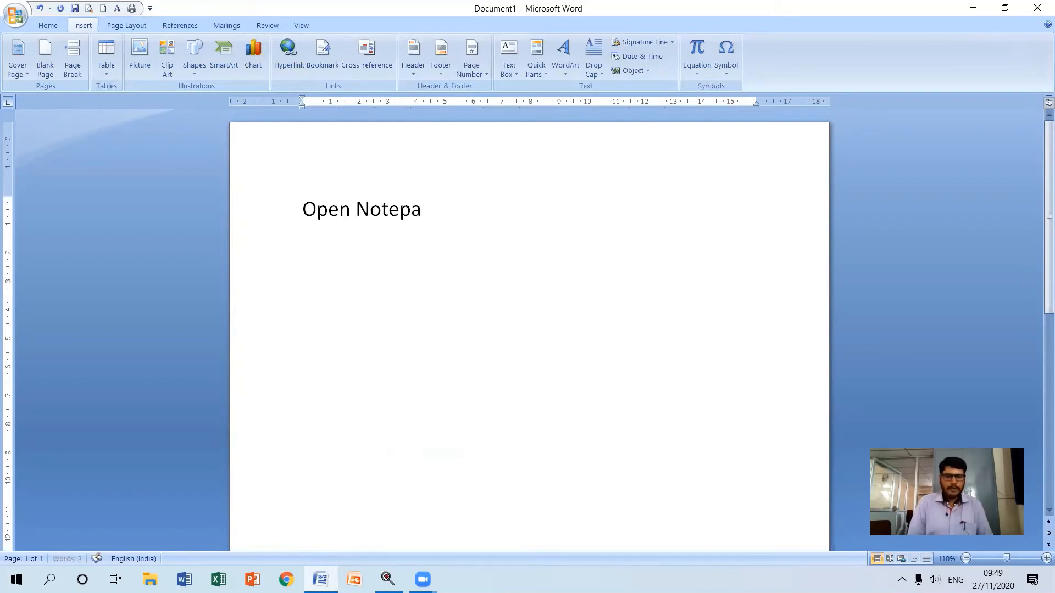
Step: Hyperlink the Open Notepad text to a new document named New Doc, set for editing now, and close that new document
click(281, 216)
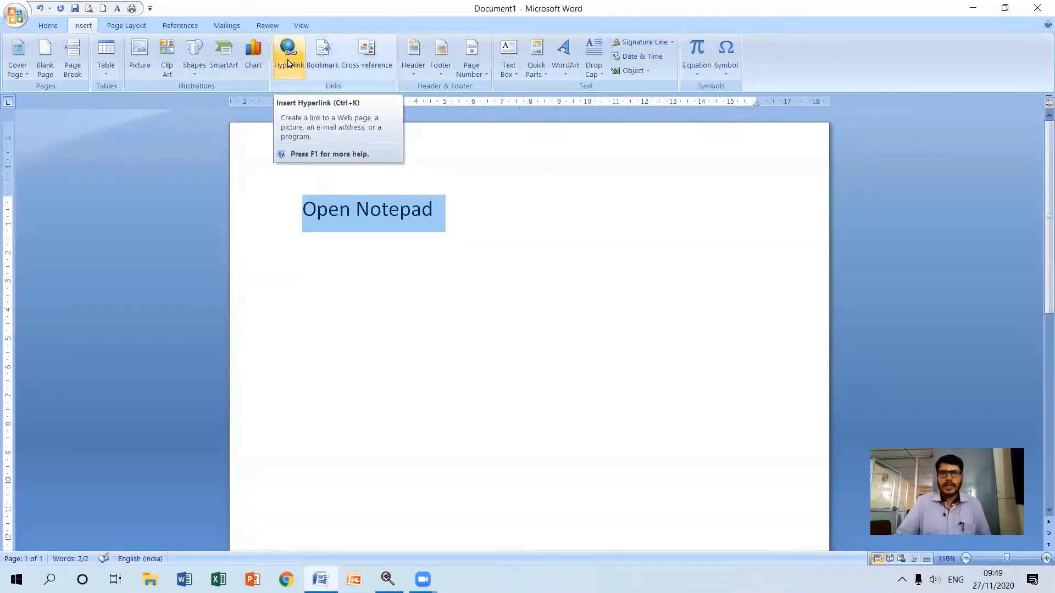
click(288, 63)
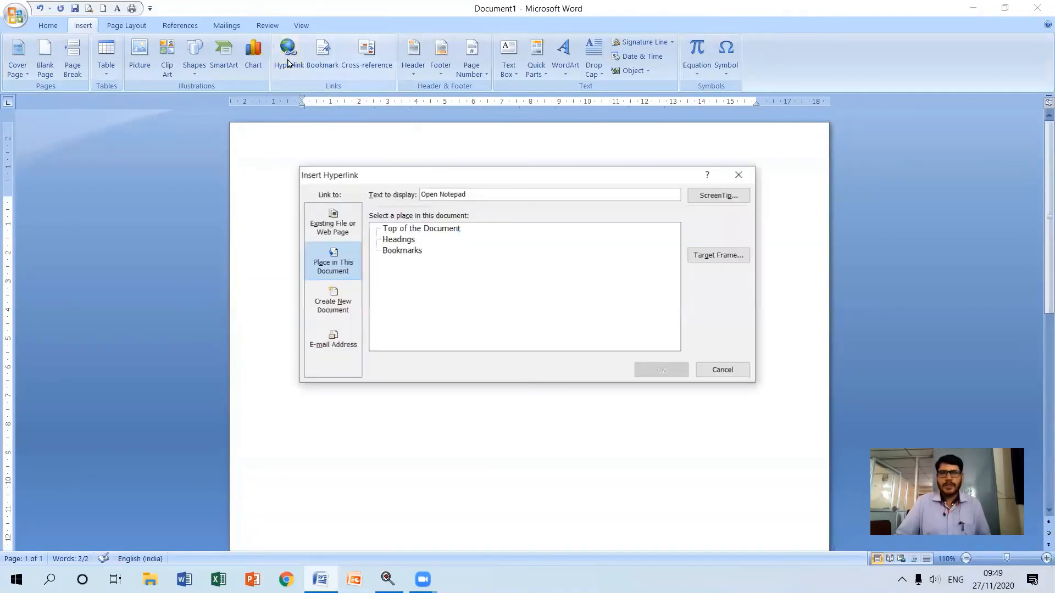
click(335, 304)
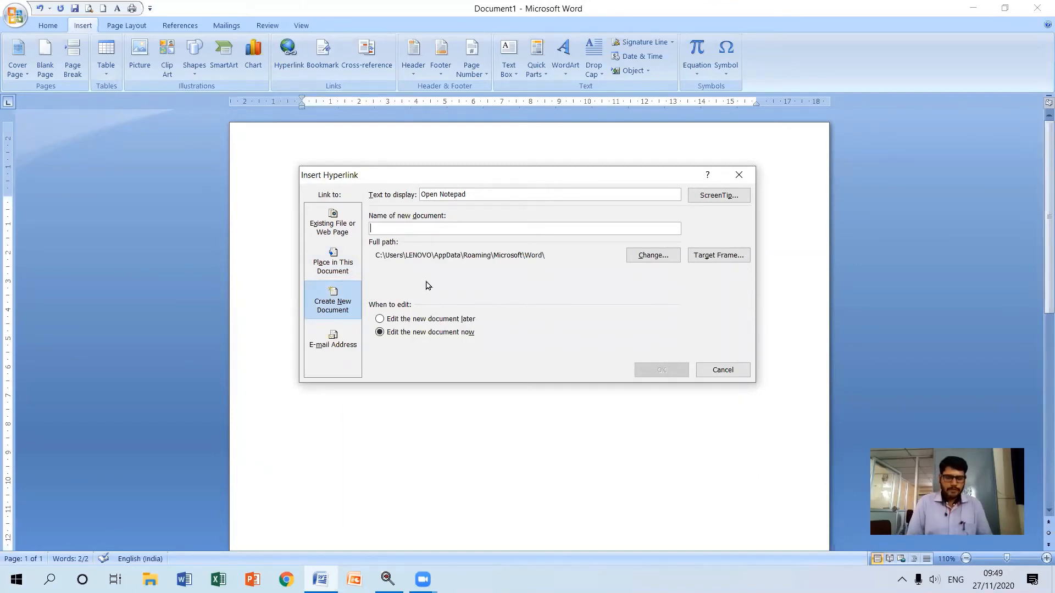
text(New D)
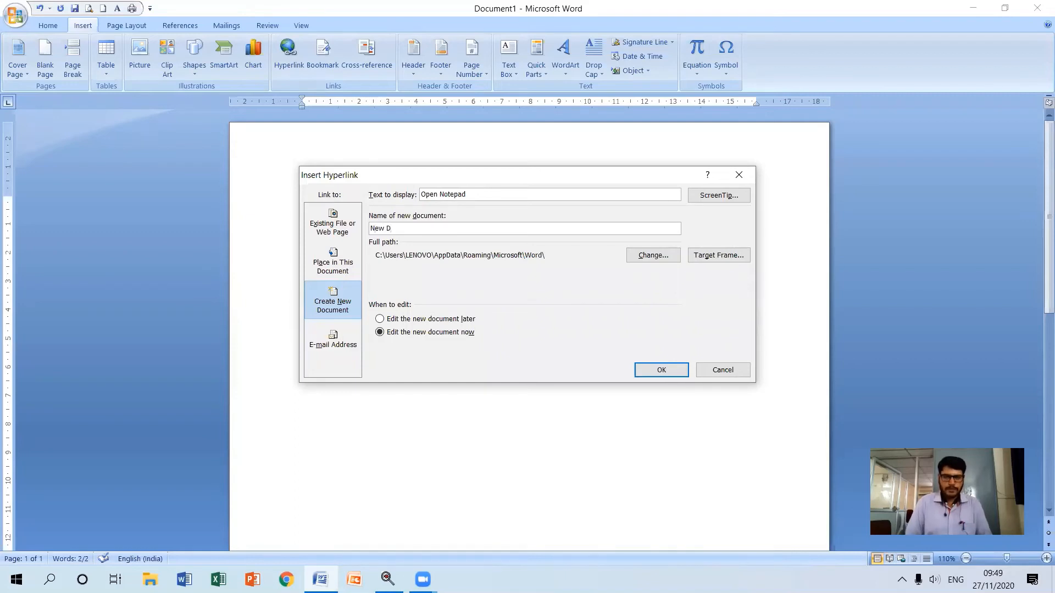
text(oc)
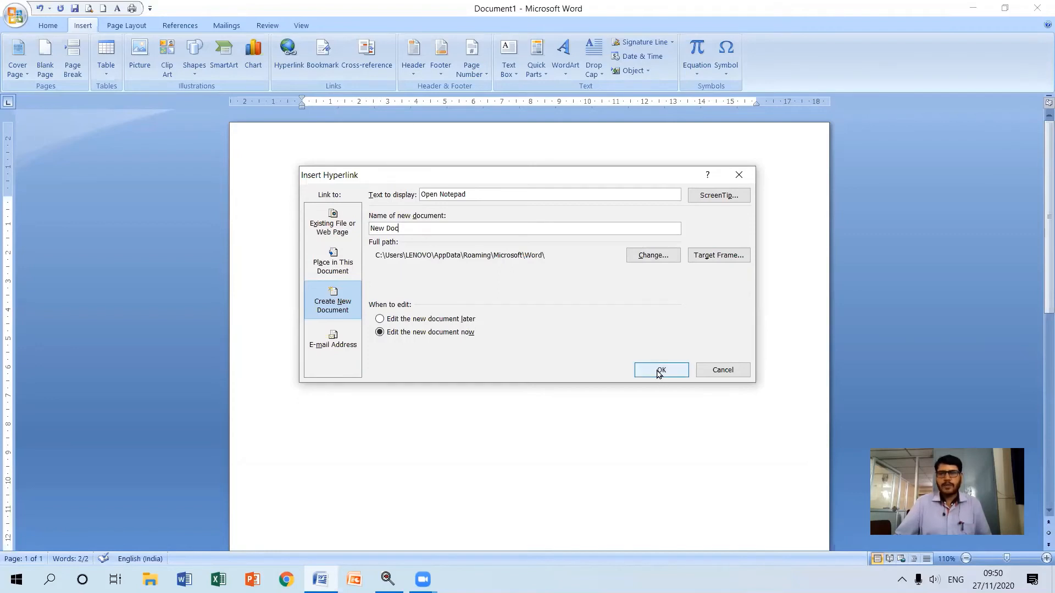
click(659, 372)
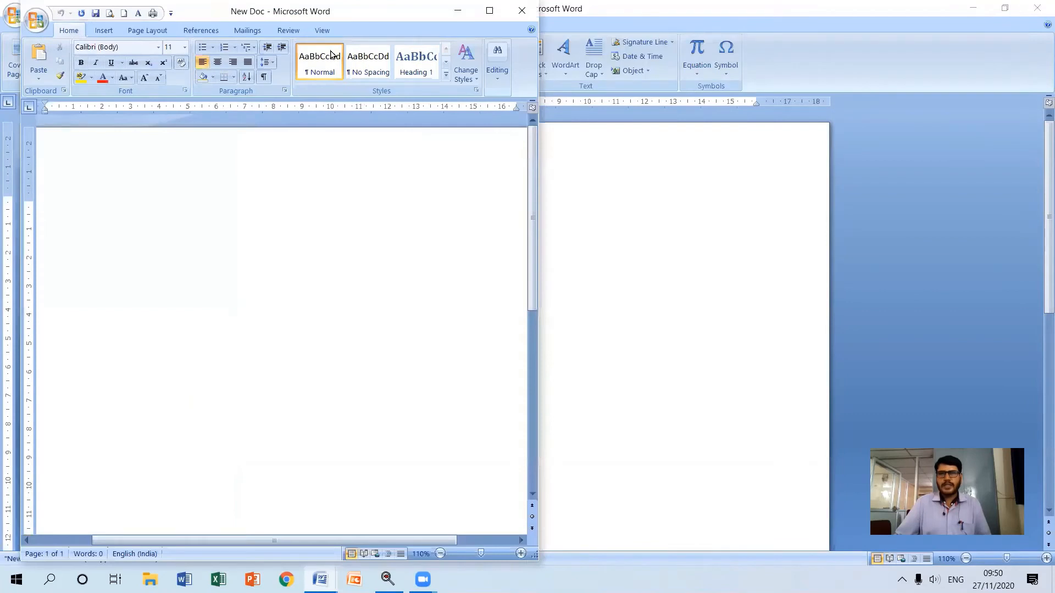
drag(275, 11, 575, 253)
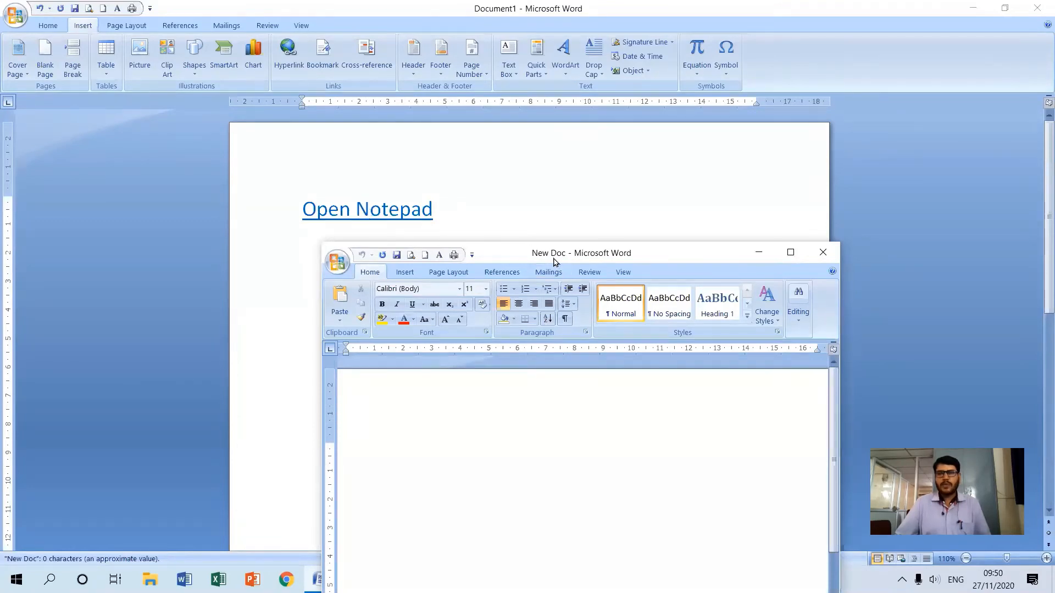
click(823, 253)
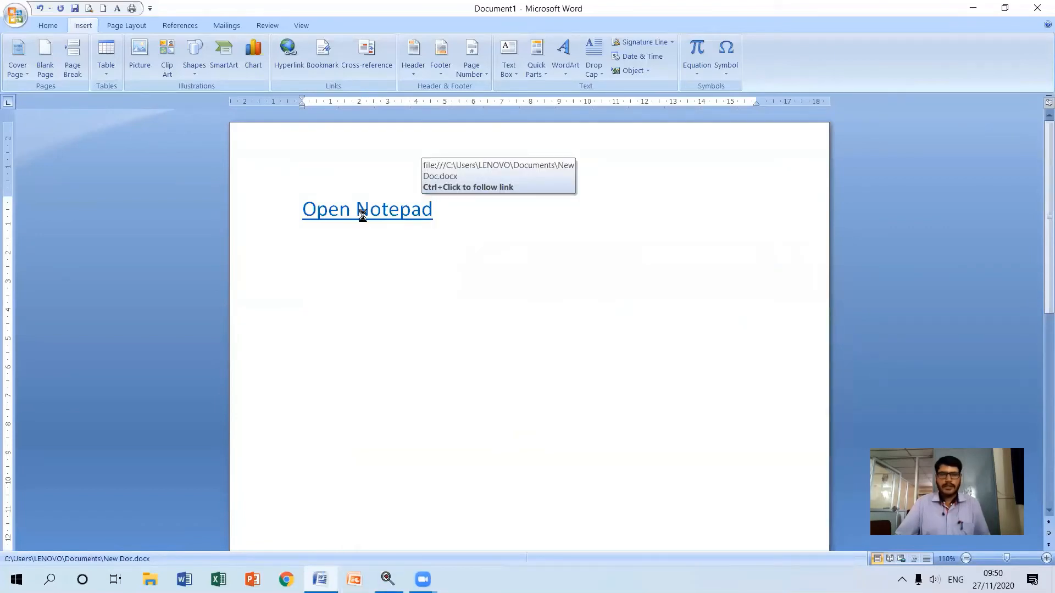
Step: Test the Open Notepad link by following it past the security notice, and close the New Doc document
ctrl+click(362, 219)
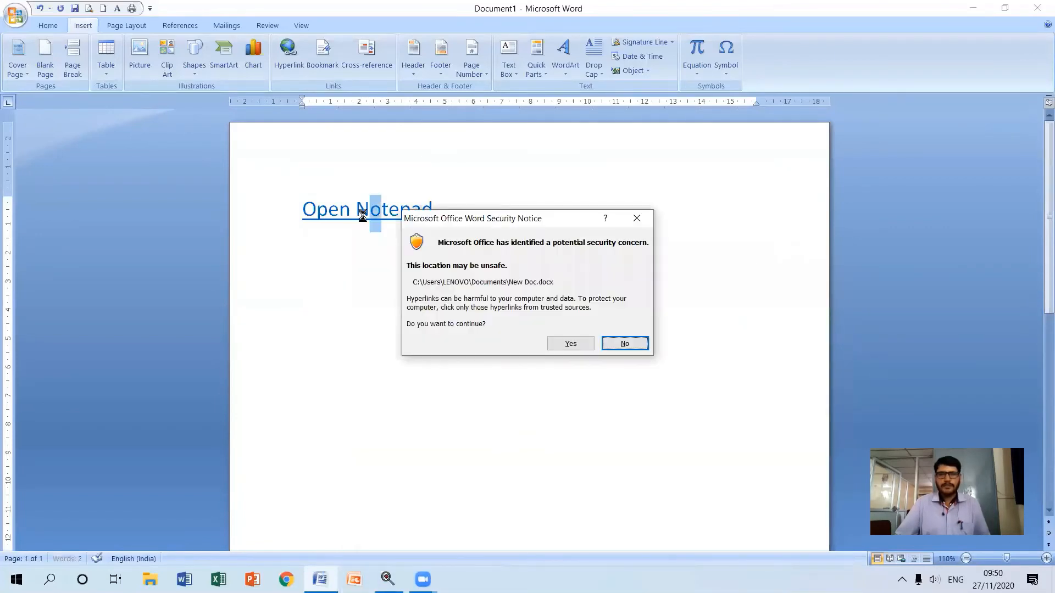
click(570, 344)
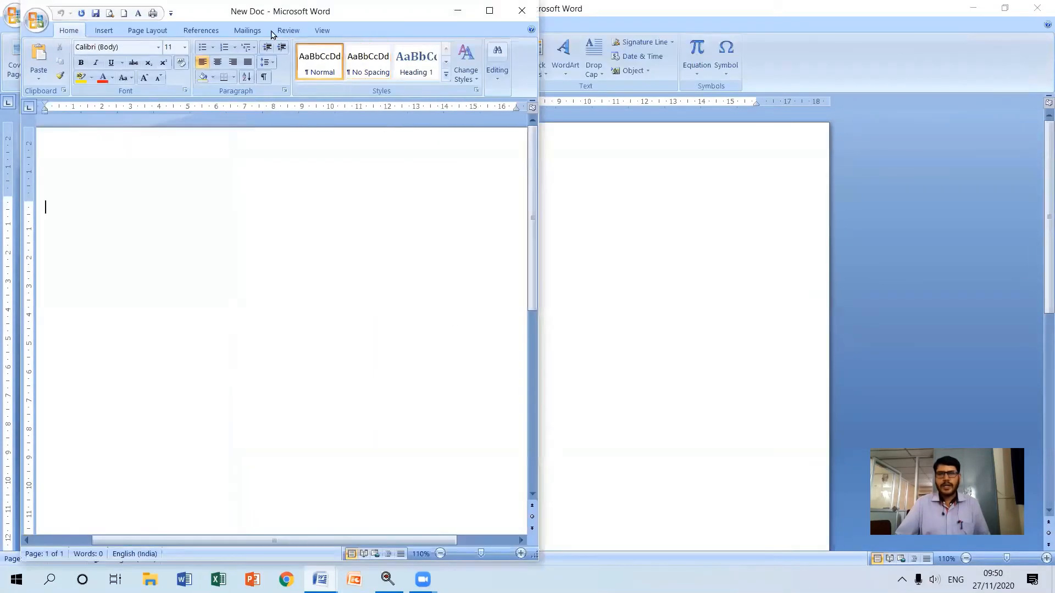
drag(294, 11, 443, 259)
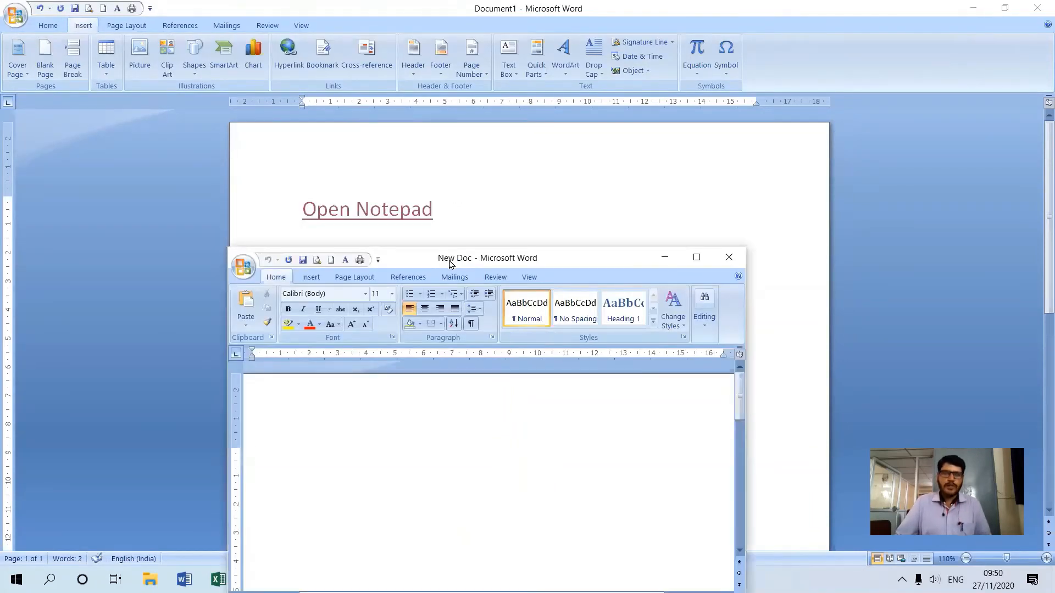
click(729, 262)
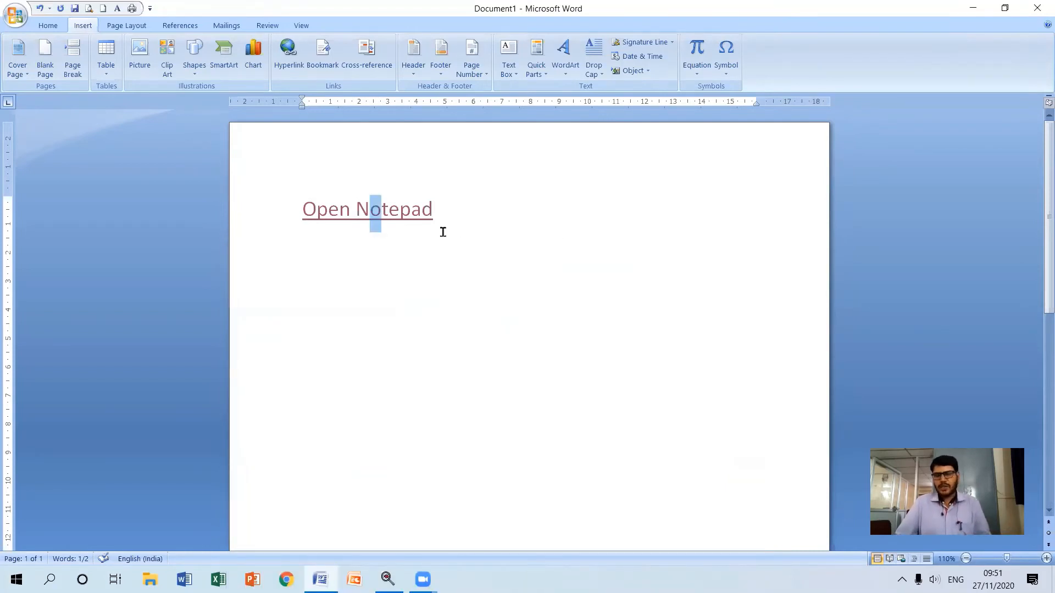
Step: Delete the document's entire content, including the Open Notepad link
click(371, 283)
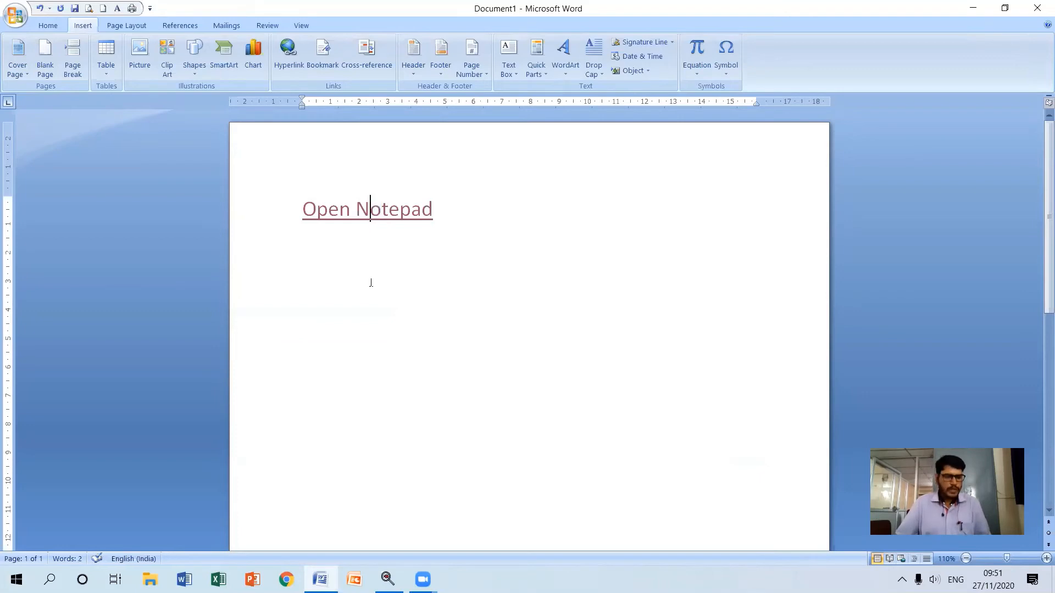
key(ctrl+a)
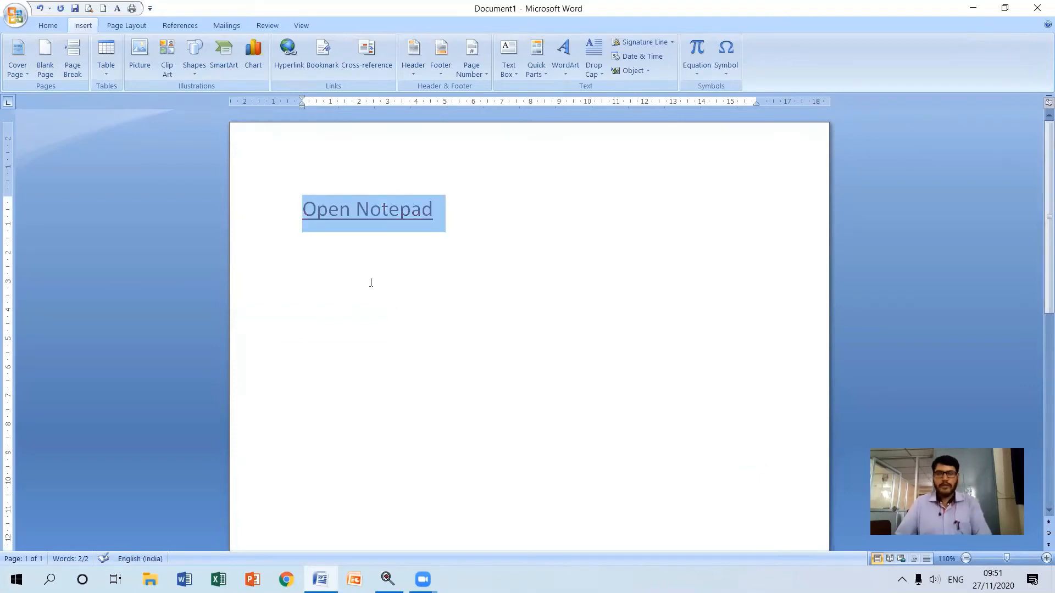
key(Delete)
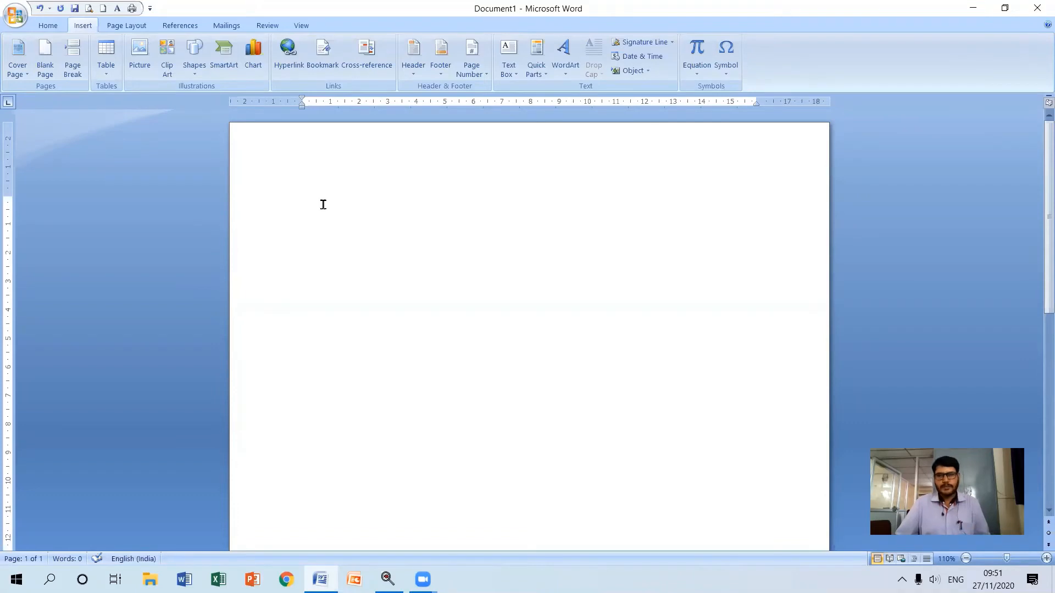
click(359, 66)
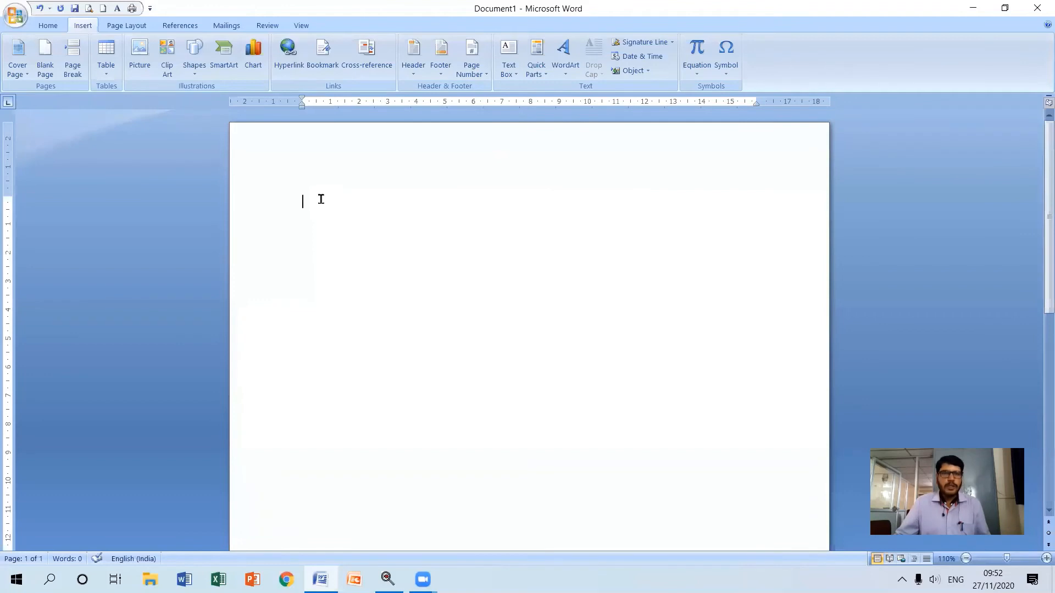
Step: Increase the font size to 16 and insert a table with four columns and four rows
click(48, 28)
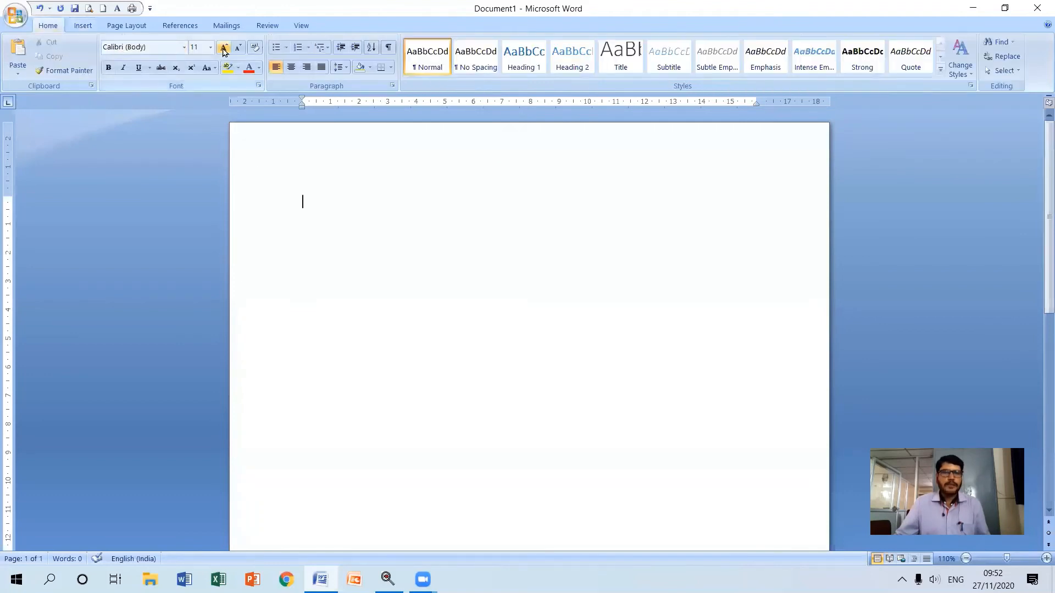
click(223, 48)
click(83, 25)
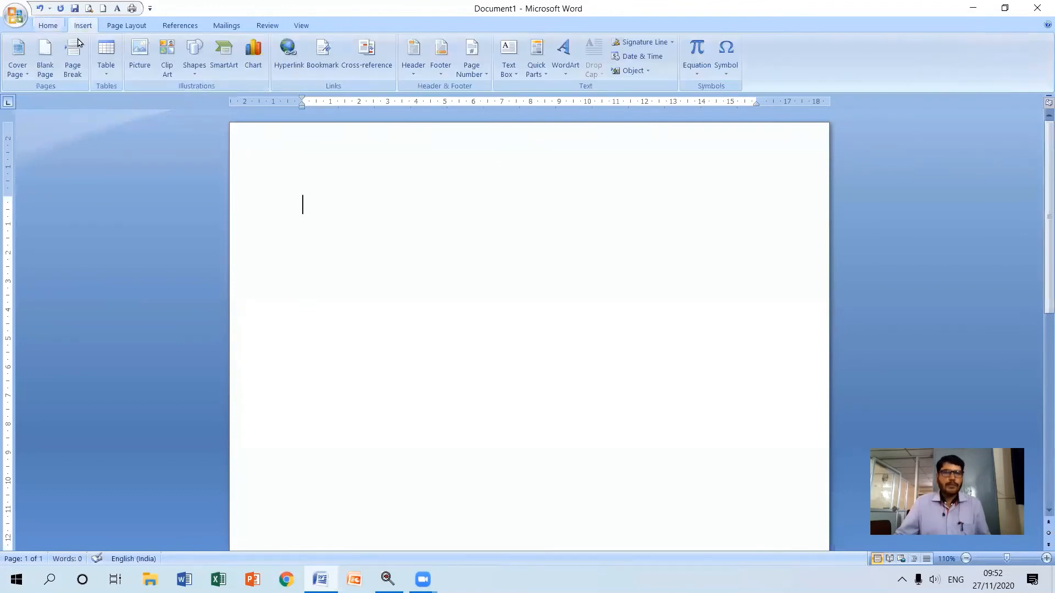
click(108, 77)
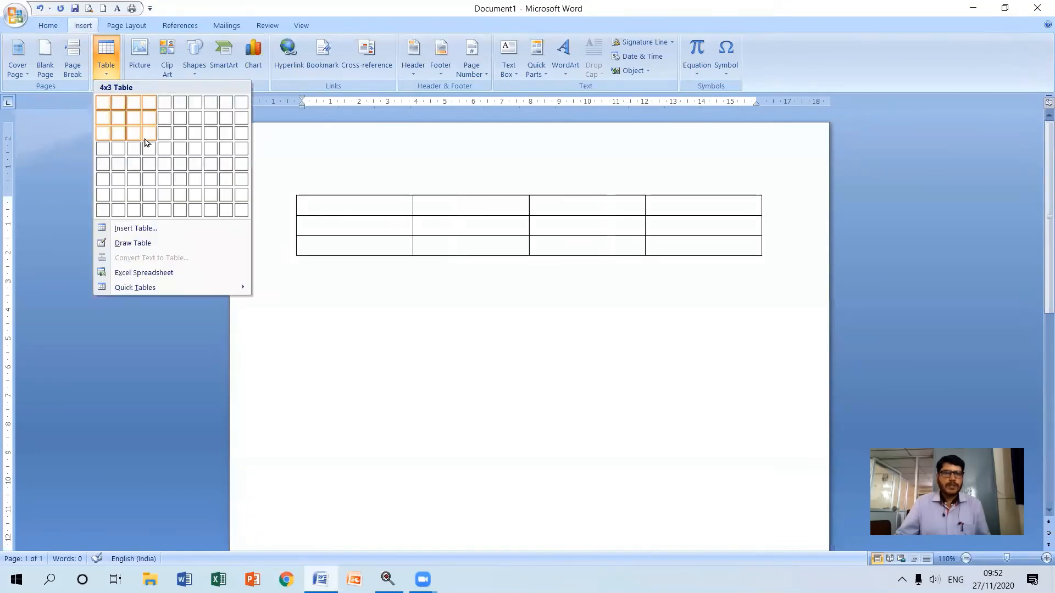
click(152, 149)
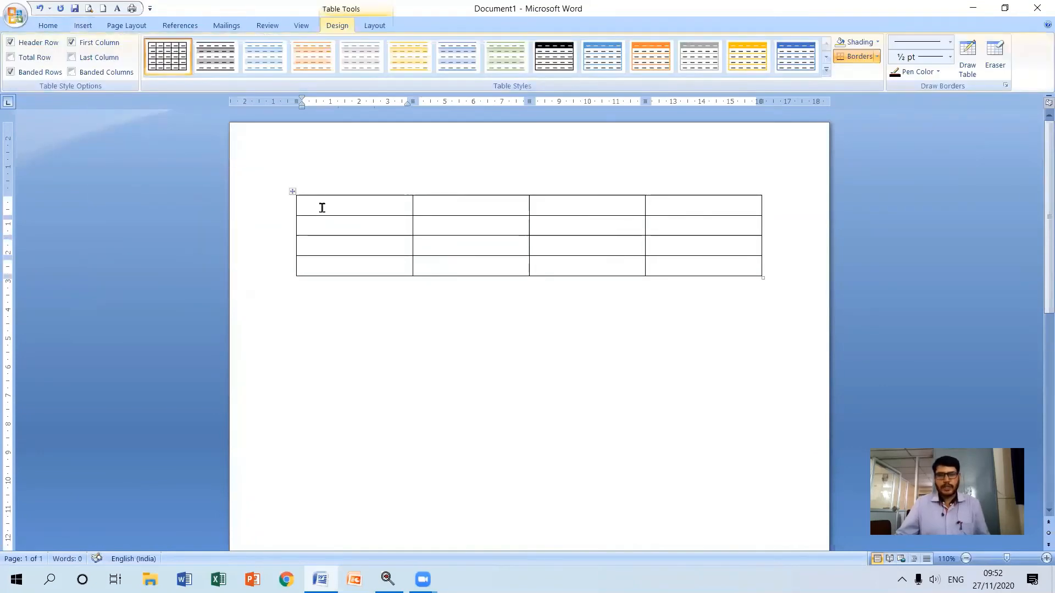
Step: Fill the table's first row with the headings Sl. No., Name of Items, Qty and Price
text(S)
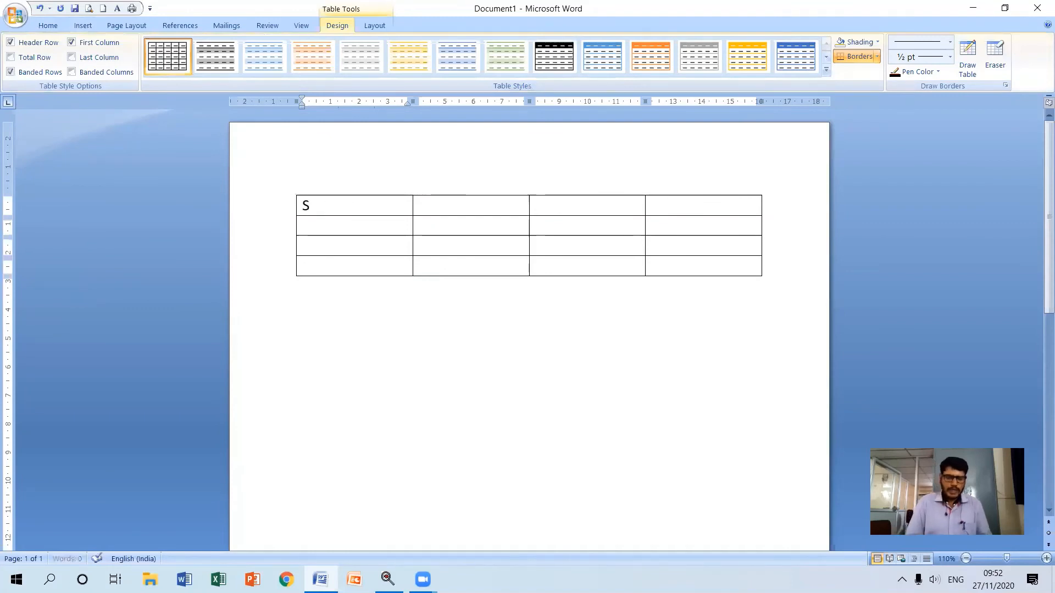
text(l. No.)
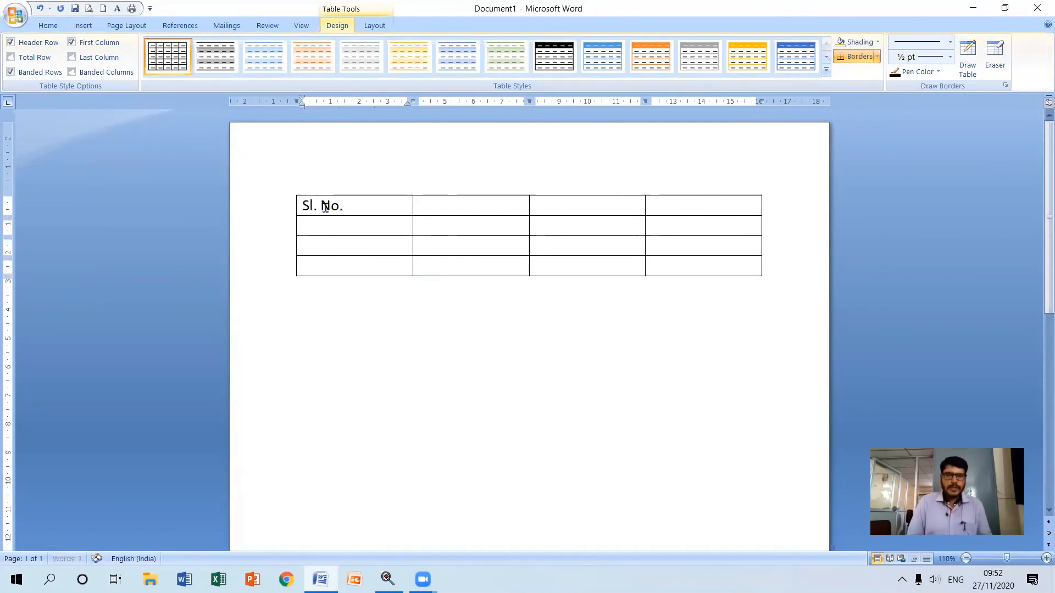
key(Tab)
text(Nam)
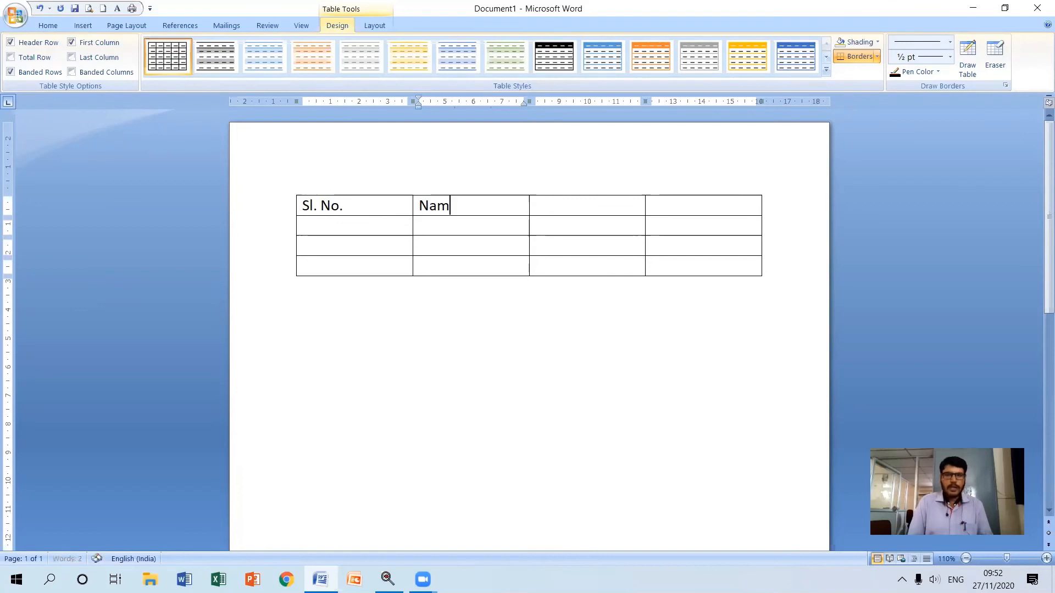
text(e of Items)
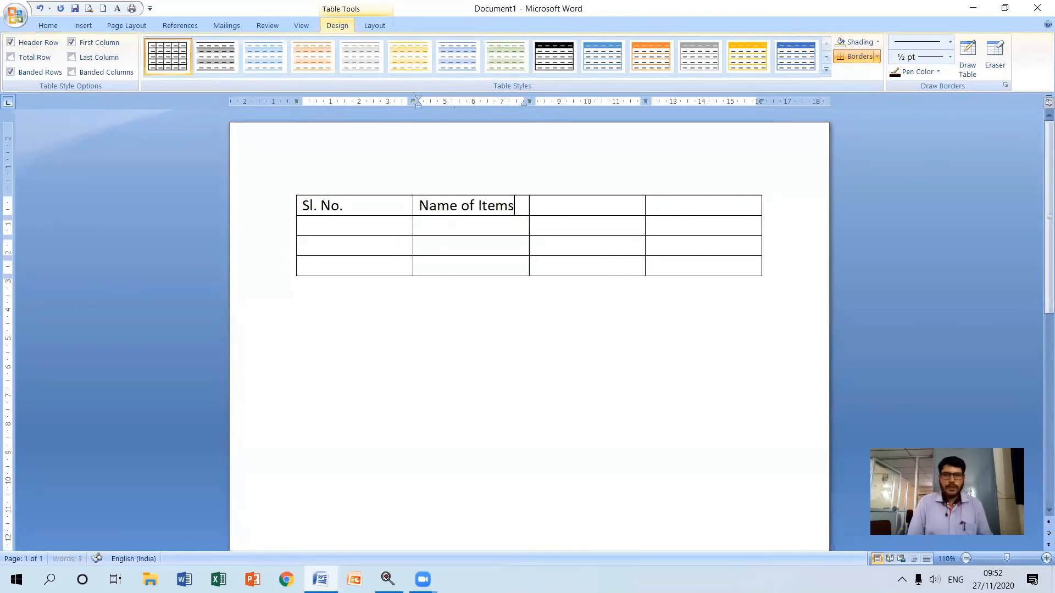
key(Tab)
text(Q)
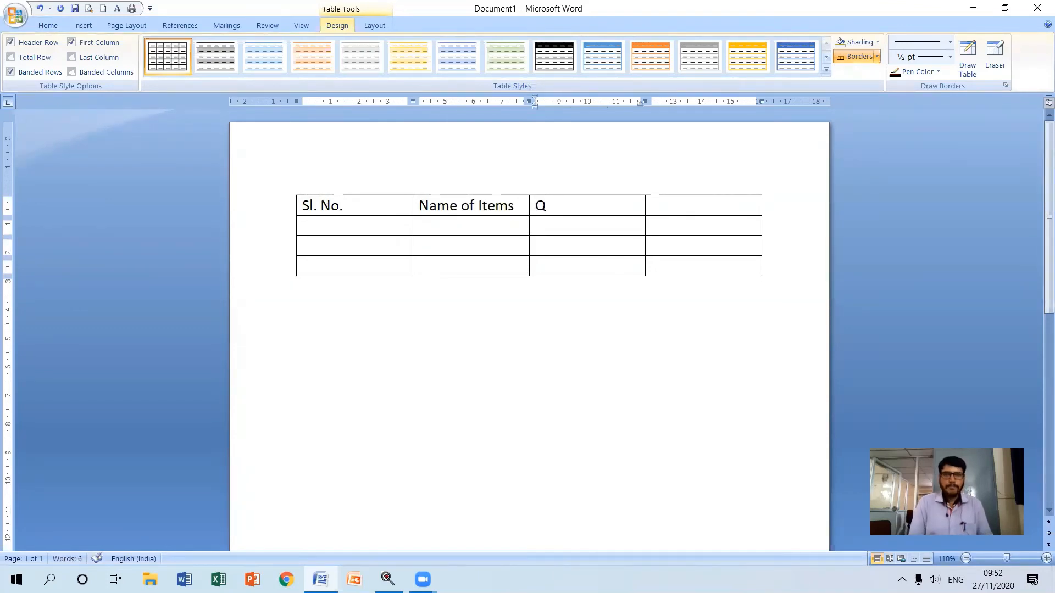
text(ty)
key(Tab)
text(Pr)
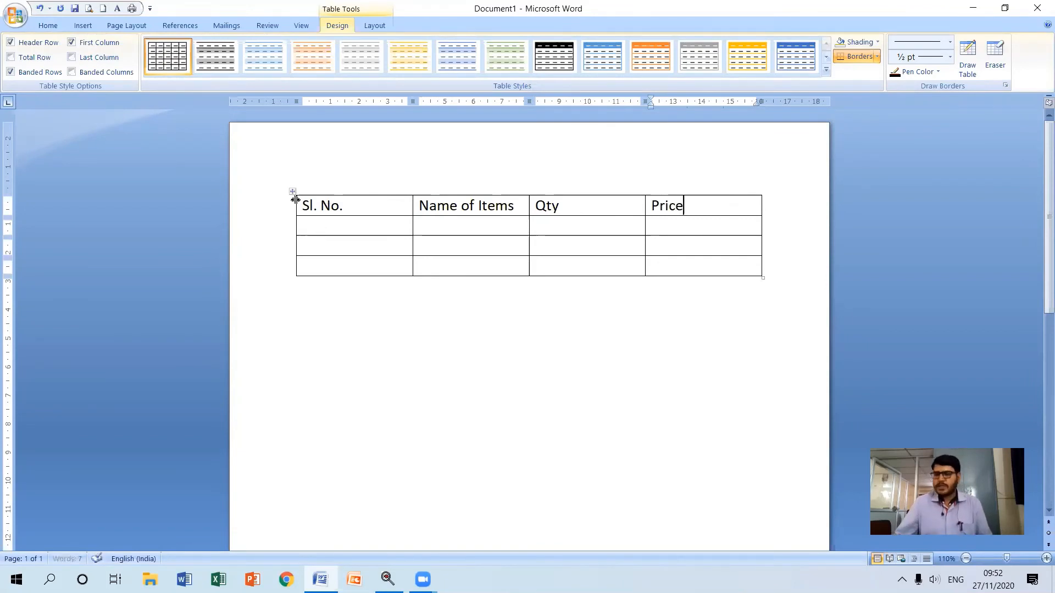
click(290, 192)
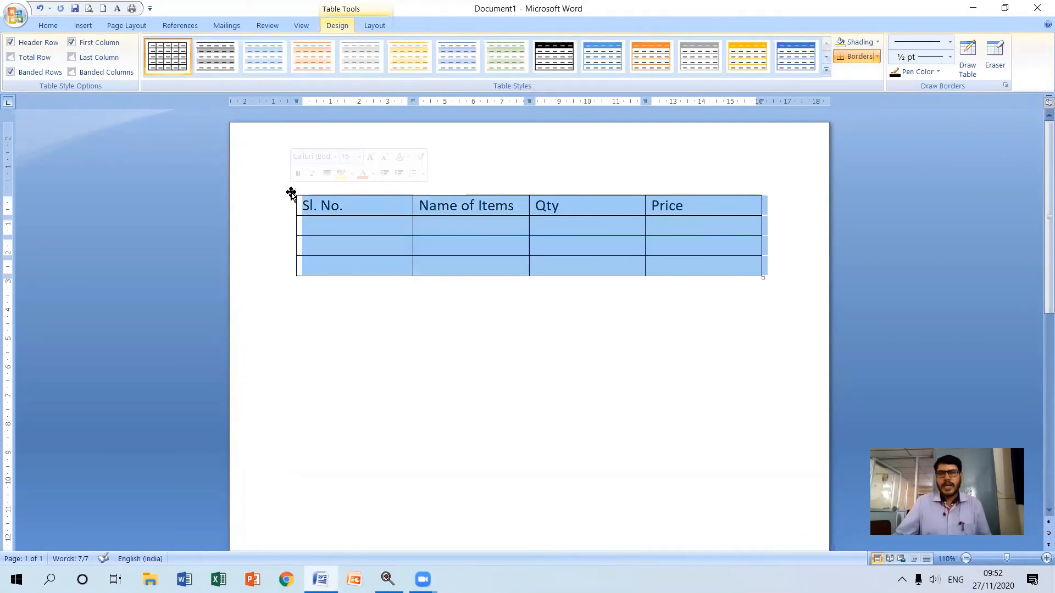
right_click(291, 191)
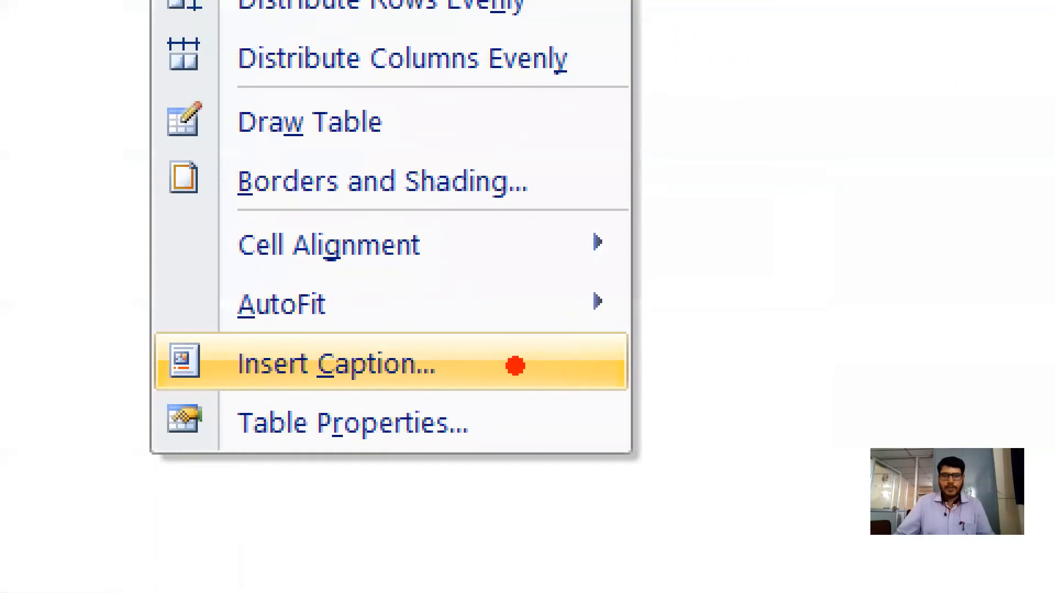
mouse_move(500, 360)
mouse_down()
mouse_move(526, 372)
mouse_move(654, 333)
mouse_up()
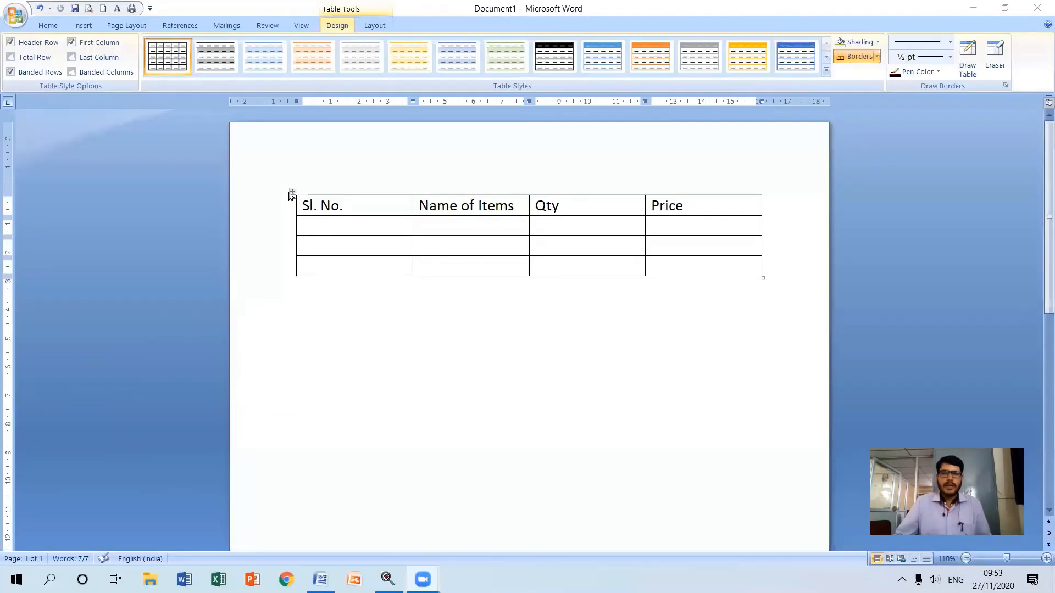
Step: Select the whole table and open its caption settings
click(292, 193)
right_click(291, 193)
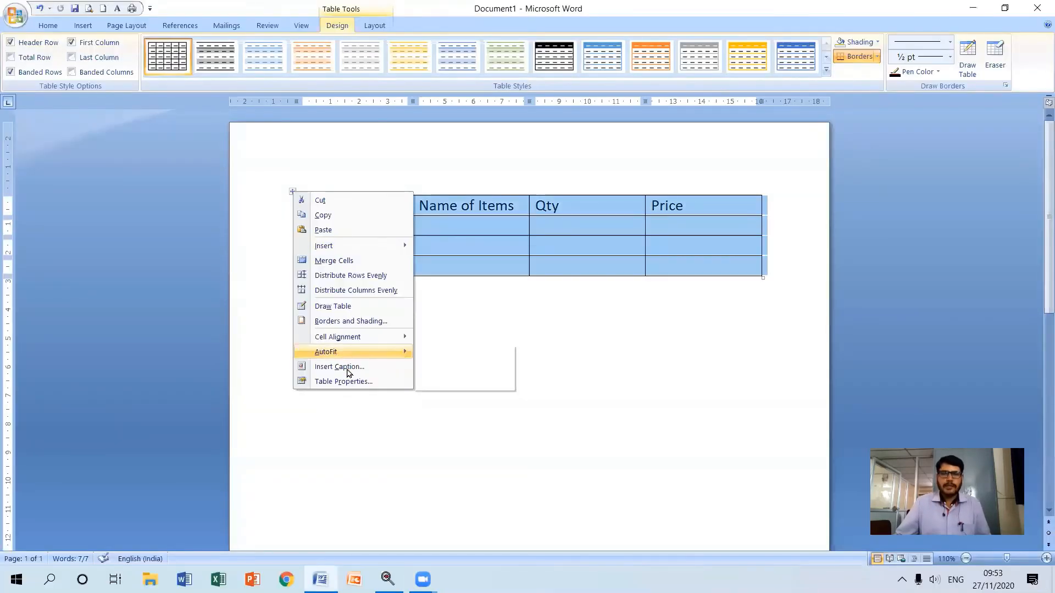
click(346, 372)
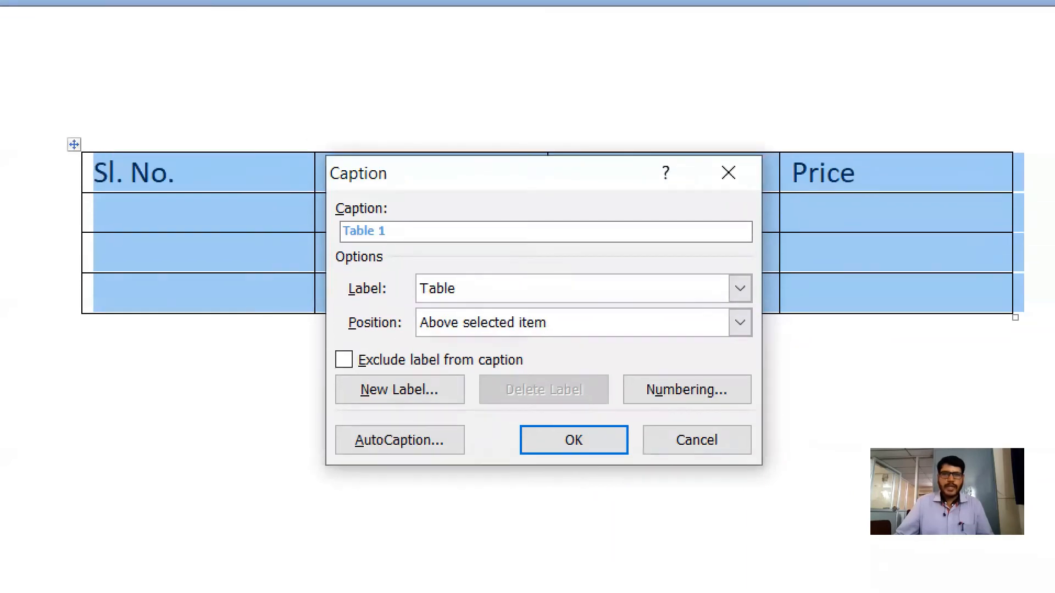
mouse_move(399, 227)
mouse_down()
mouse_move(414, 235)
mouse_move(464, 209)
mouse_up()
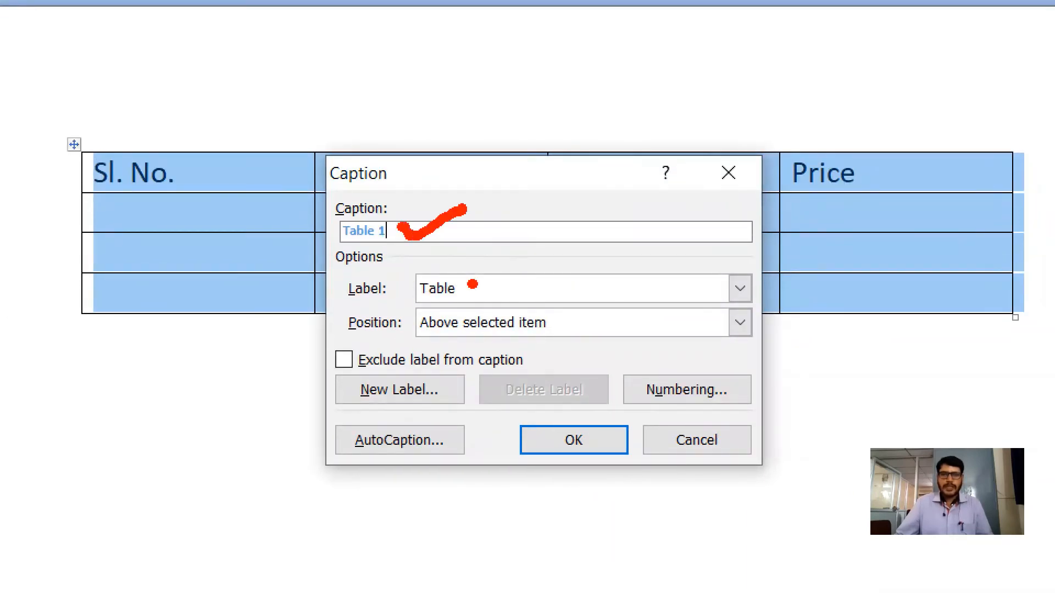
drag(469, 285, 519, 269)
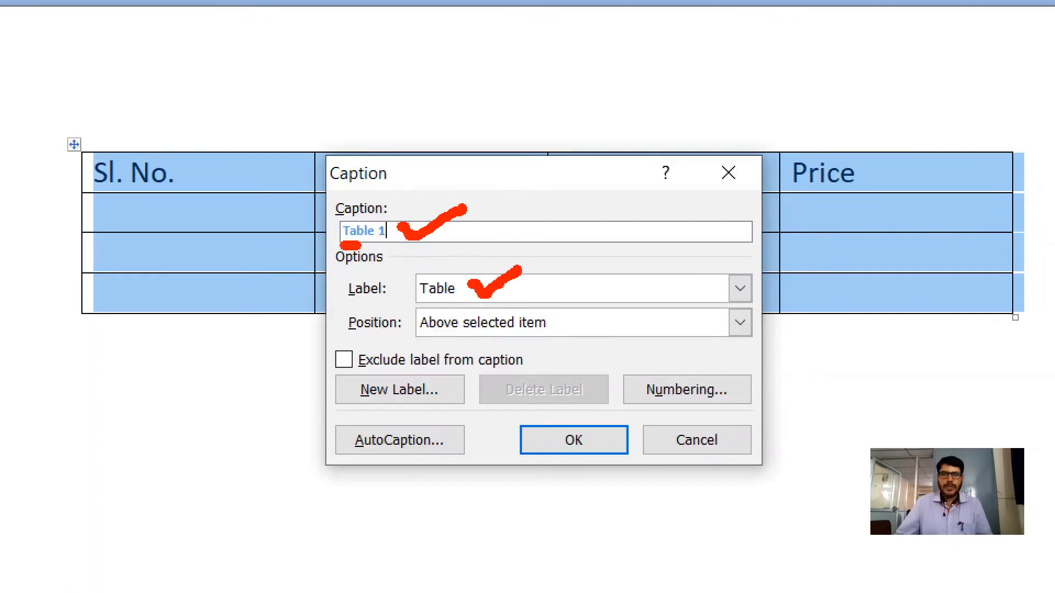
drag(360, 246, 380, 247)
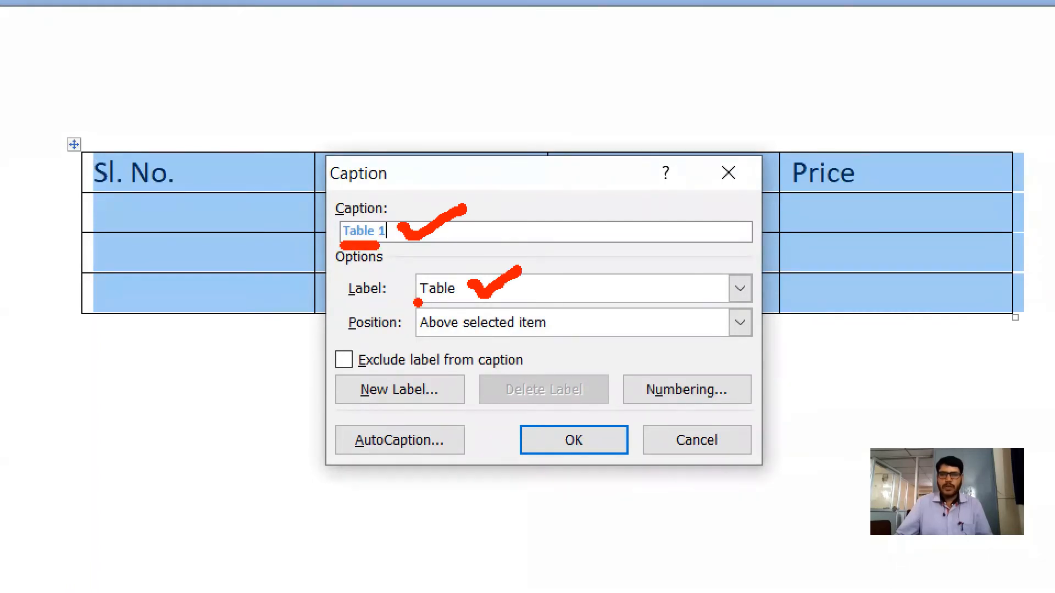
drag(418, 303, 453, 302)
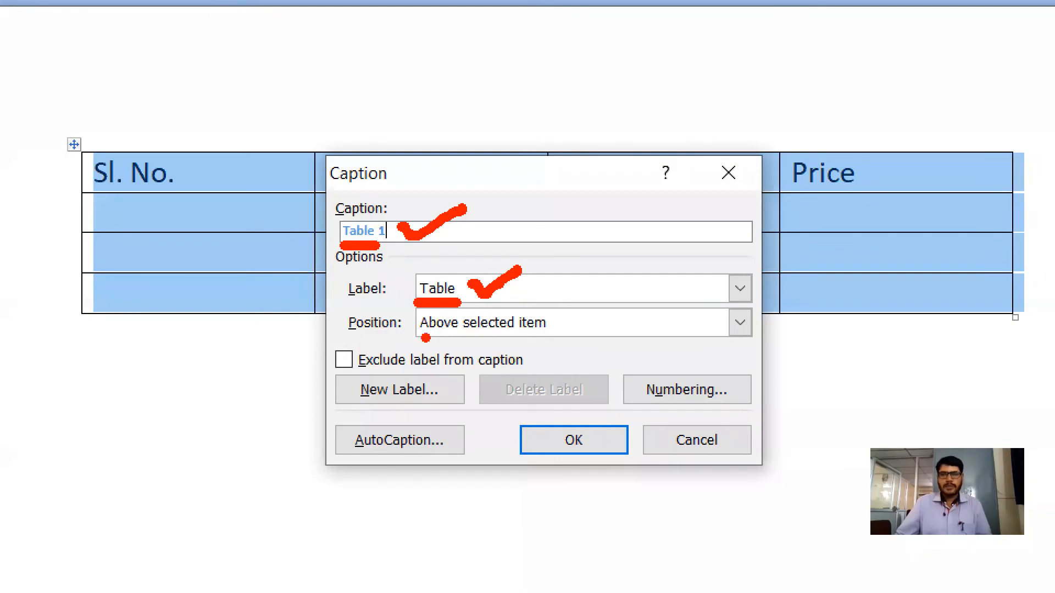
drag(424, 338, 548, 339)
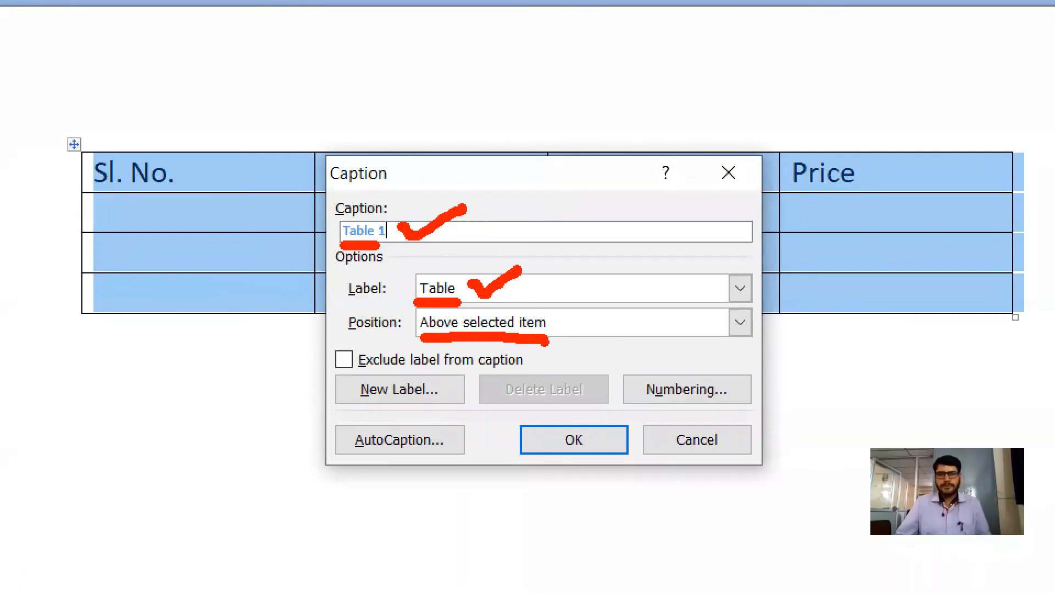
drag(377, 245, 387, 246)
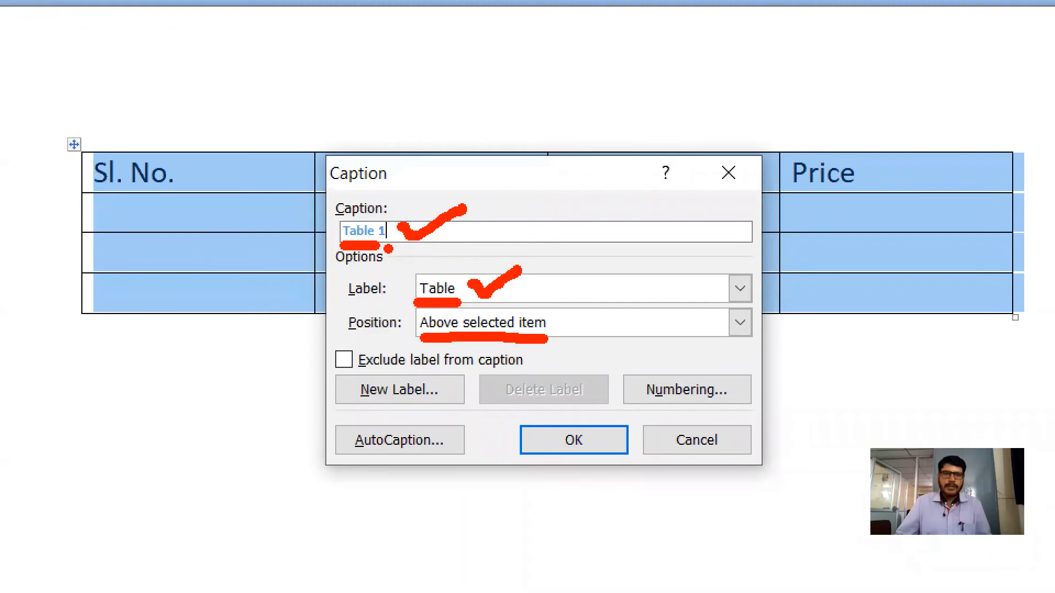
drag(374, 290, 416, 288)
drag(386, 248, 404, 339)
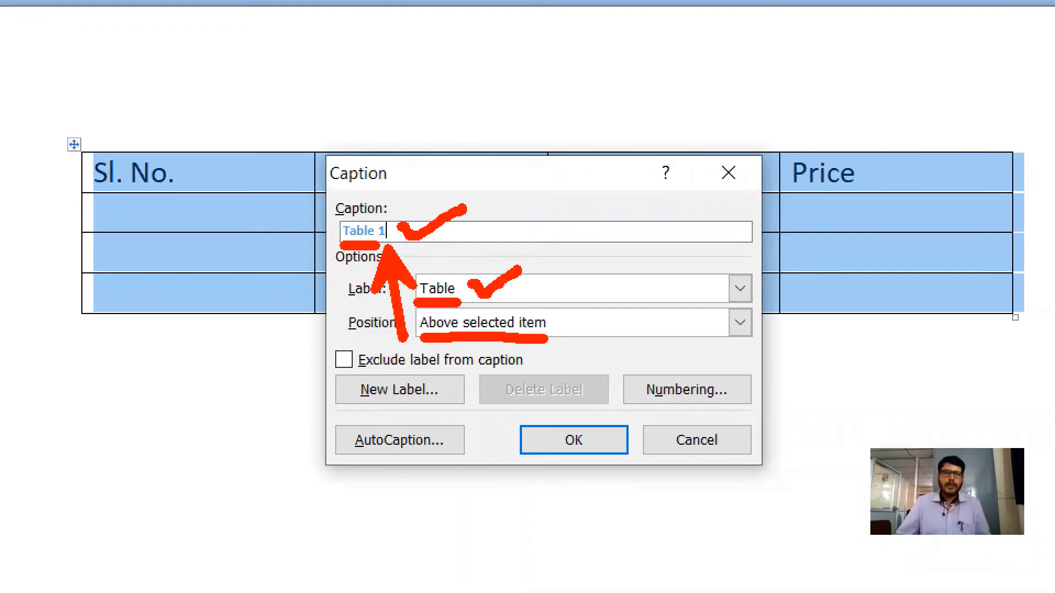
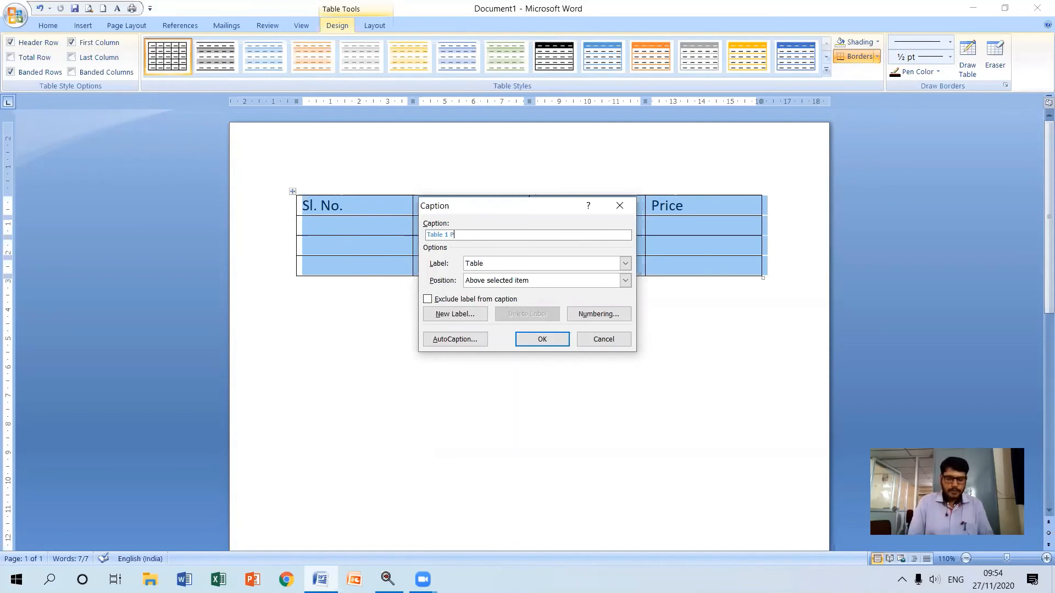
Step: Complete the caption as "Table 1 Product Details" and insert it above the table
text(ct )
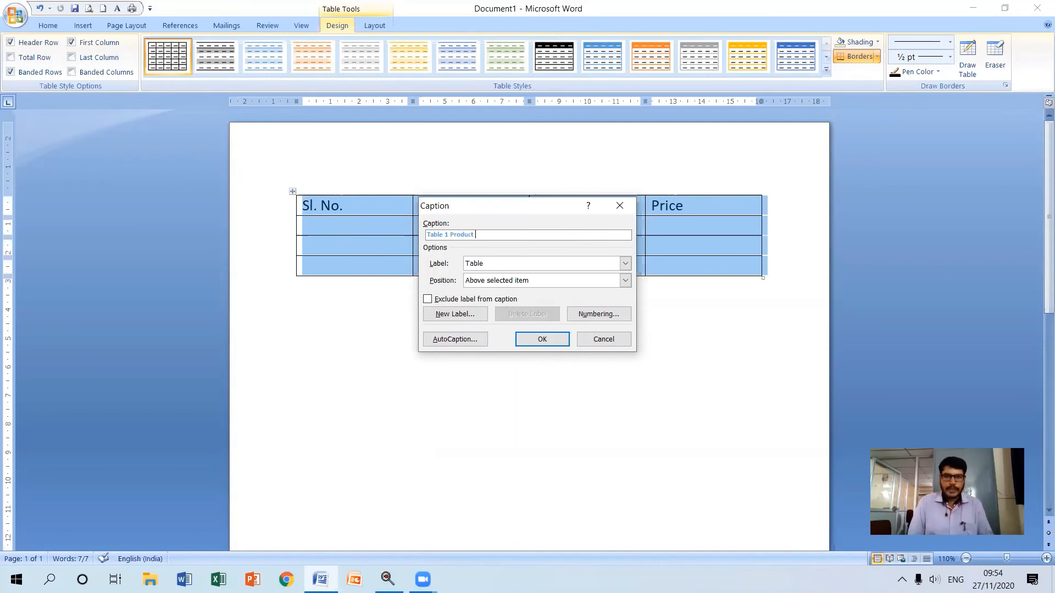
text(Details)
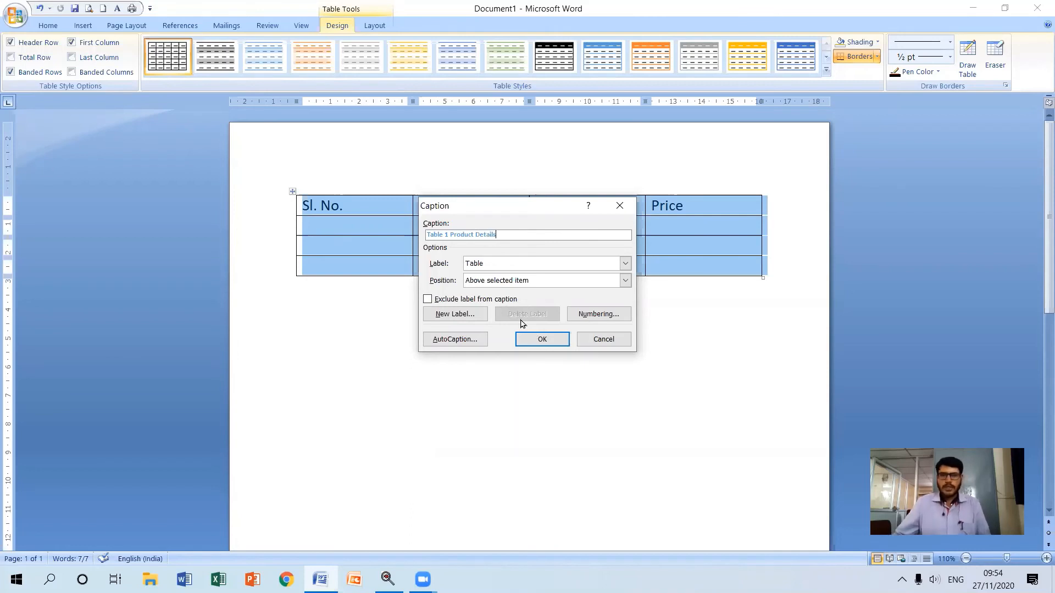
click(542, 340)
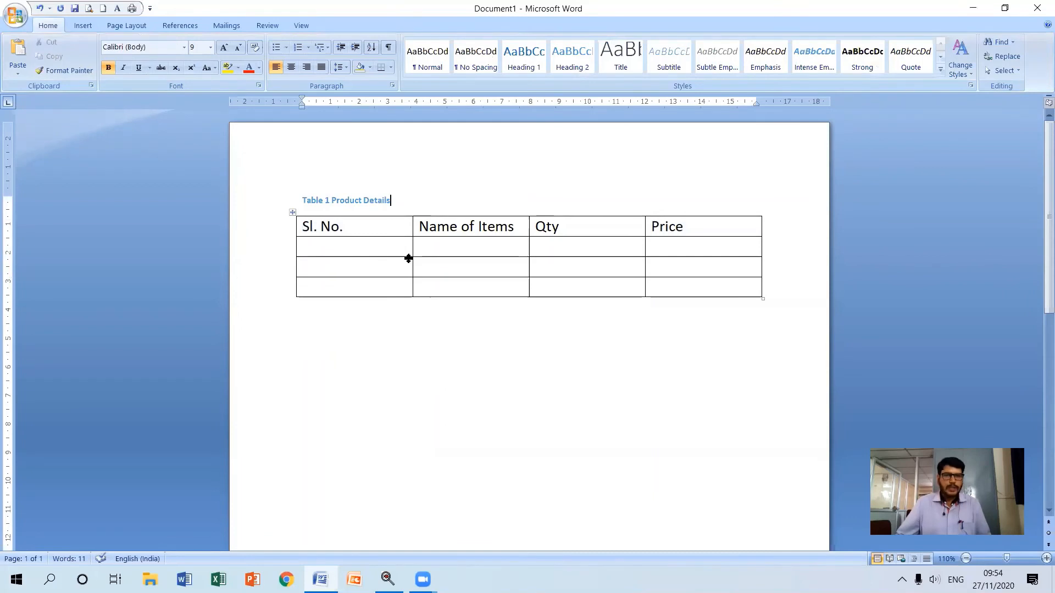
Step: Insert a second table with three columns and four rows below the Product Details table
ctrl+scroll(409, 258, up, 7)
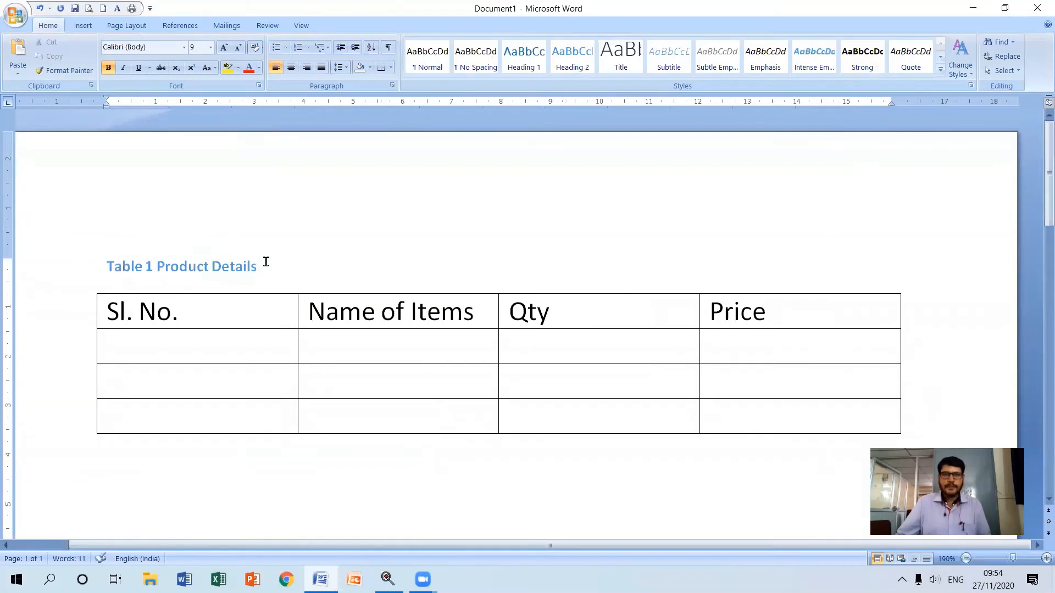
scroll(418, 288, down, 1)
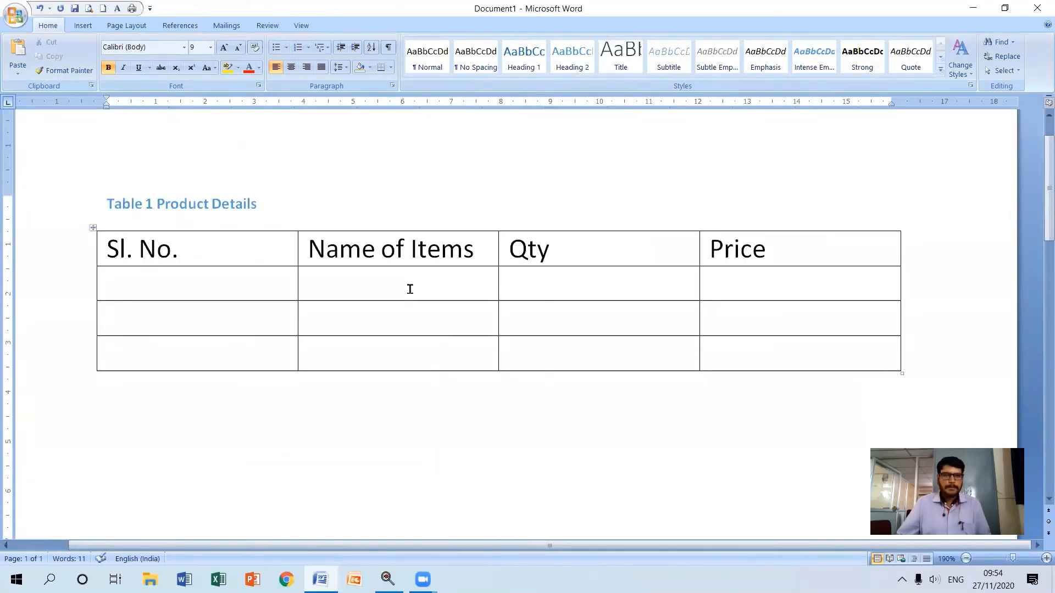
ctrl+scroll(410, 289, down, 4)
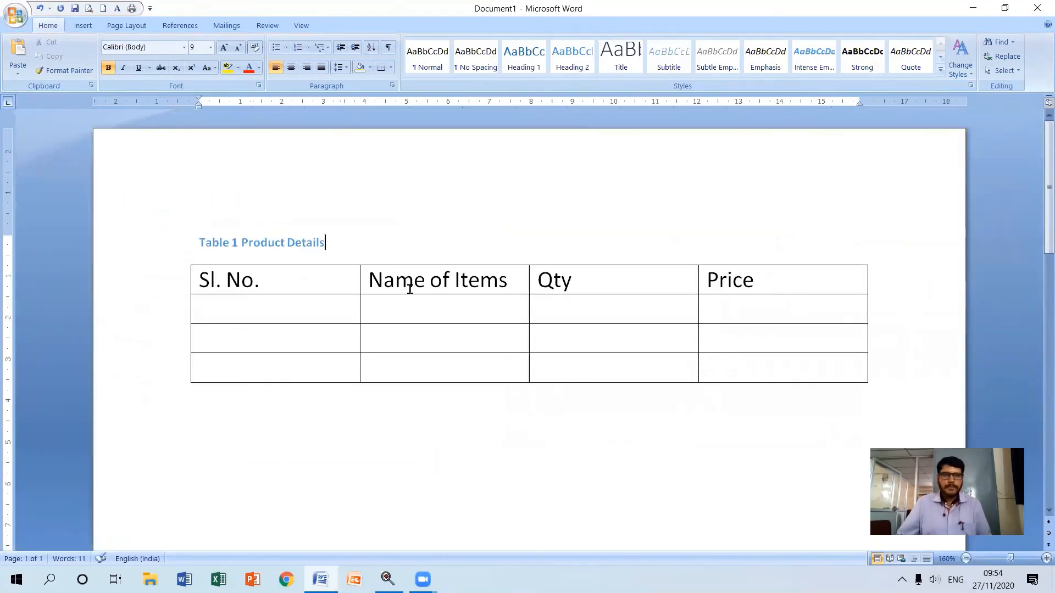
click(231, 410)
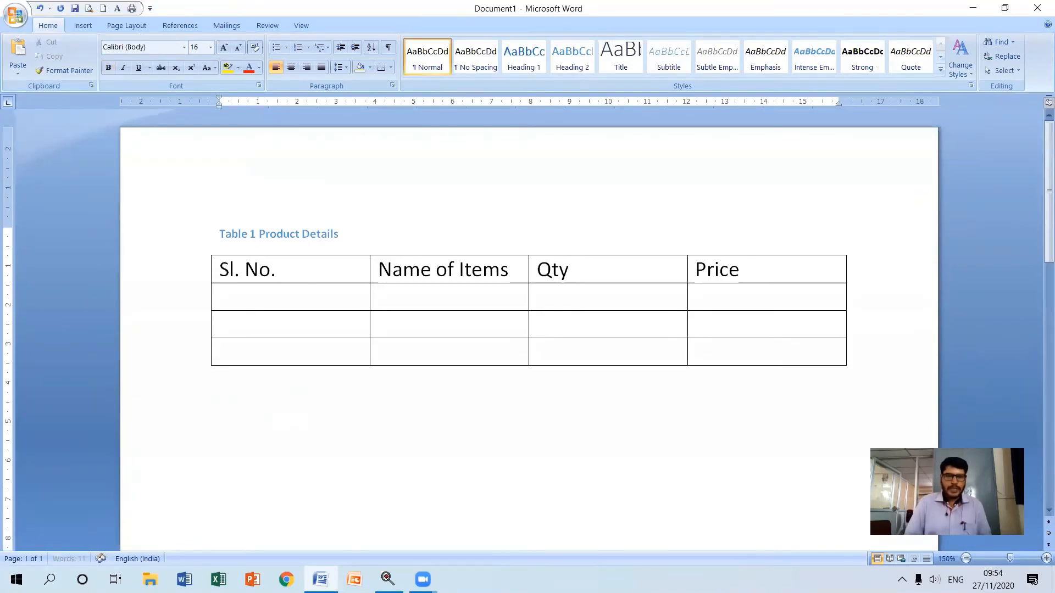
click(80, 28)
click(106, 69)
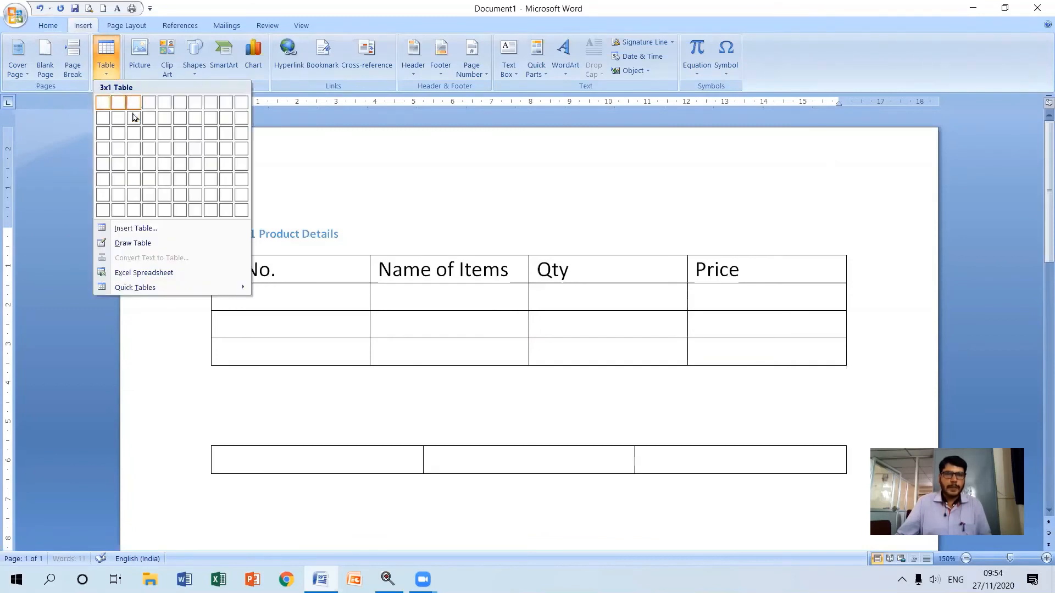
click(128, 159)
Step: Fill the second table's first row with the headings Sl.No., Name of student and City
scroll(254, 298, down, 3)
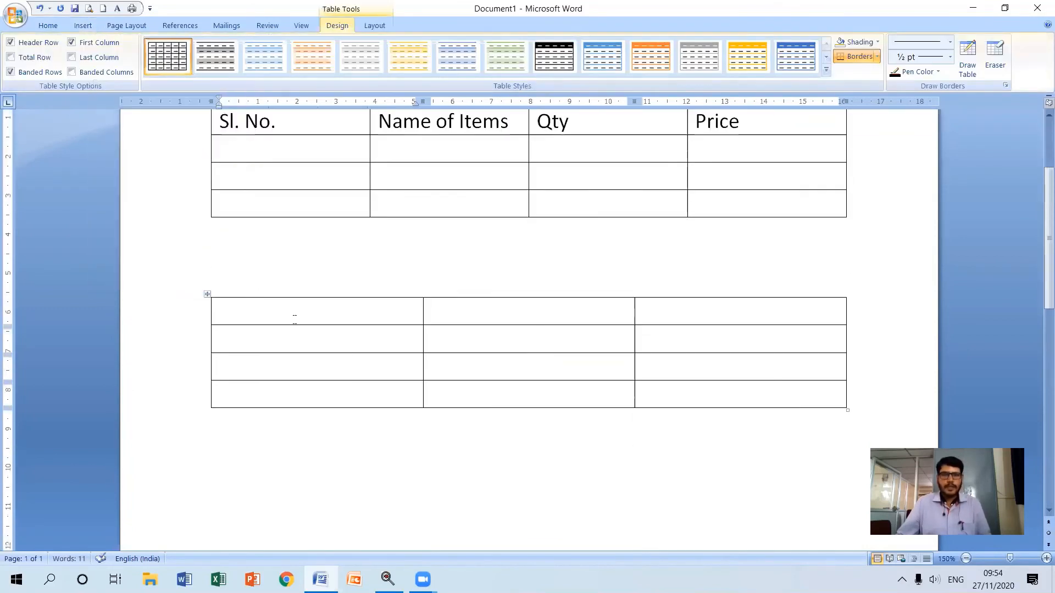
text(Sl.)
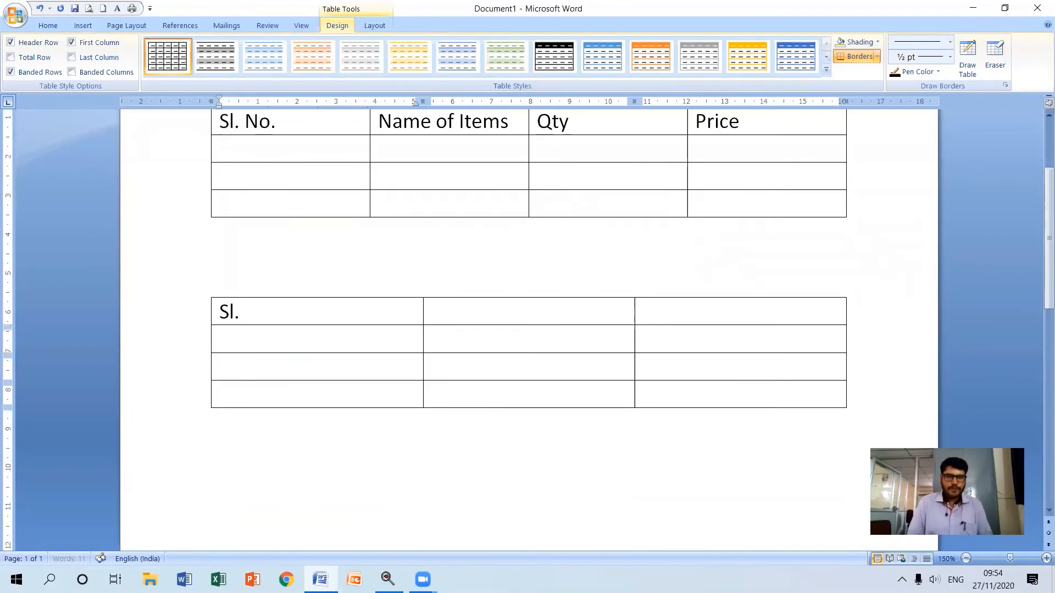
text(No.)
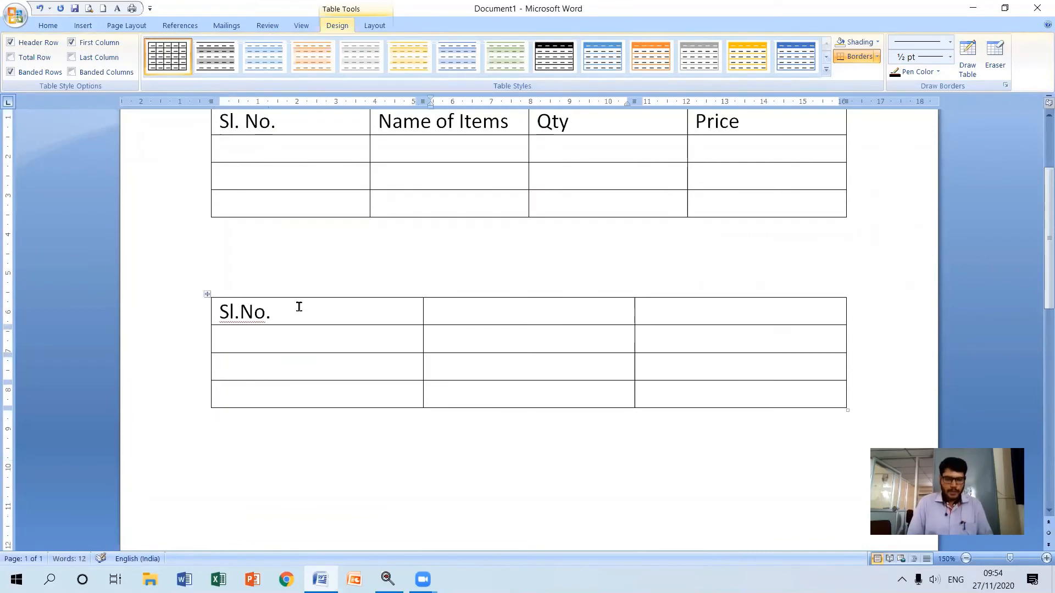
key(Tab)
text(Name of )
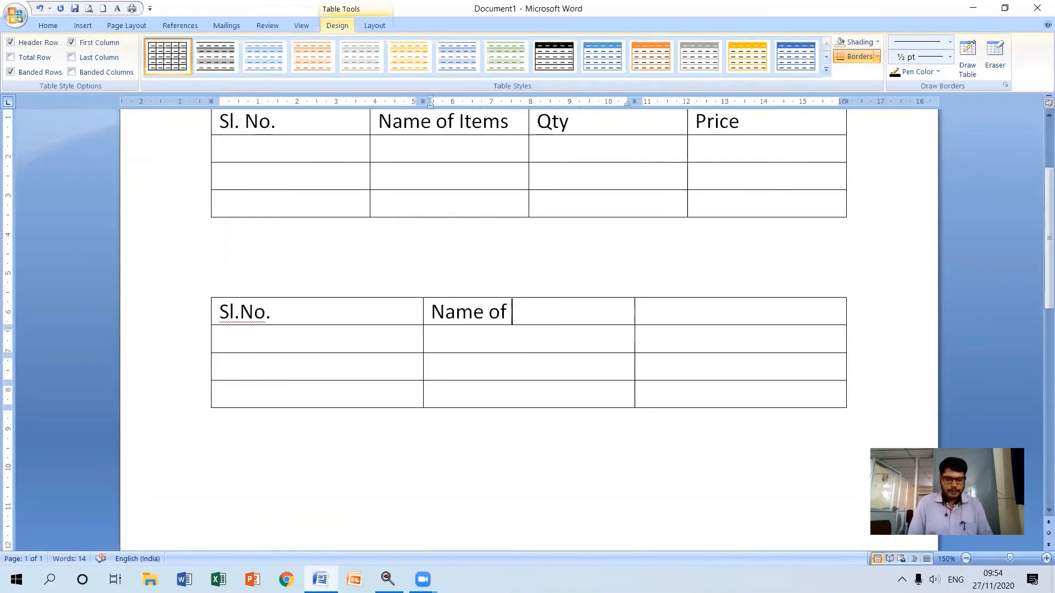
text(student)
key(Tab)
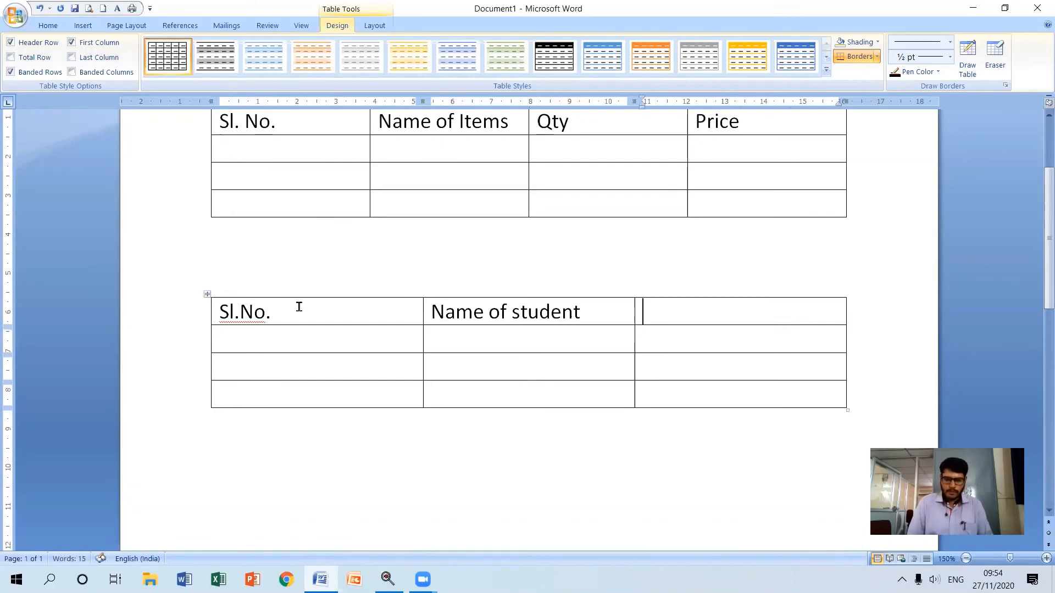
text(City)
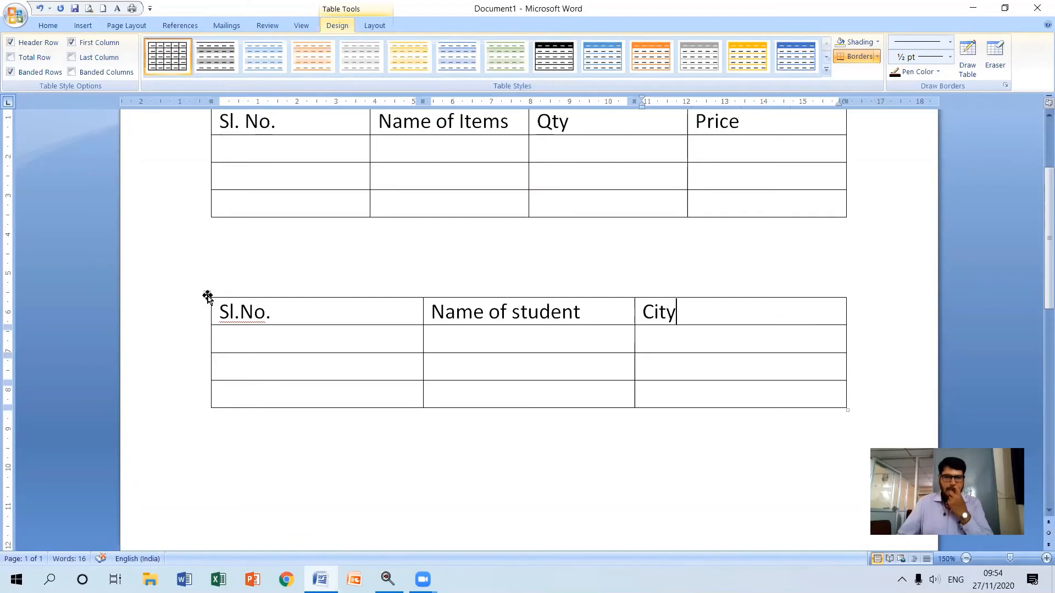
Step: Insert the caption "Table 2 Student Details" above the second table
right_click(206, 295)
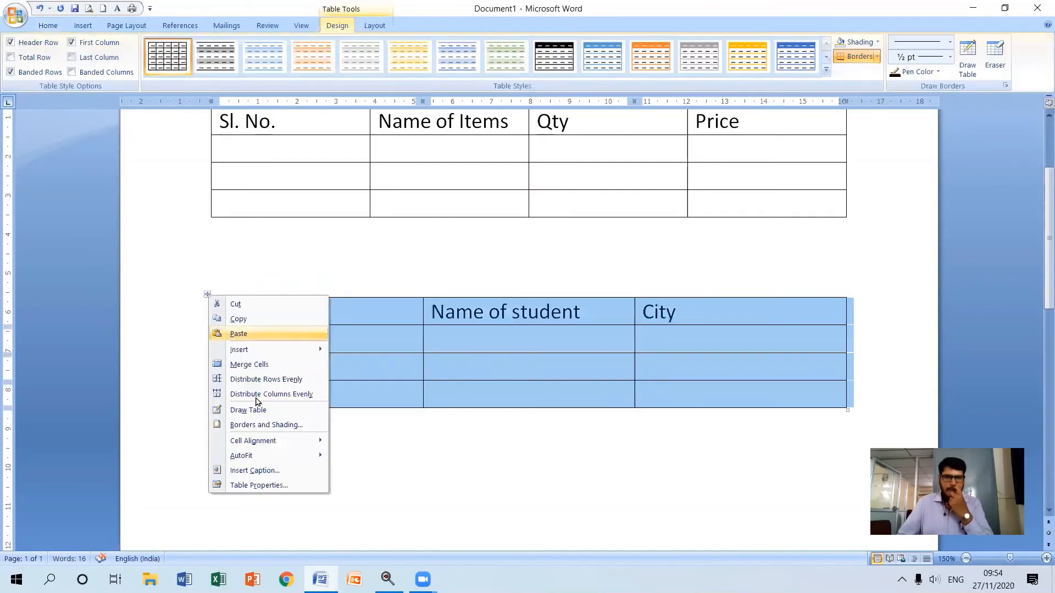
click(256, 471)
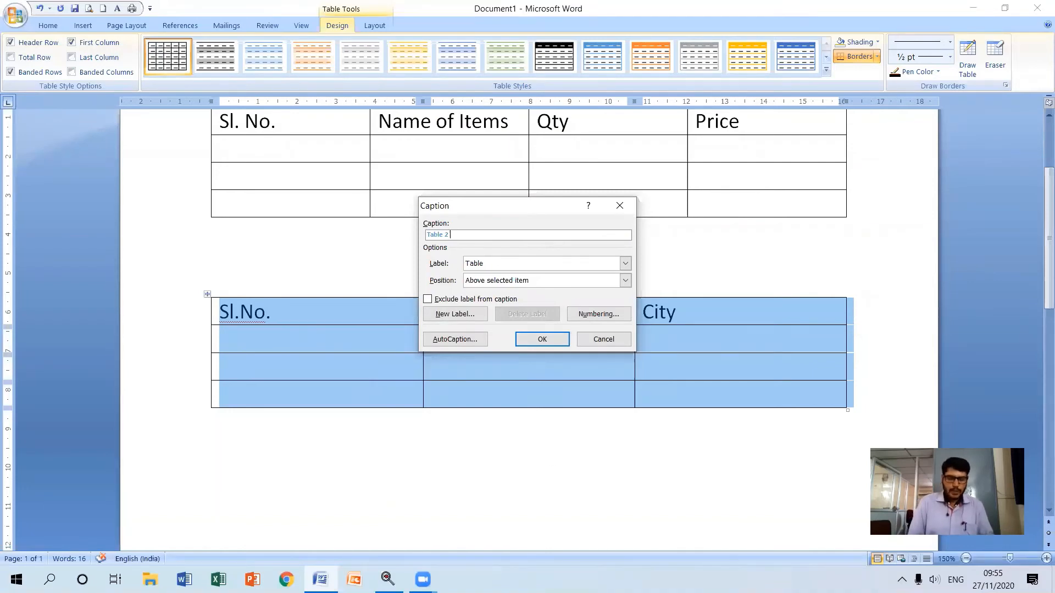
text(Student Details)
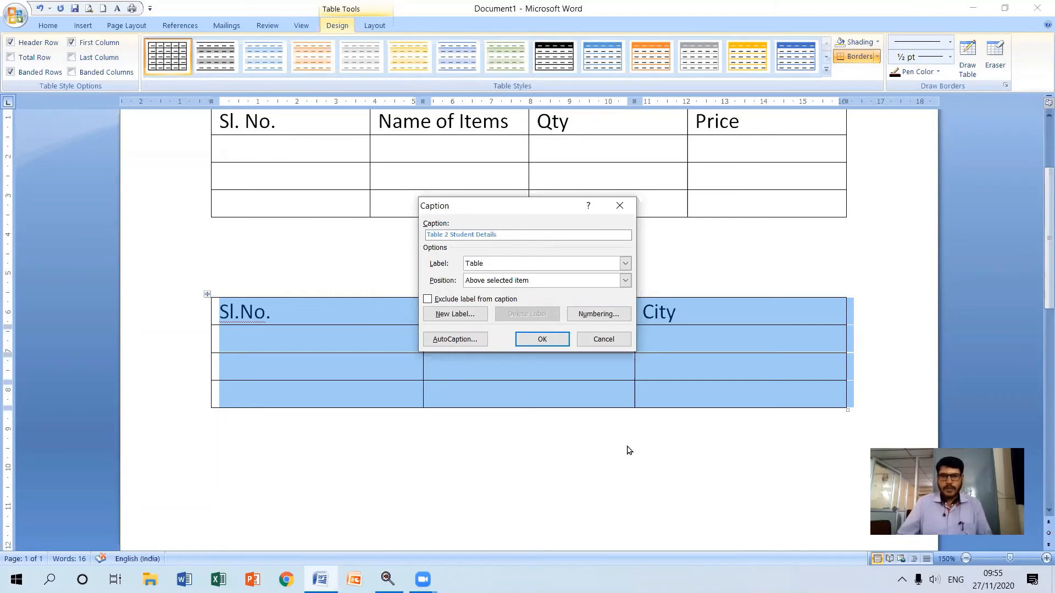
click(542, 339)
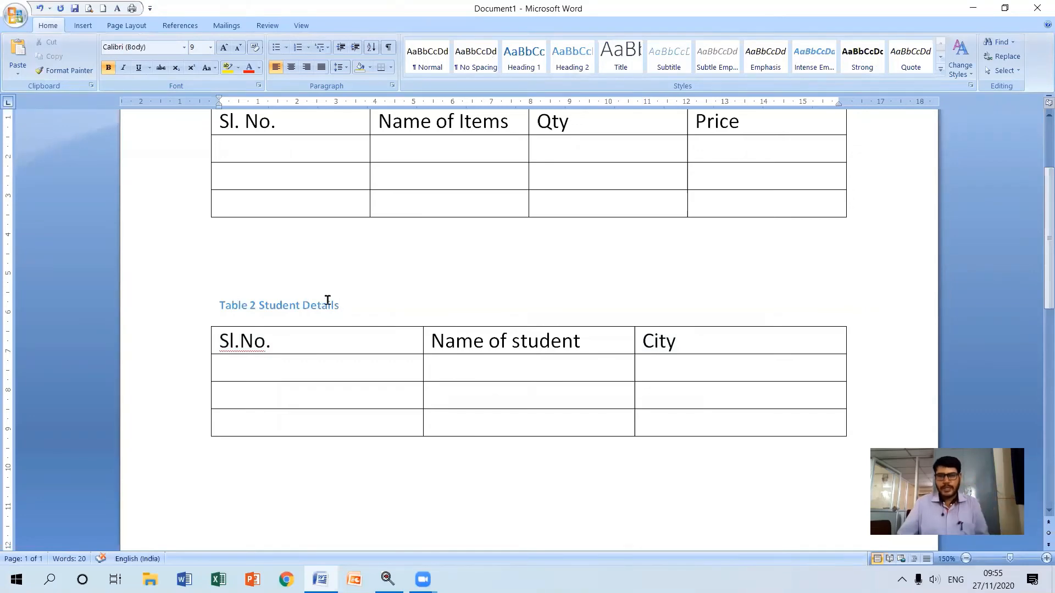
Step: Insert the html picture from the IMY - ASSCollege > 3 SEM > images folder on drive E: below the Student Details table
scroll(363, 317, up, 3)
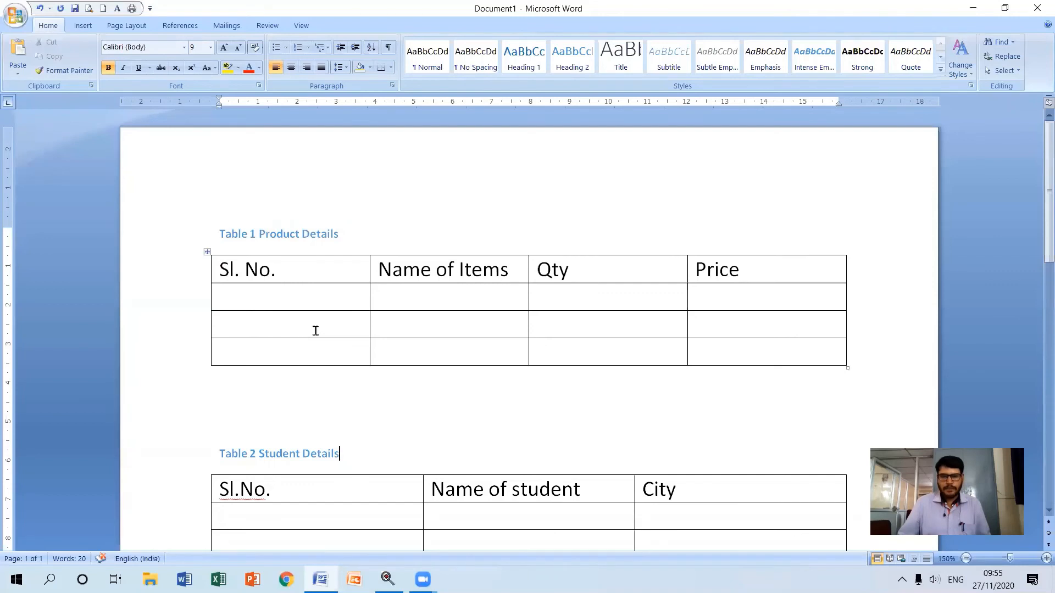
scroll(315, 331, down, 4)
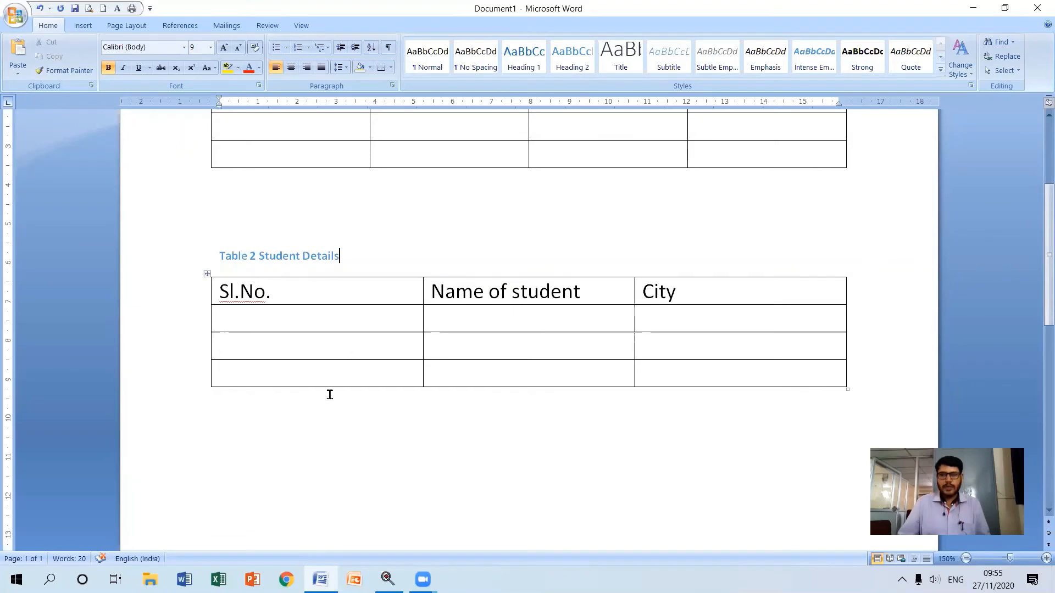
scroll(330, 395, down, 2)
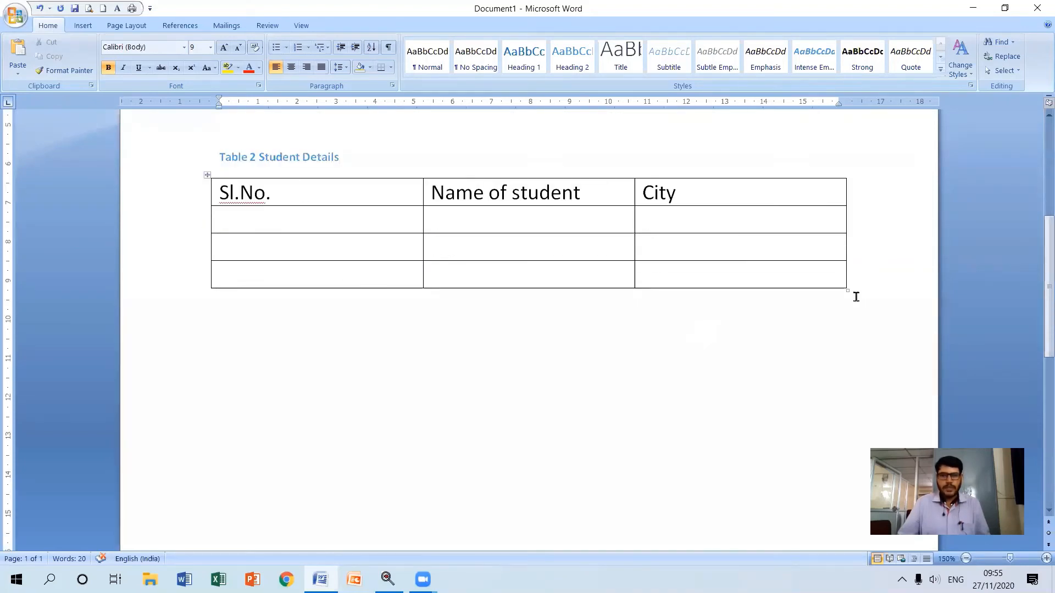
click(260, 354)
key(Return)
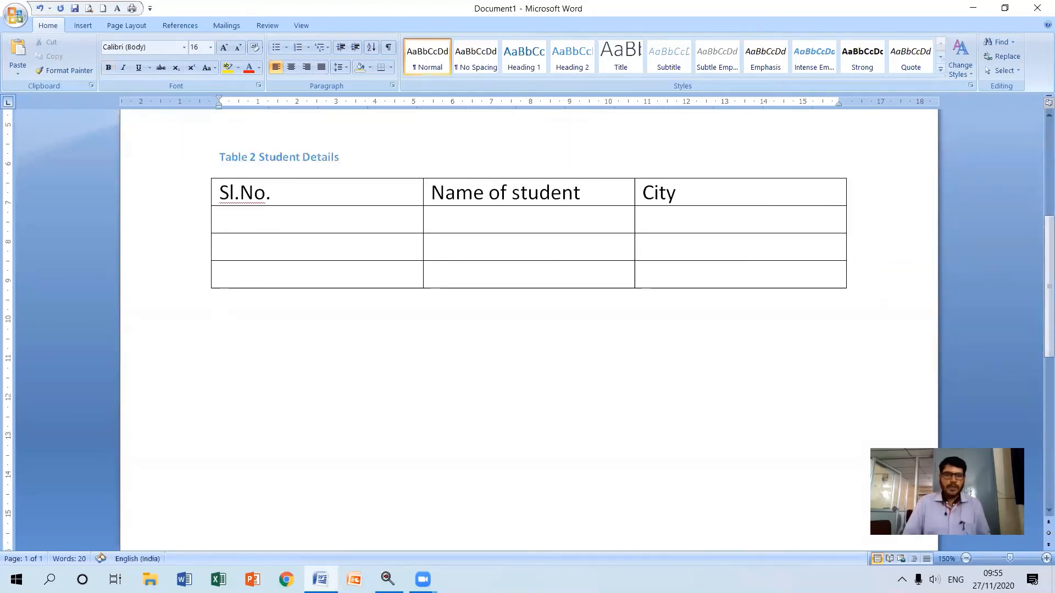
click(83, 25)
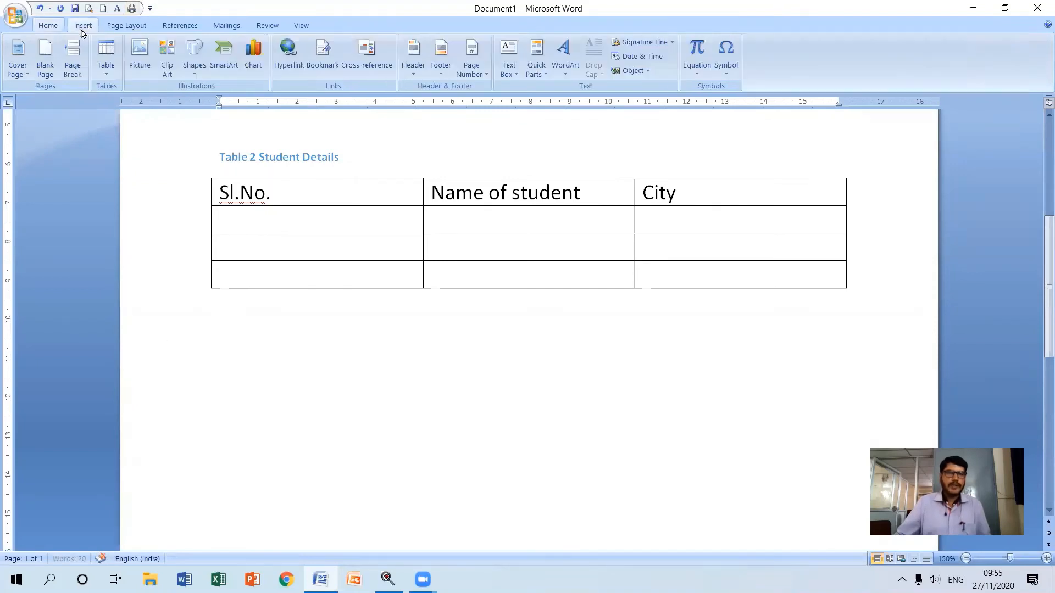
click(139, 55)
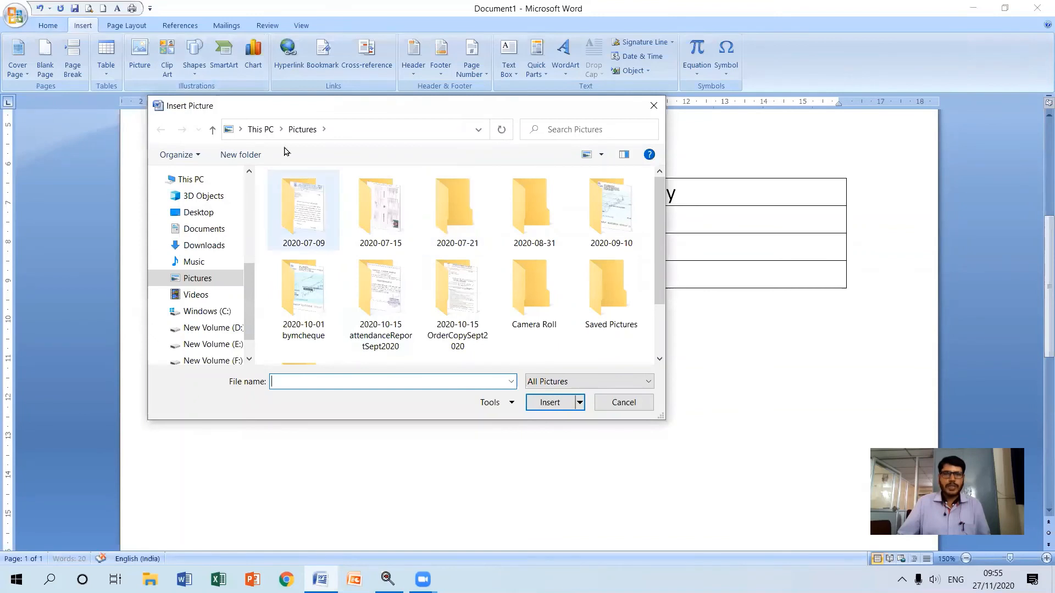
click(213, 345)
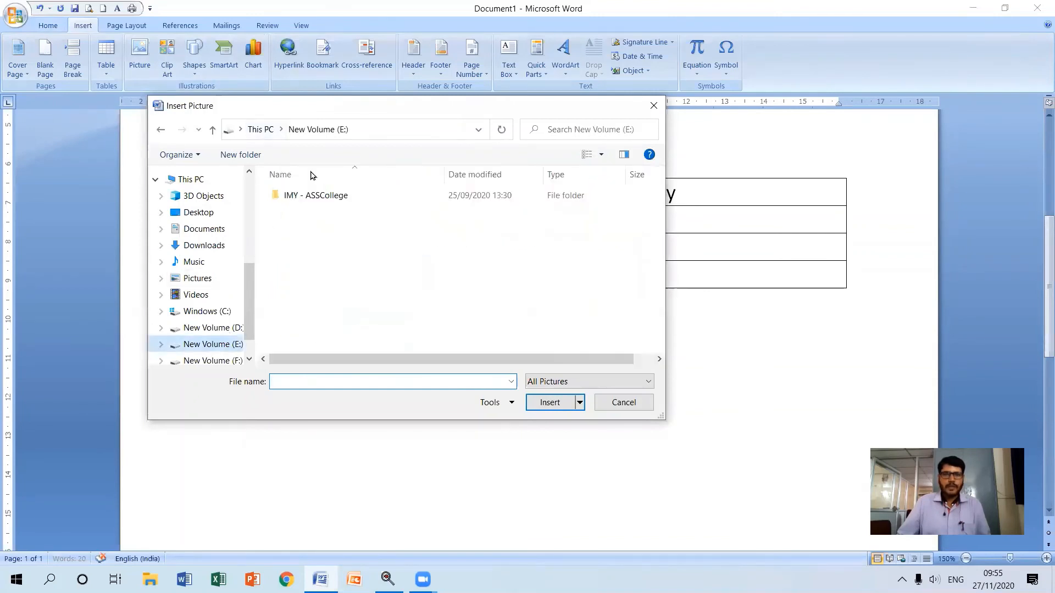
double_click(323, 195)
double_click(379, 217)
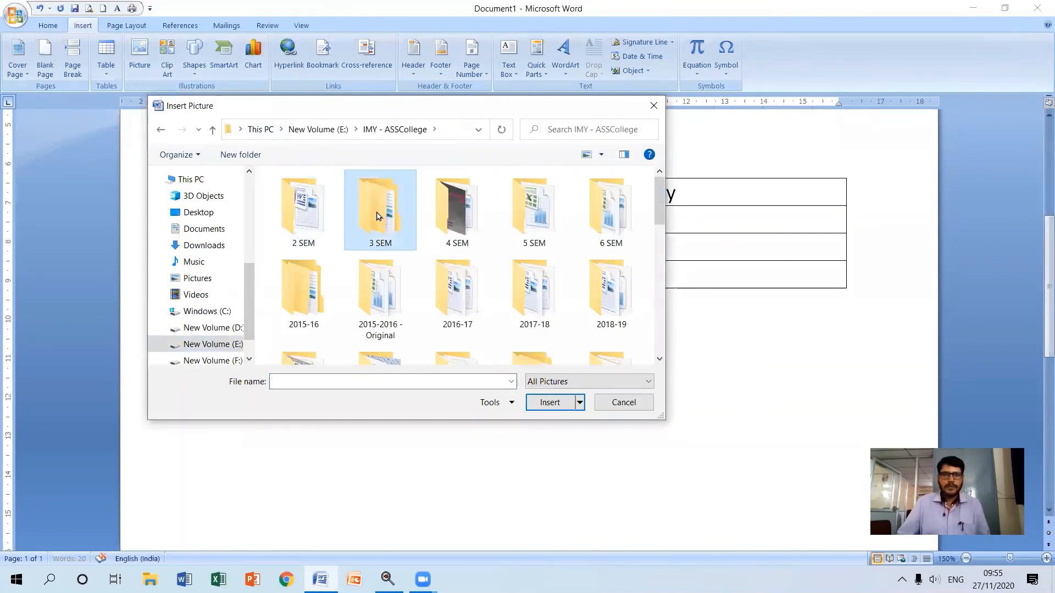
double_click(302, 241)
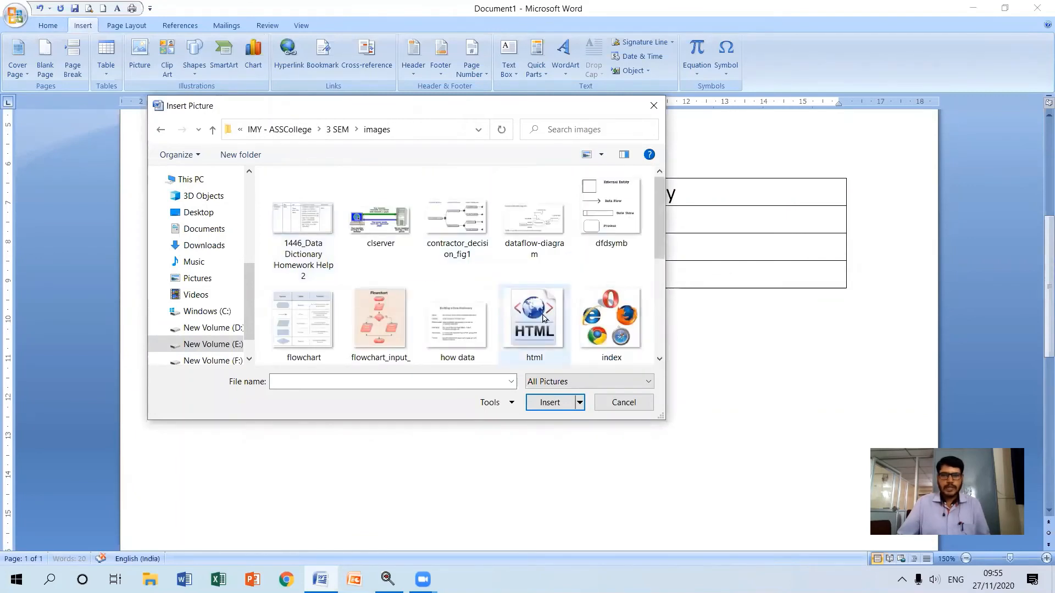
click(542, 317)
click(552, 402)
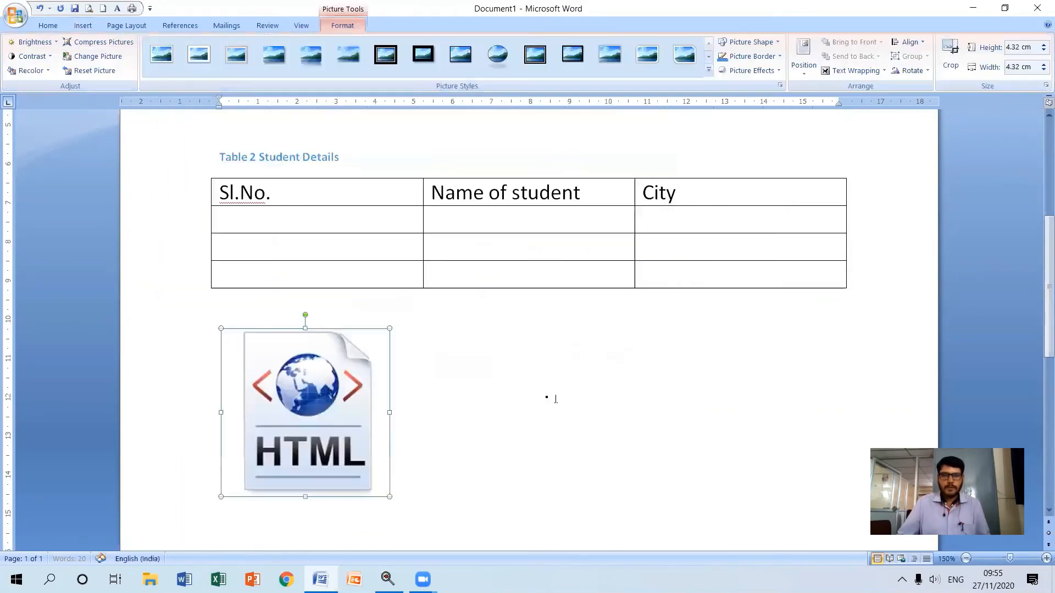
Step: Open the caption settings for the HTML picture
right_click(279, 379)
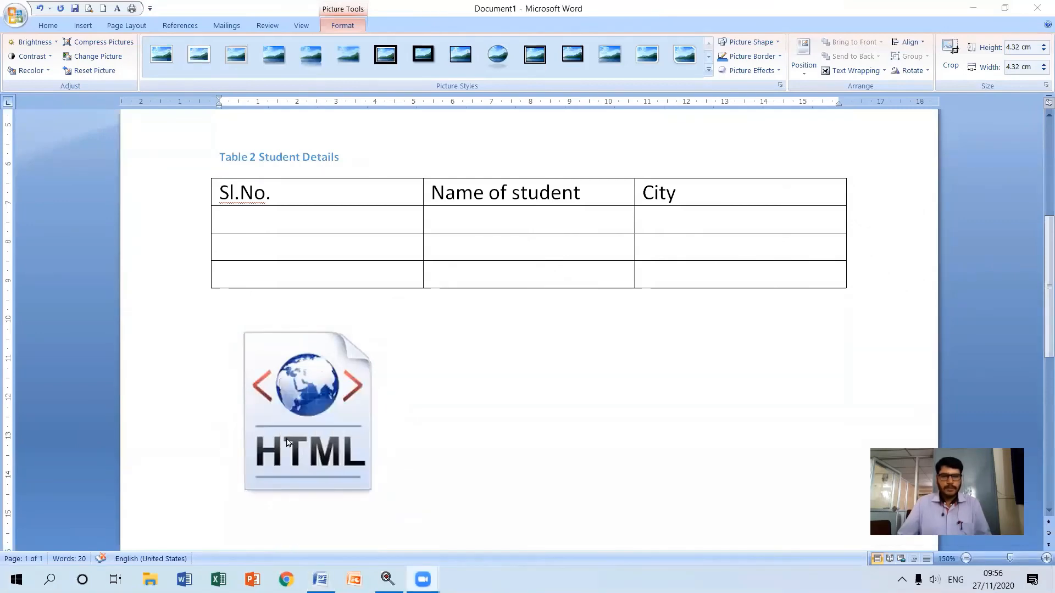
click(287, 442)
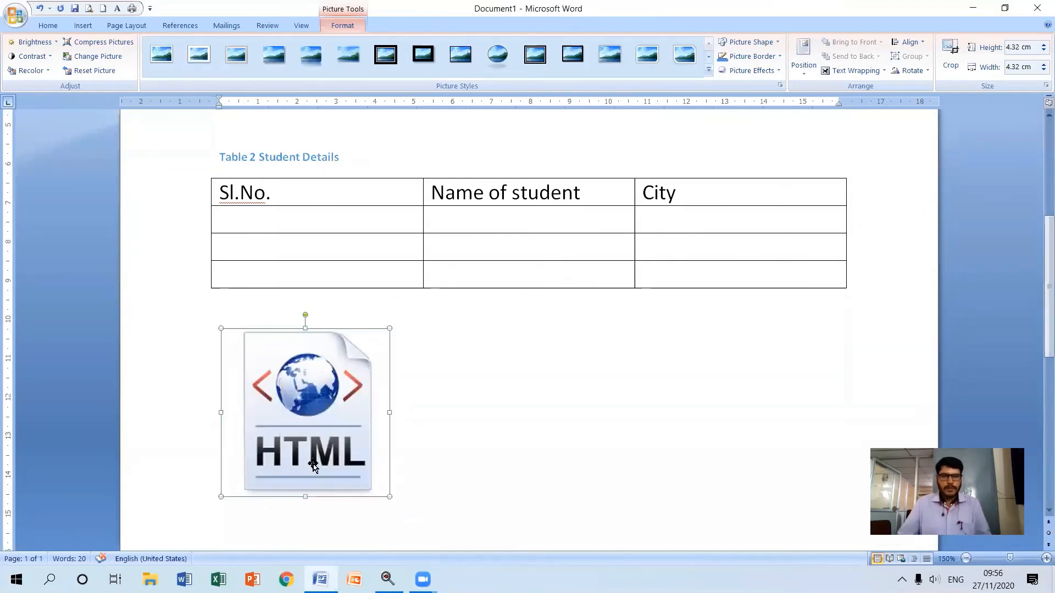
right_click(306, 407)
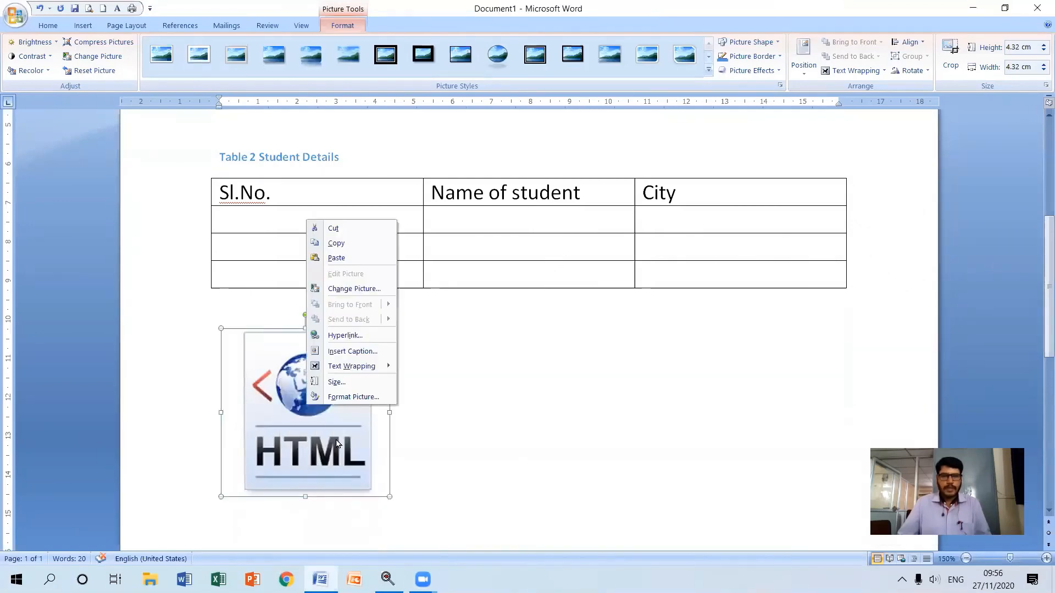
click(337, 352)
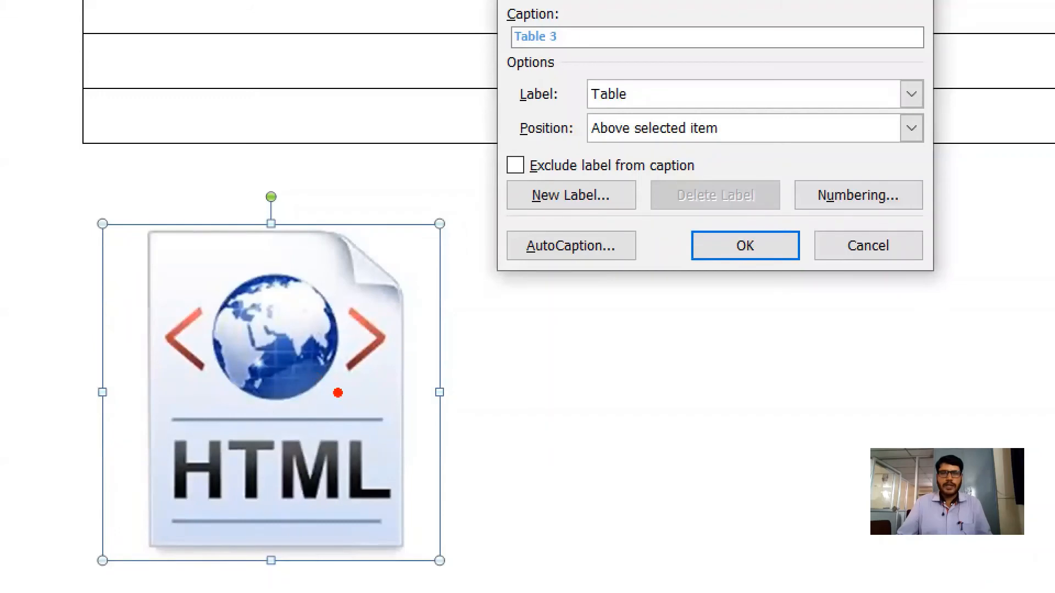
drag(337, 390, 418, 348)
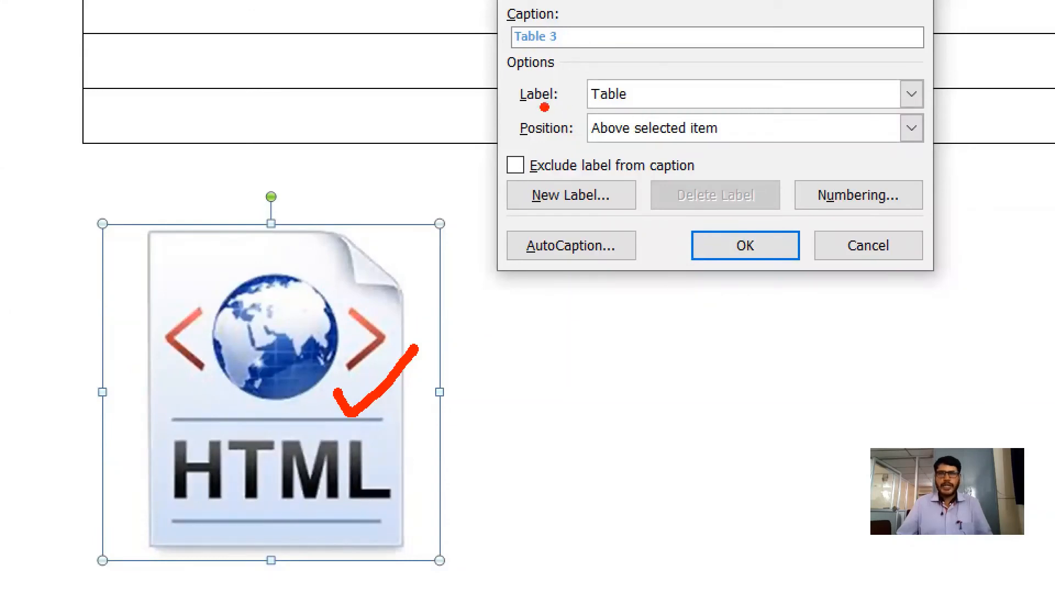
mouse_move(543, 110)
mouse_down()
mouse_move(520, 112)
mouse_move(560, 112)
mouse_up()
key(Escape)
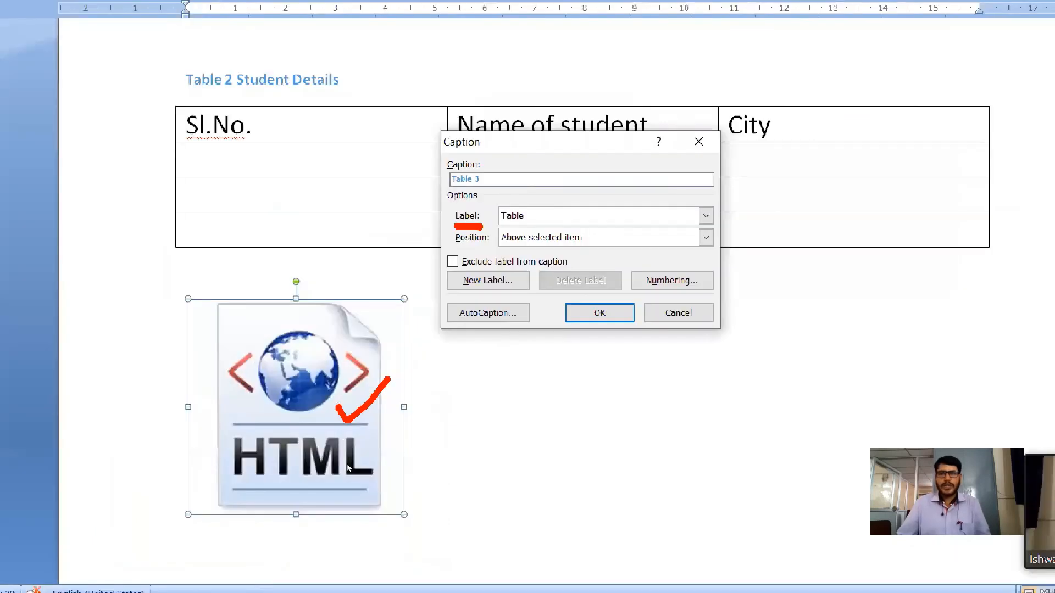
Step: Choose the Figure label and insert the caption "Figure 1 HTML" below the picture
click(625, 264)
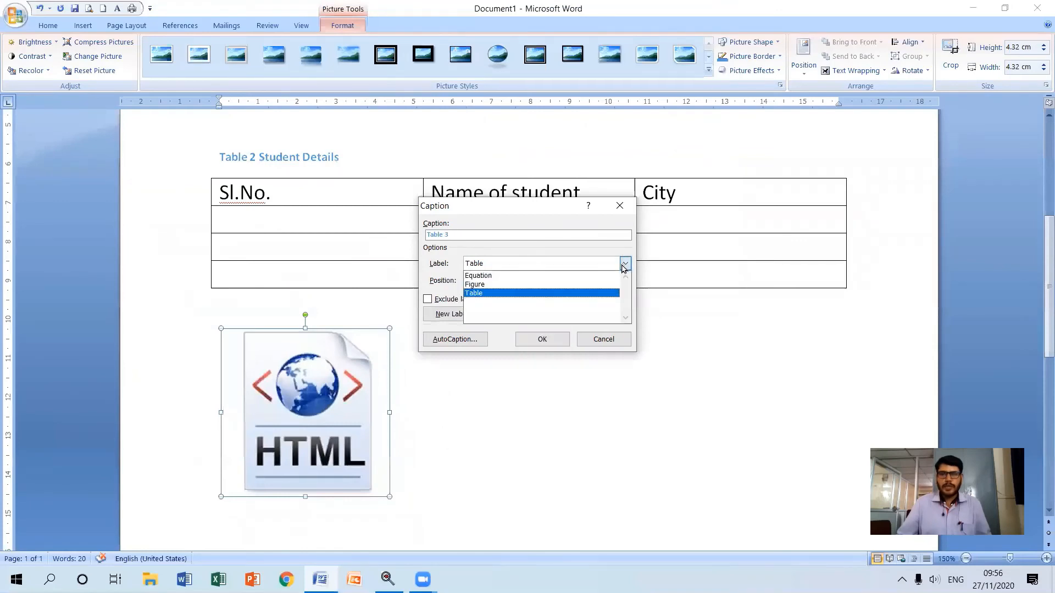
click(503, 286)
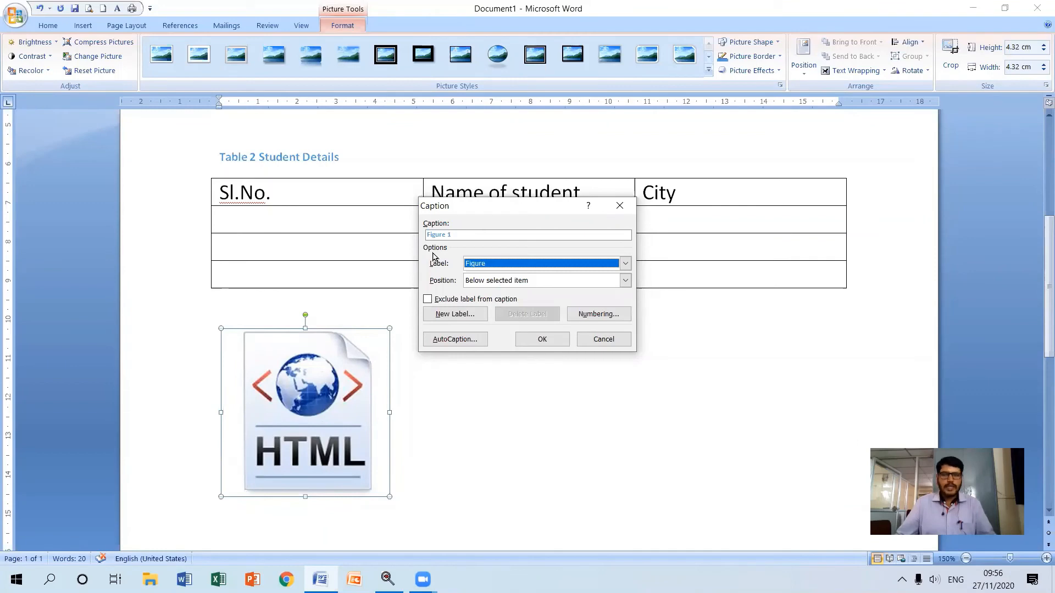
key(ctrl+1)
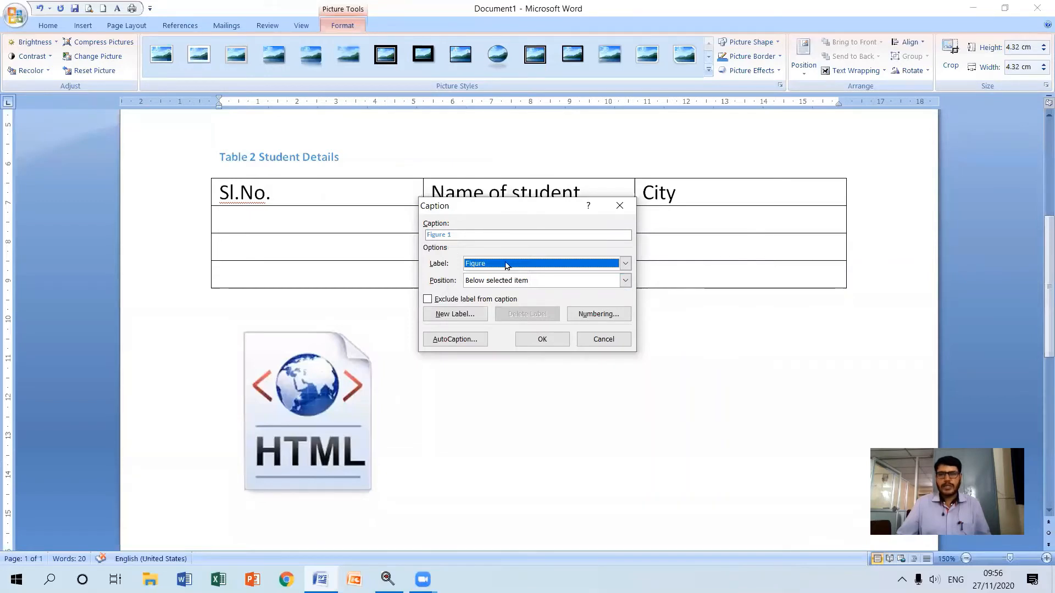
click(476, 236)
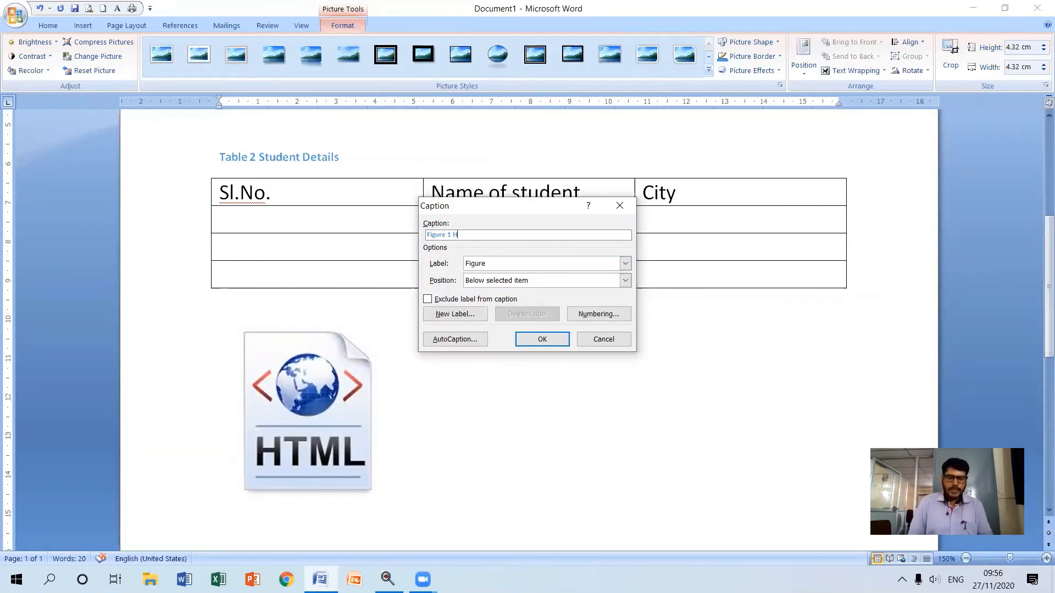
text(HTML)
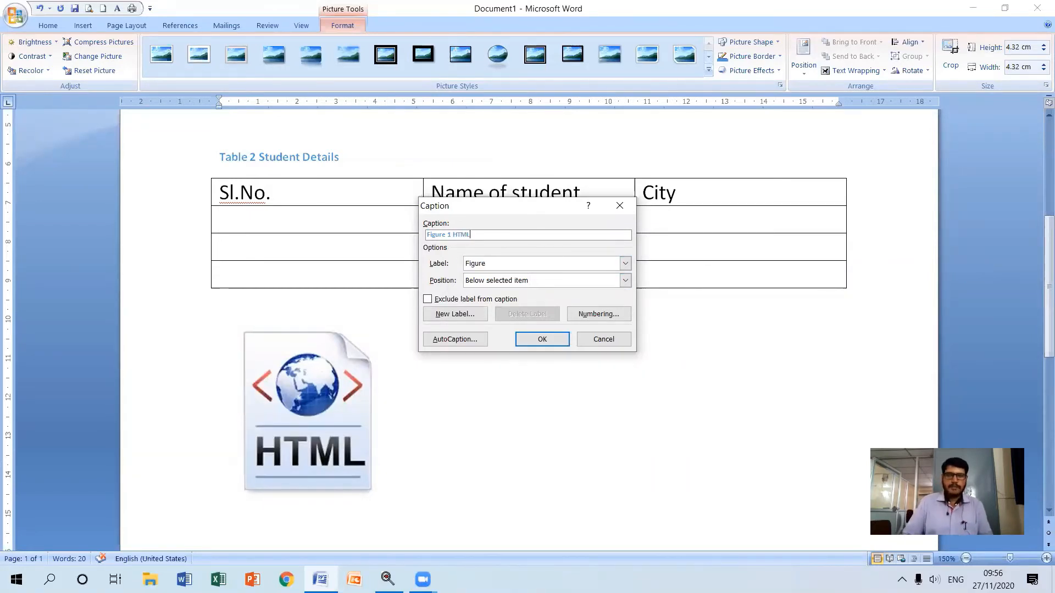
click(542, 340)
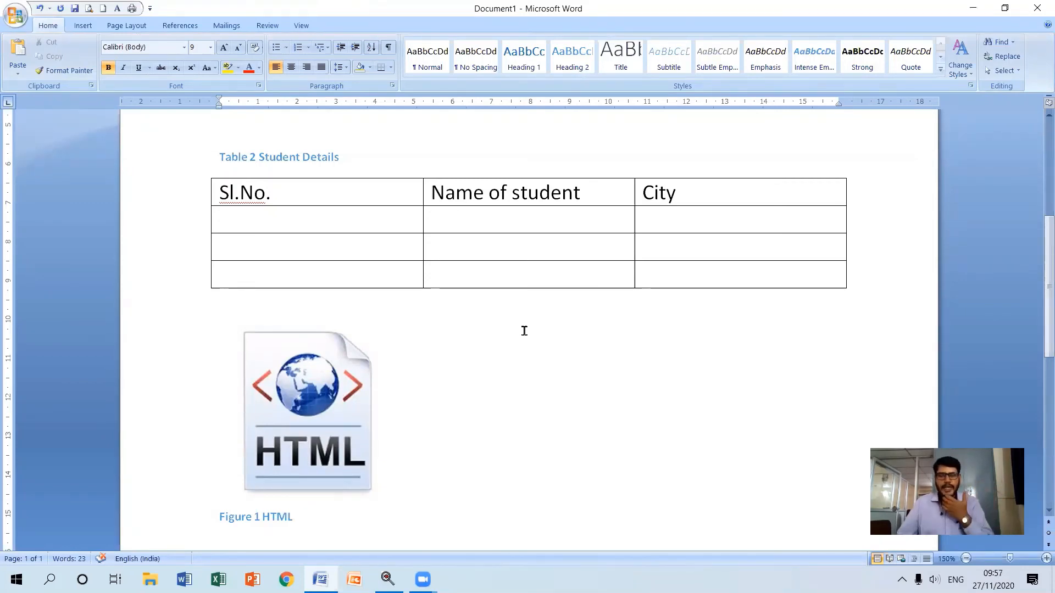
Step: Insert a page break in the empty area below the picture's caption to start a second page
scroll(524, 330, down, 7)
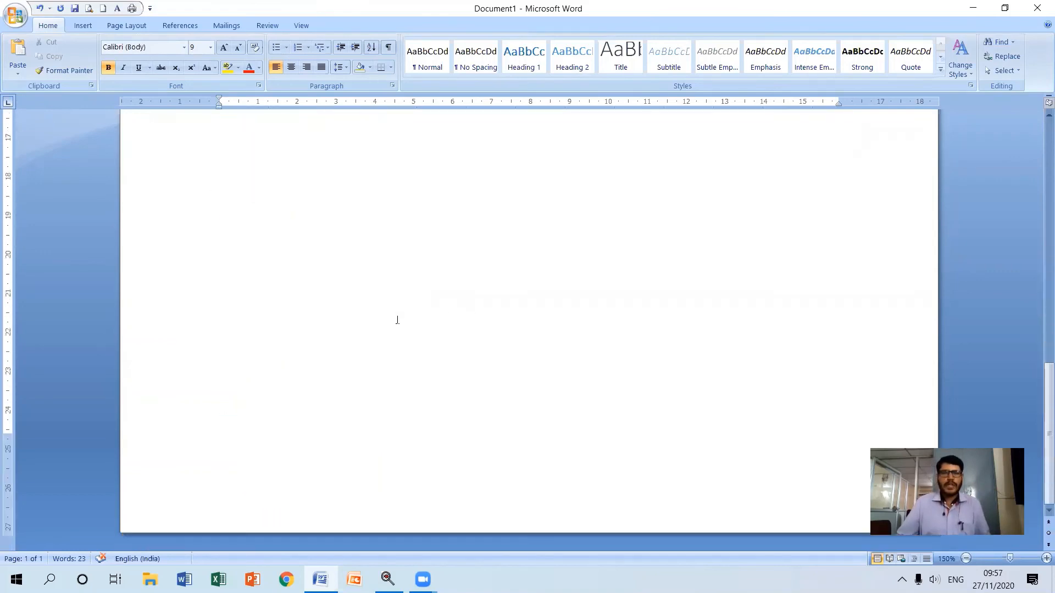
scroll(387, 328, up, 9)
scroll(389, 330, up, 4)
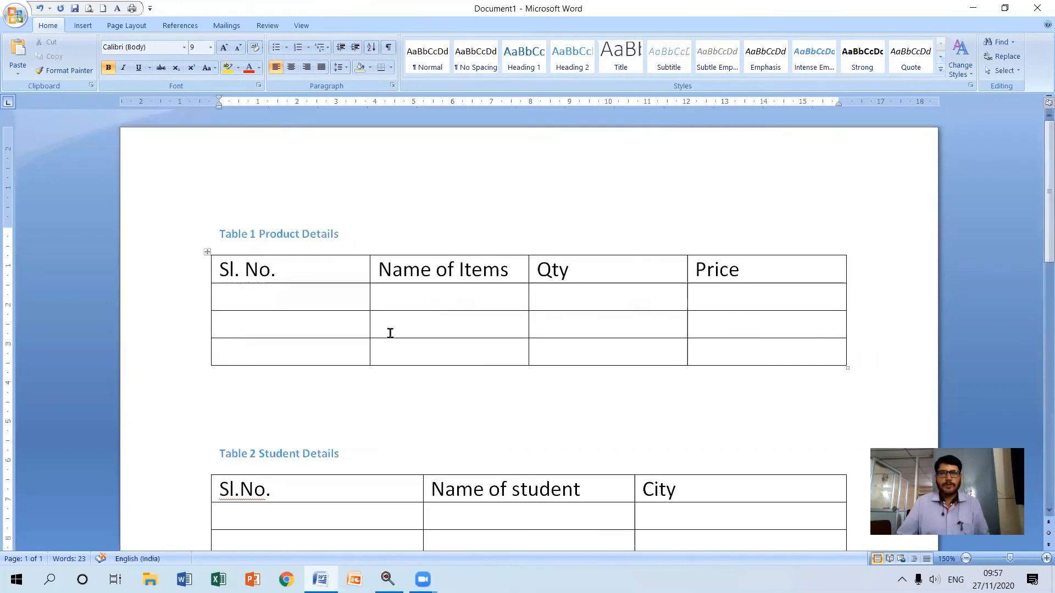
scroll(389, 332, down, 11)
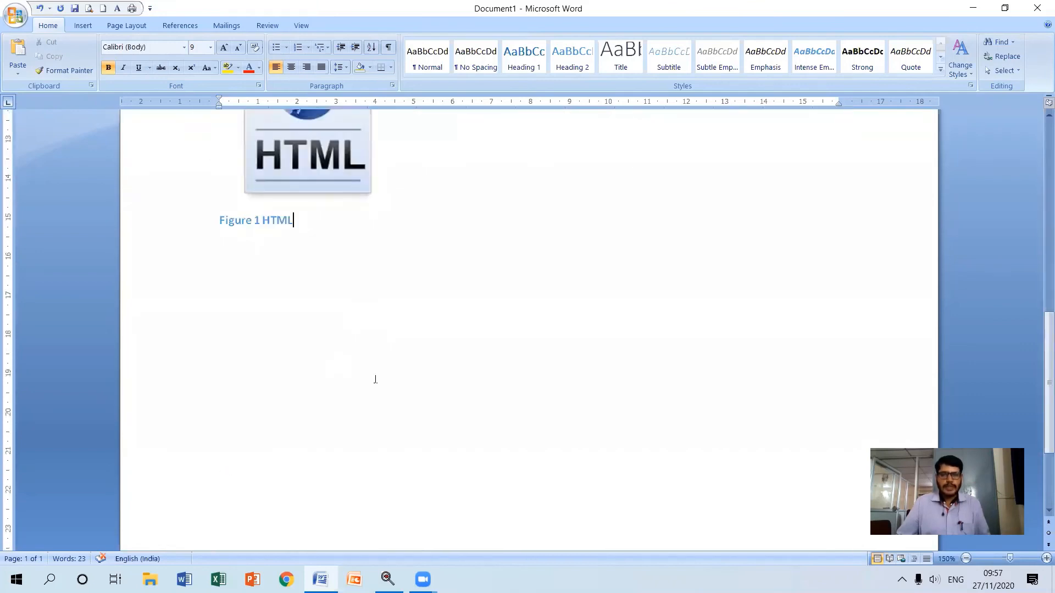
scroll(370, 353, down, 3)
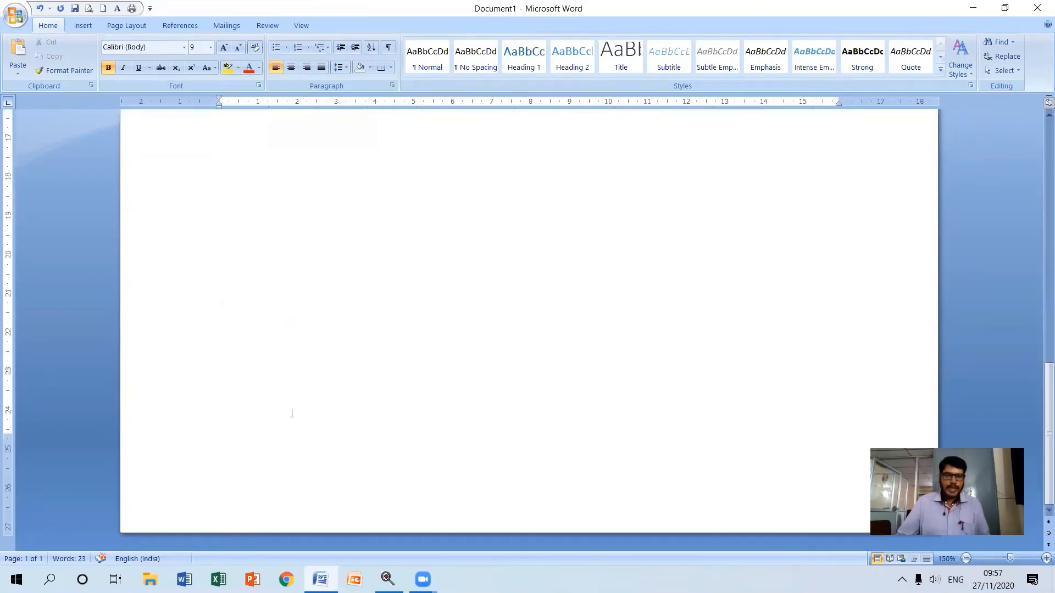
scroll(292, 413, up, 2)
click(314, 502)
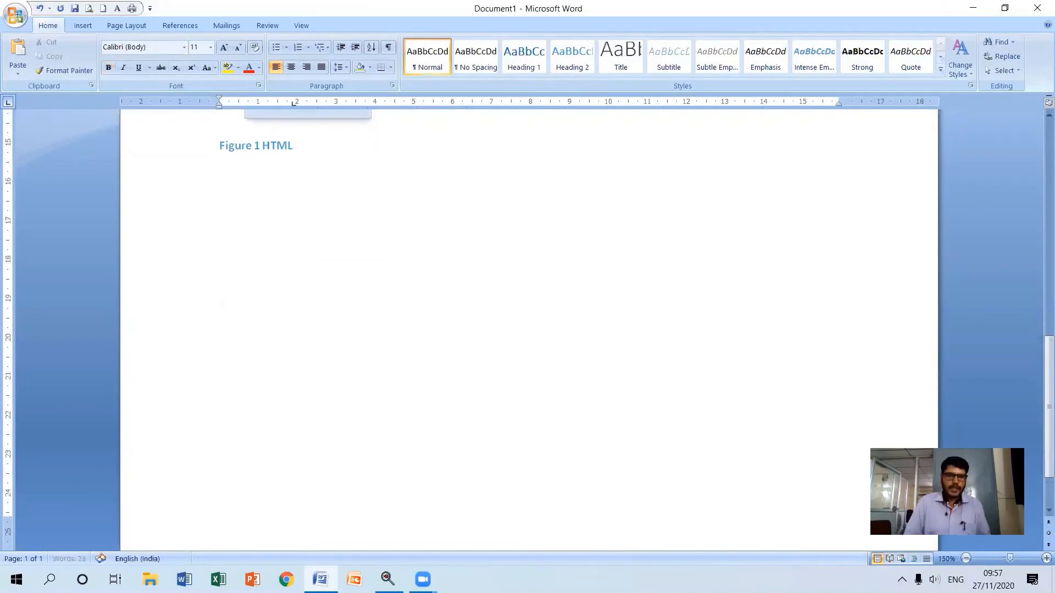
key(ctrl+Return)
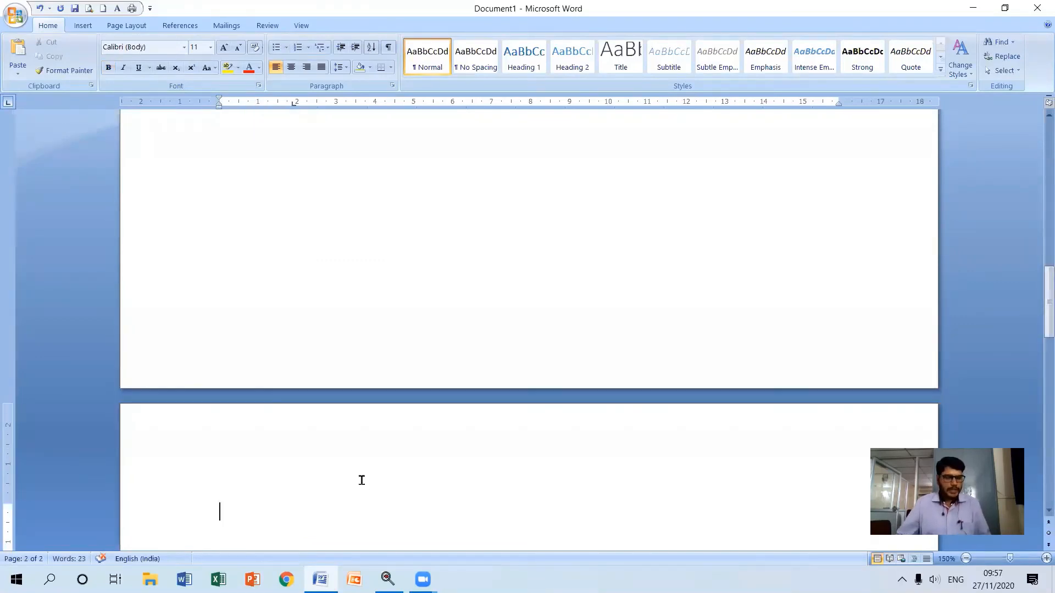
Step: Increase the font size to 24 for the text on the new second page
scroll(362, 480, down, 7)
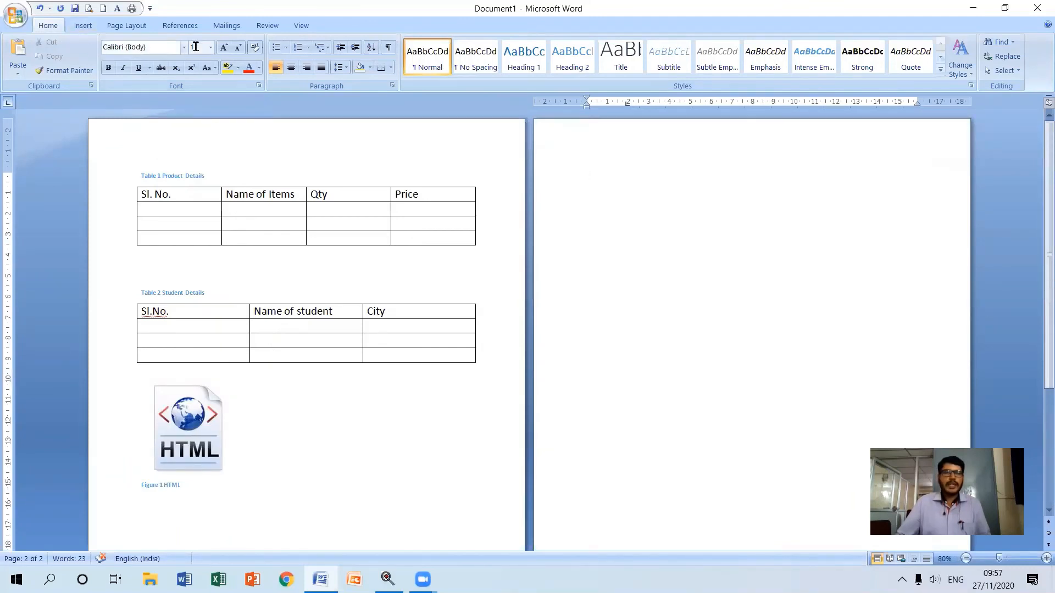
click(225, 50)
click(225, 49)
click(225, 49)
click(225, 49)
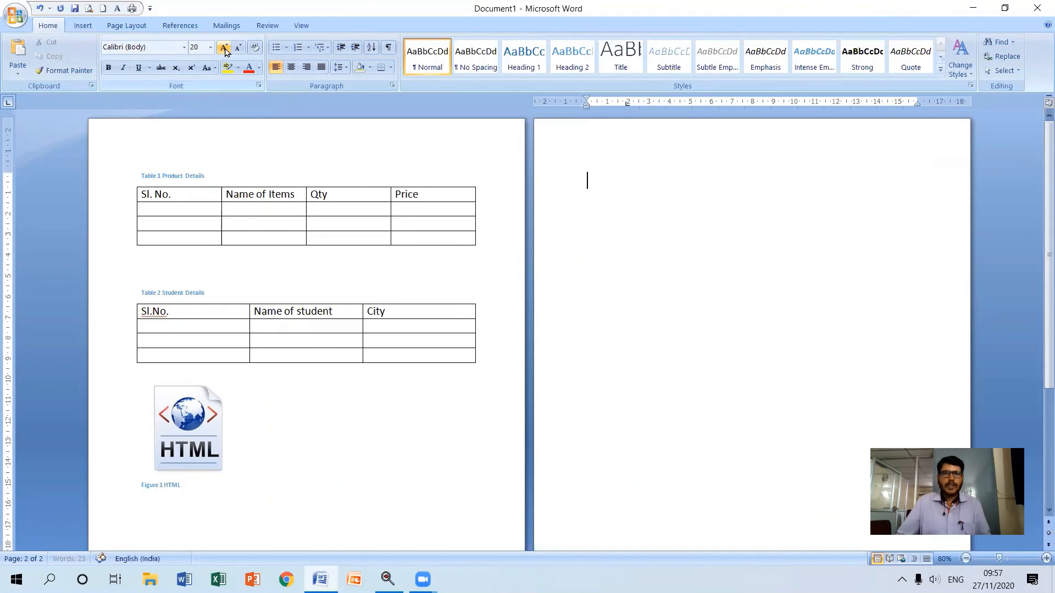
click(225, 50)
click(225, 49)
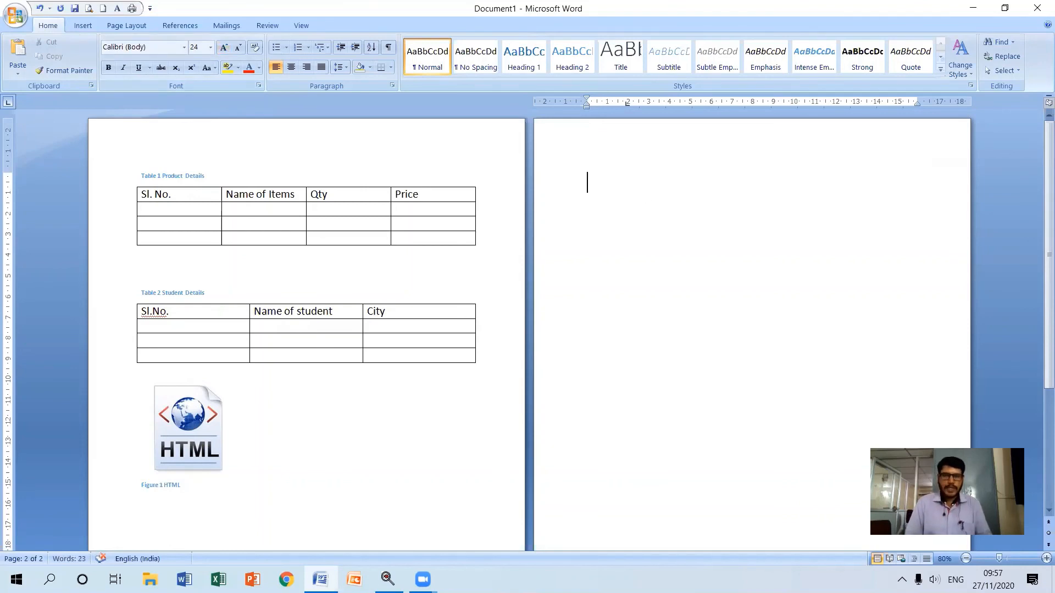
Step: Write "This is a sample text by clicking on table 1 you can see the contents of table 1" on the second page
text(Thius)
key(BackSpace)
key(BackSpace)
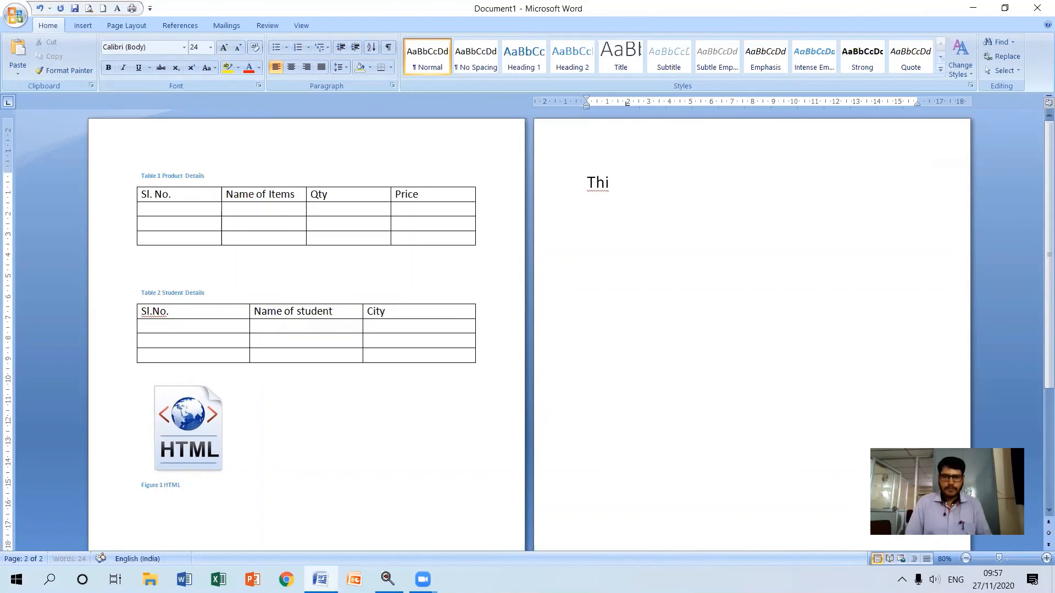
text(s is a)
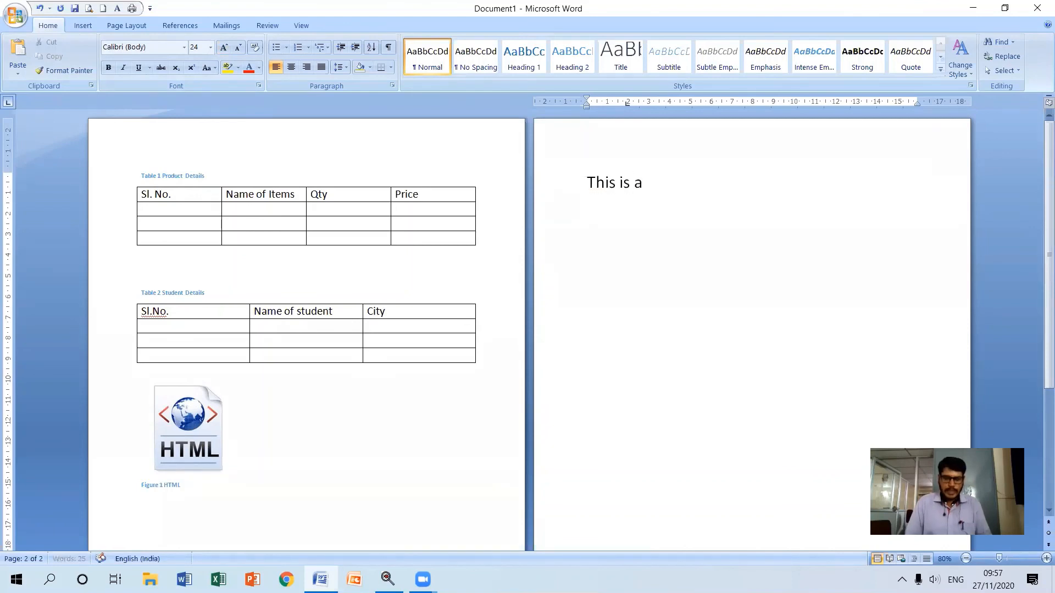
text( sample text)
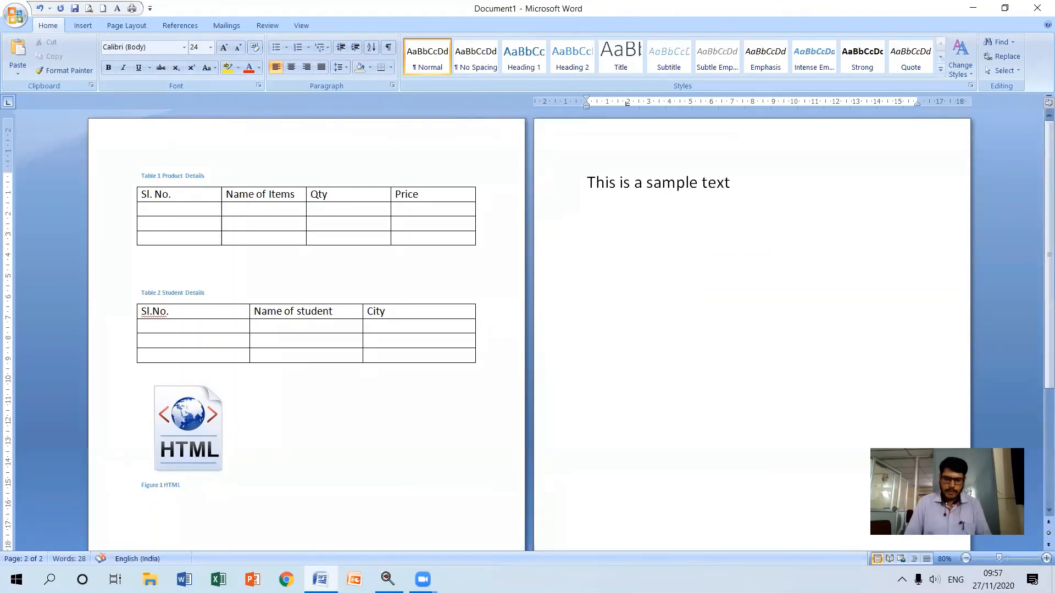
text( by)
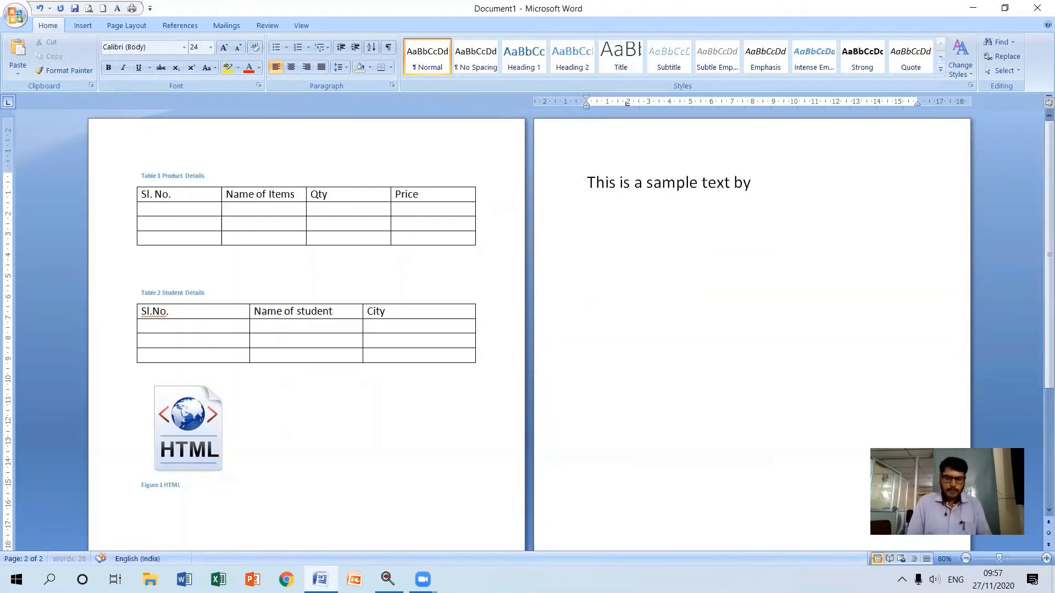
text( cli)
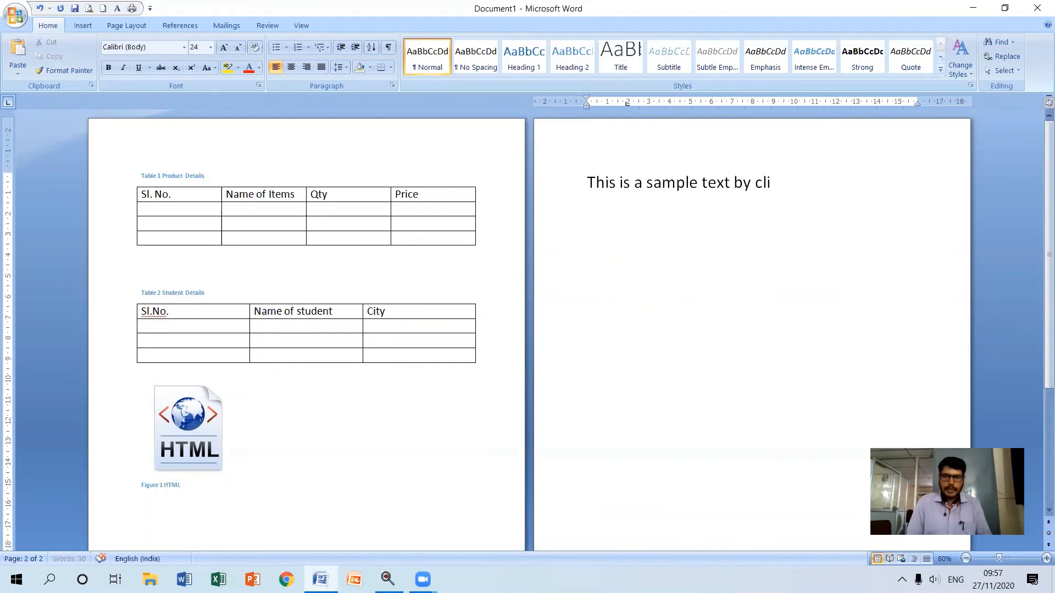
text(cking of)
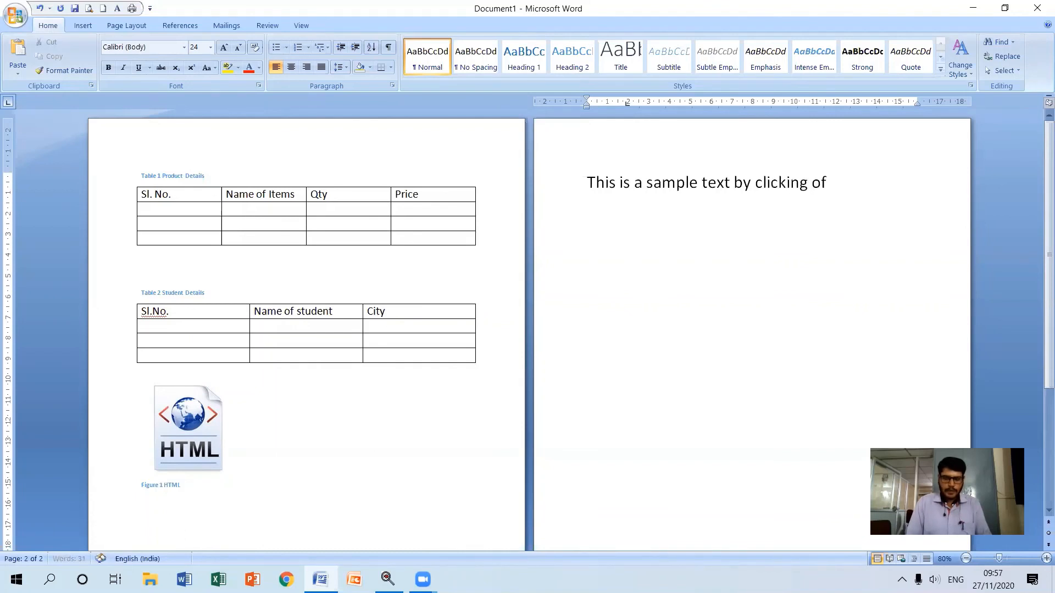
key(BackSpace)
text(n ta)
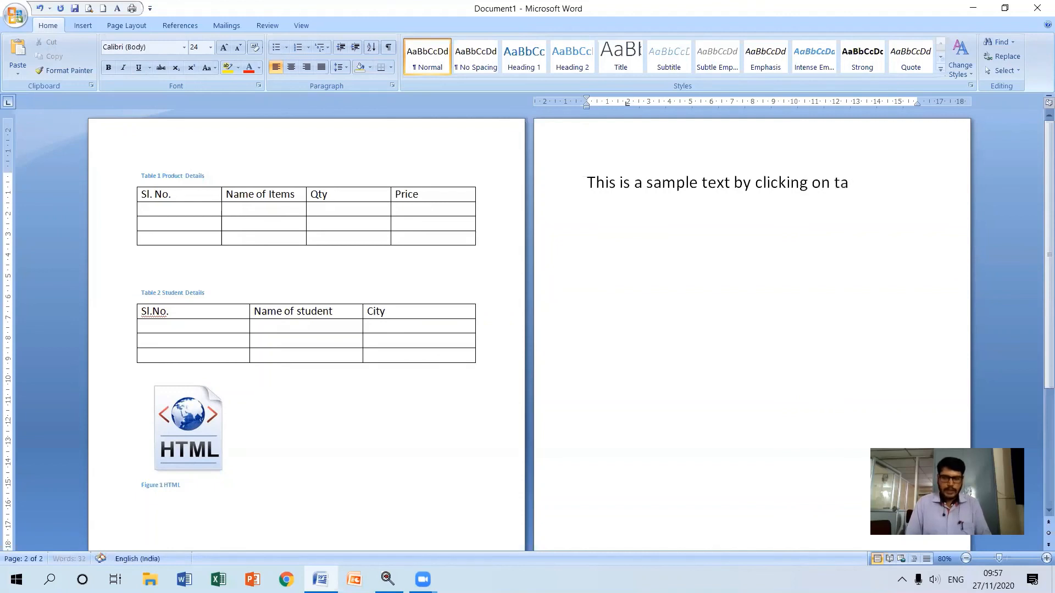
text(ble 1 you)
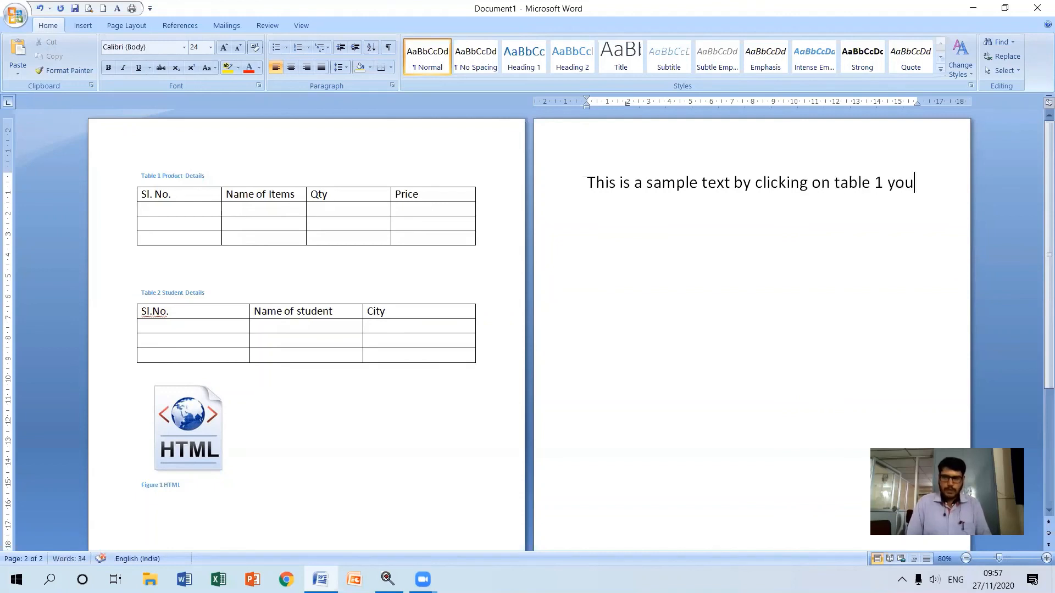
text( can)
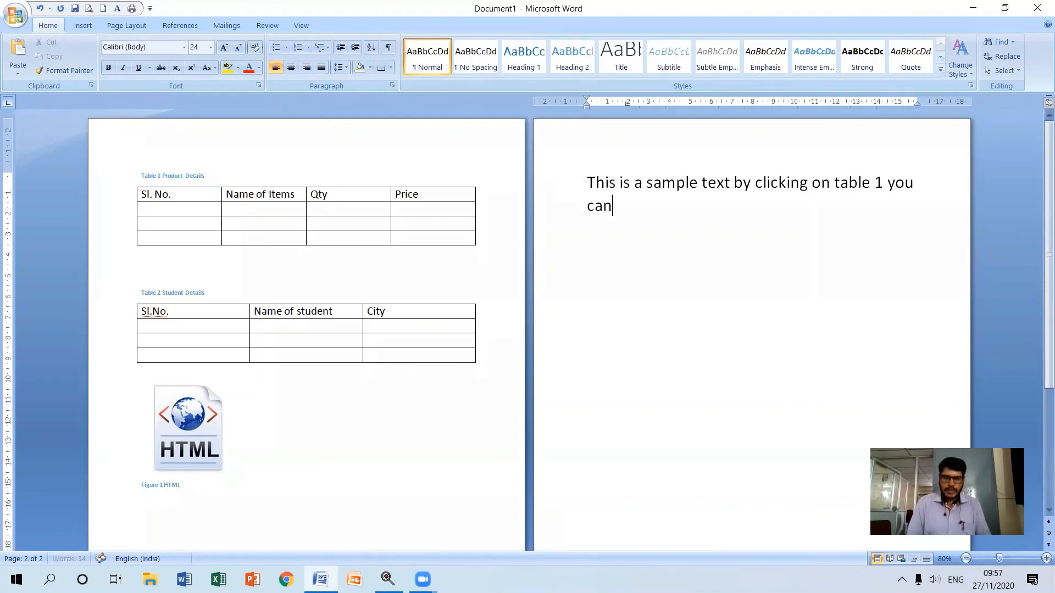
text( see)
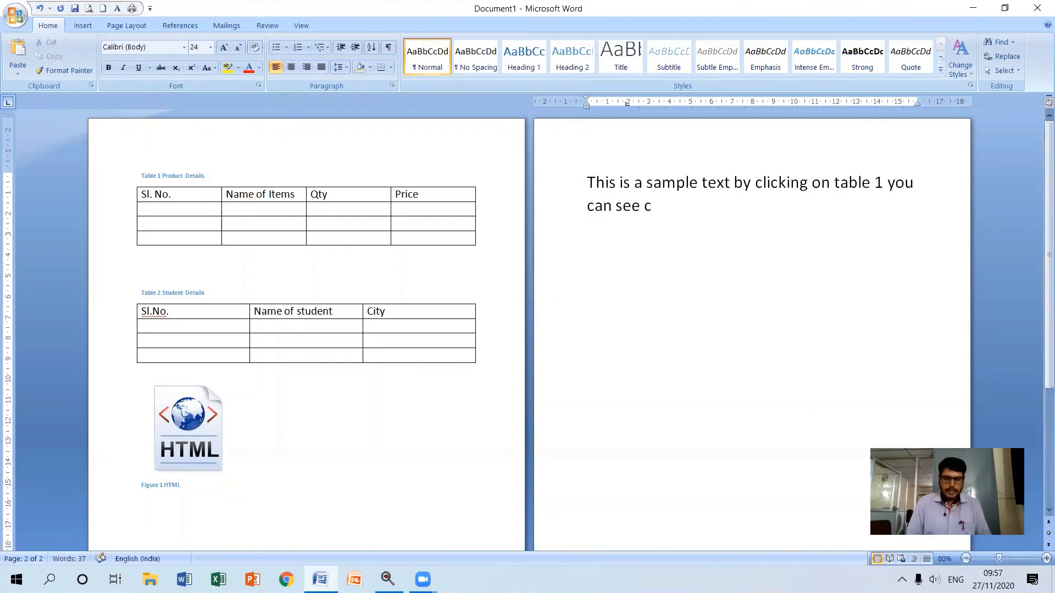
text( c)
key(BackSpace)
text(the c)
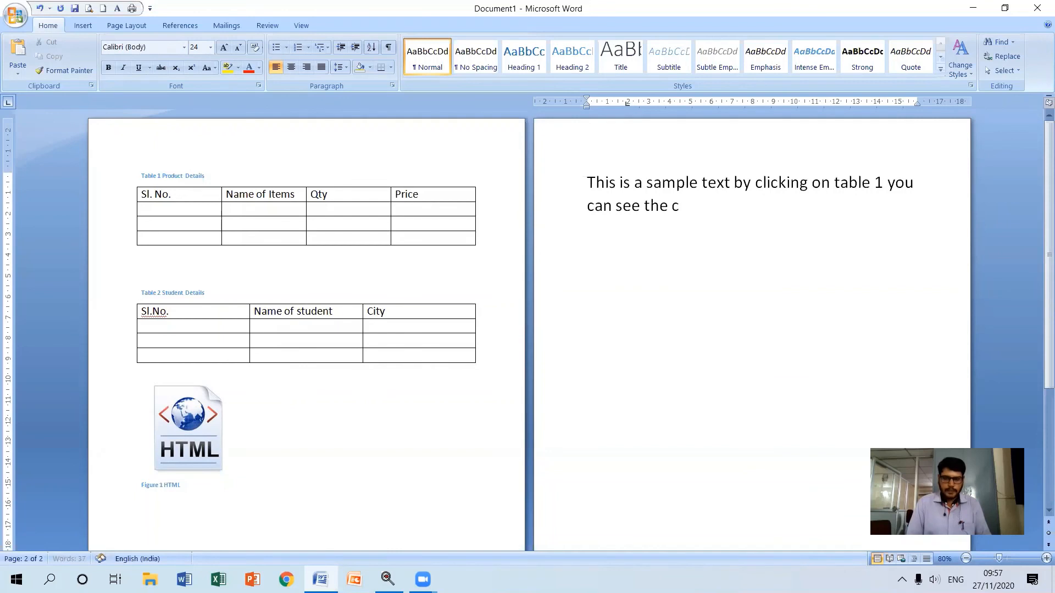
text(ontents )
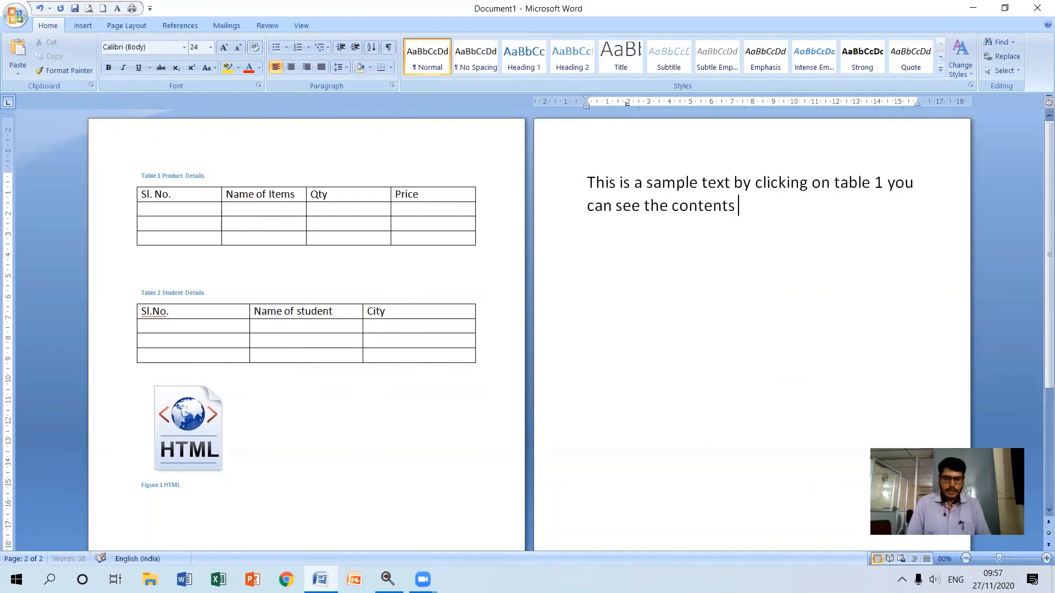
text(belo)
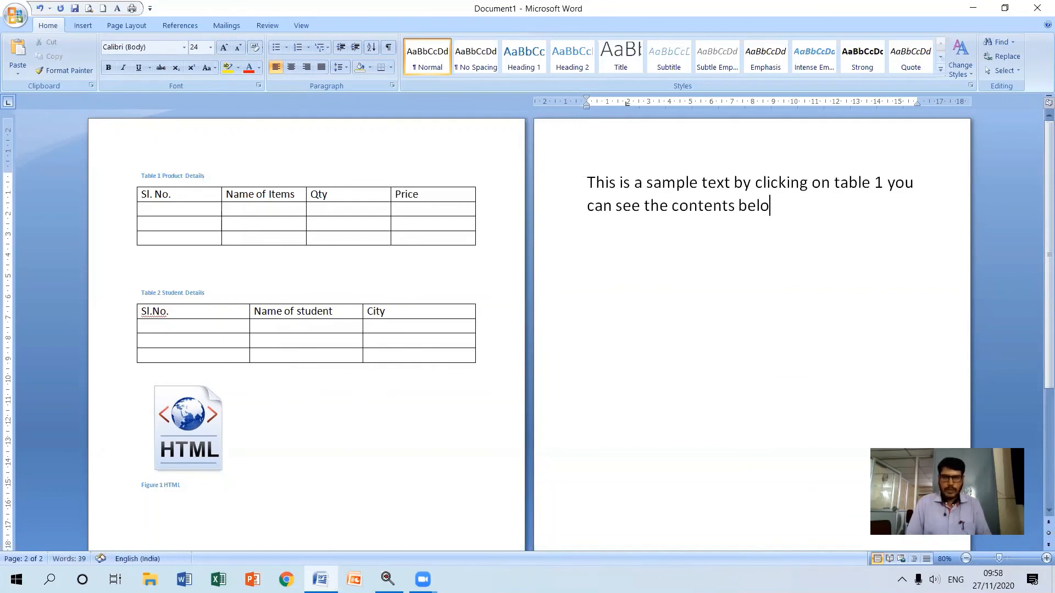
key(BackSpace)
key(BackSpace)
key(BackSpace)
key(BackSpace)
key(BackSpace)
text(of tab)
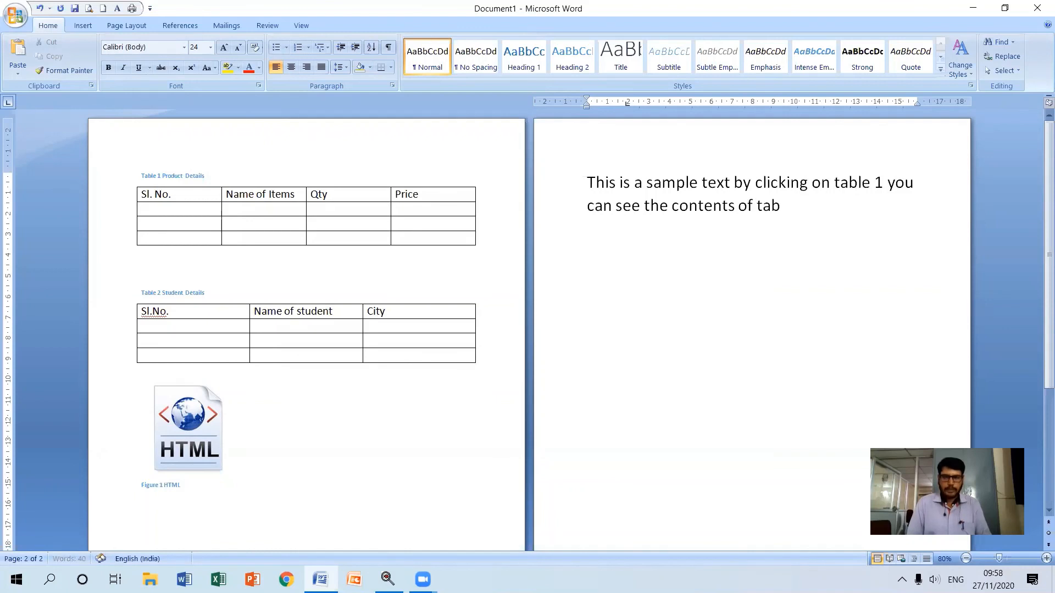
text(le 1)
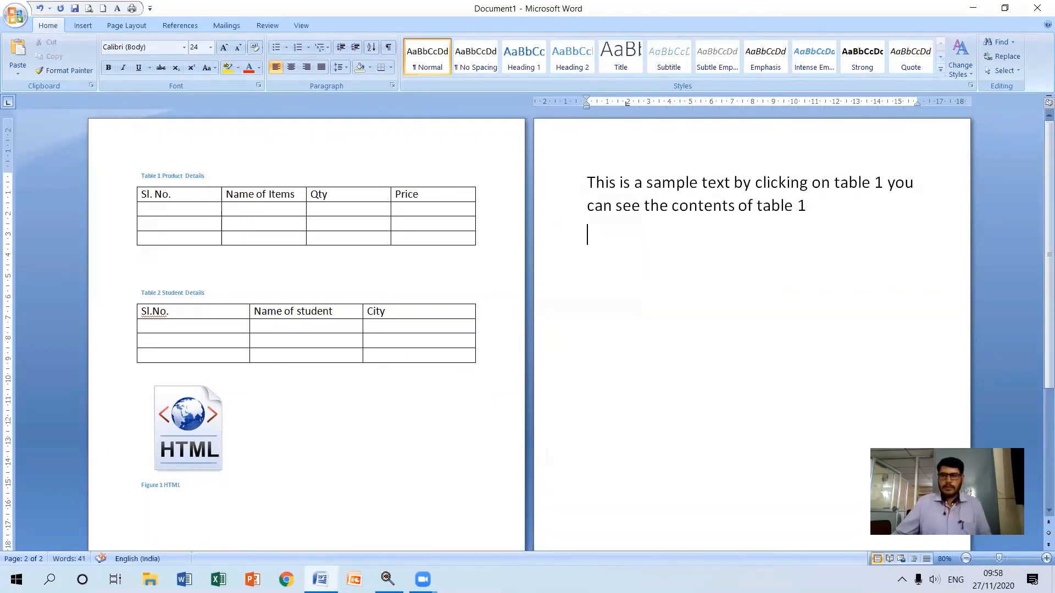
Step: Start a new paragraph below the sample sentence with the text "Please refer"
key(Return)
text(S)
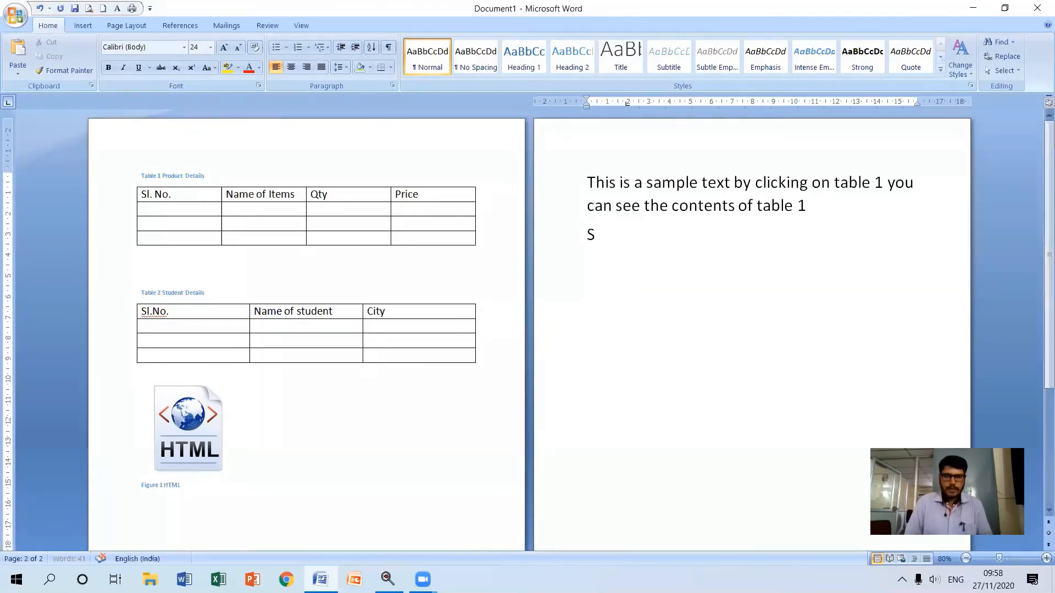
key(BackSpace)
text(Pl)
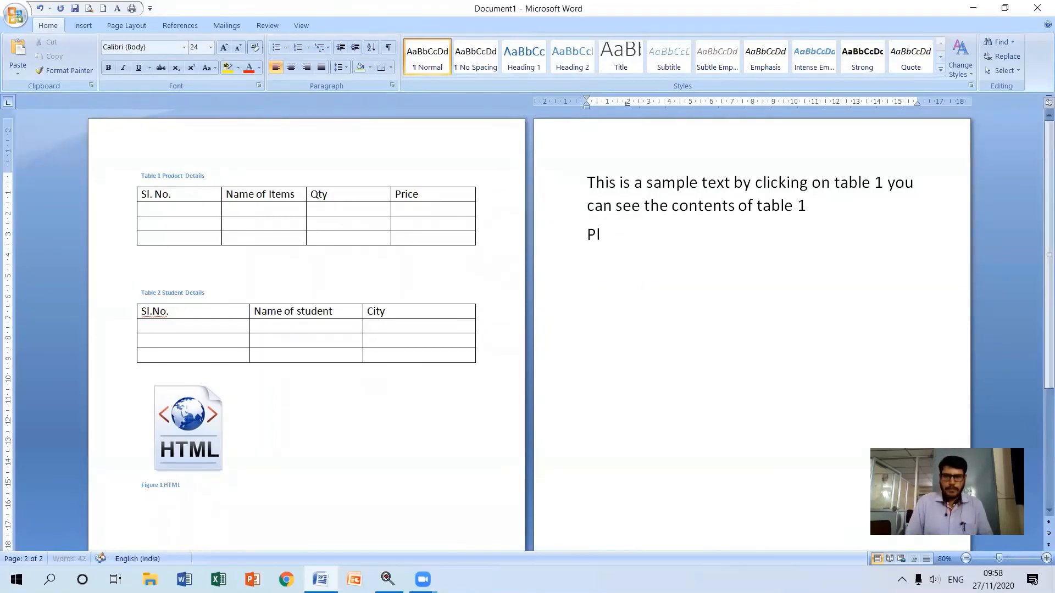
text(ease refer)
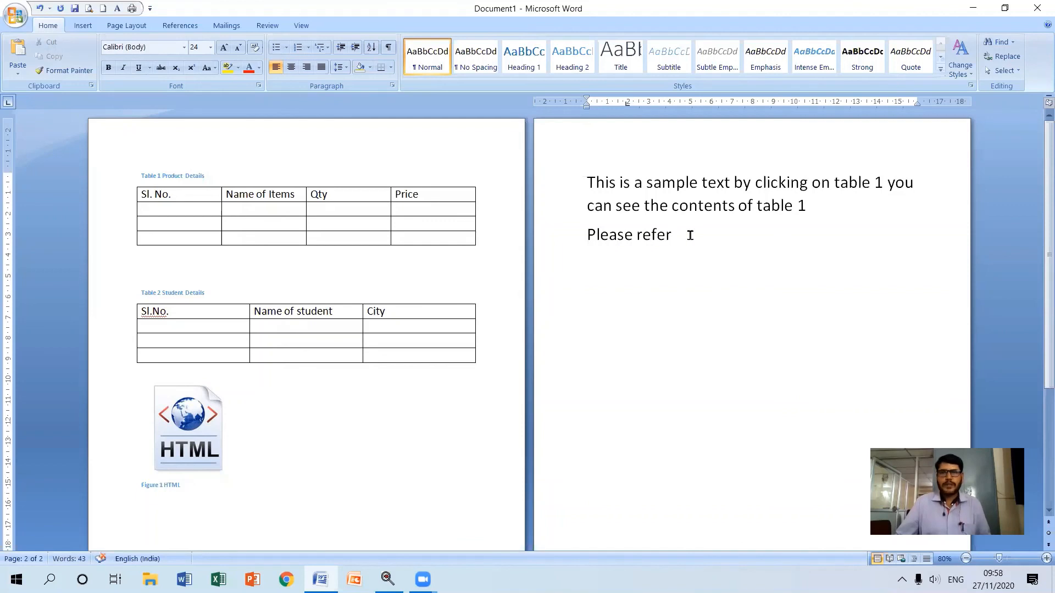
Step: Open the cross-reference settings for the spot after "Please refer" and move the dialog clear of the first page
click(83, 26)
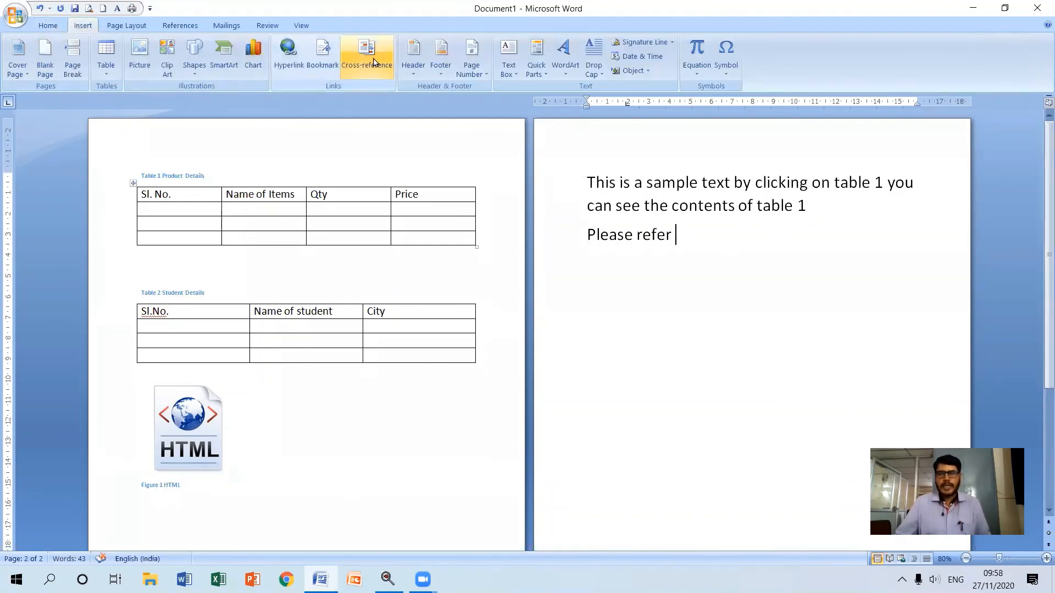
click(373, 62)
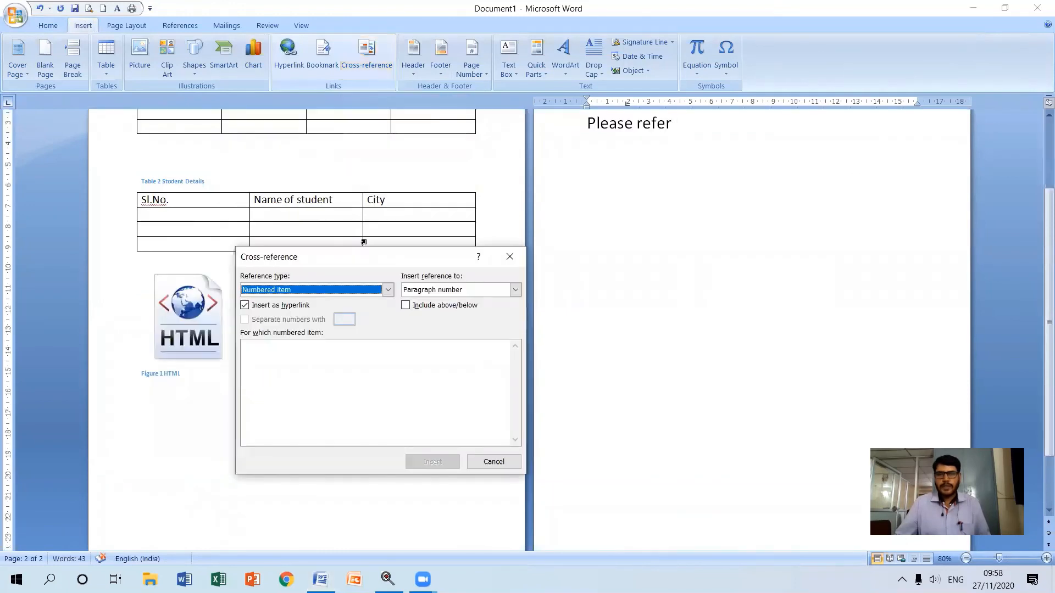
drag(367, 258, 619, 174)
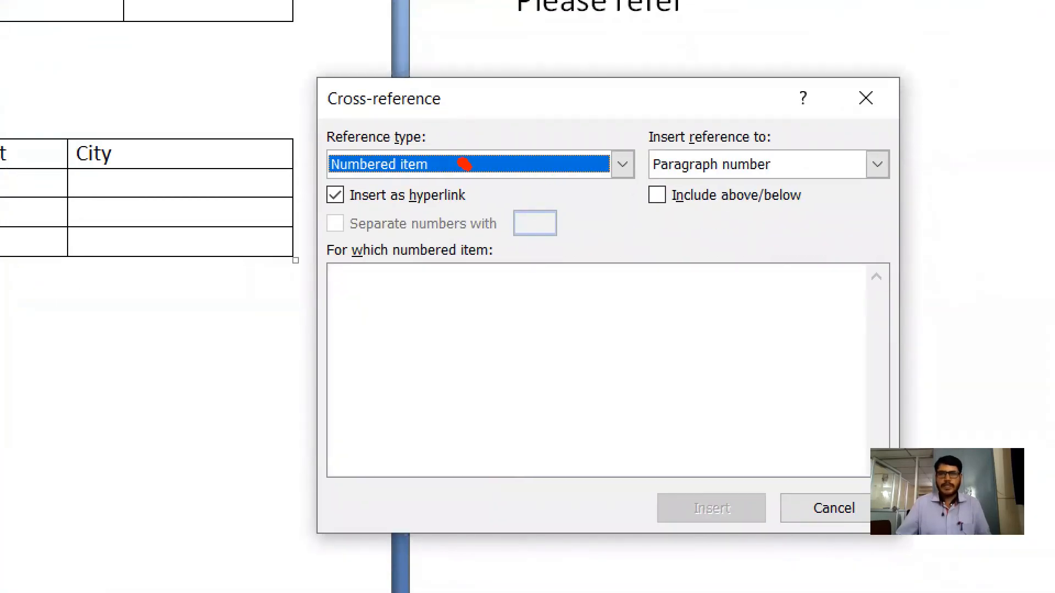
drag(464, 165, 519, 134)
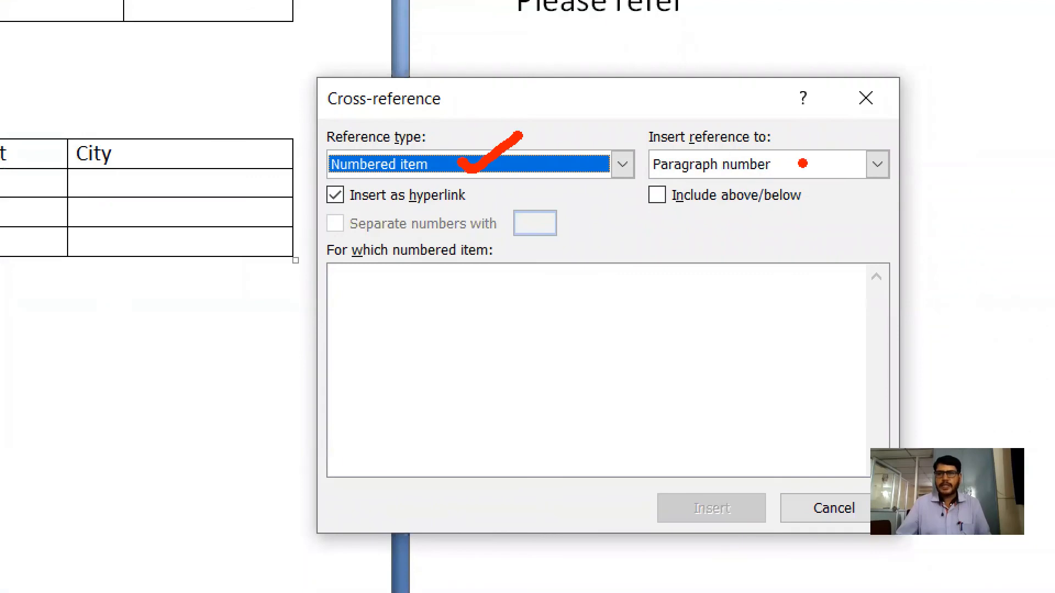
drag(803, 164, 840, 145)
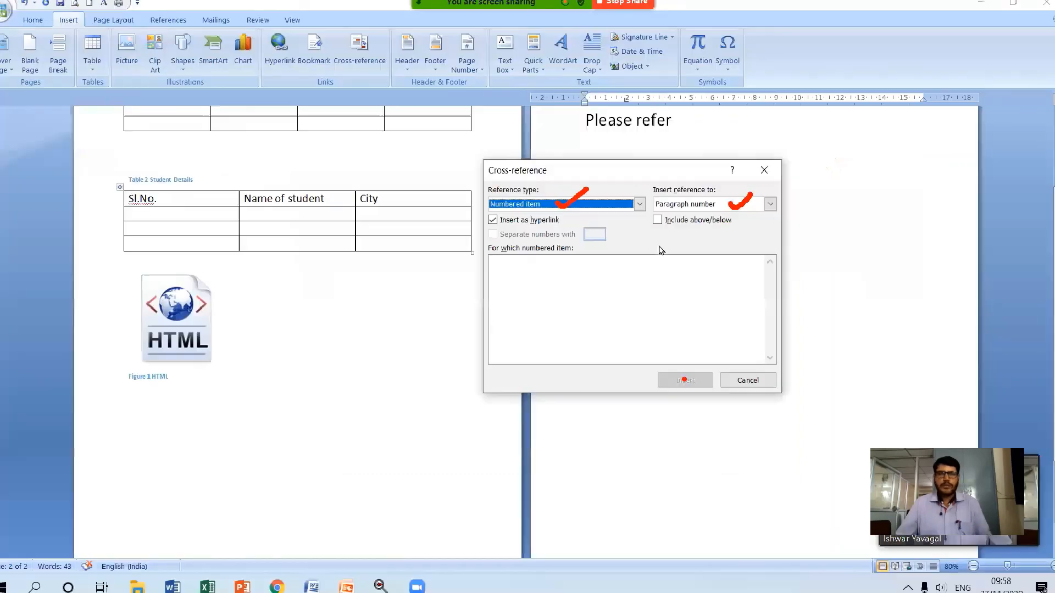
key(Escape)
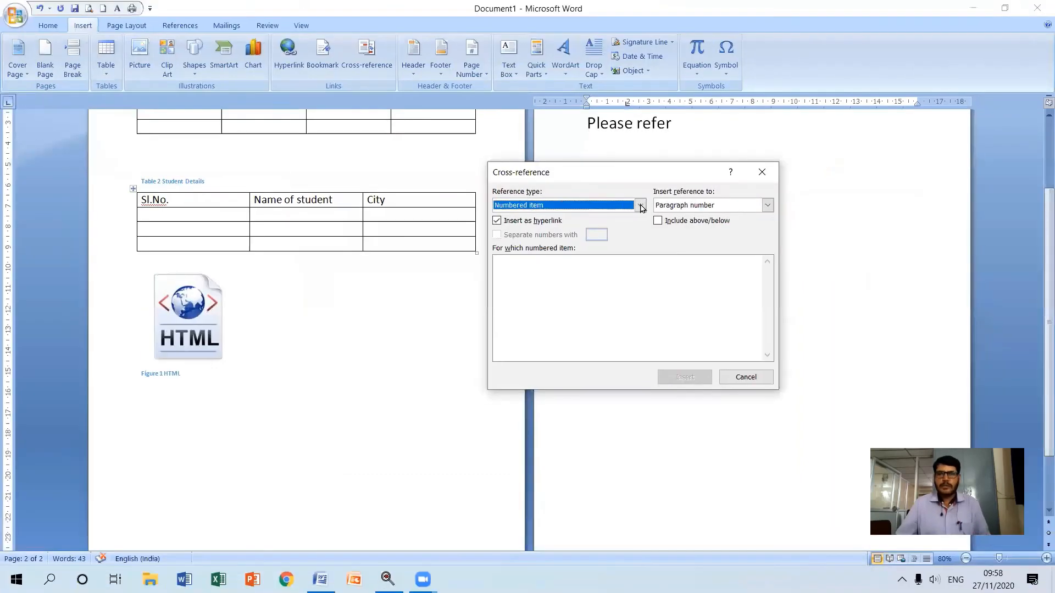
Step: Insert a hyperlinked Table cross-reference to the entire caption "Table 1 Product Details" after "Please refer", then close the dialog
click(640, 206)
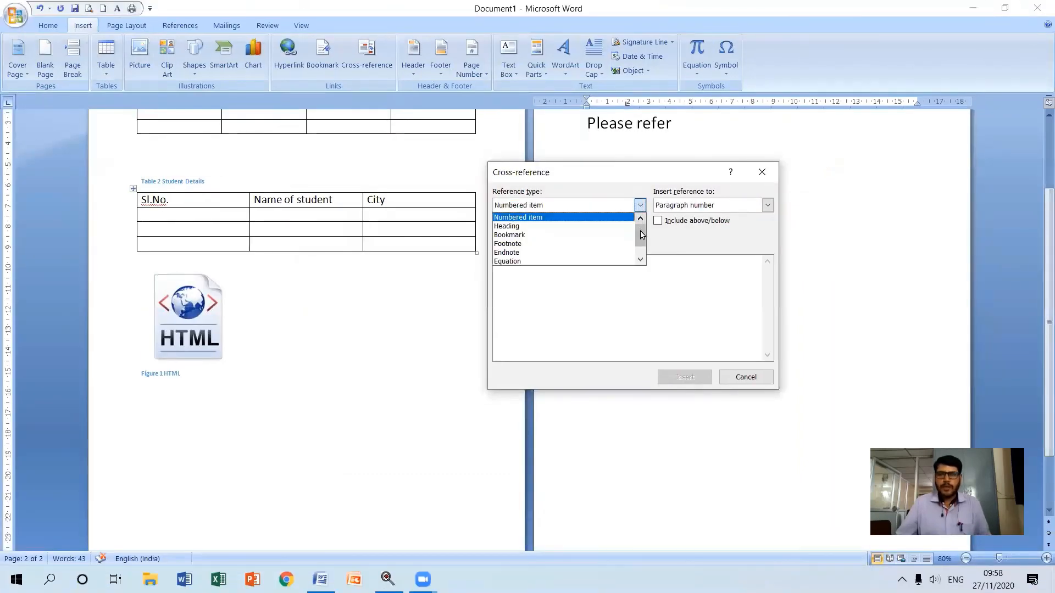
drag(641, 235, 641, 243)
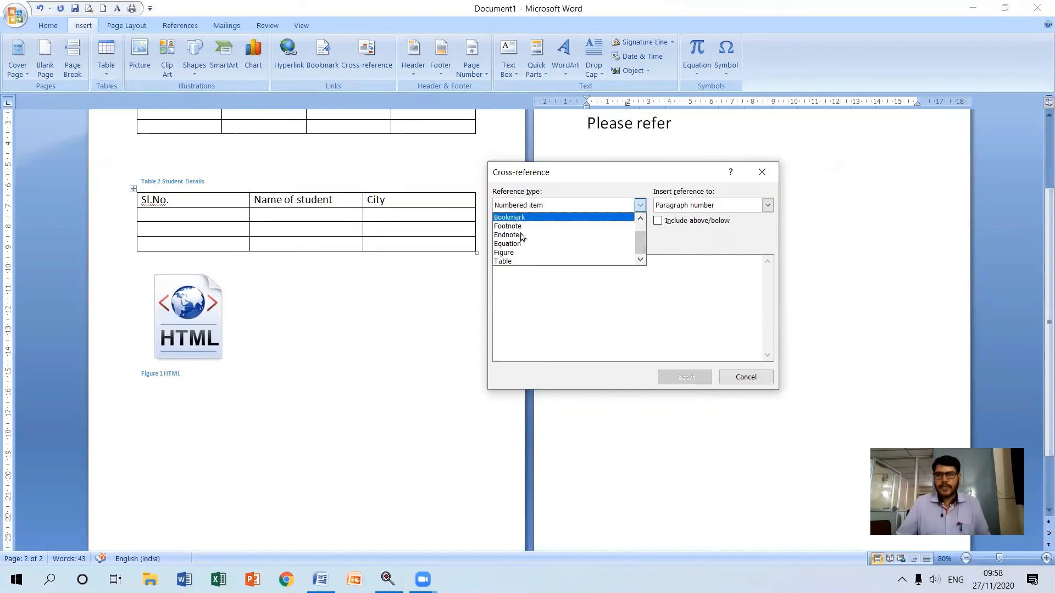
click(514, 262)
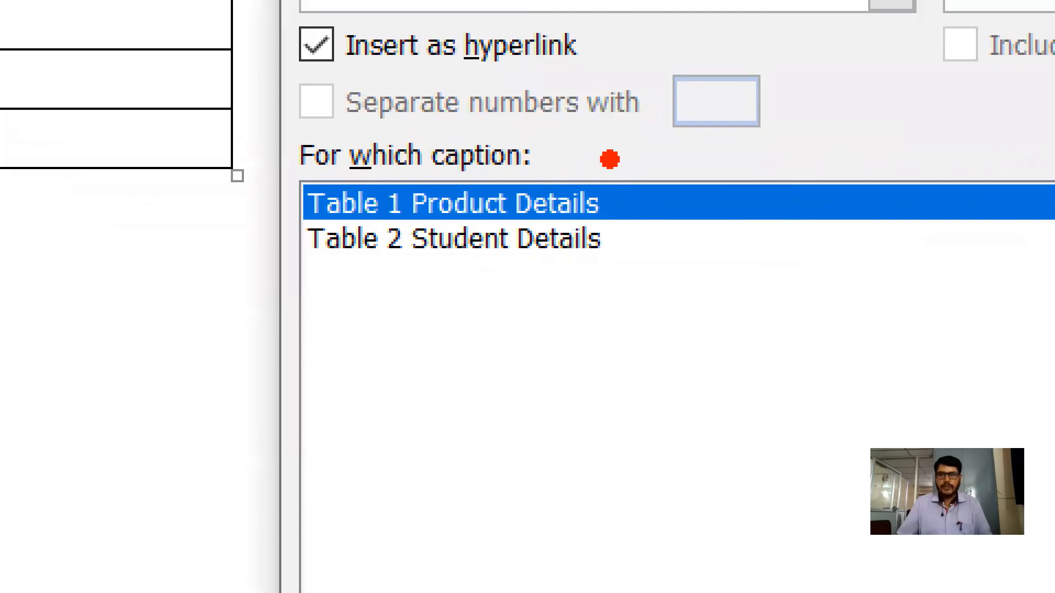
mouse_move(610, 159)
mouse_down()
mouse_move(638, 250)
mouse_move(624, 307)
mouse_move(561, 324)
mouse_up()
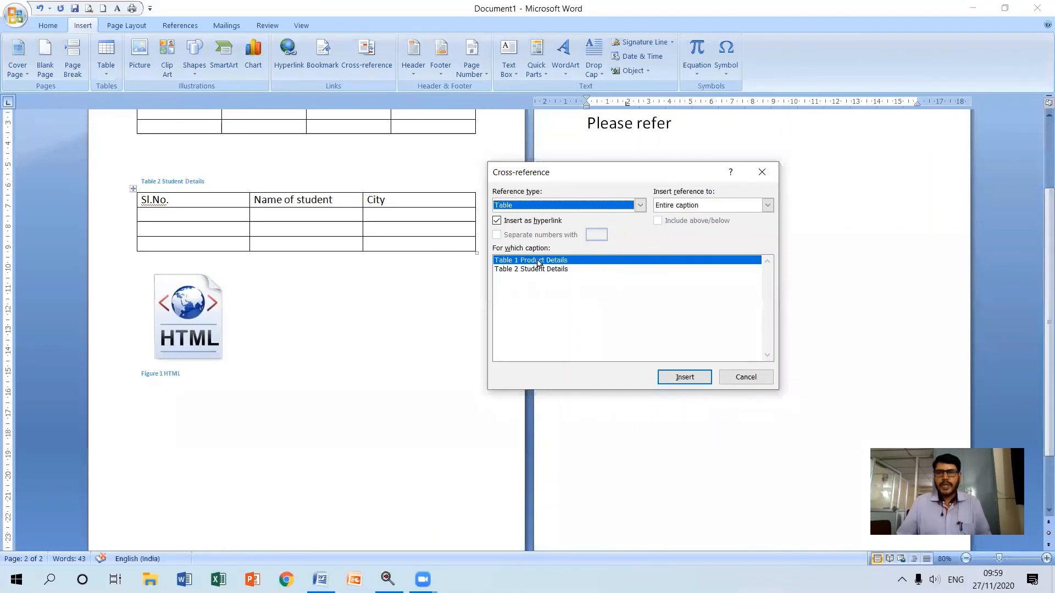
click(537, 261)
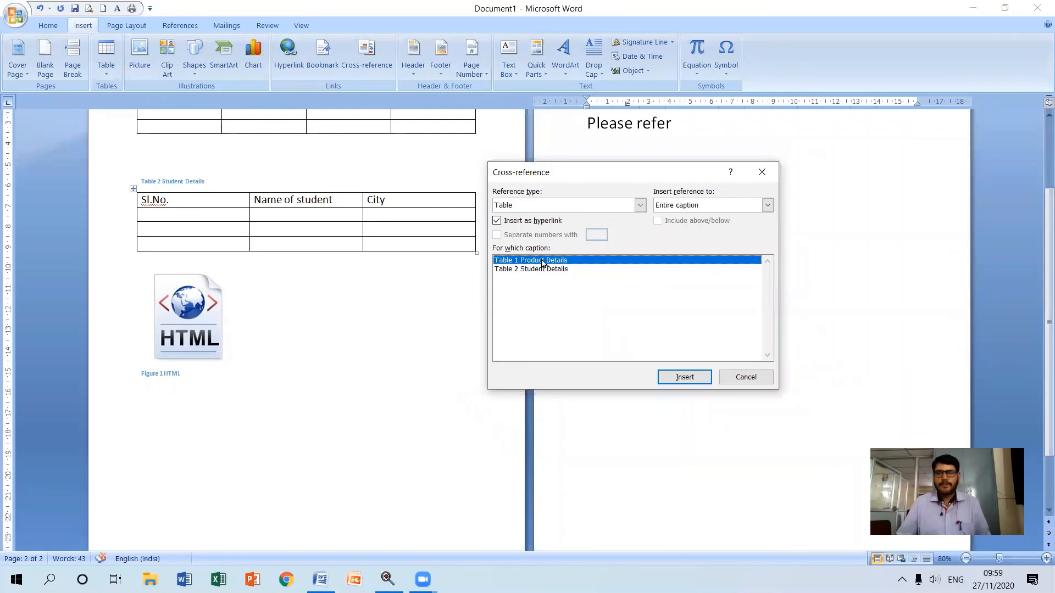
click(682, 378)
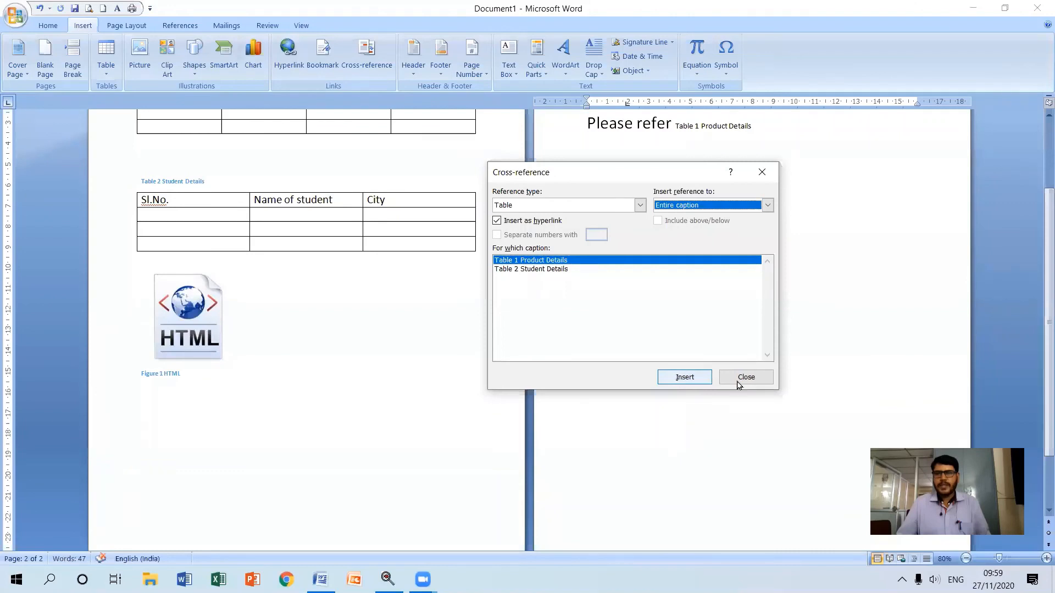
click(745, 378)
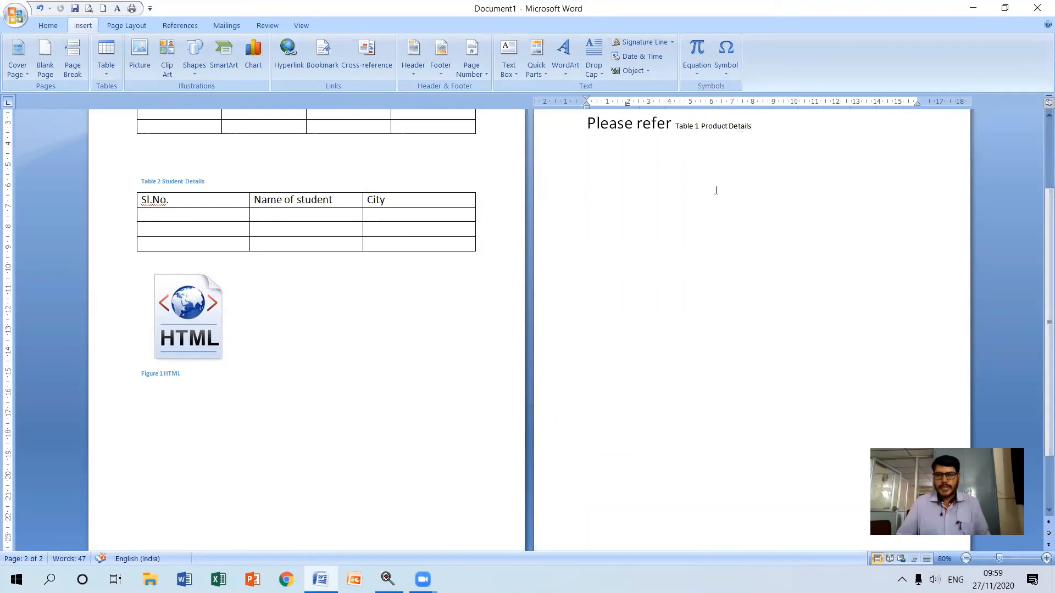
Step: Enlarge the view of the second page and follow the "Table 1 Product Details" cross-reference to its table
drag(1039, 258, 1040, 184)
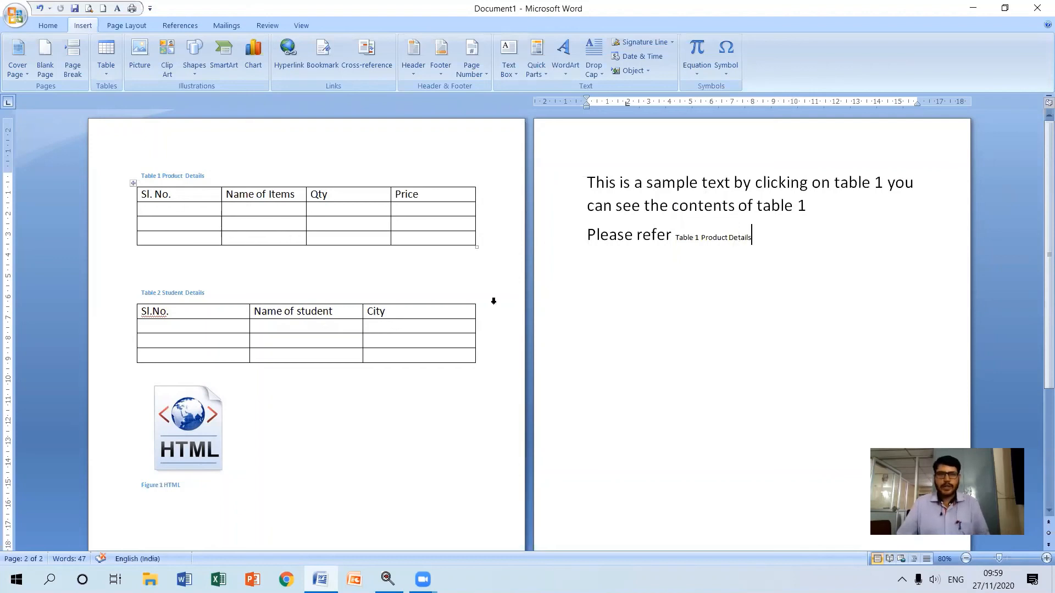
scroll(597, 327, up, 9)
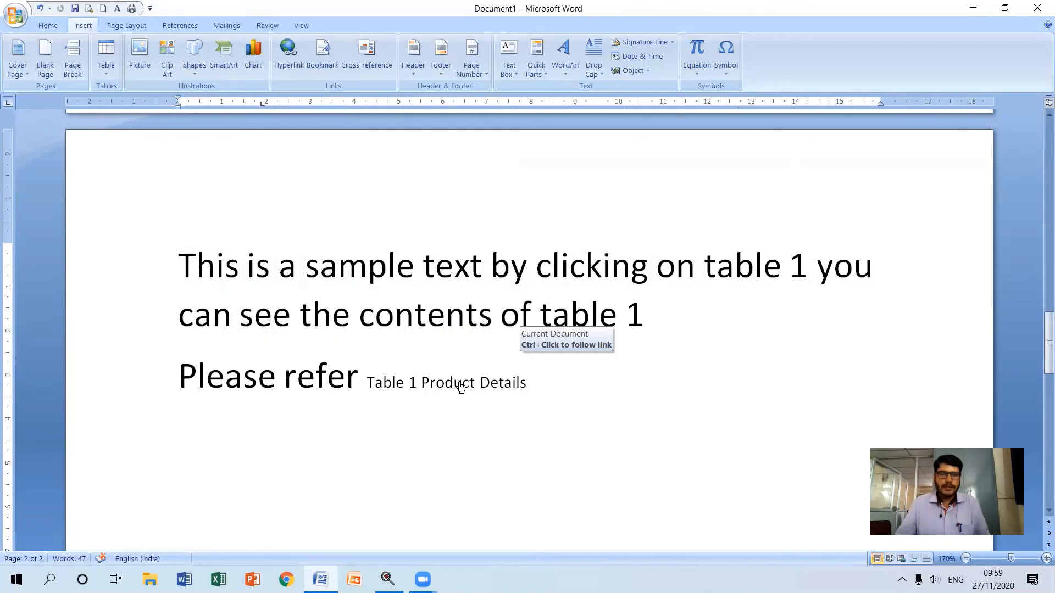
ctrl+click(460, 386)
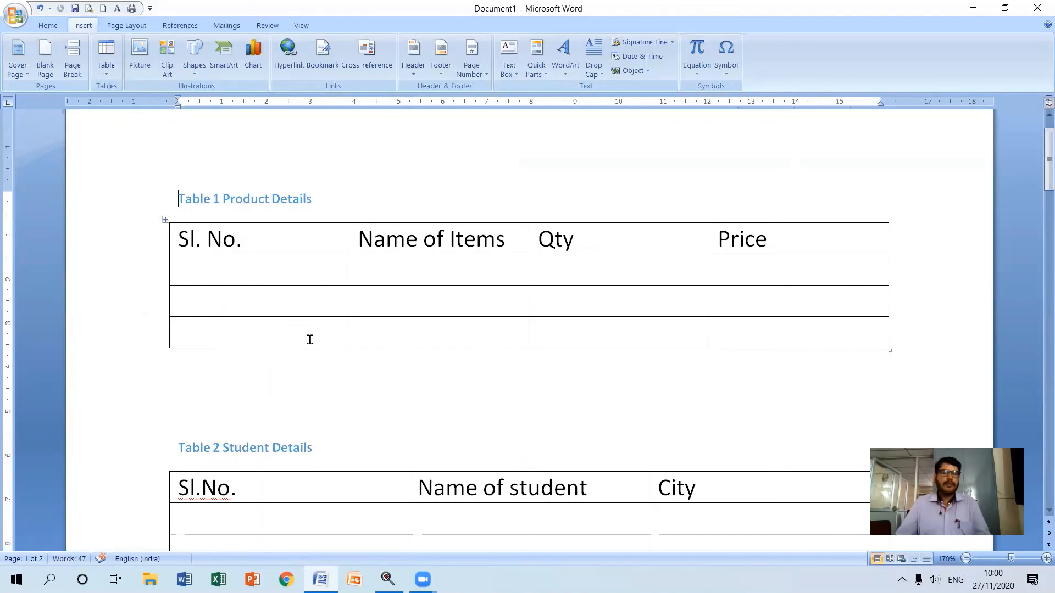
scroll(308, 373, down, 6)
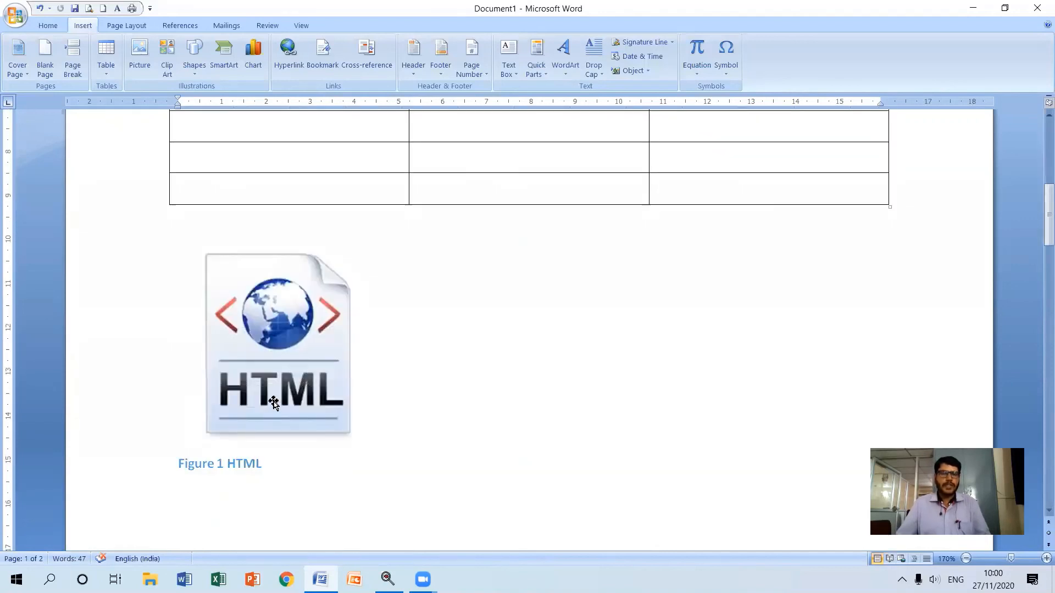
Step: Below the Table 1 cross-reference on the second page, leave an empty line and add the paragraphs "To see HTML image click below" and "Please refer"
scroll(635, 341, down, 15)
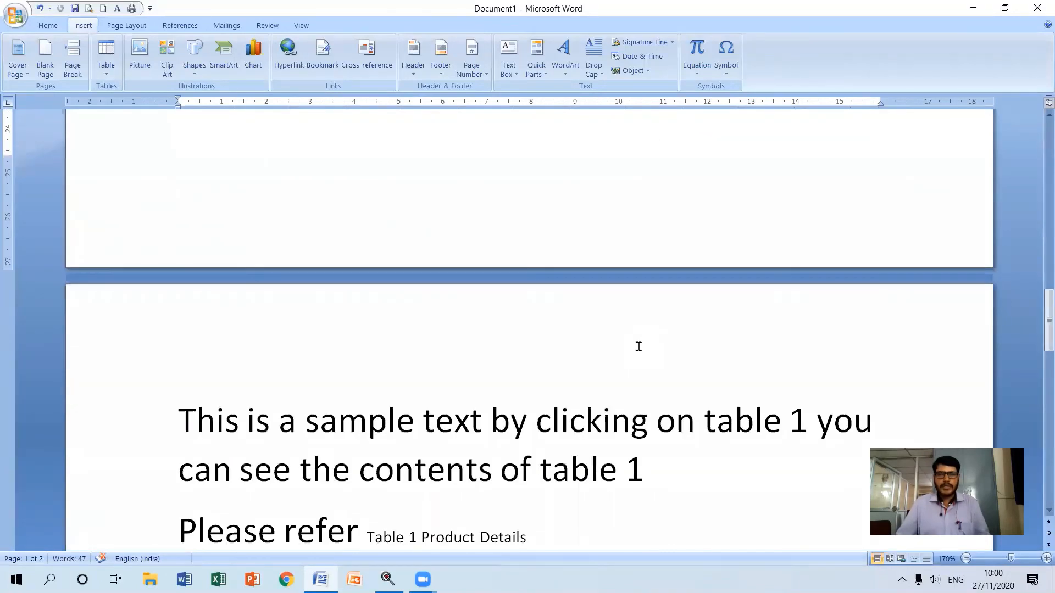
click(571, 256)
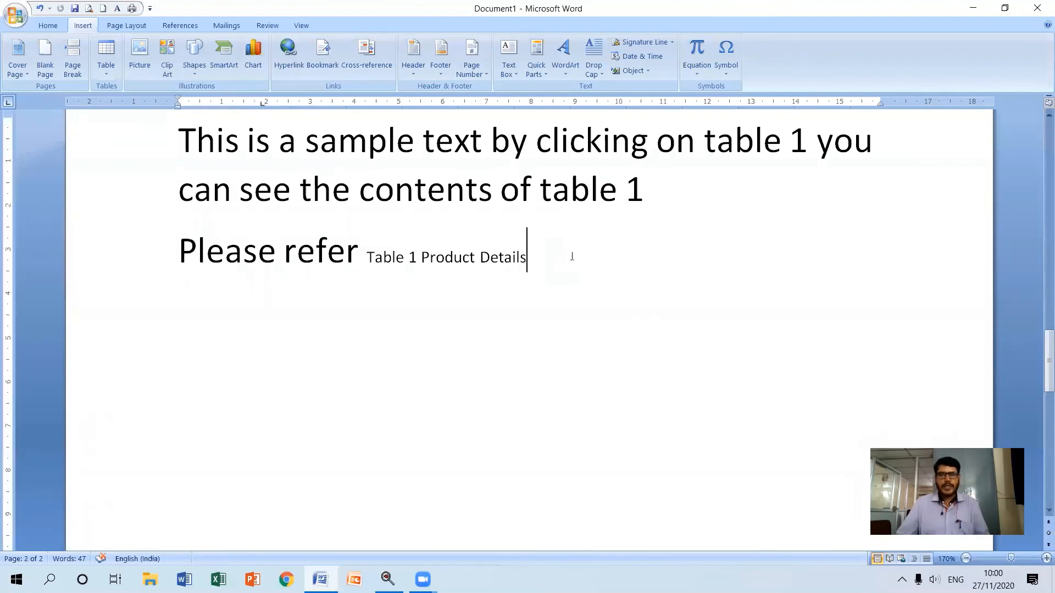
key(Return)
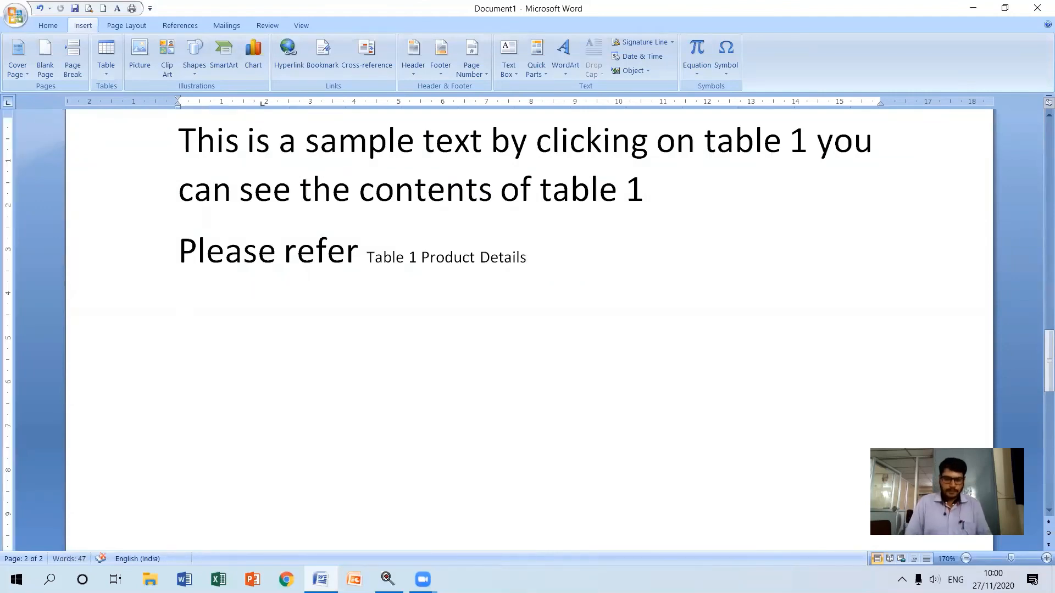
key(Return)
text(To )
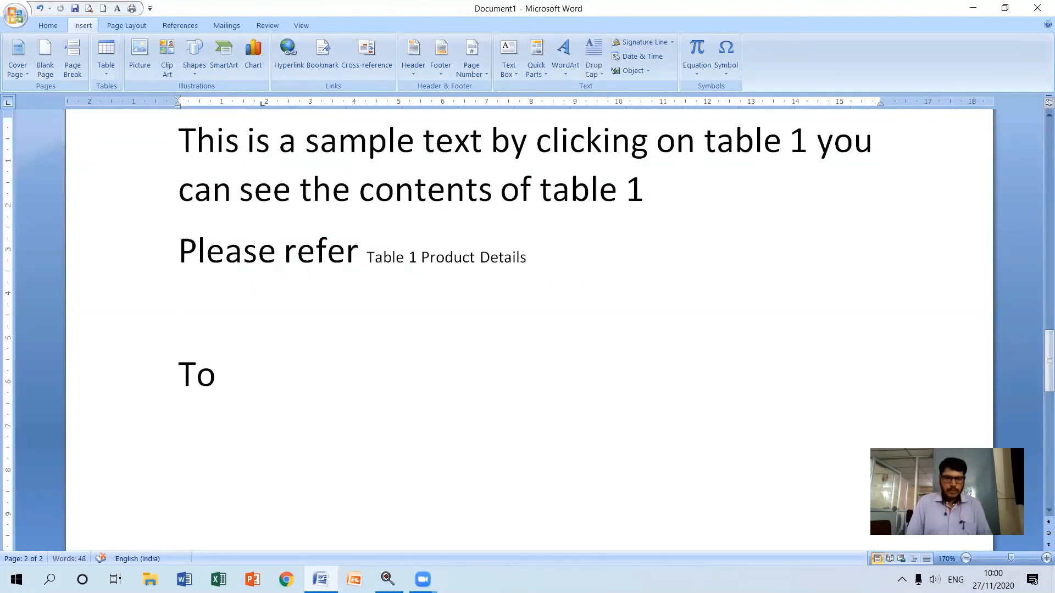
text(see)
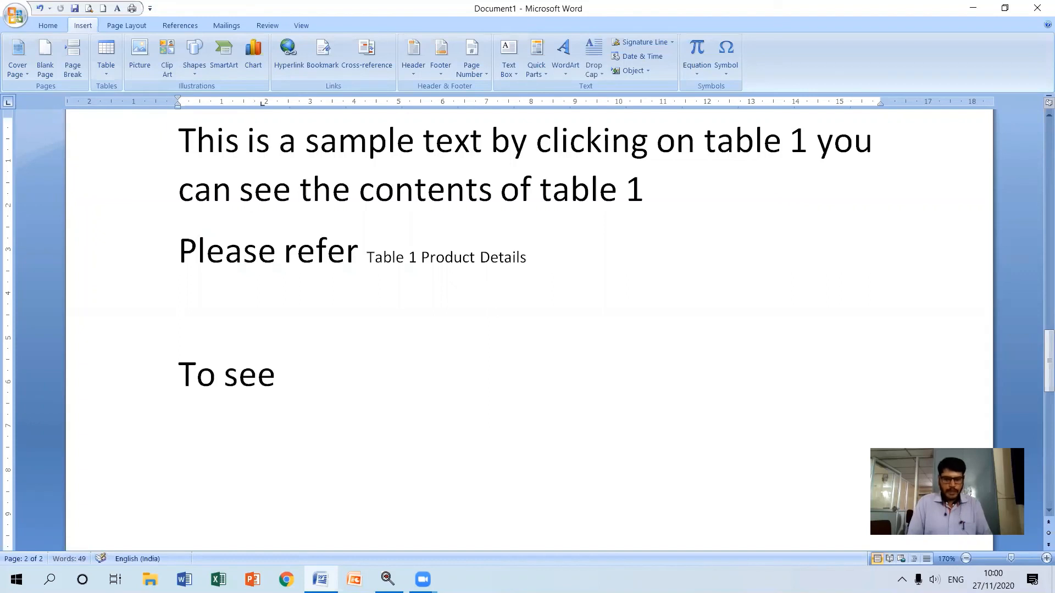
text( HTML i)
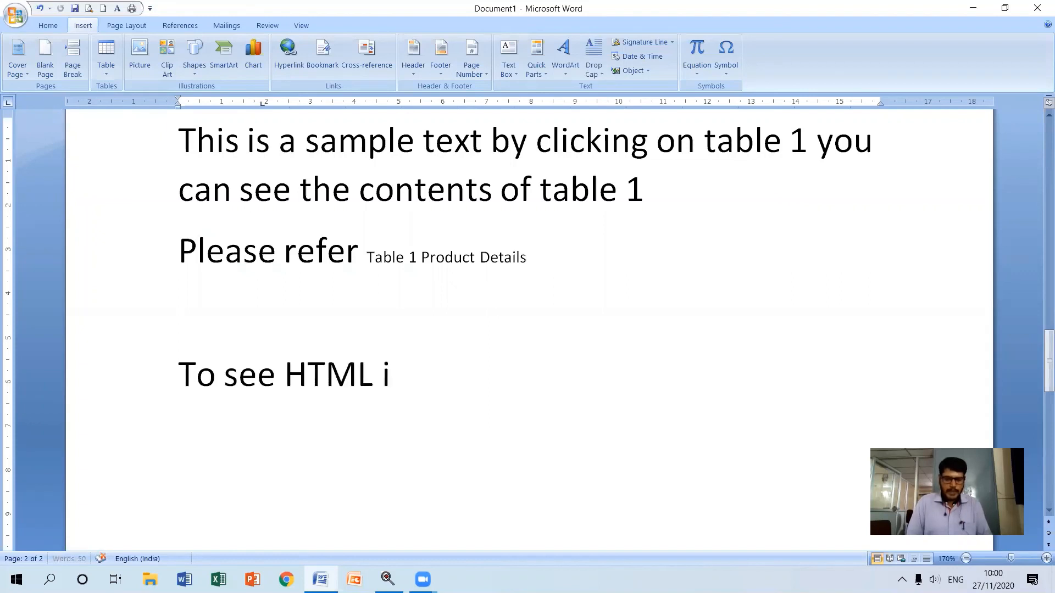
text(mage clic)
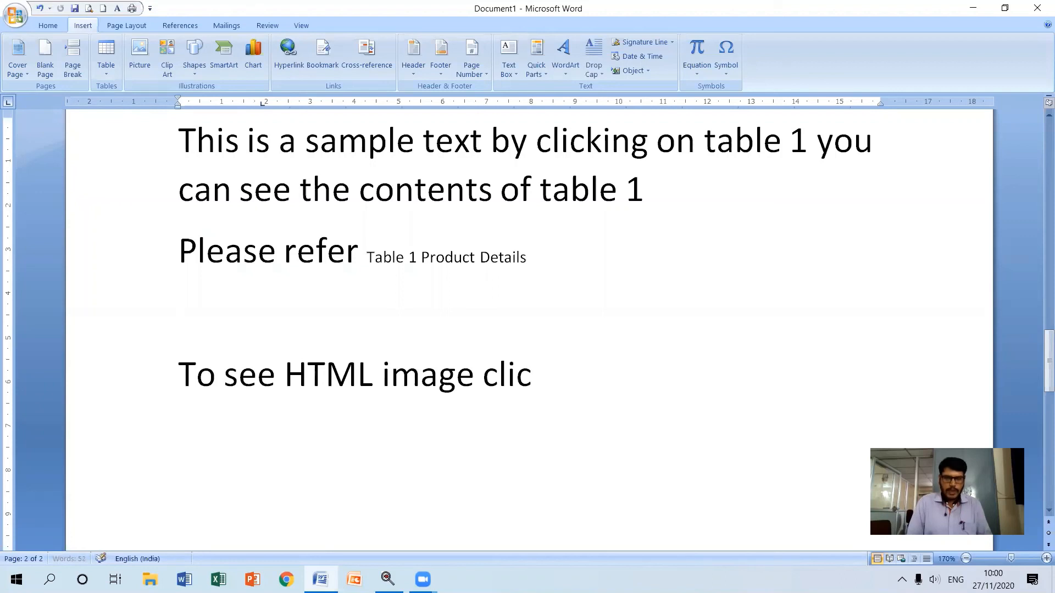
text(k belo)
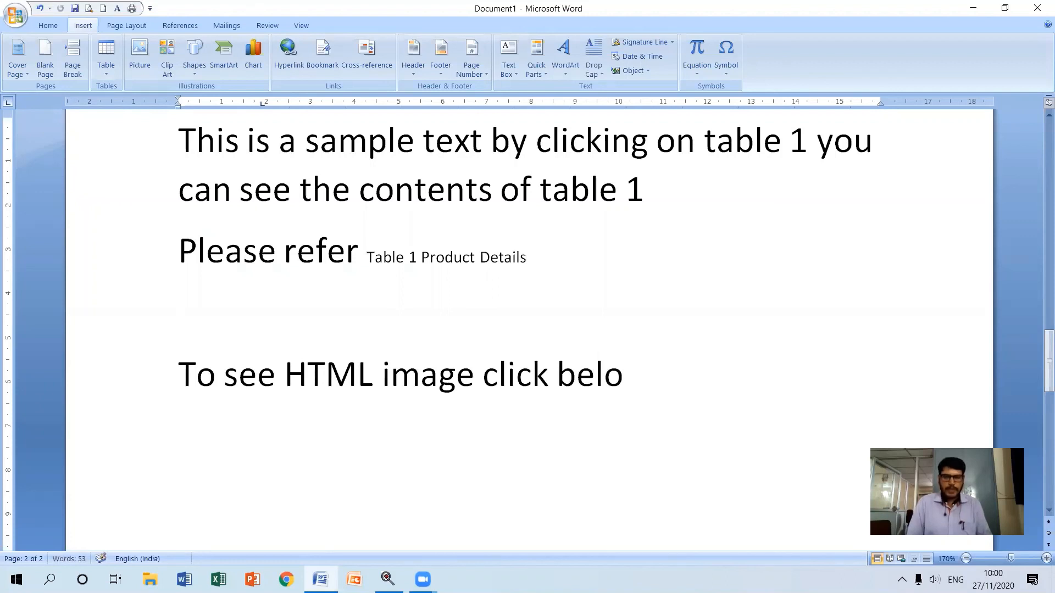
text(w)
key(Return)
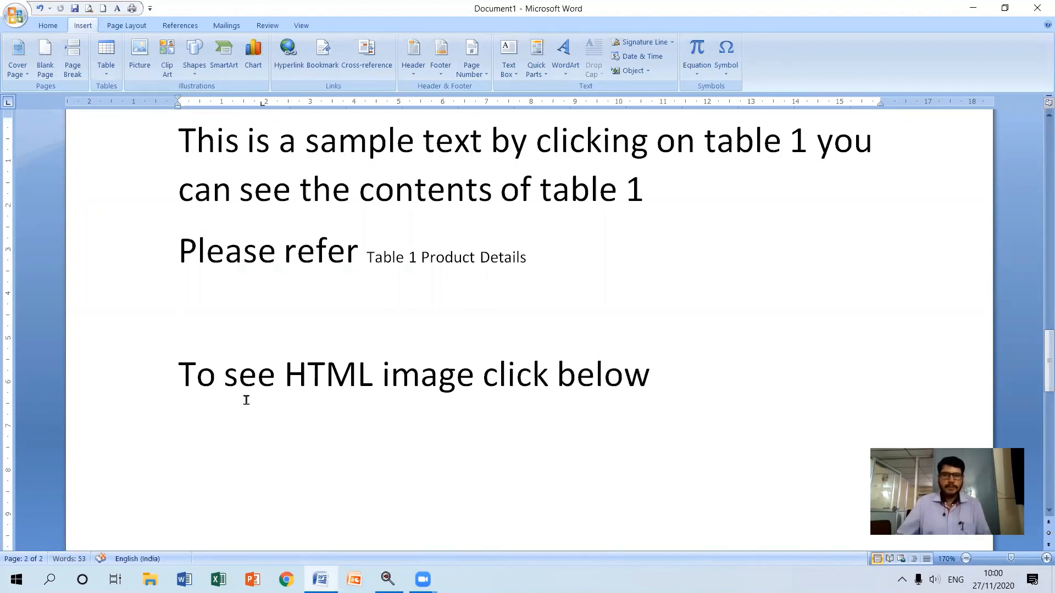
text(Ple)
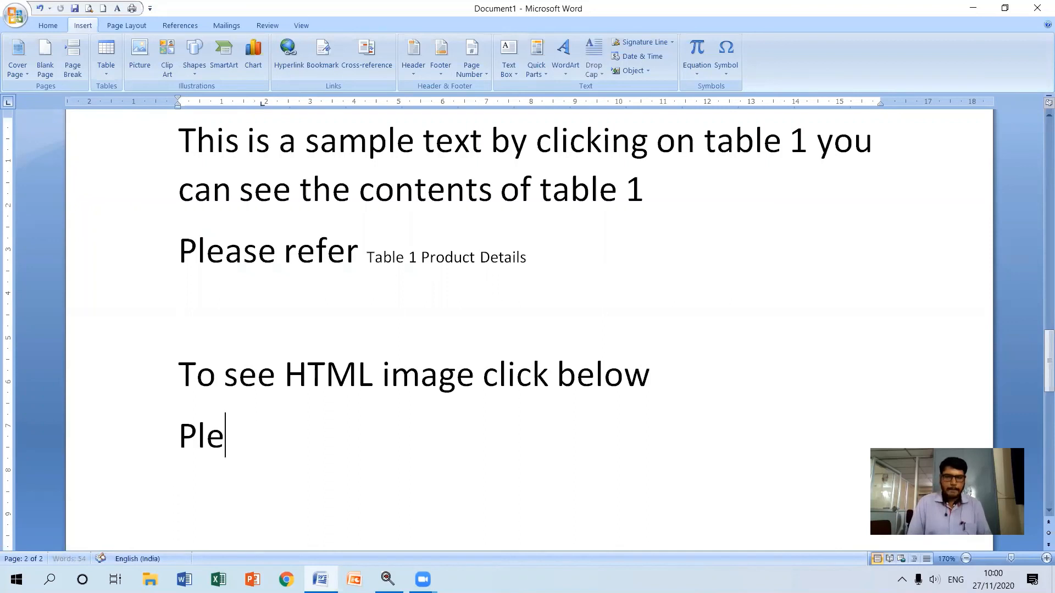
text(ase refer)
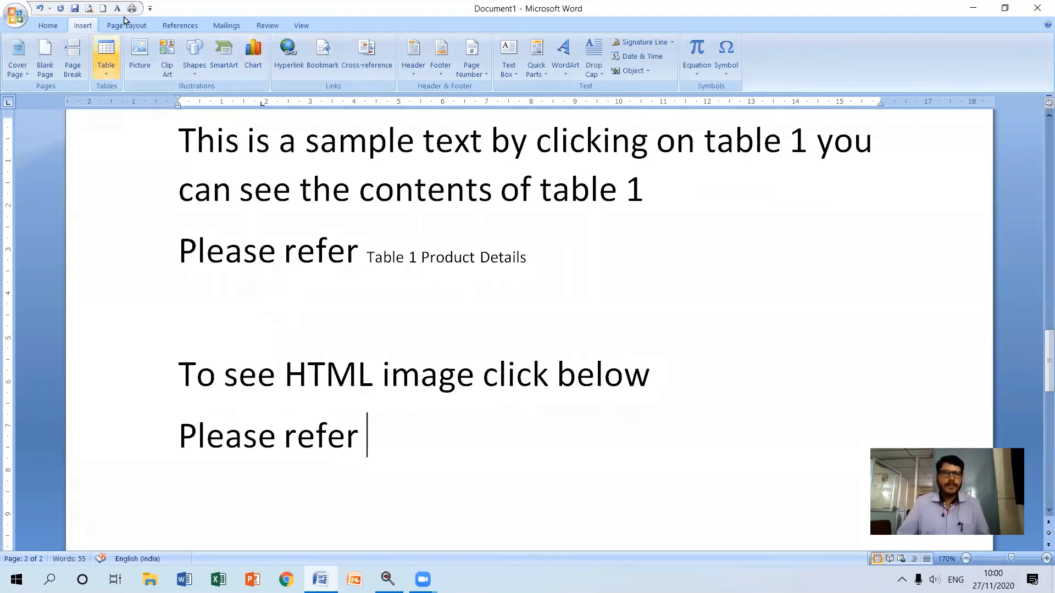
Step: Insert a hyperlinked Figure cross-reference to the entire caption "Figure 1 HTML" after the second "Please refer", then close the dialog
click(371, 61)
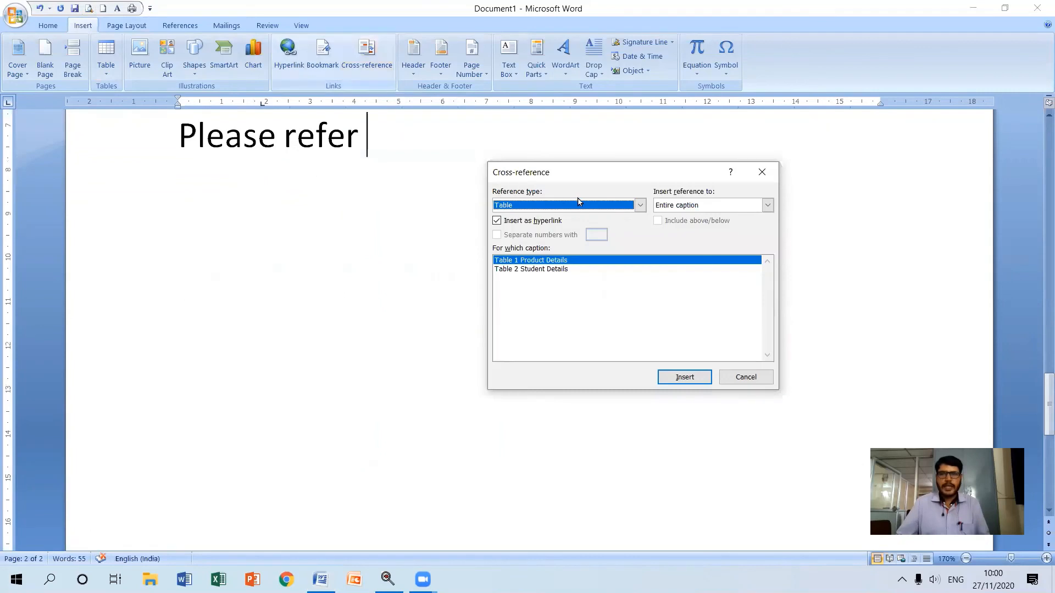
click(640, 206)
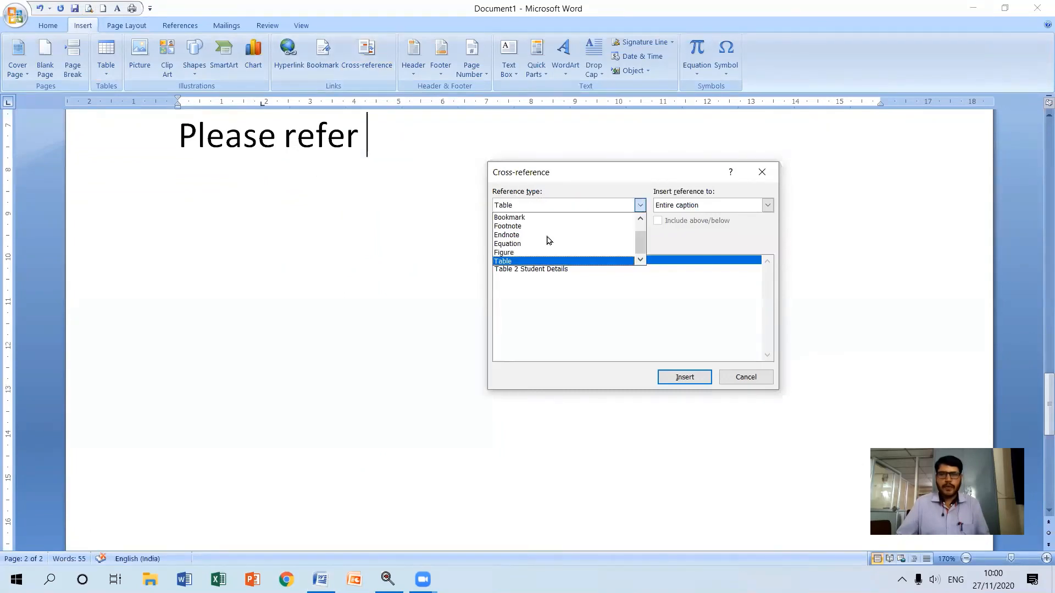
click(504, 253)
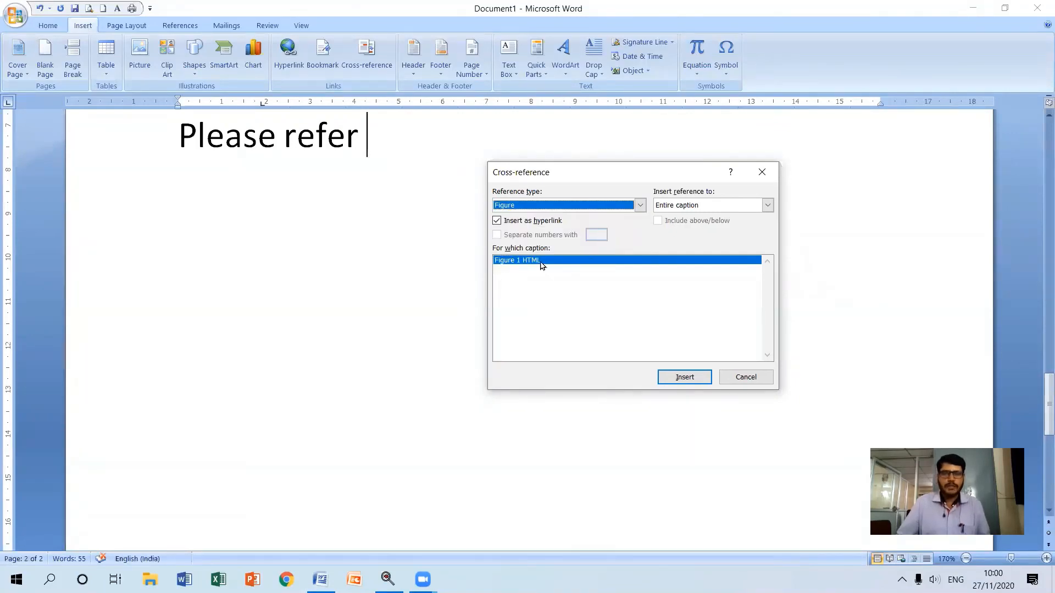
click(542, 265)
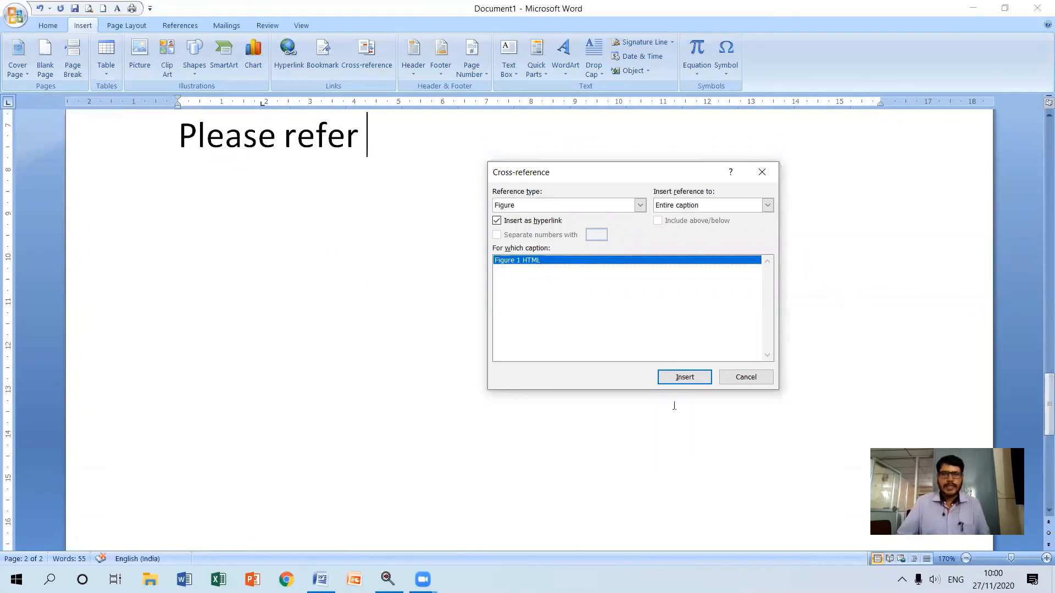
click(694, 379)
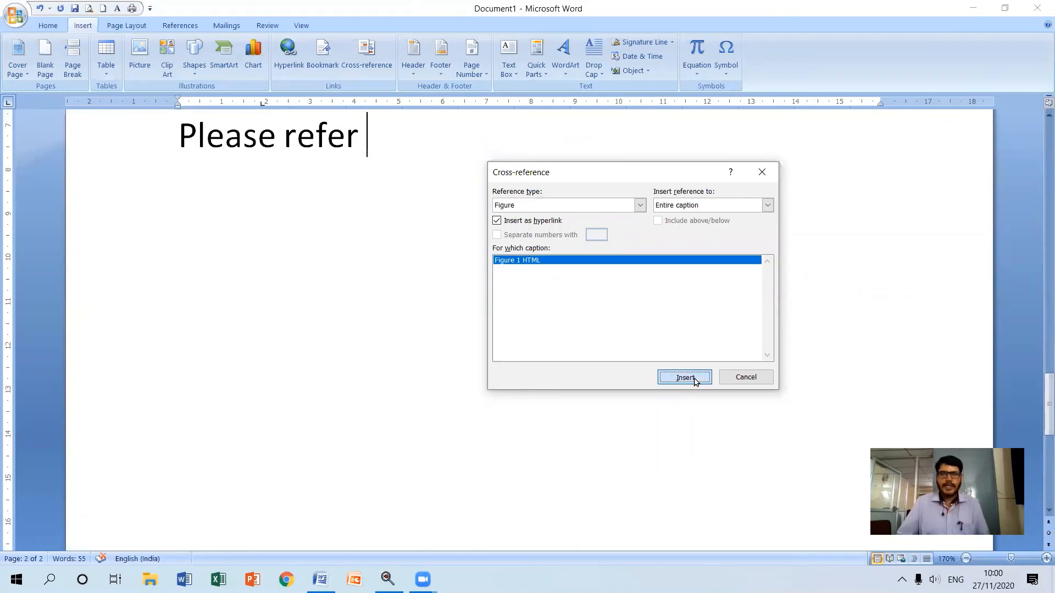
click(740, 379)
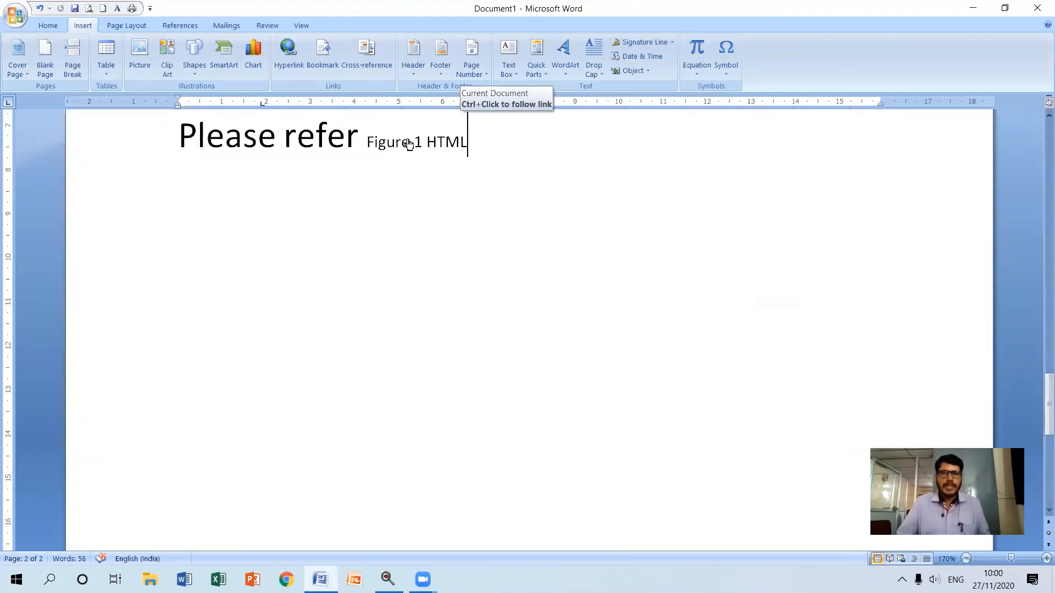
Step: Follow the "Figure 1 HTML" cross-reference to its captioned picture on the first page and view the whole picture
ctrl+click(409, 144)
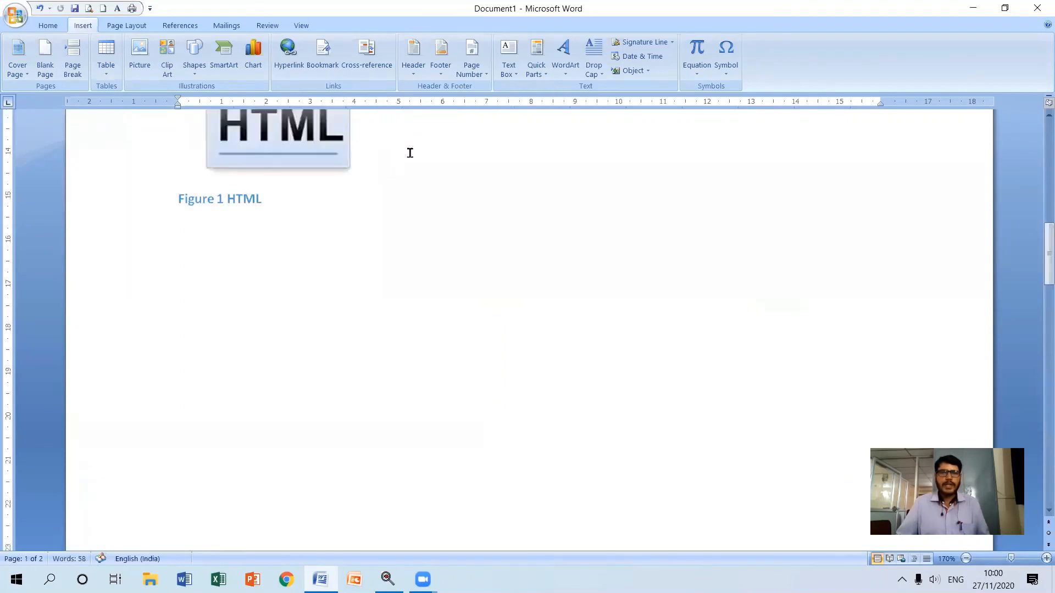
scroll(409, 172, up, 4)
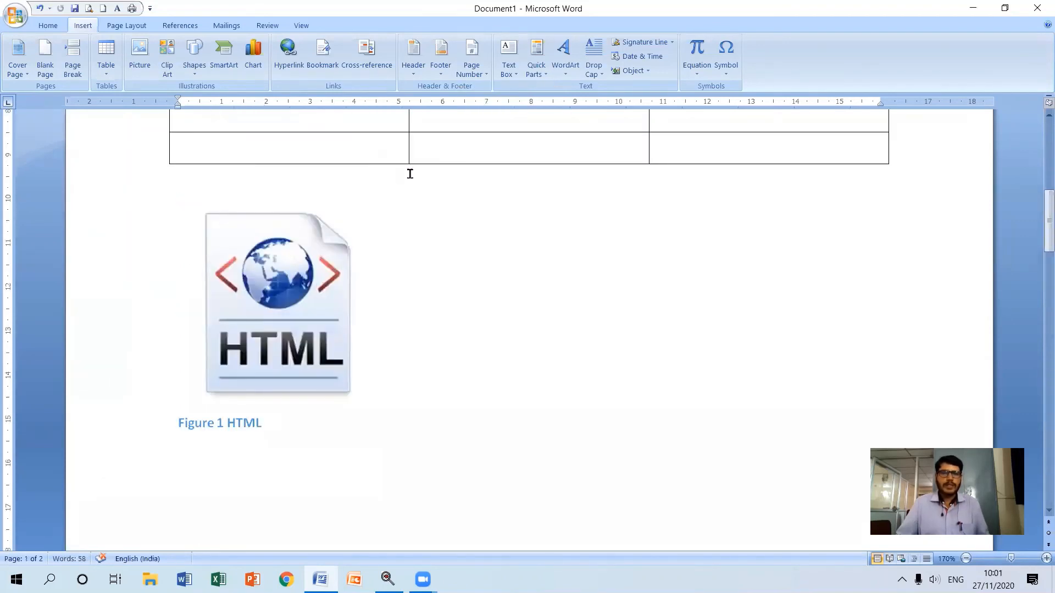